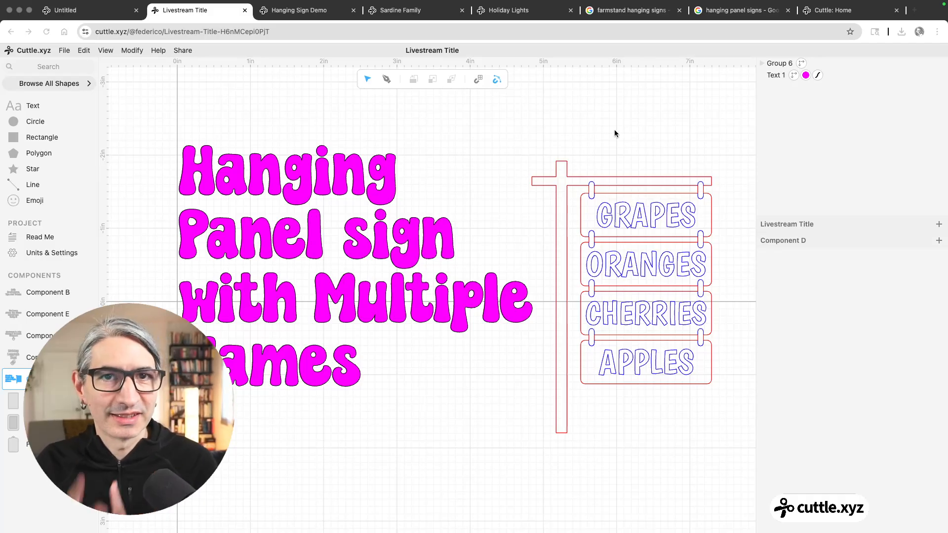
- Switch to the Sardine Family template and add a fifth name on its own line in the names list
left_click(425, 11)
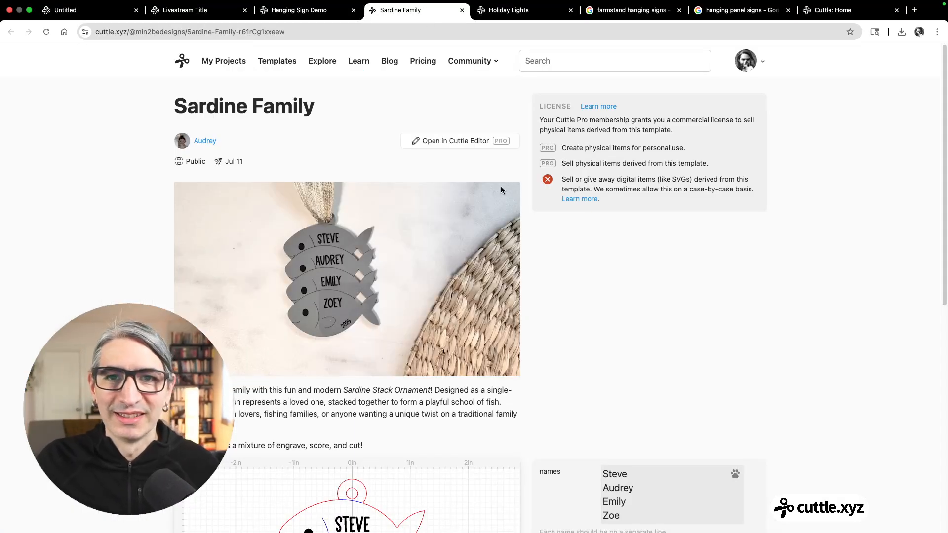
scroll(499, 254, "down", 3)
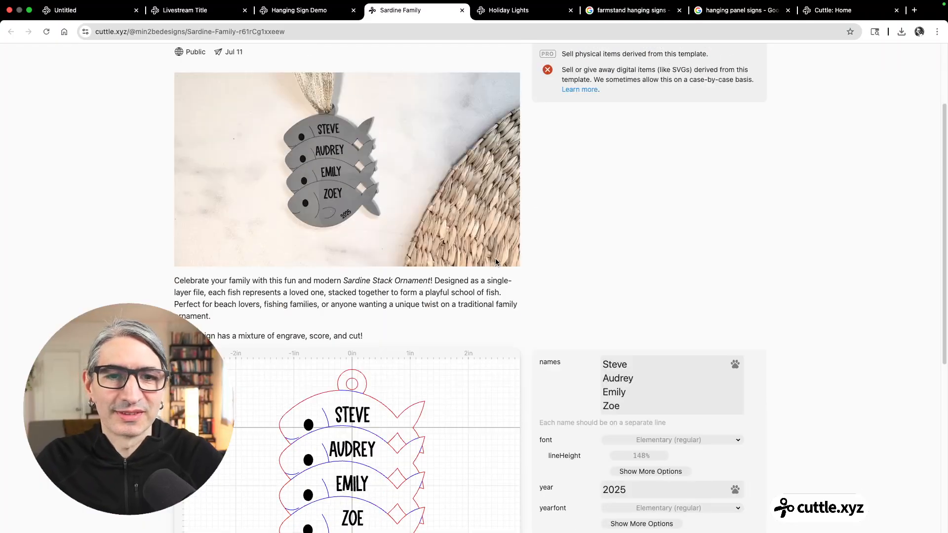
scroll(496, 261, "down", 6)
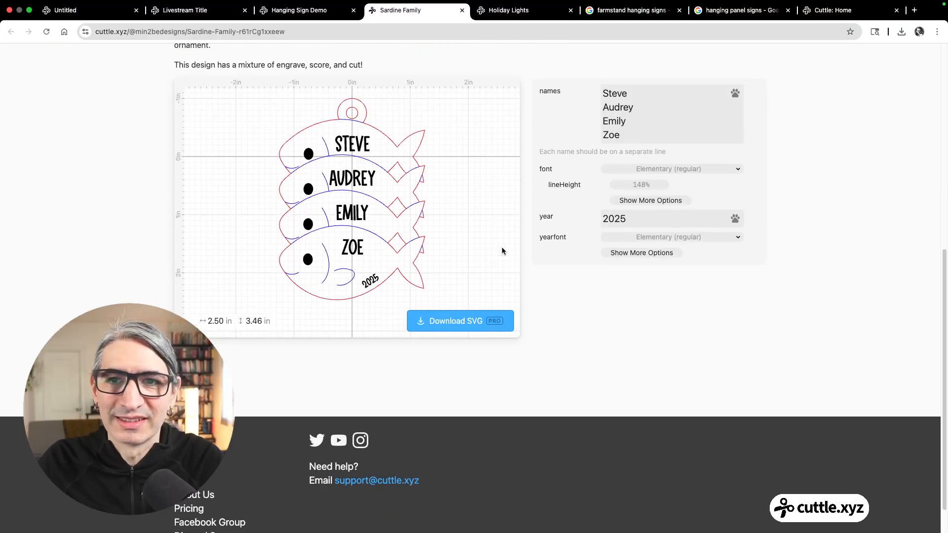
left_click(644, 136)
key("Return")
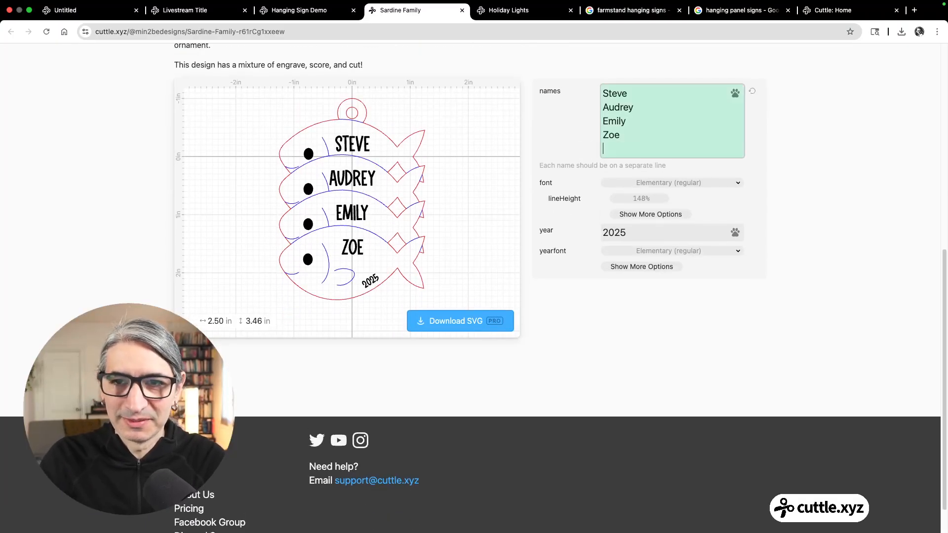
type("Federico")
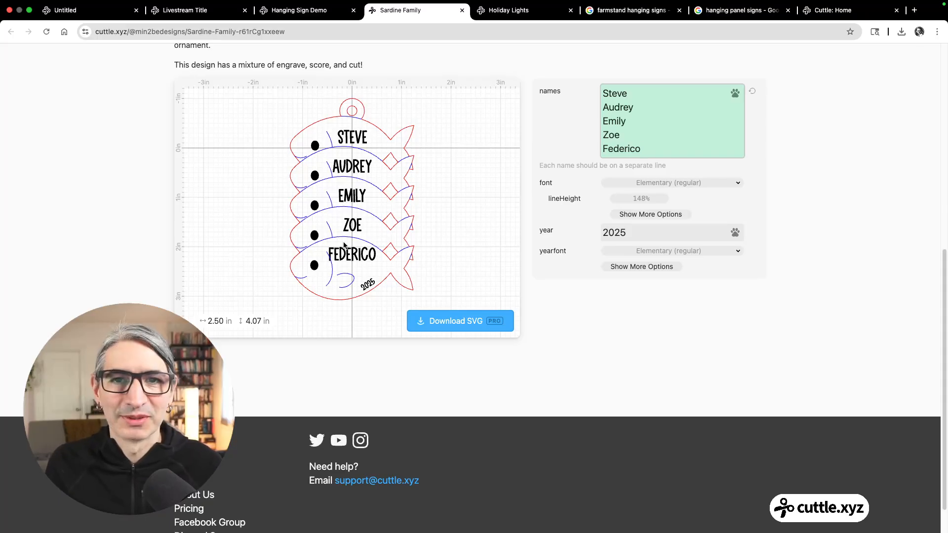
- Add a sixth name on a new line at the end of the Sardine Family names list
left_click(652, 150)
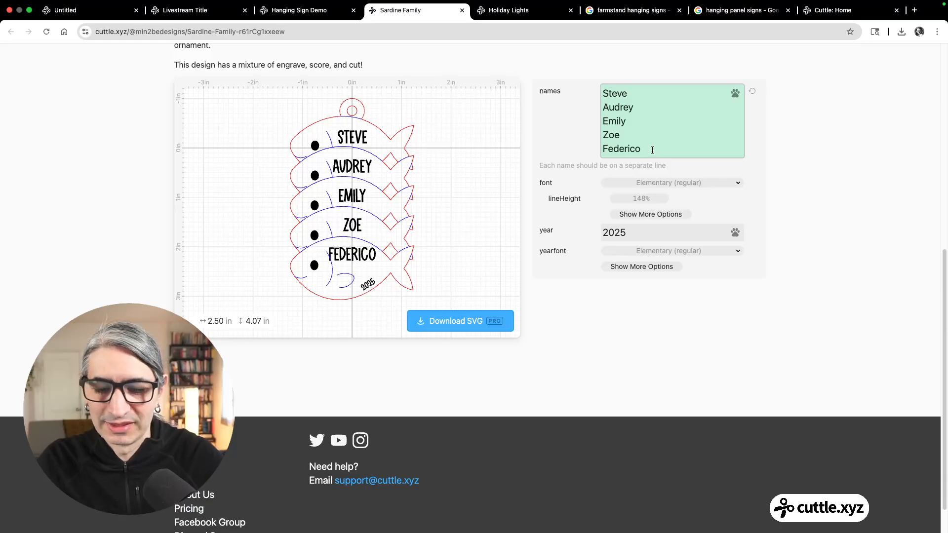
key("Return")
type("Shi")
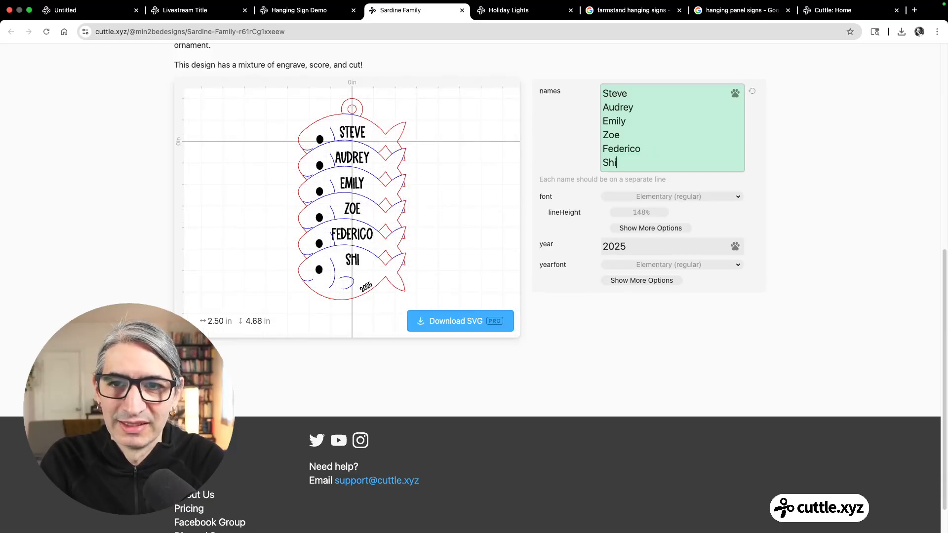
type("ro")
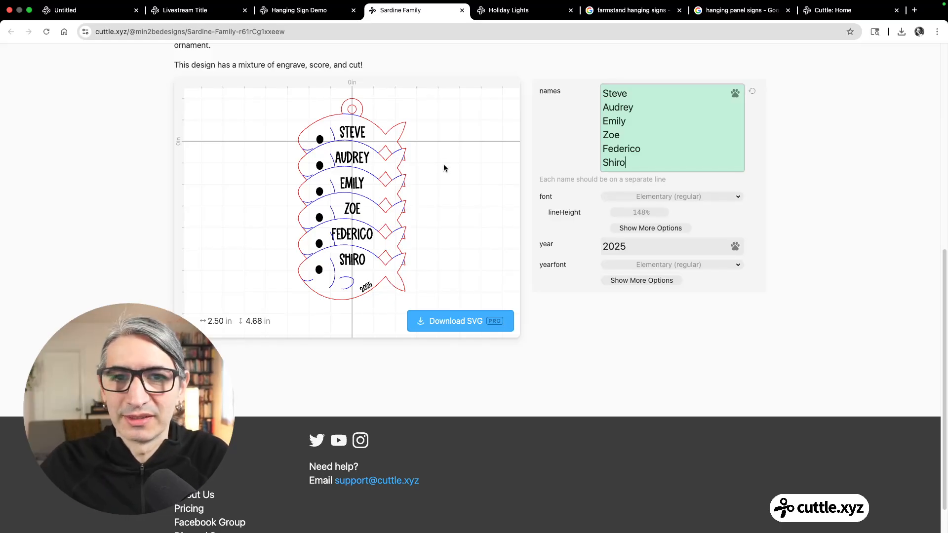
scroll(382, 160, "up", 1)
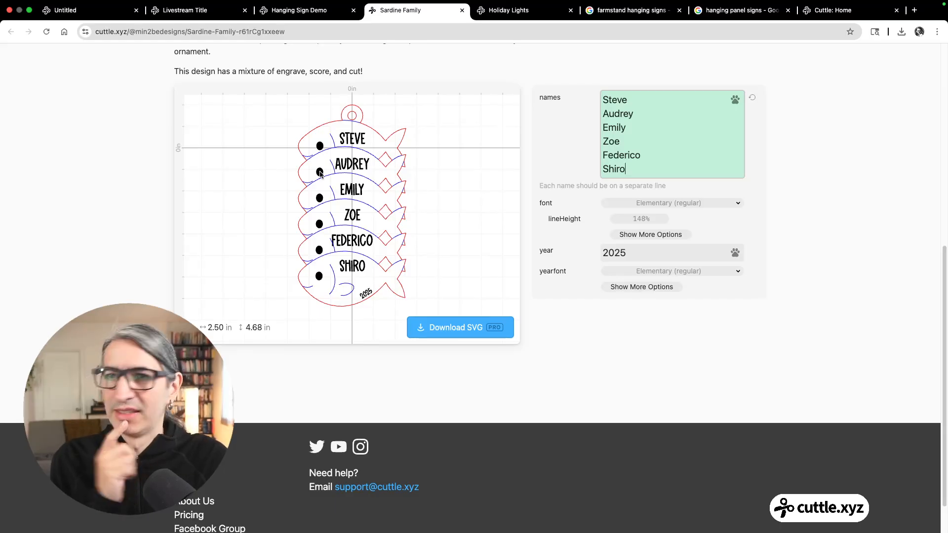
- Switch to the Holiday Lights template, look over its photos, and add a fifth name to the names list
left_click(526, 14)
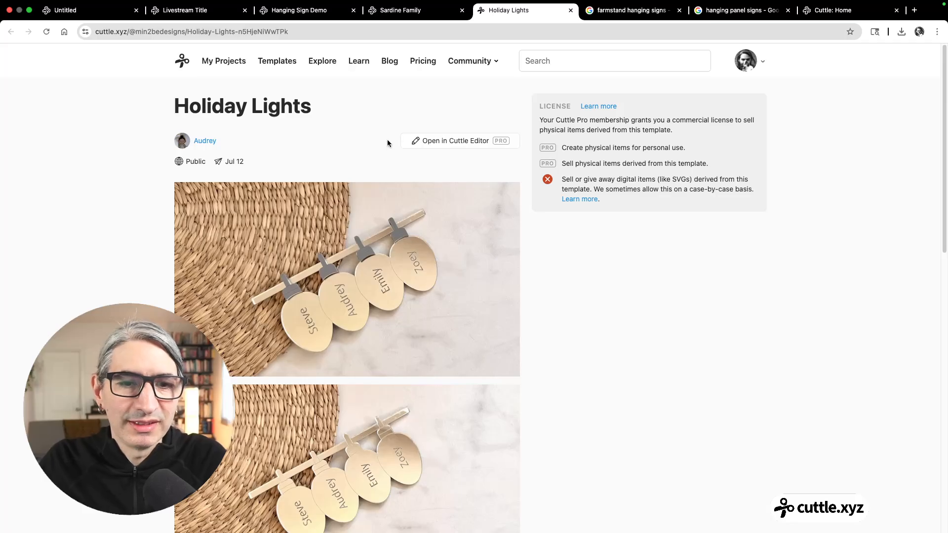
scroll(387, 142, "down", 3)
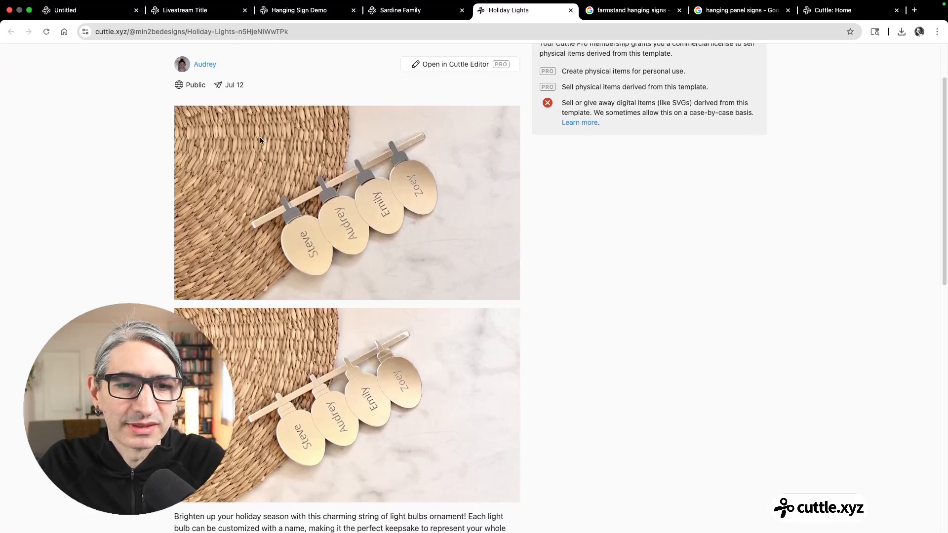
scroll(267, 144, "up", 3)
scroll(370, 146, "down", 20)
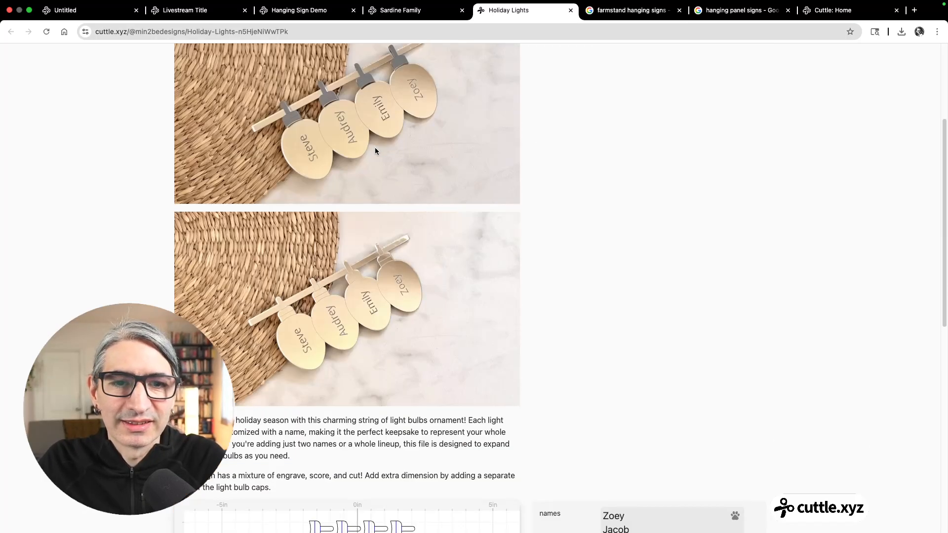
scroll(369, 148, "down", 1)
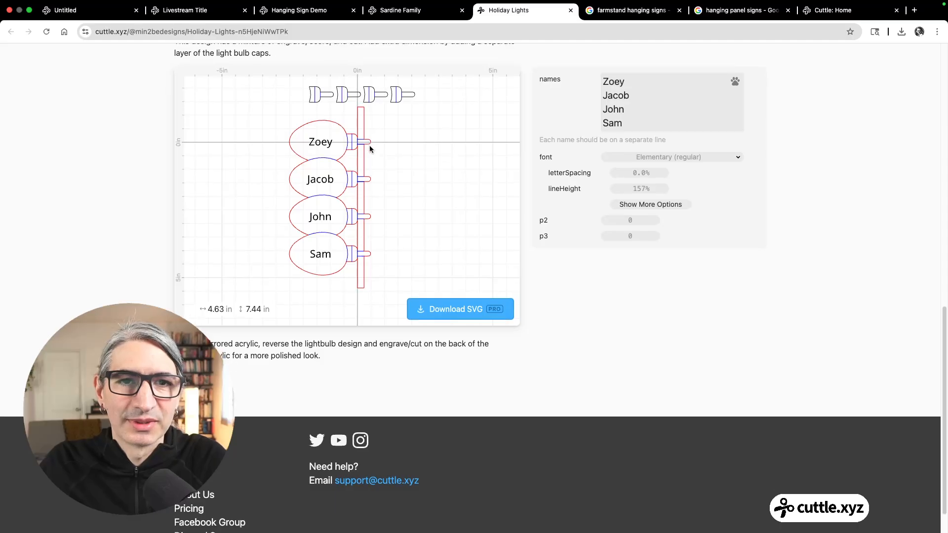
left_click(646, 125)
key("Return")
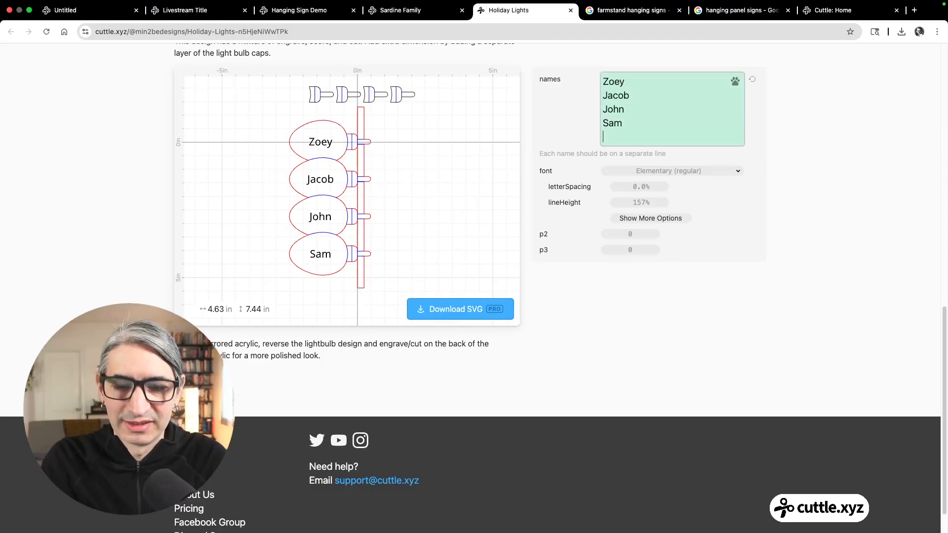
type("Toby")
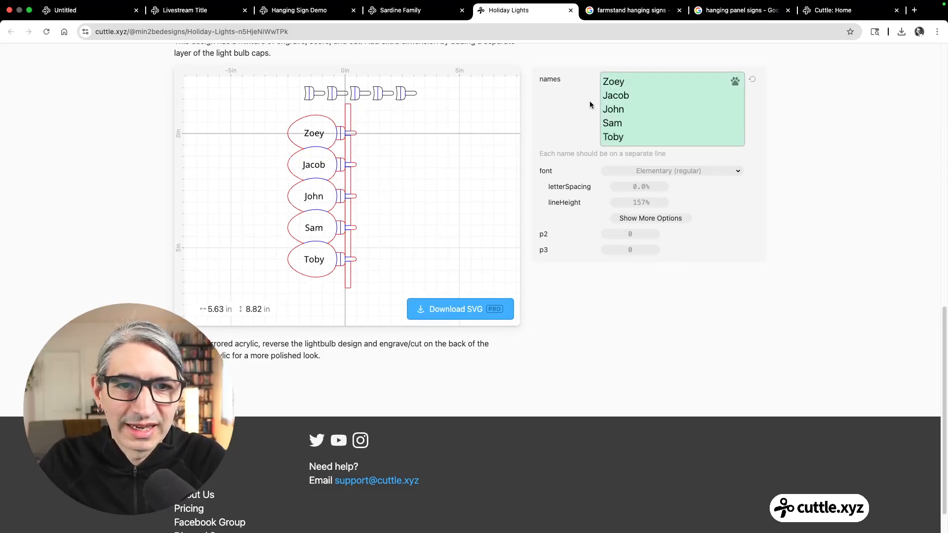
- Add a sixth name to the Holiday Lights names list and go back to the template's photos
key("Return")
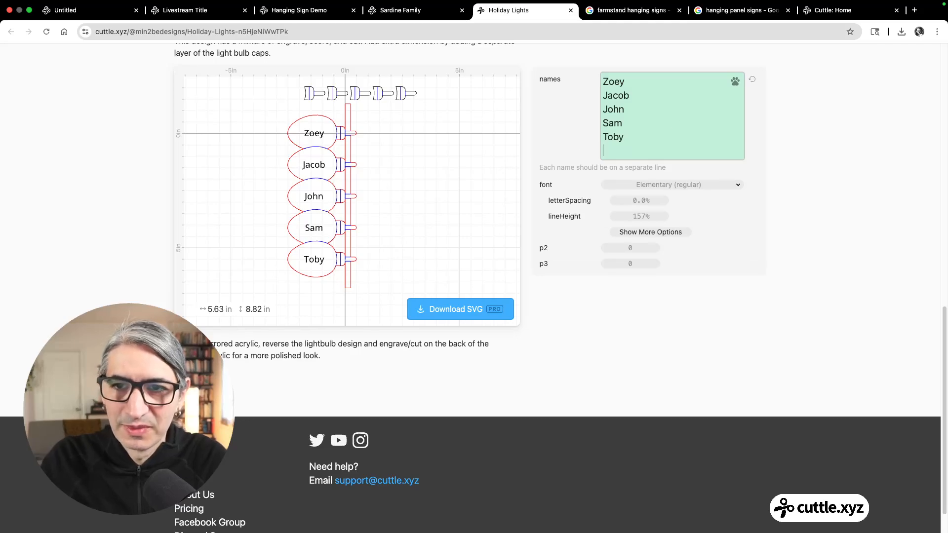
type("Shiro")
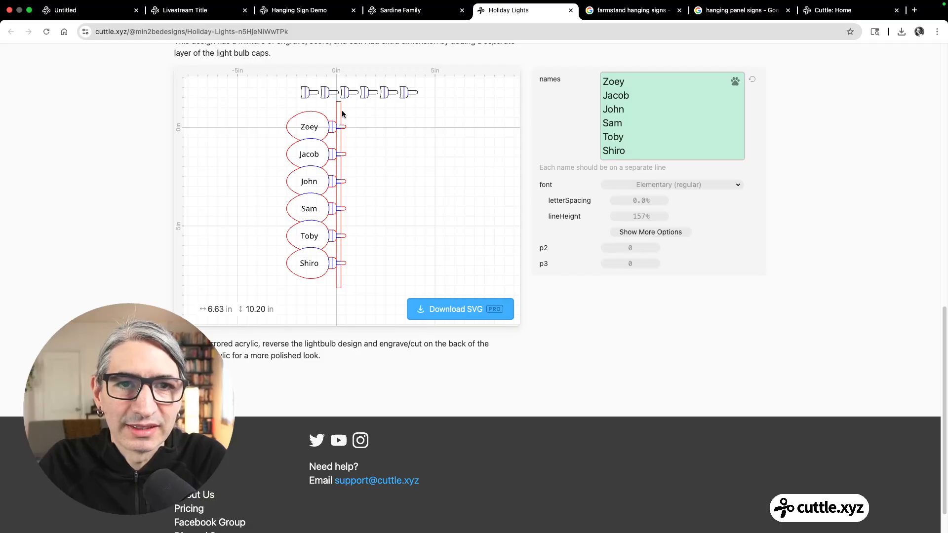
scroll(382, 133, "up", 10)
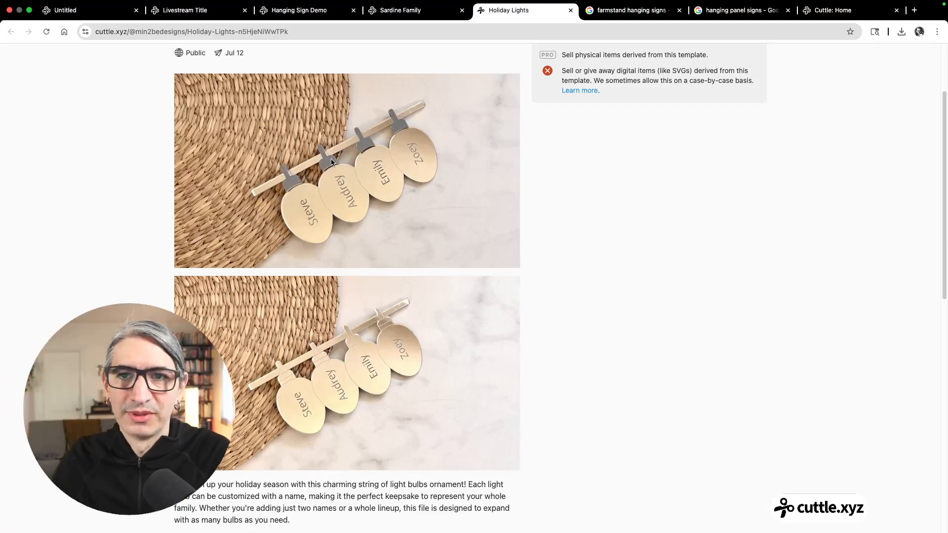
scroll(426, 184, "up", 3)
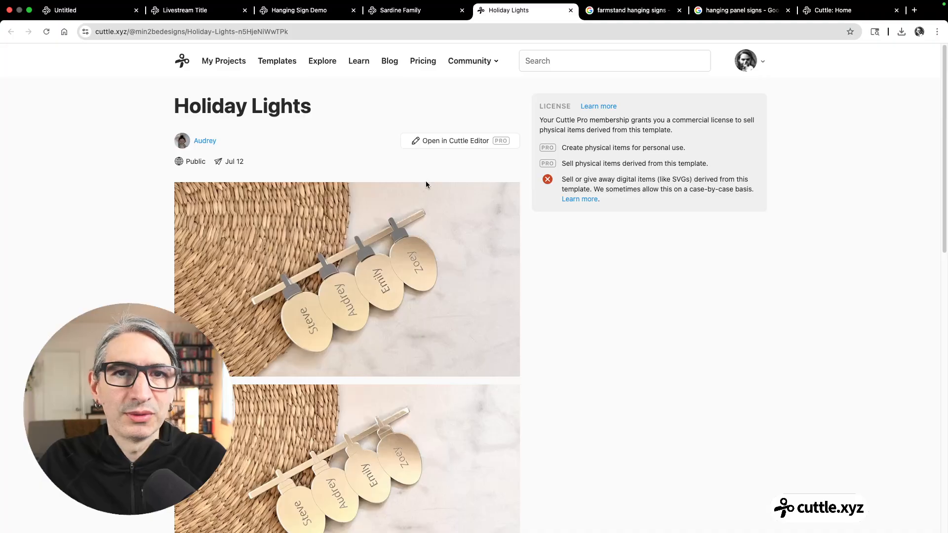
- Switch to the Hanging Sign Demo project and add "Fig" as a new line below Apples in the names list
left_click(315, 10)
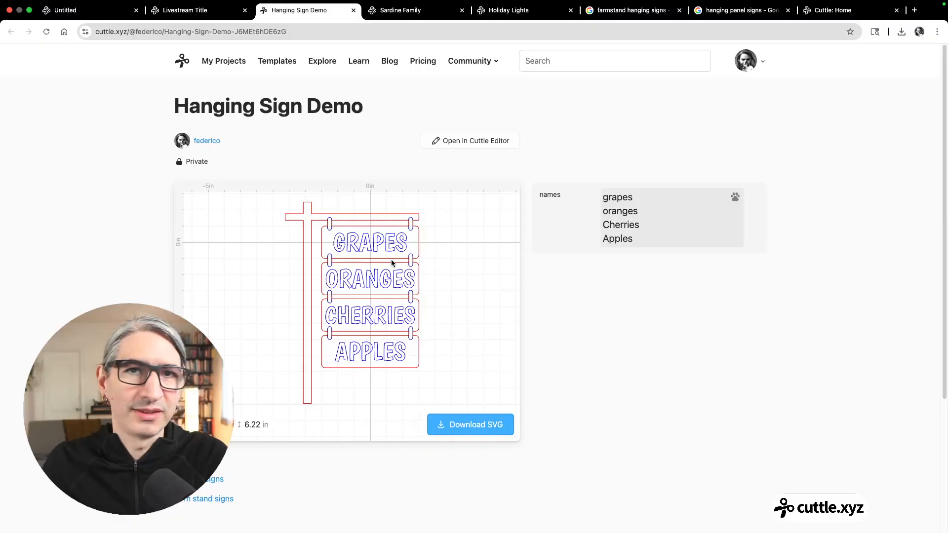
left_click(639, 239)
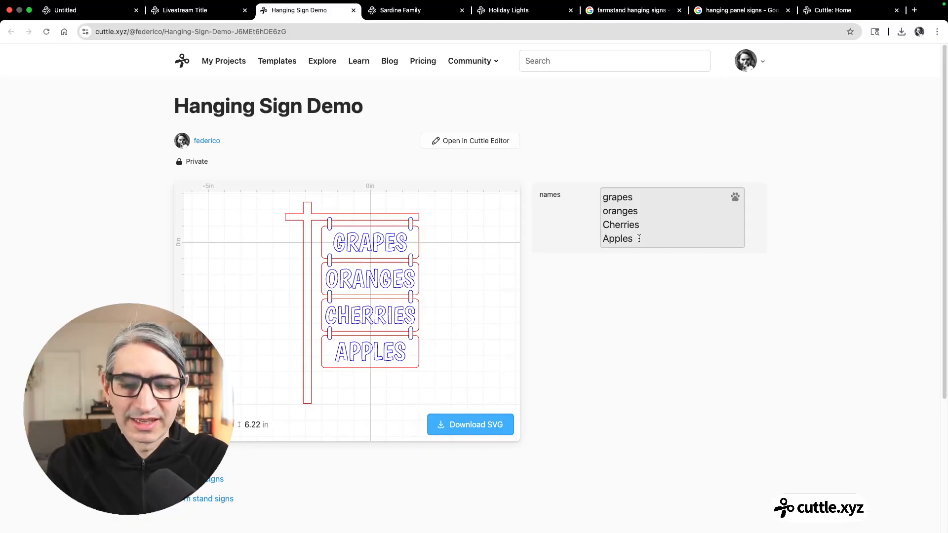
key("Return")
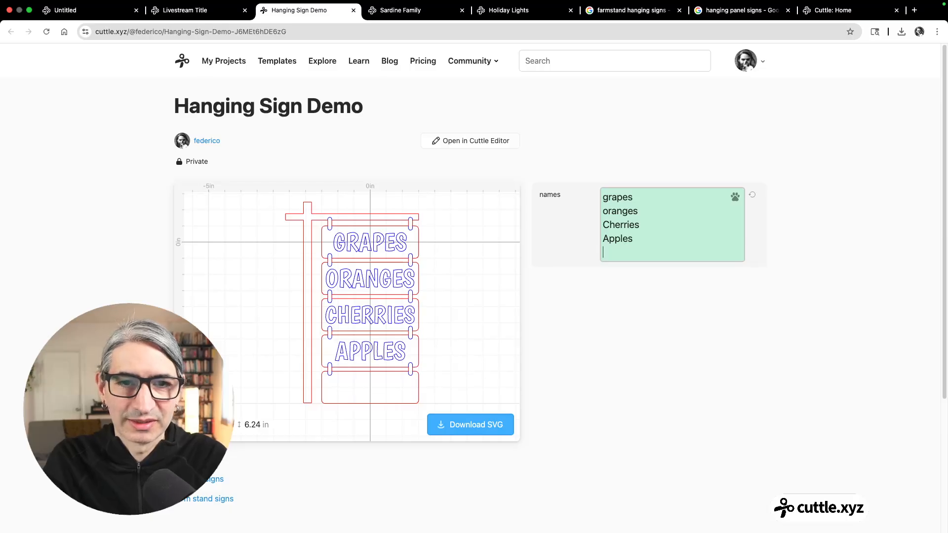
type("Fi")
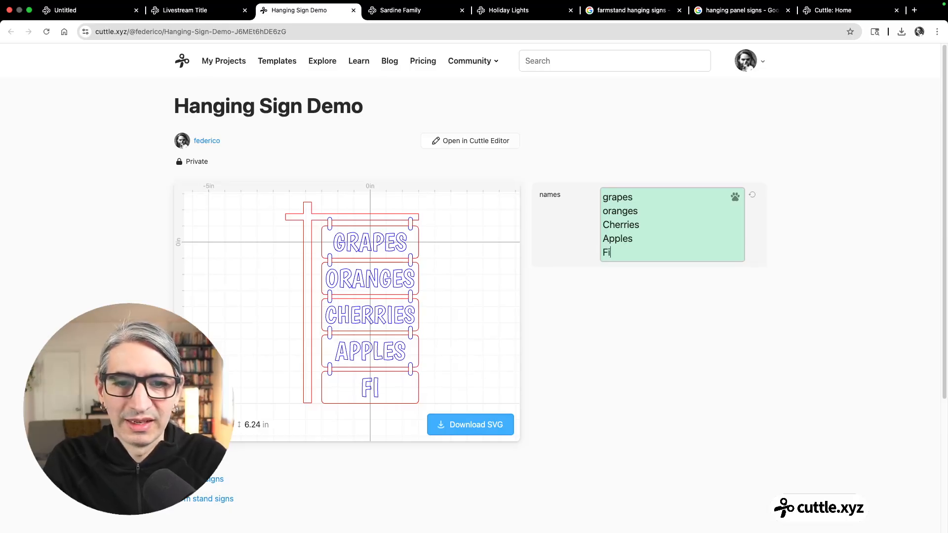
type("g")
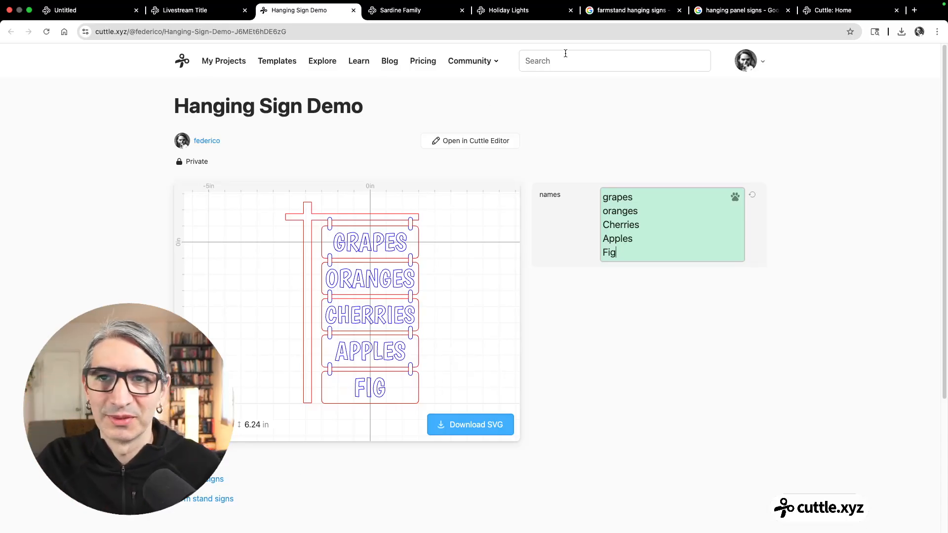
- Examine the reference image results for farmstand hanging signs and hanging panel signs, enlarging the five-piece chalkboard sign
left_click(597, 15)
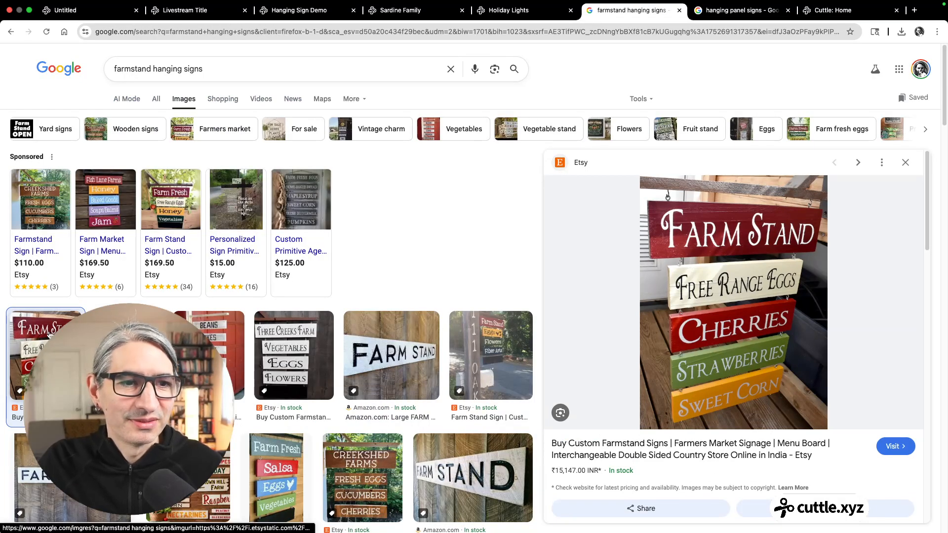
scroll(685, 311, "down", 1)
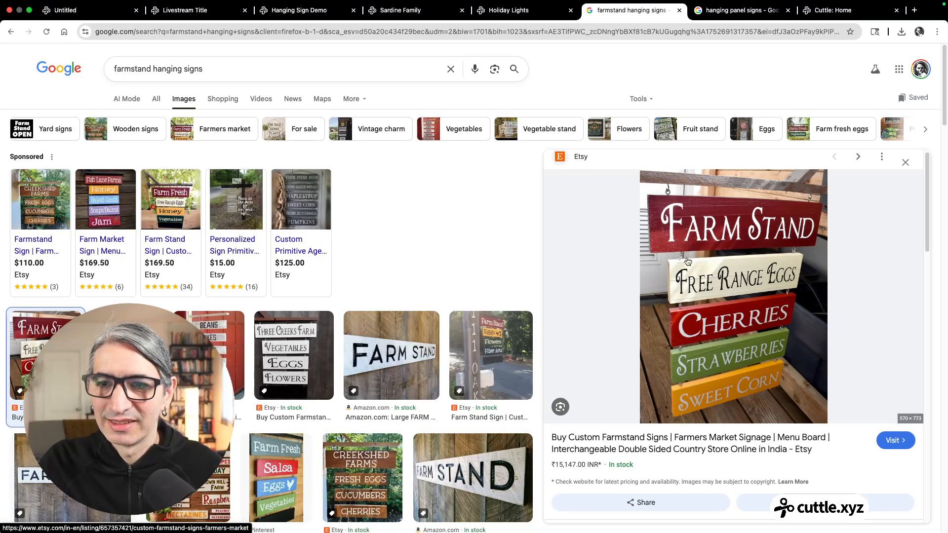
left_click(736, 12)
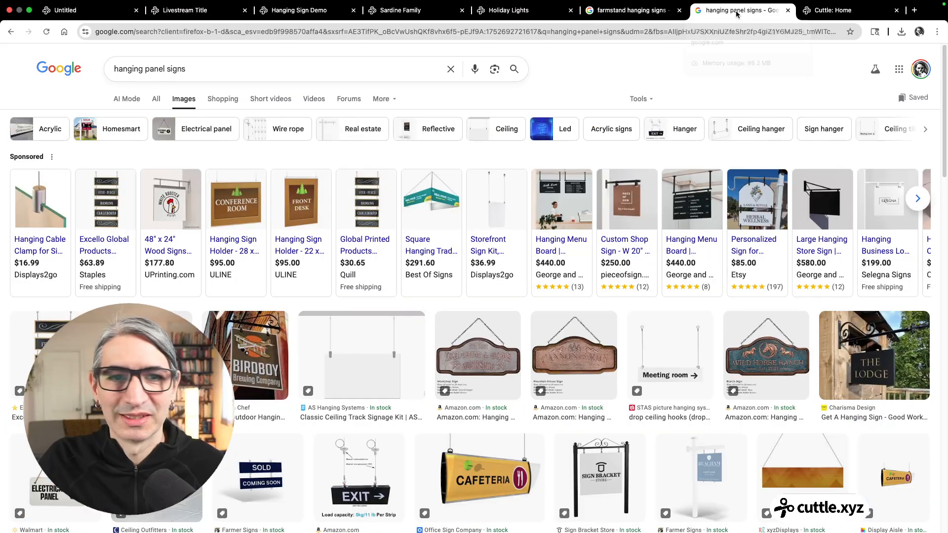
left_click(53, 328)
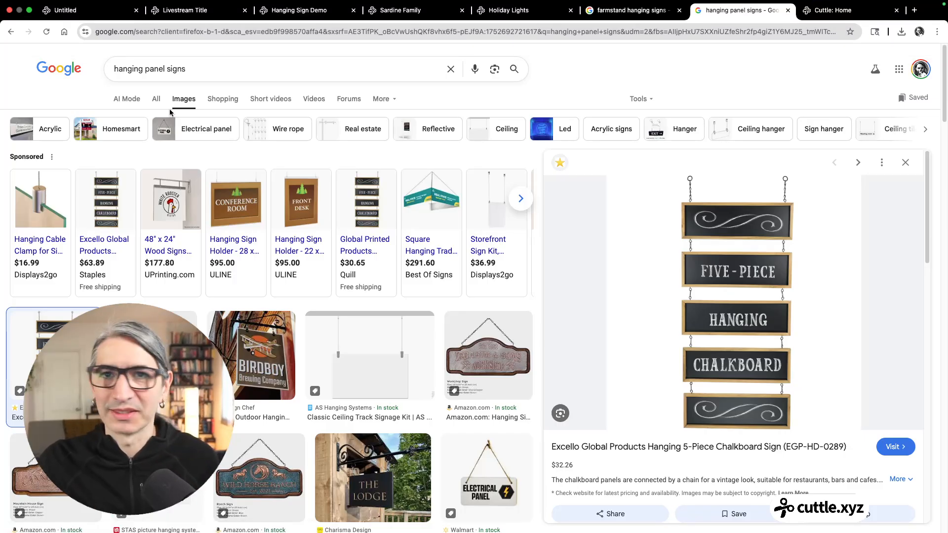
- Switch to the empty Untitled project and rename it "Hanging Sign"
left_click(110, 12)
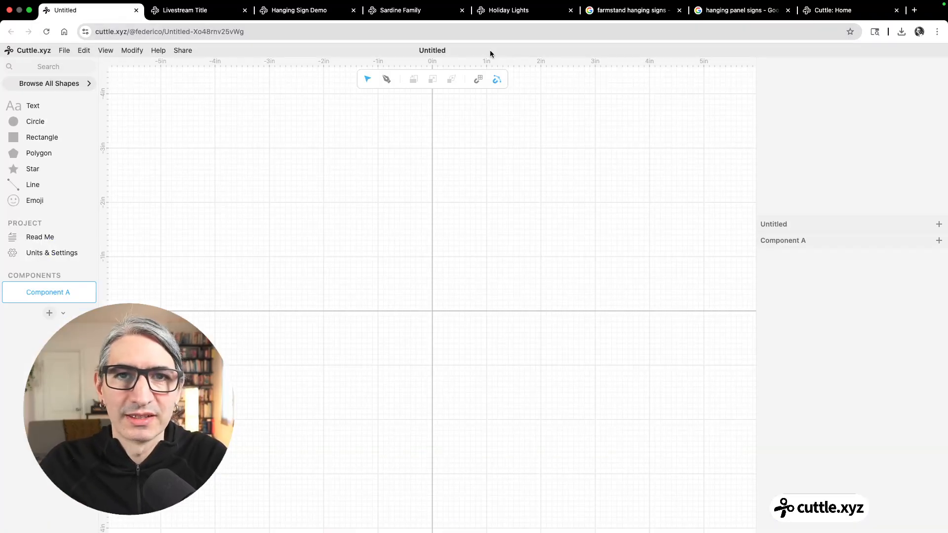
left_click(433, 47)
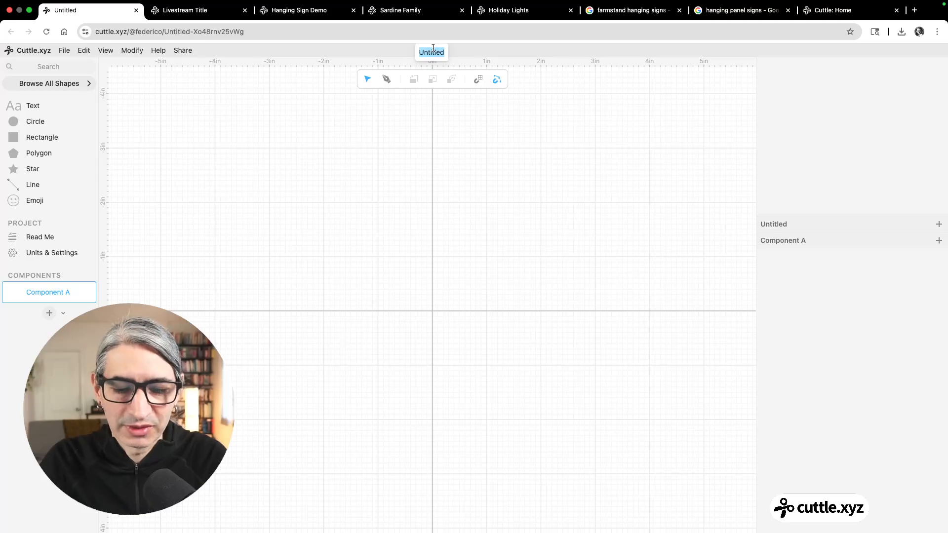
type("Han")
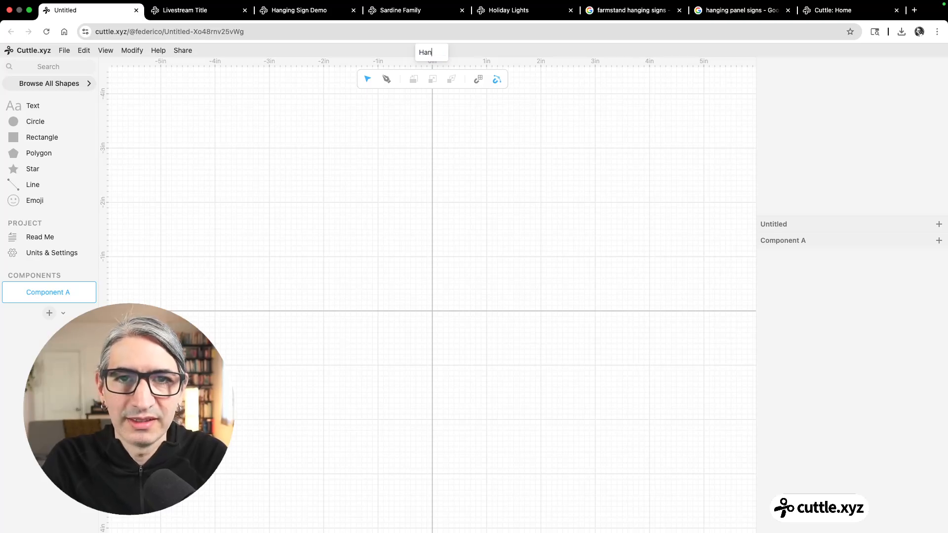
type("ging Sign")
left_click(579, 240)
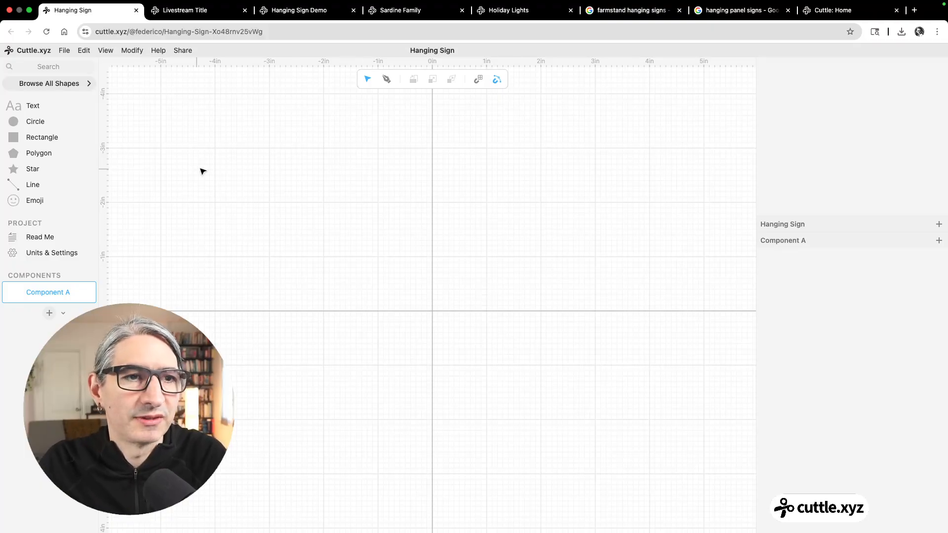
- Place a rectangle centred on the canvas origin and set its height to 3 in
left_click_drag(13, 138, 432, 311)
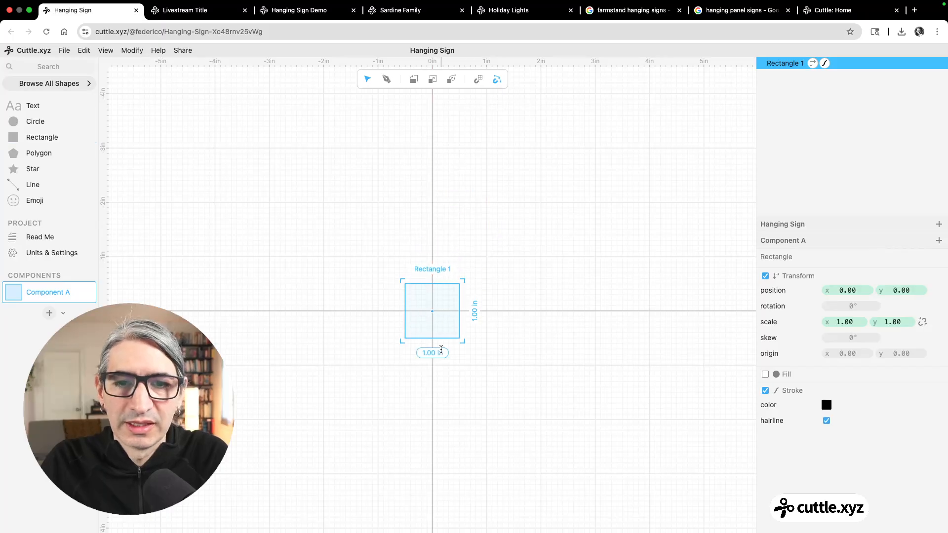
left_click(438, 352)
left_click(475, 312)
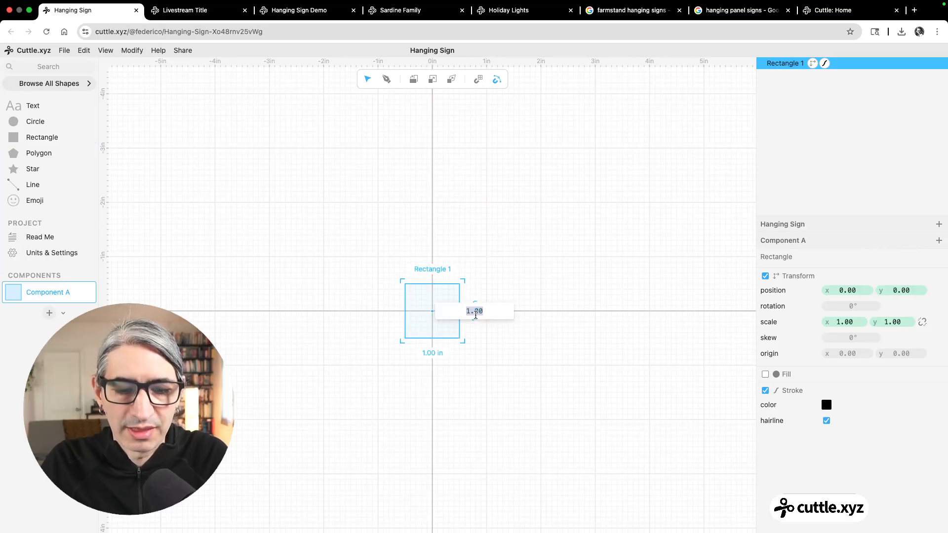
type("3")
key("Return")
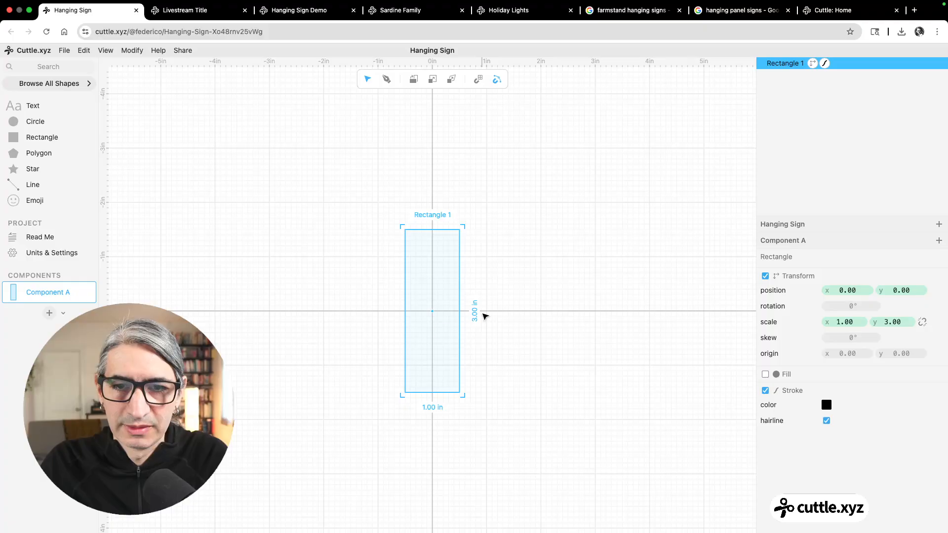
- Resize the rectangle to 3 in wide and 1 in high
left_click(436, 407)
type("3")
left_click(474, 312)
type("1")
key("Return")
scroll(447, 364, "up", 3)
left_click_drag(456, 360, 434, 389)
scroll(447, 369, "up", 1)
scroll(473, 373, "up", 1)
scroll(436, 393, "down", 1)
left_click_drag(752, 209, 708, 214)
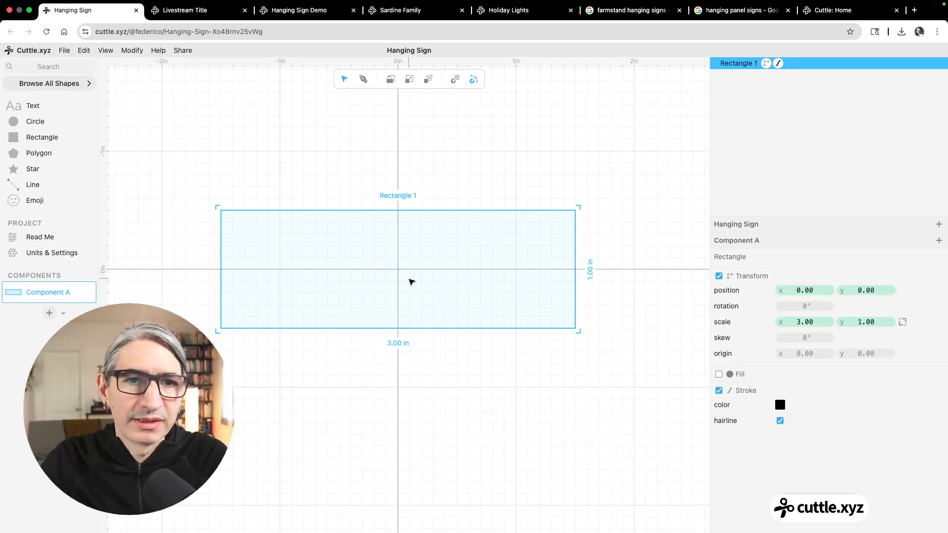
- Apply Round Corners to the panel rectangle with a radius of 0.1
left_click(197, 165)
left_click_drag(198, 165, 274, 238)
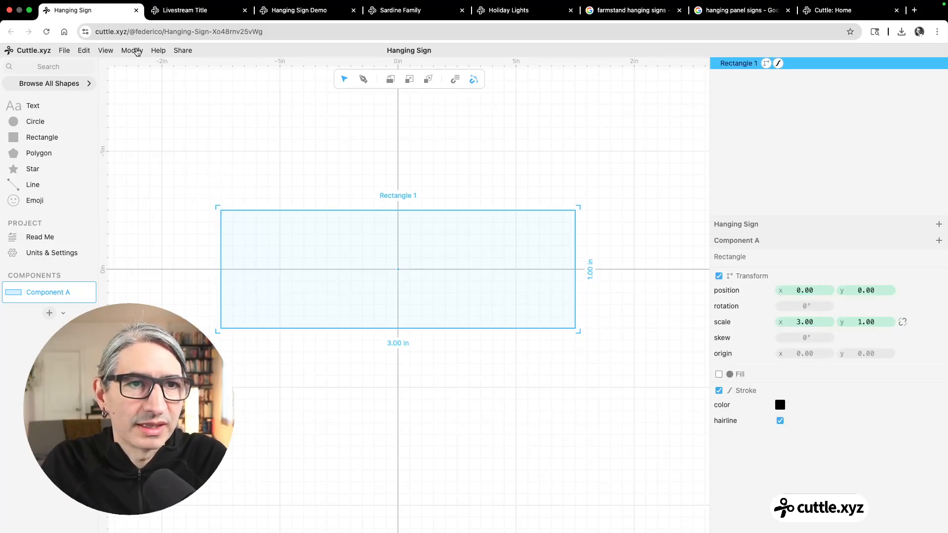
left_click(129, 52)
left_click(158, 129)
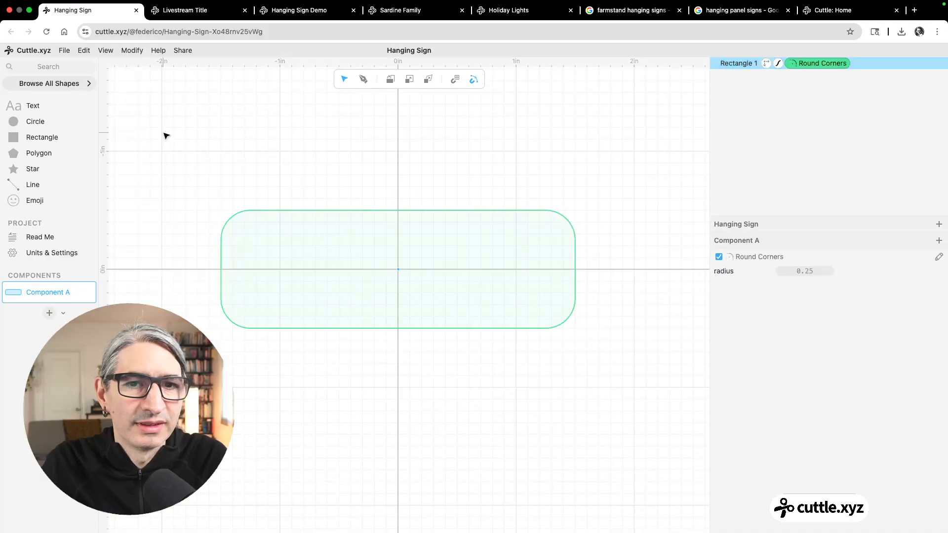
left_click(799, 271)
type("0.1")
left_click(608, 195)
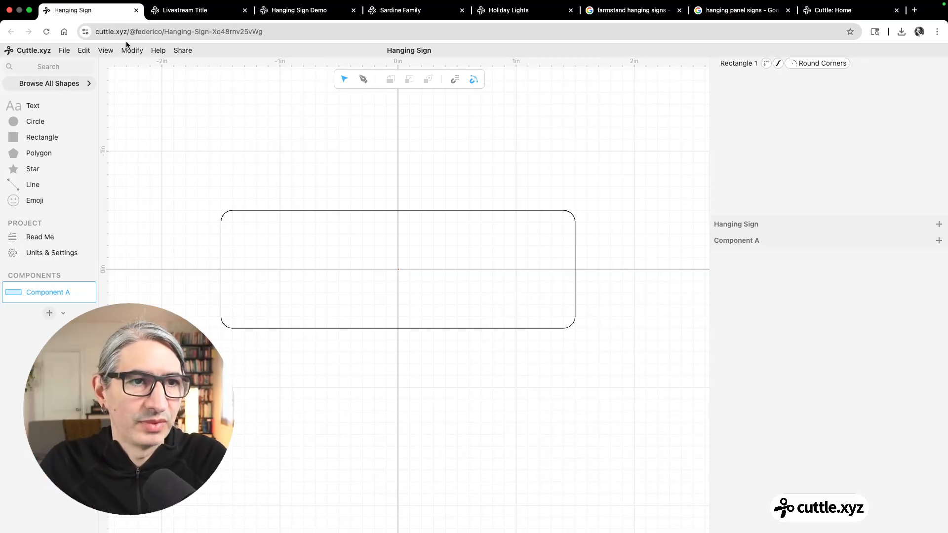
- Find the Fit Text shape, place it centred on the canvas origin, and set its width to 3 in
left_click(60, 67)
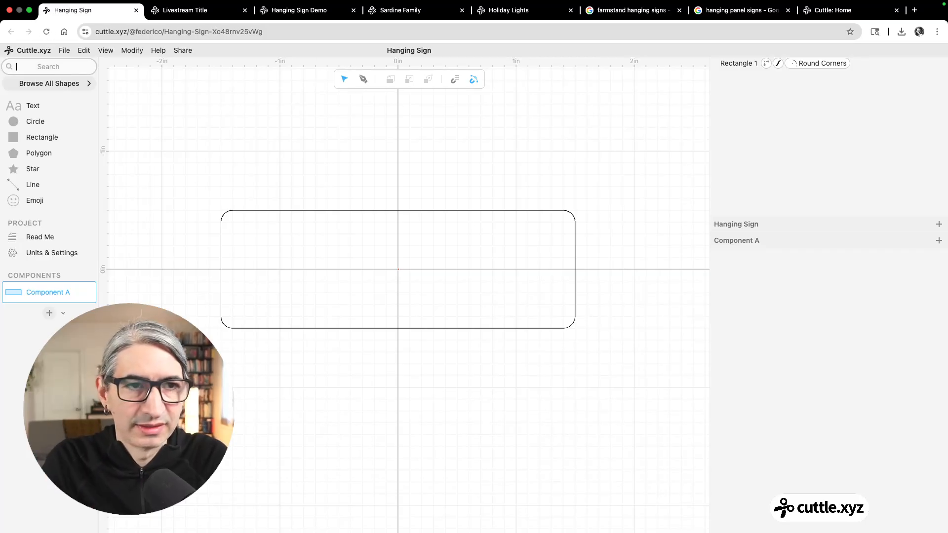
type("fi")
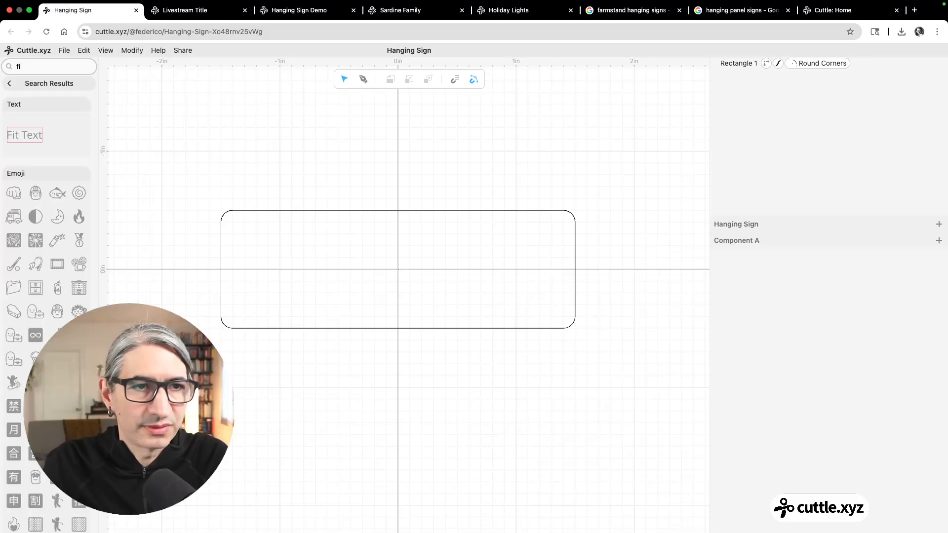
type("t")
left_click_drag(22, 135, 397, 269)
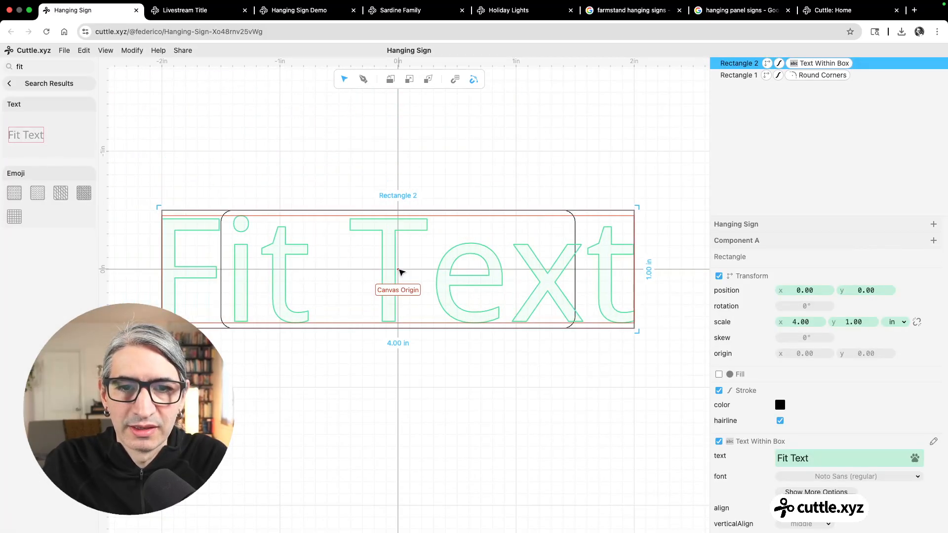
double_click(399, 271)
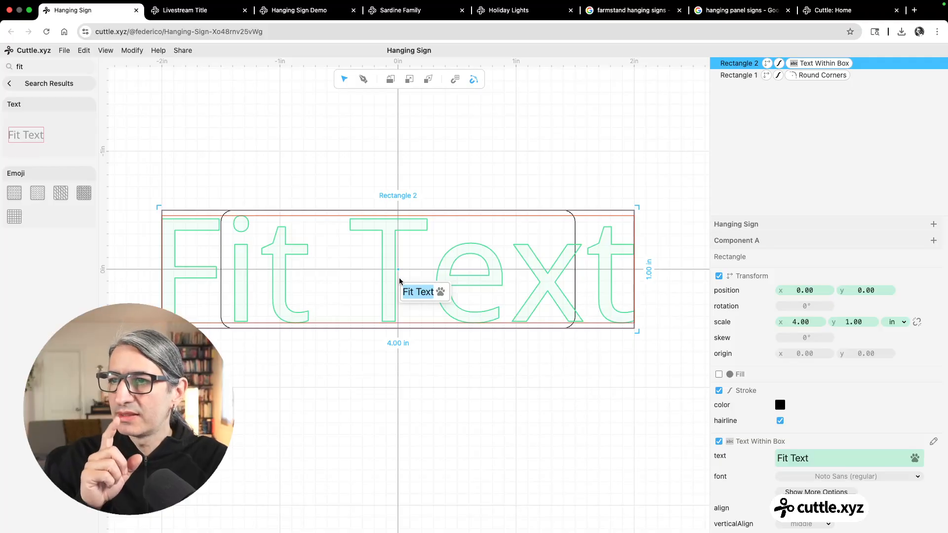
left_click(396, 342)
type("3")
key("Return")
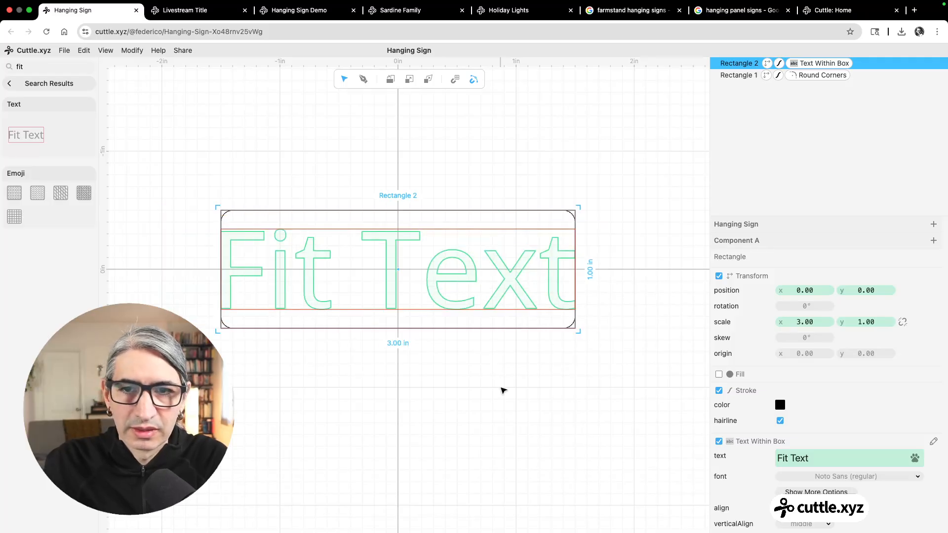
left_click(502, 390)
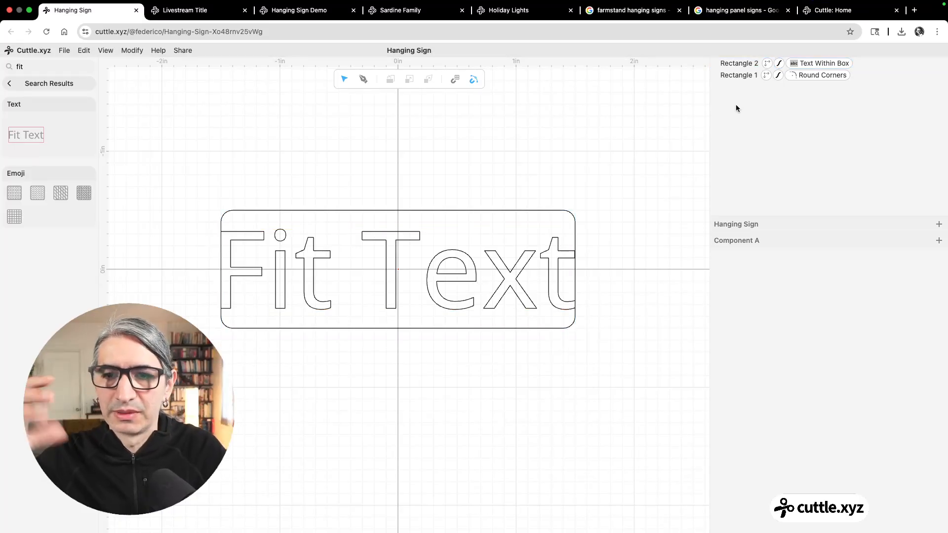
- Shrink the text box inside the panel to 2.75 in wide and 0.60 in high
left_click(738, 63)
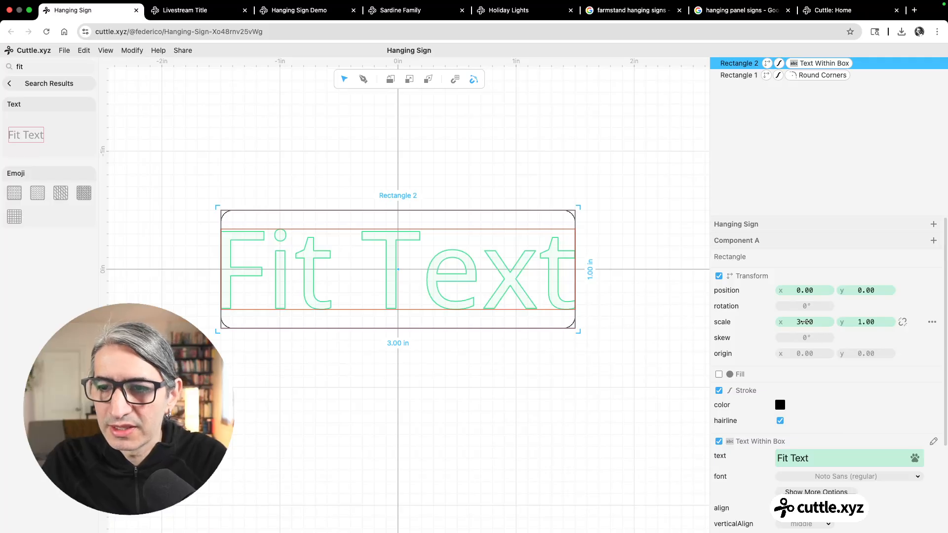
left_click_drag(808, 321, 773, 323)
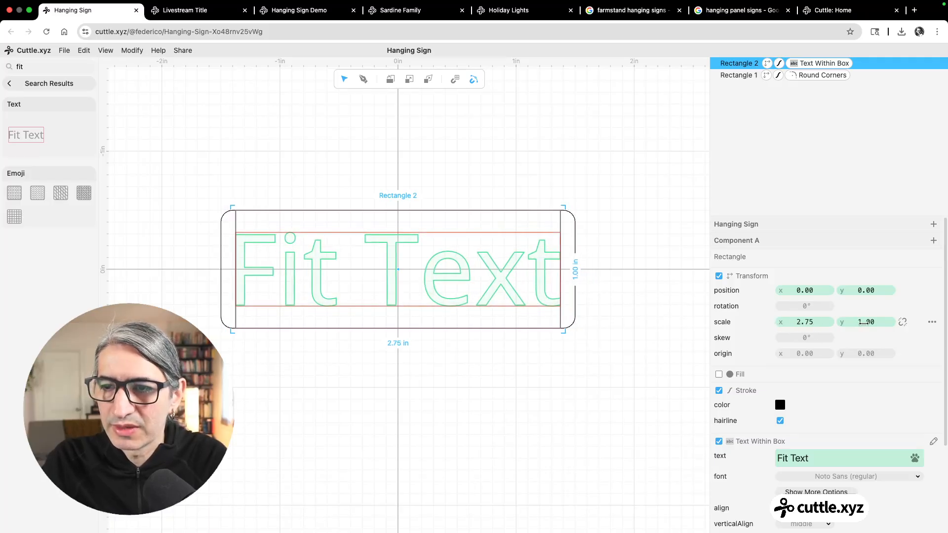
left_click_drag(870, 321, 824, 322)
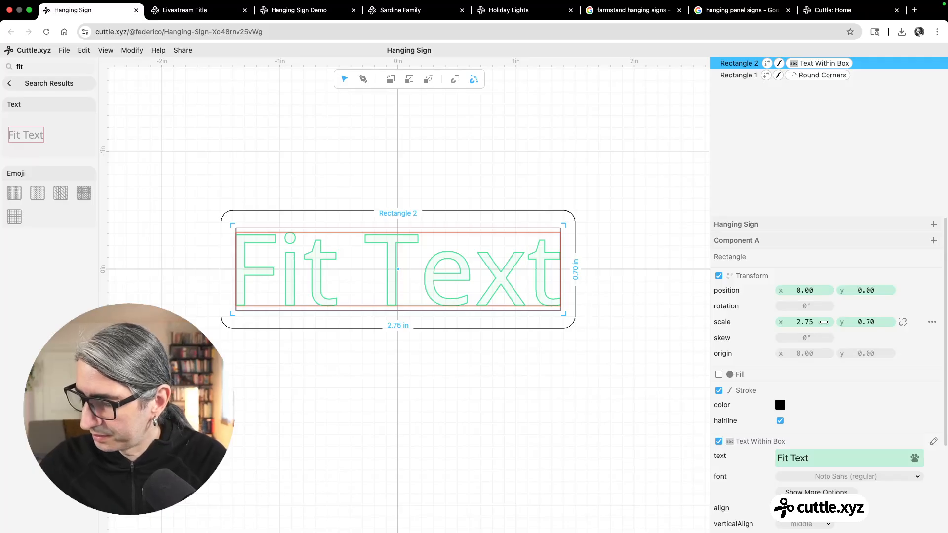
left_click_drag(869, 321, 848, 322)
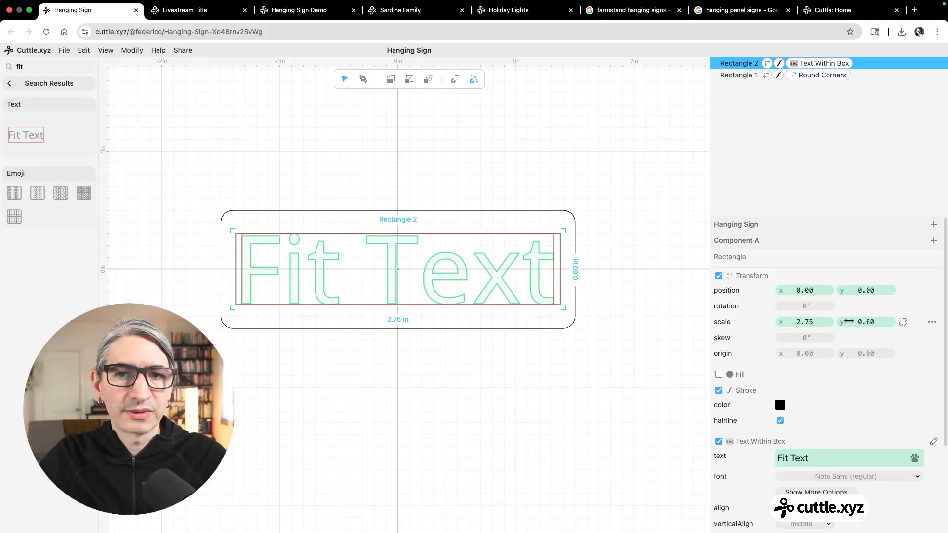
- Replace the text in the fitted box with "Grapes"
scroll(824, 474, "down", 5)
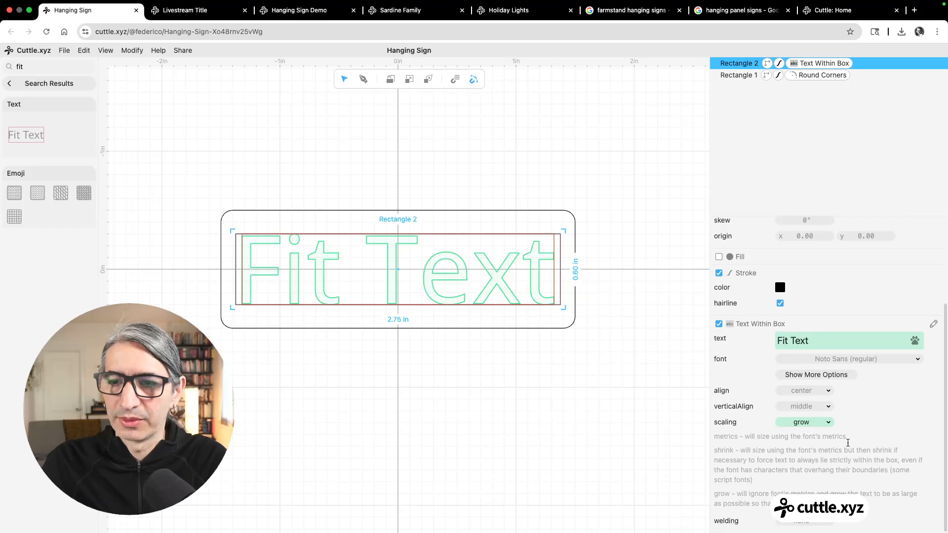
left_click(831, 341)
triple_click(831, 342)
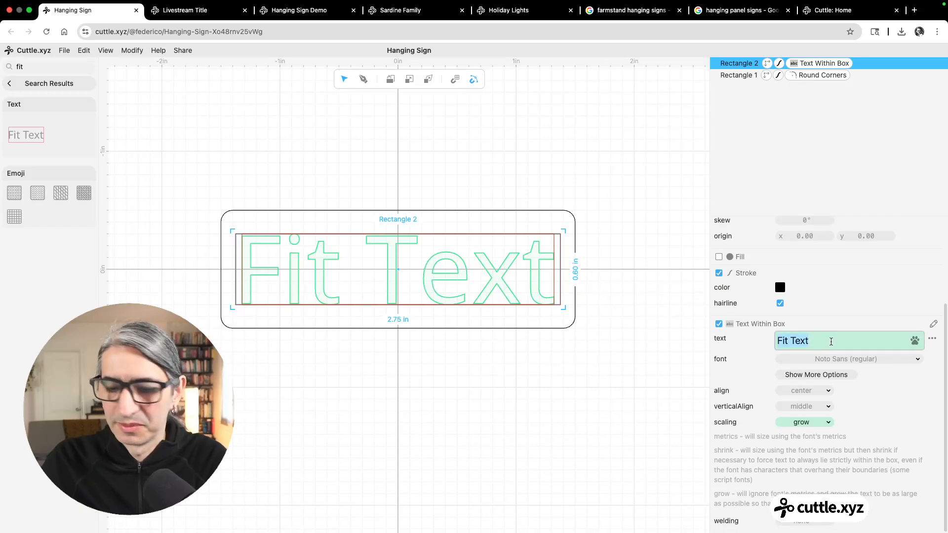
type("Grapes")
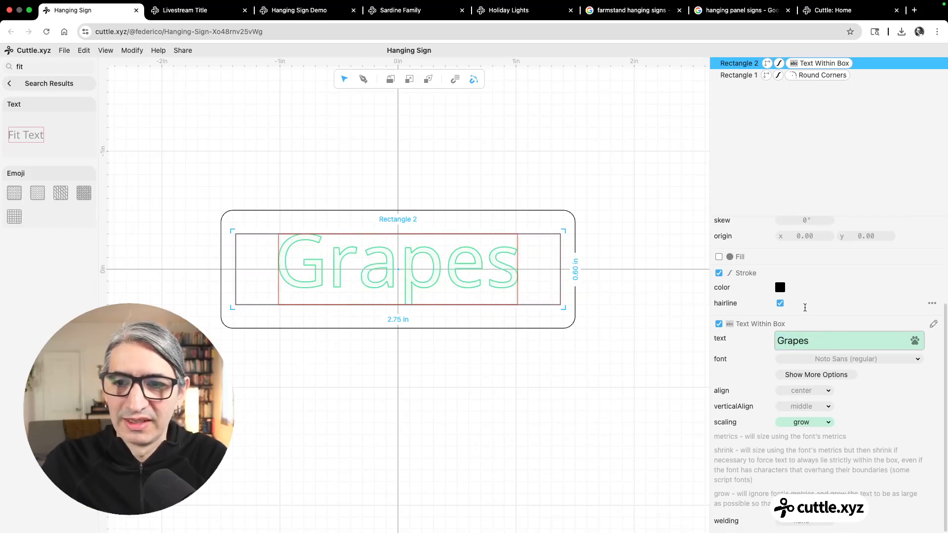
- Change the font of the Grapes text to Boogaloo (regular)
left_click(845, 363)
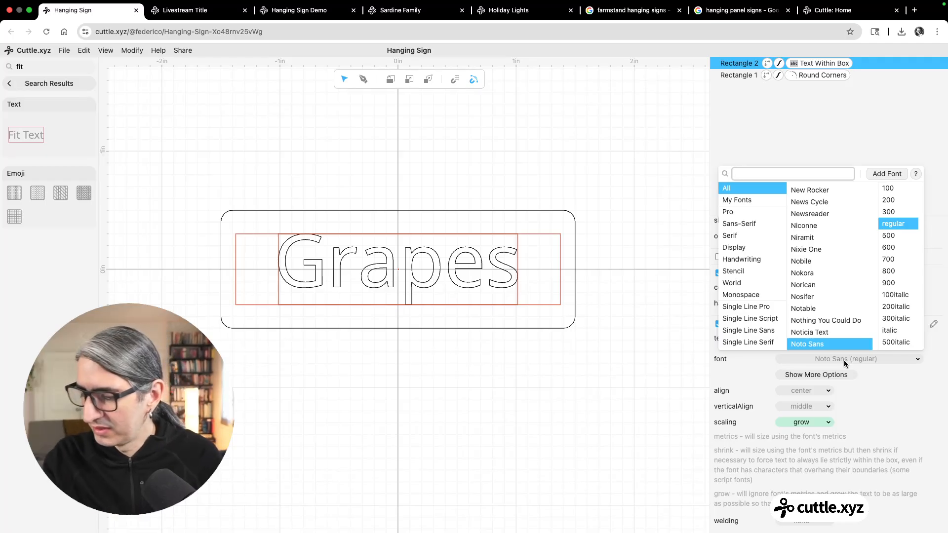
type("boo")
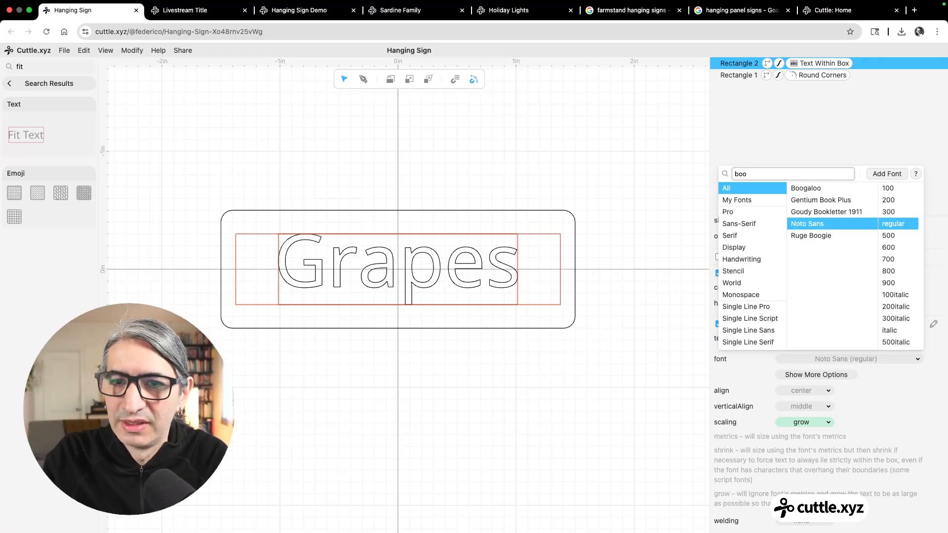
left_click(836, 191)
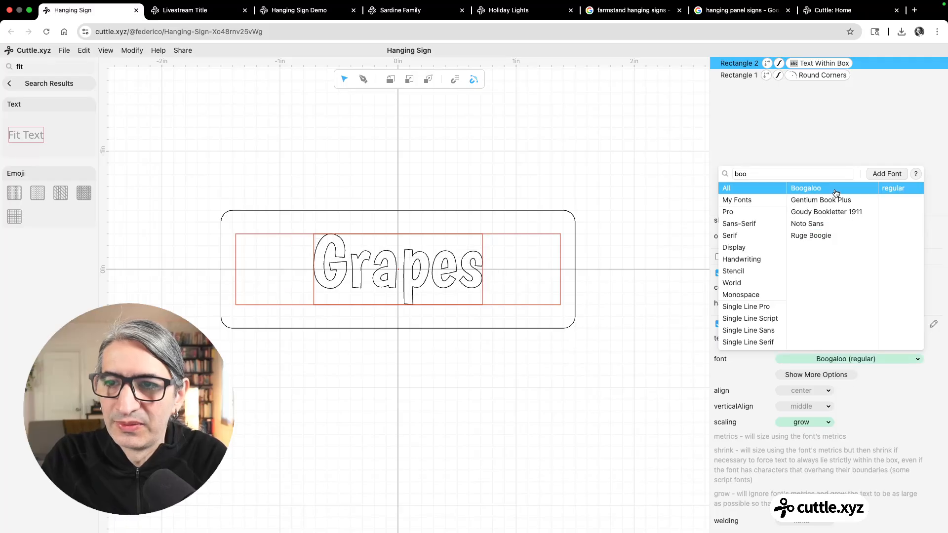
left_click(616, 288)
left_click(618, 290)
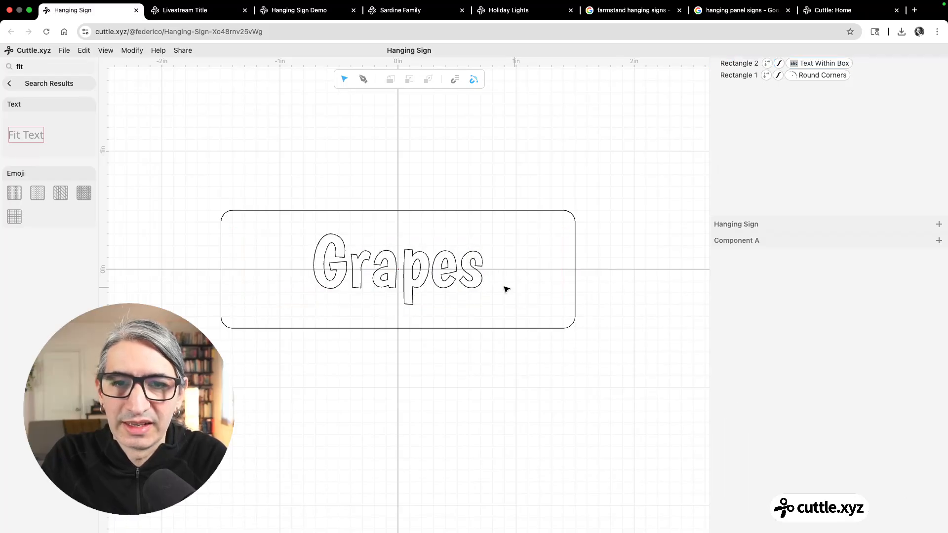
- Set the capitalization of the Grapes text to uppercase in its additional font options
left_click(481, 277)
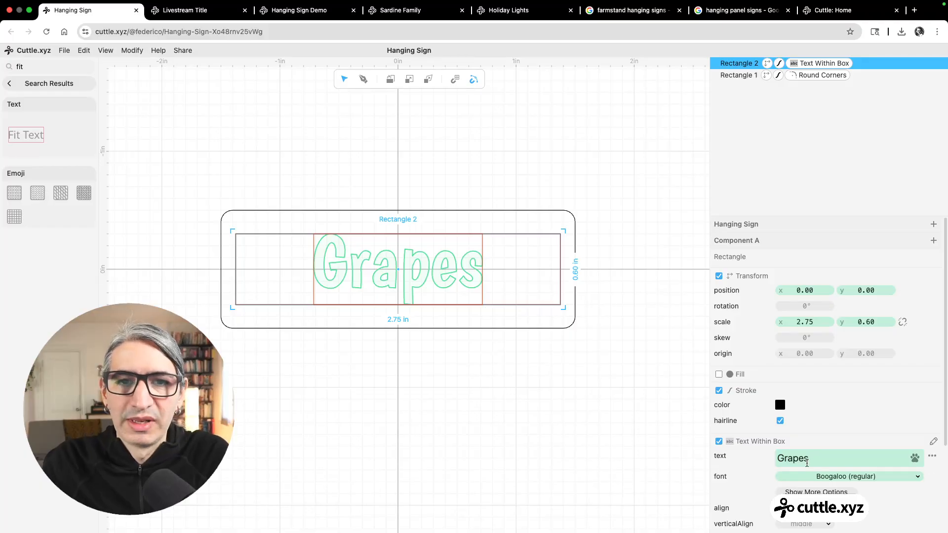
scroll(806, 467, "down", 5)
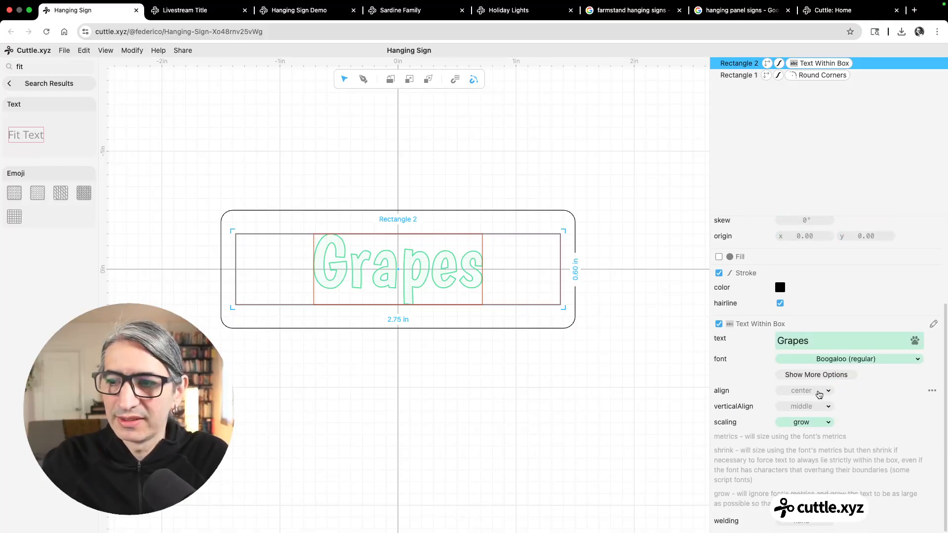
scroll(819, 395, "up", 1)
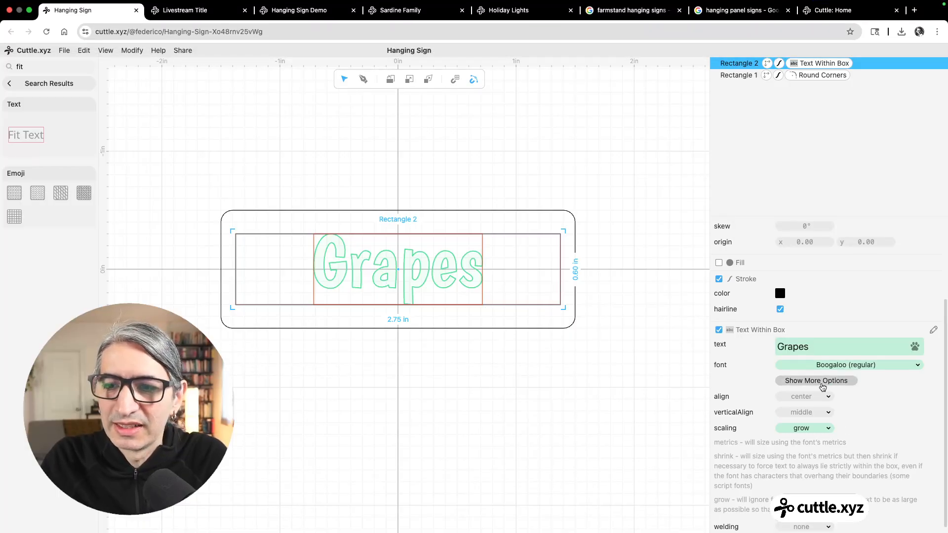
left_click(818, 381)
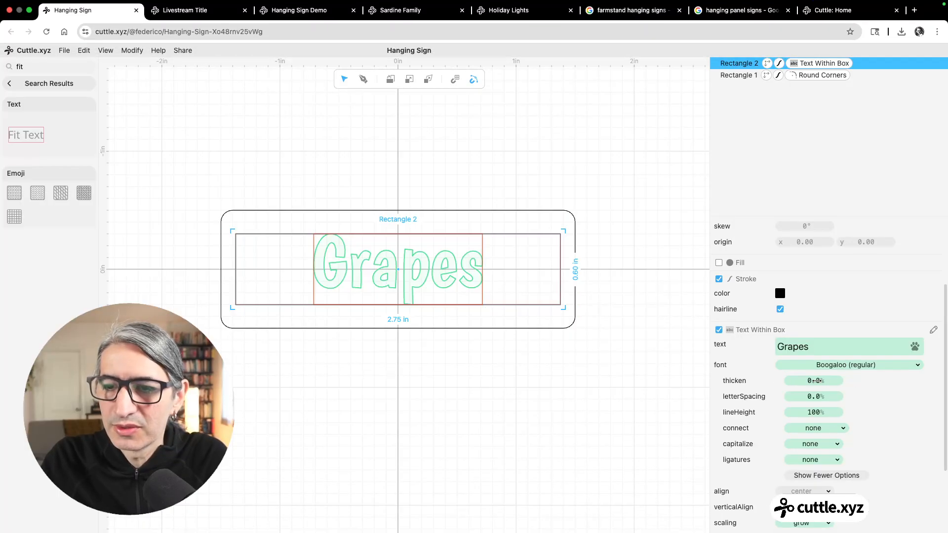
left_click(808, 448)
left_click(812, 424)
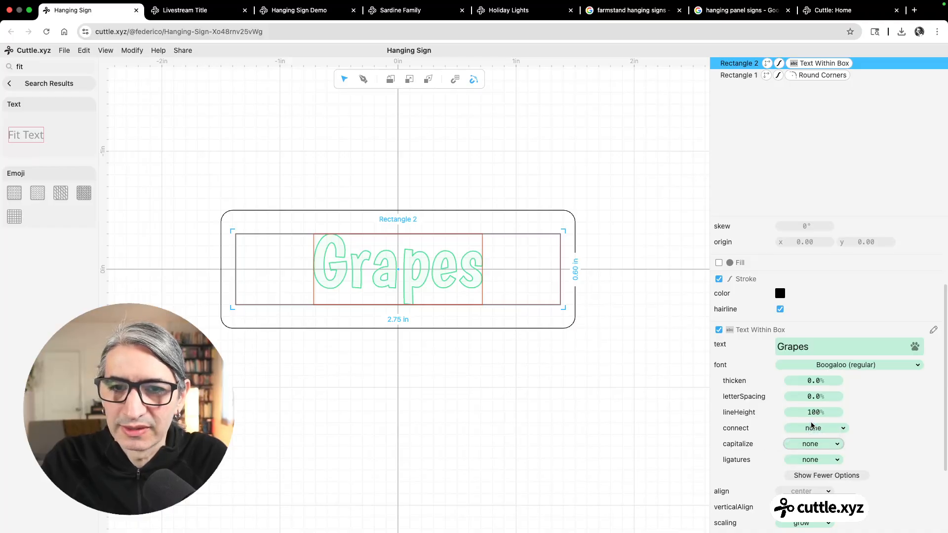
left_click(641, 395)
left_click(428, 247)
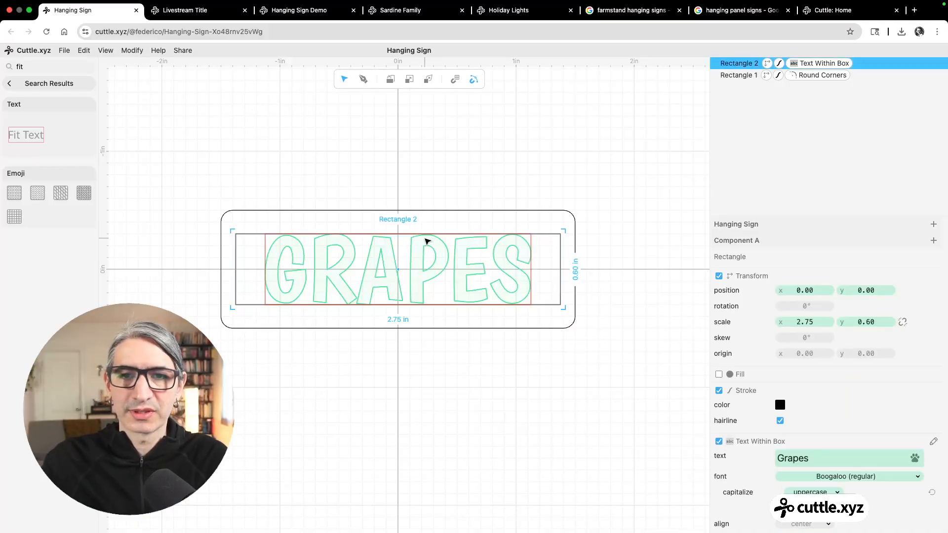
left_click(524, 502)
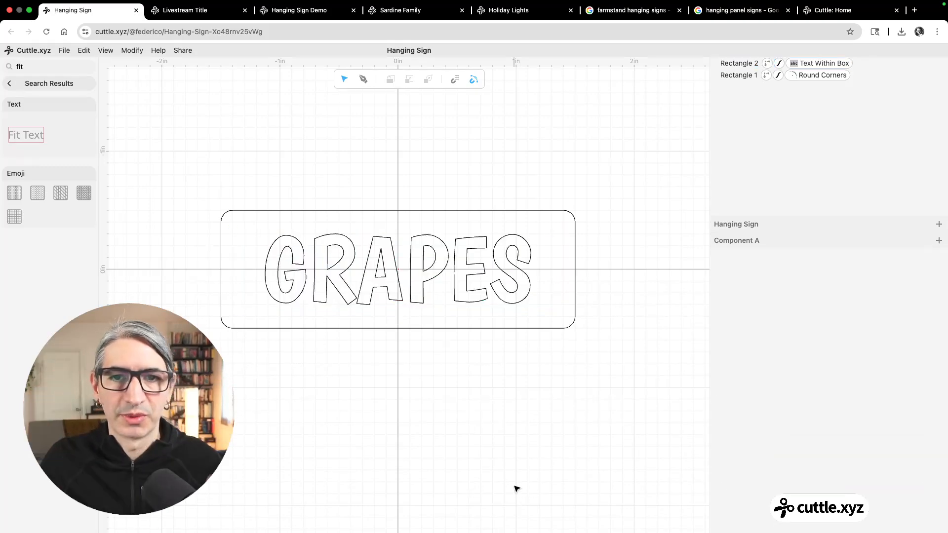
- Return to the main shape list and change the rounded panel outline's stroke color to red
left_click(44, 83)
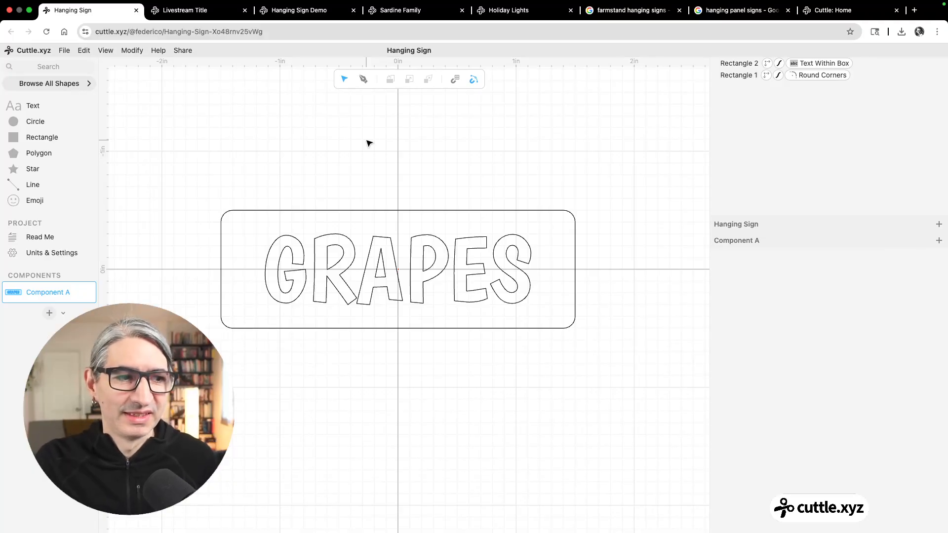
left_click(547, 211)
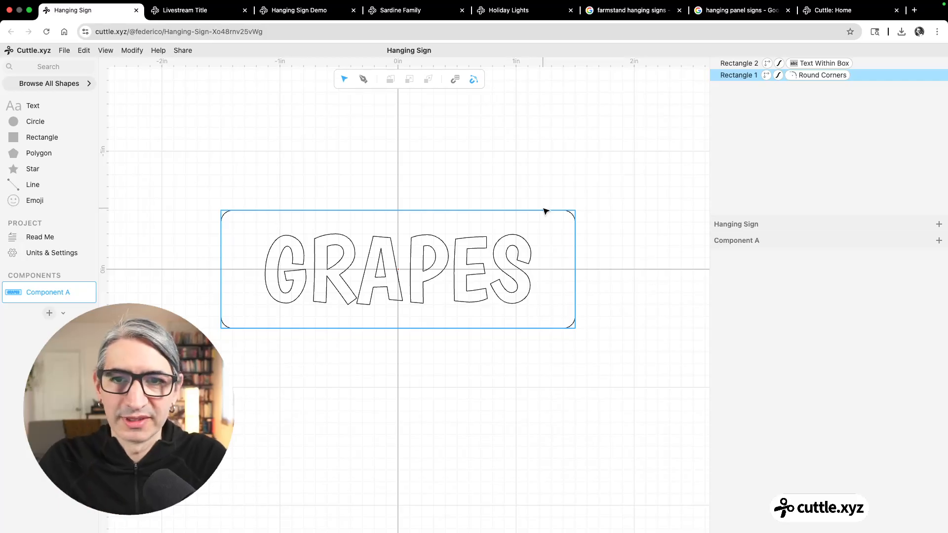
left_click(546, 210)
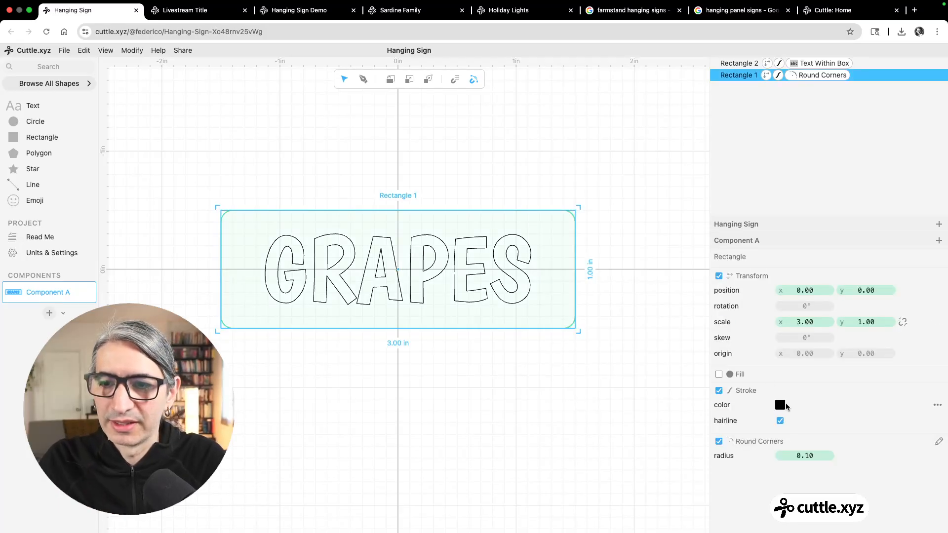
left_click(780, 405)
left_click(856, 391)
left_click(562, 381)
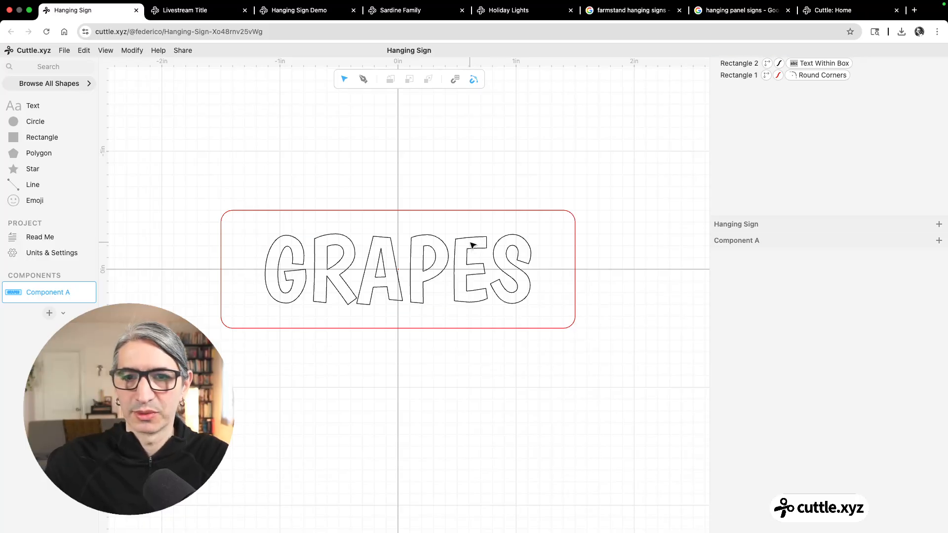
- Change the stroke color of the GRAPES text to blue
left_click(496, 235)
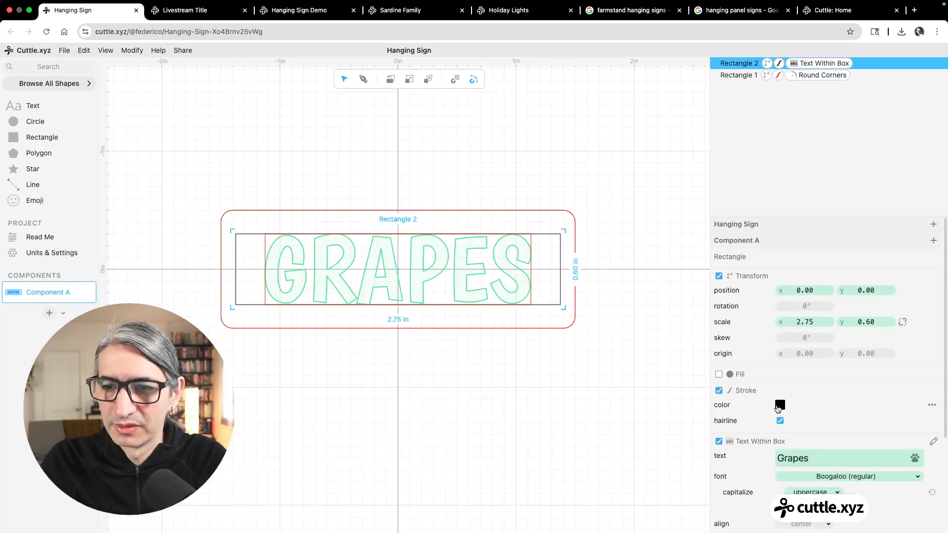
left_click(780, 405)
left_click(810, 392)
left_click(527, 392)
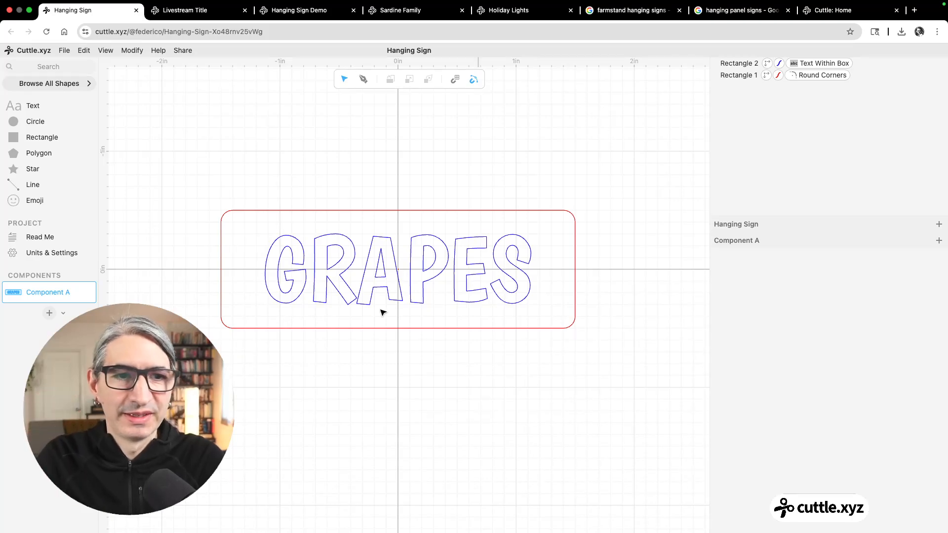
- Rename Component A as Sign
double_click(34, 294)
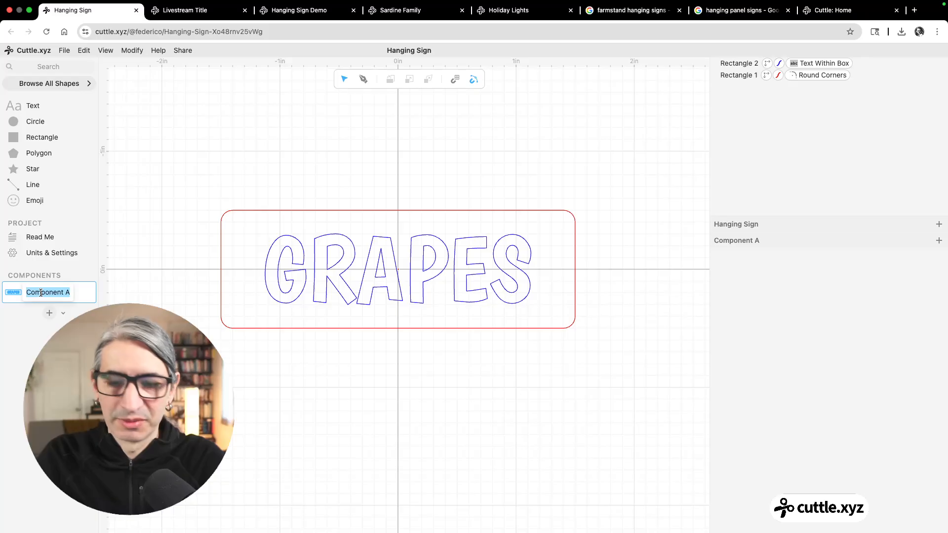
type("Sign")
key("Return")
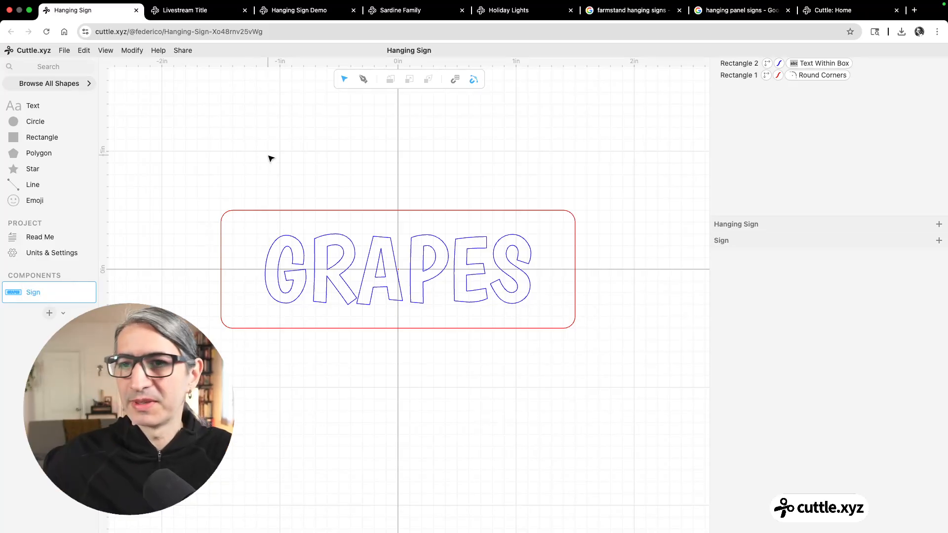
- Add a project parameter called name to Hanging Sign
left_click(938, 225)
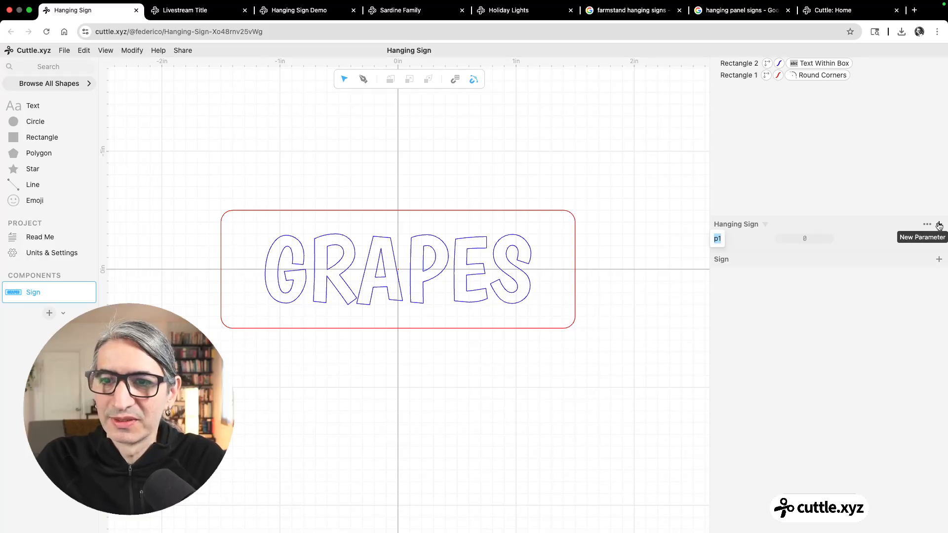
type("n")
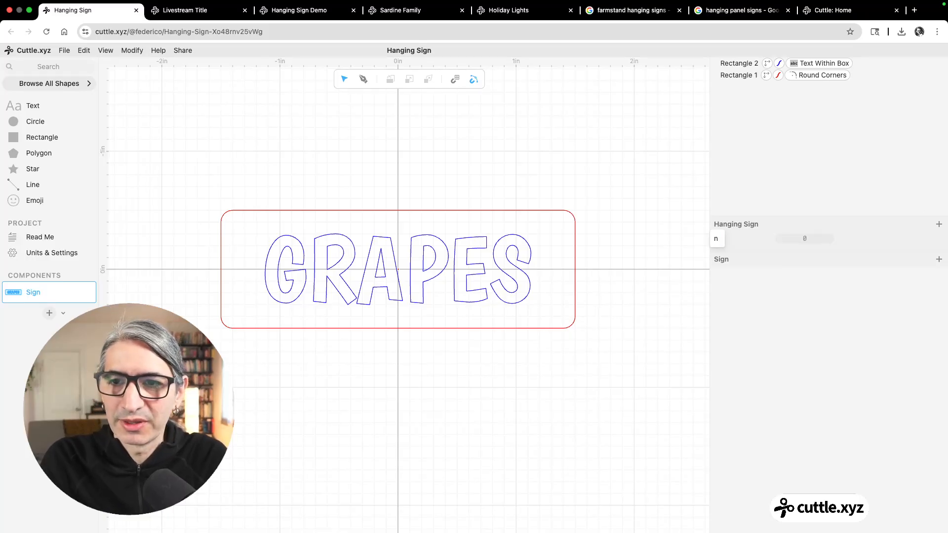
type("ame")
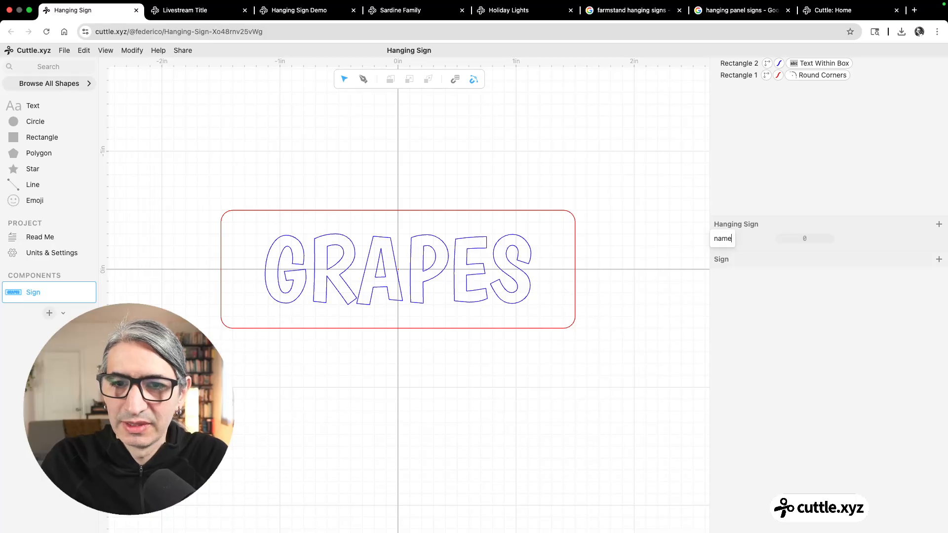
left_click(617, 253)
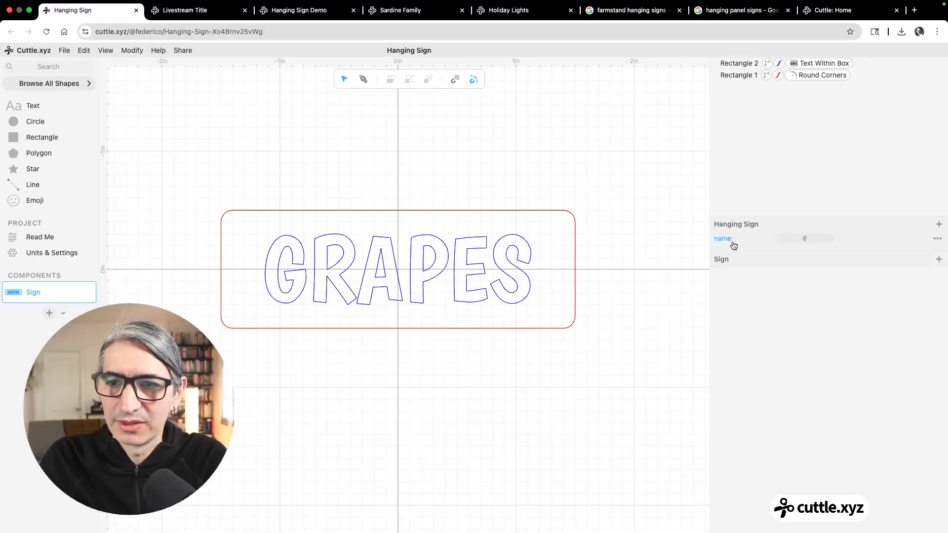
- Change the name parameter's type to Text and set its value to Grapes
left_click(934, 240)
mouse_move(911, 190)
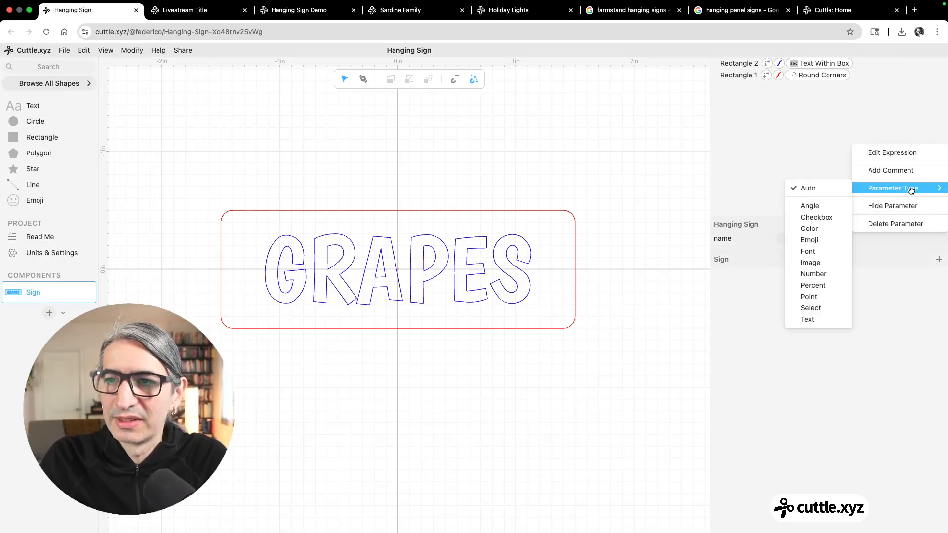
left_click(821, 319)
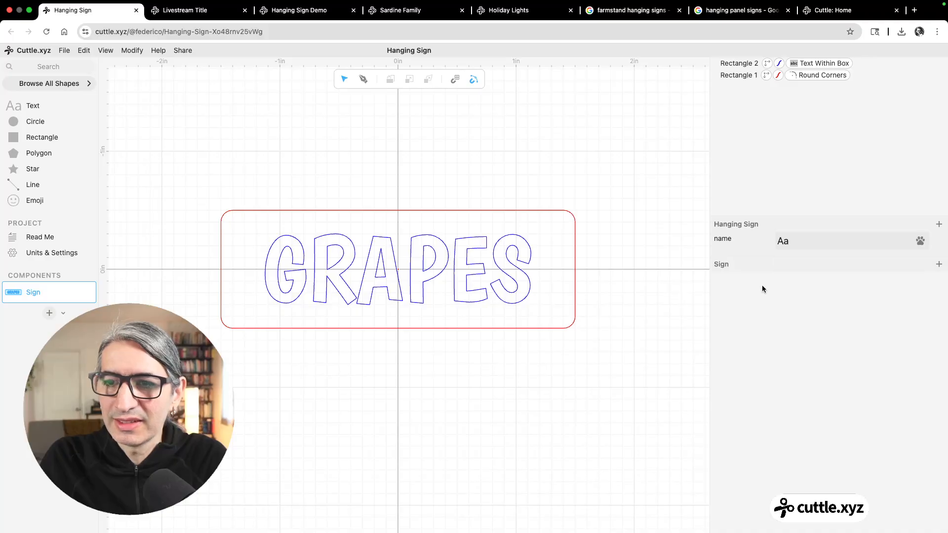
left_click(785, 242)
double_click(790, 242)
type("Grapes")
left_click(595, 234)
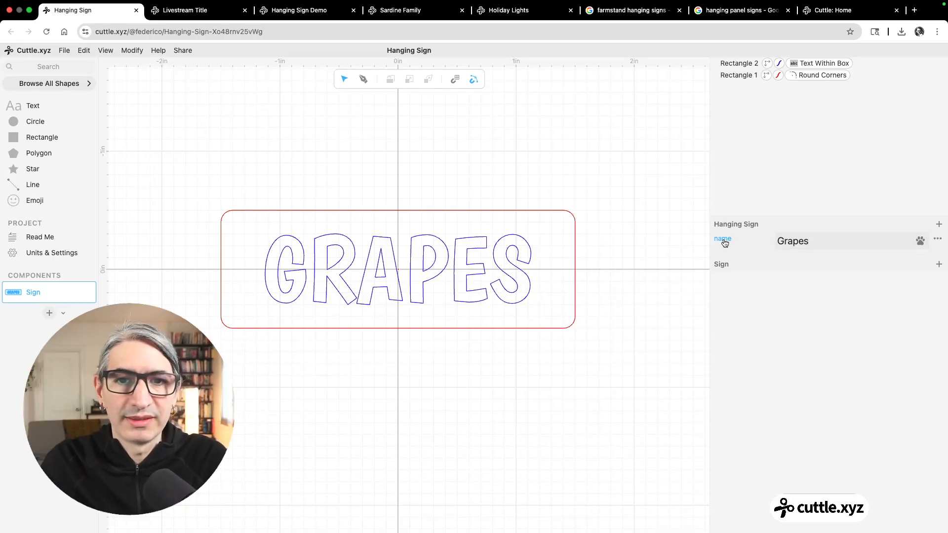
- Link the GRAPES shape's Text Within Box text to the project parameter with the expression name
left_click(494, 251)
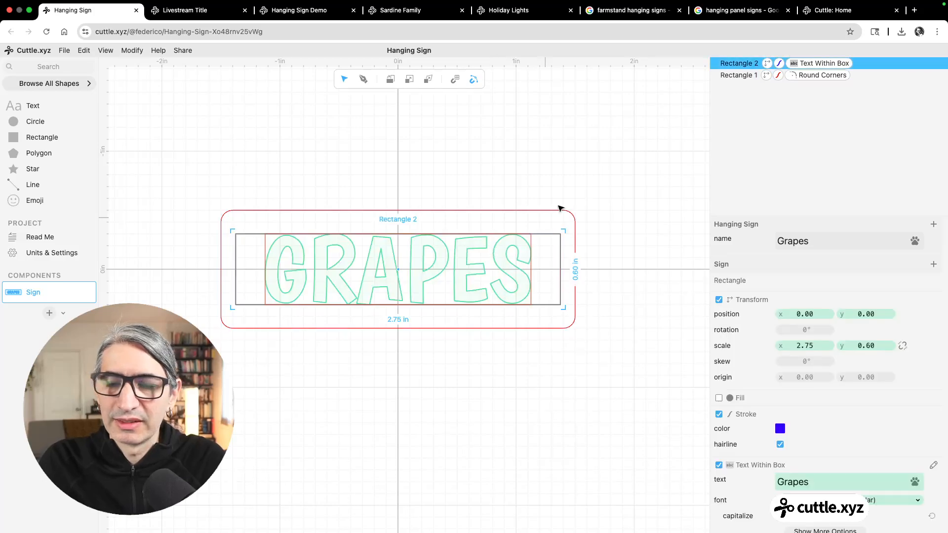
scroll(740, 306, "down", 3)
scroll(741, 304, "up", 3)
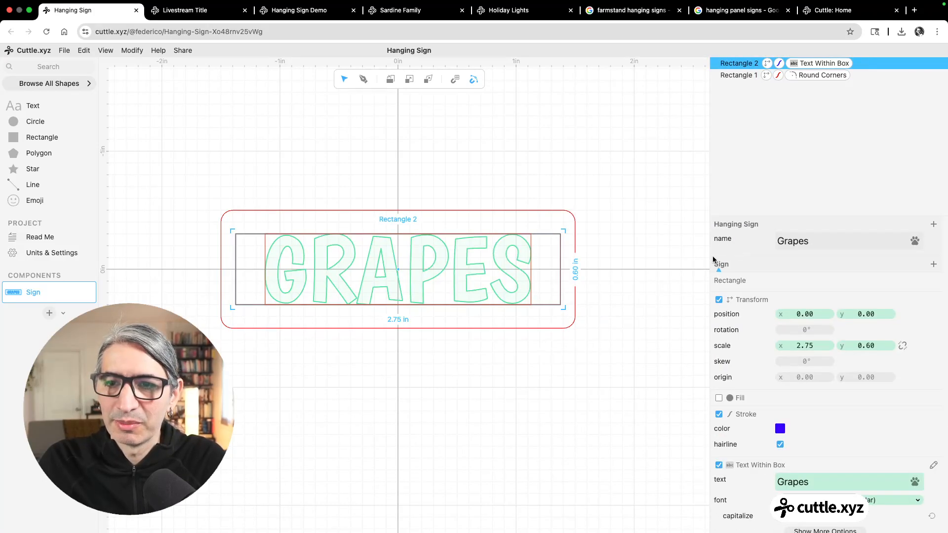
left_click_drag(721, 241, 760, 466)
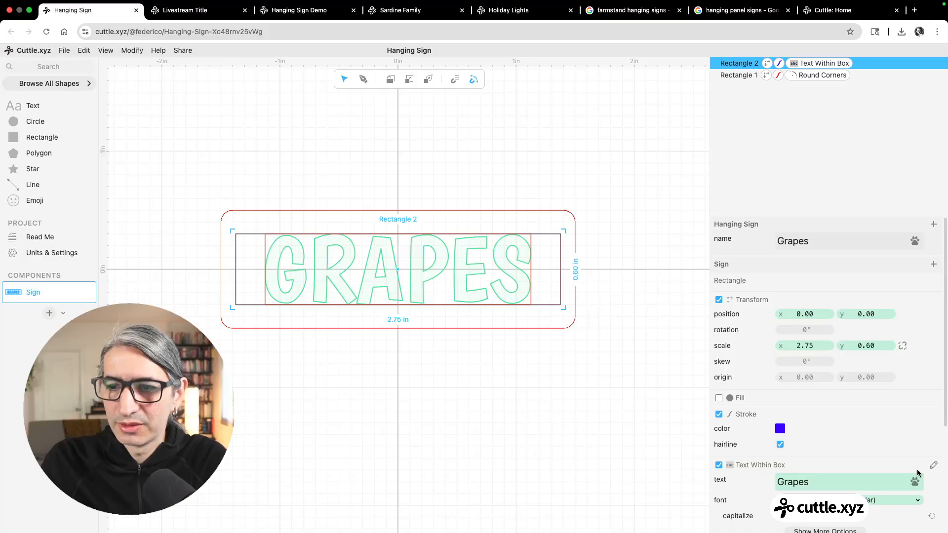
scroll(918, 472, "down", 5)
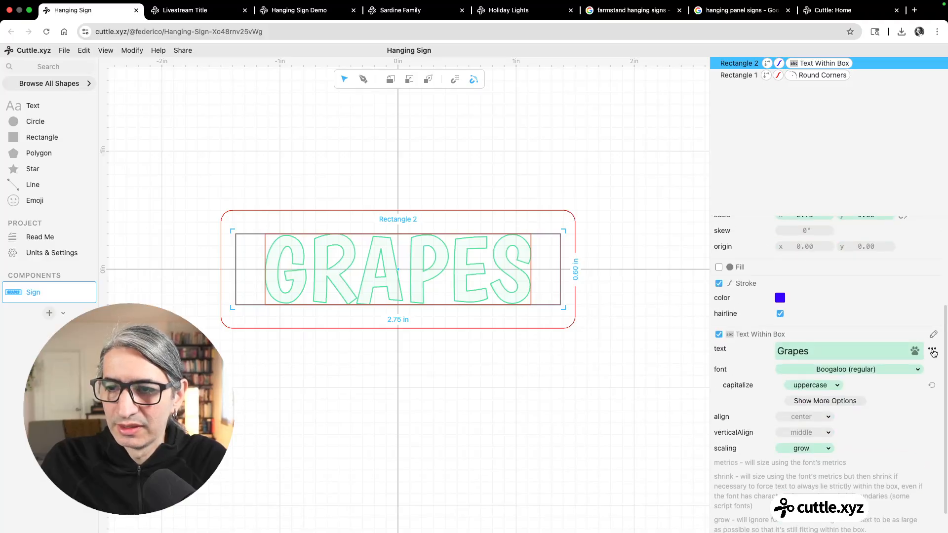
right_click(933, 351)
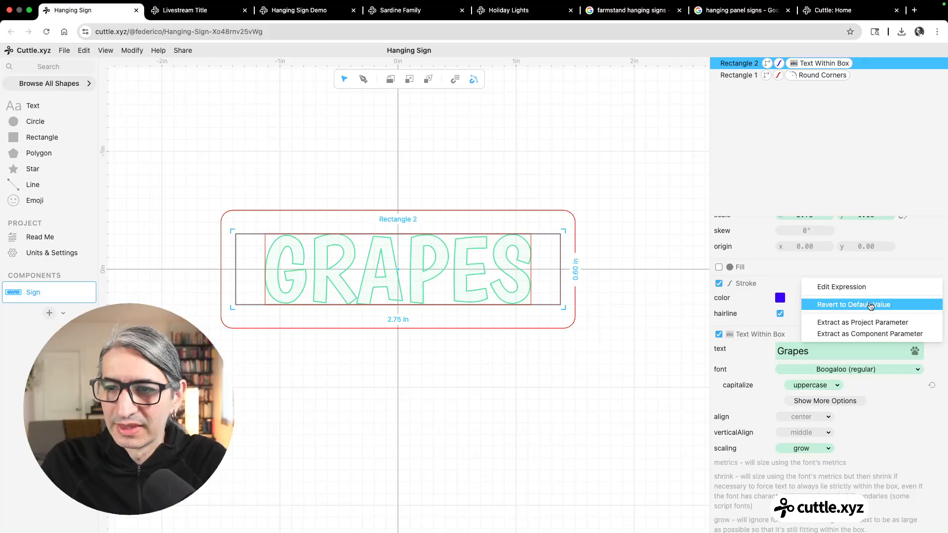
left_click(863, 288)
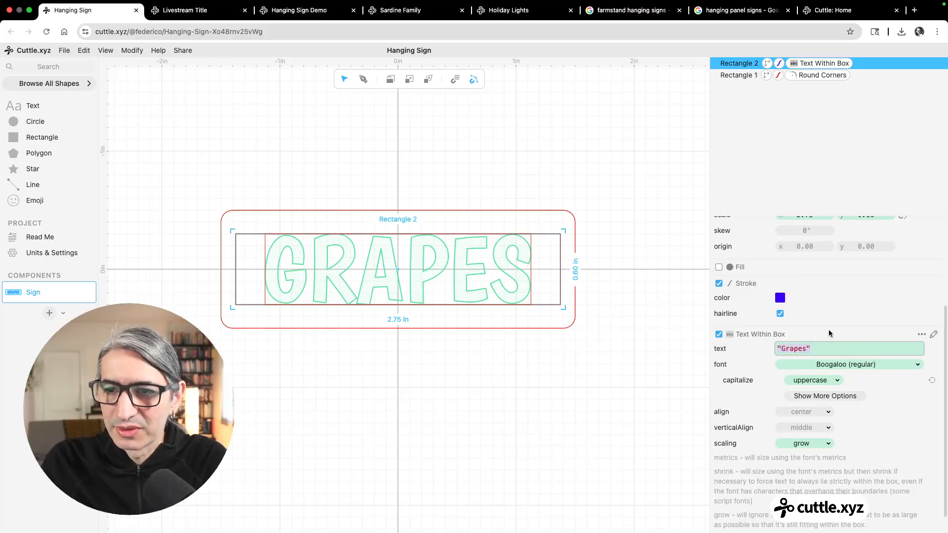
type("na")
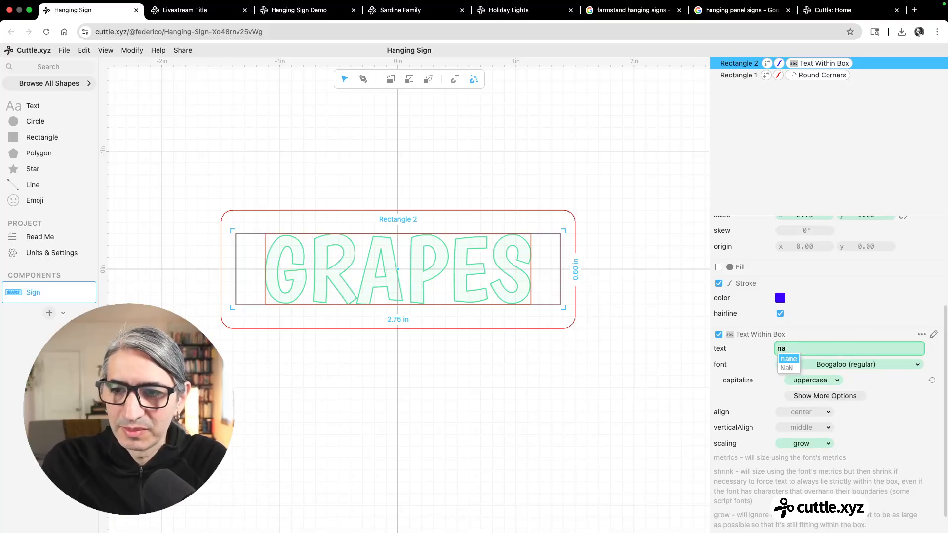
key("Return")
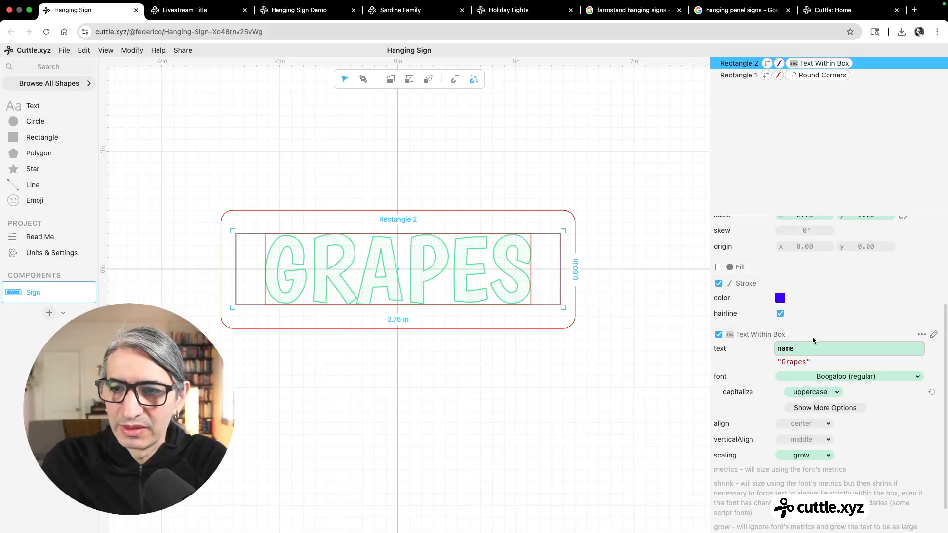
left_click(669, 355)
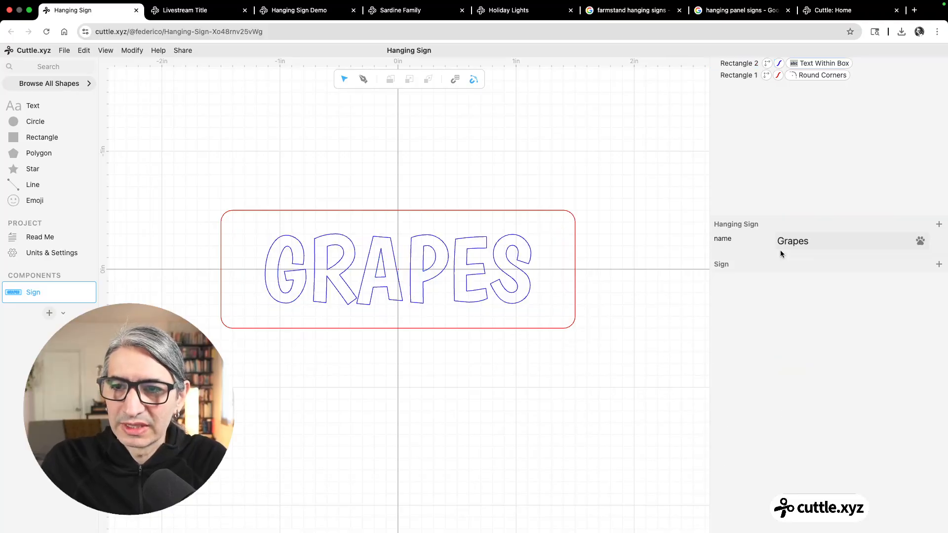
- Set the name project parameter to Oranges
left_click(800, 243)
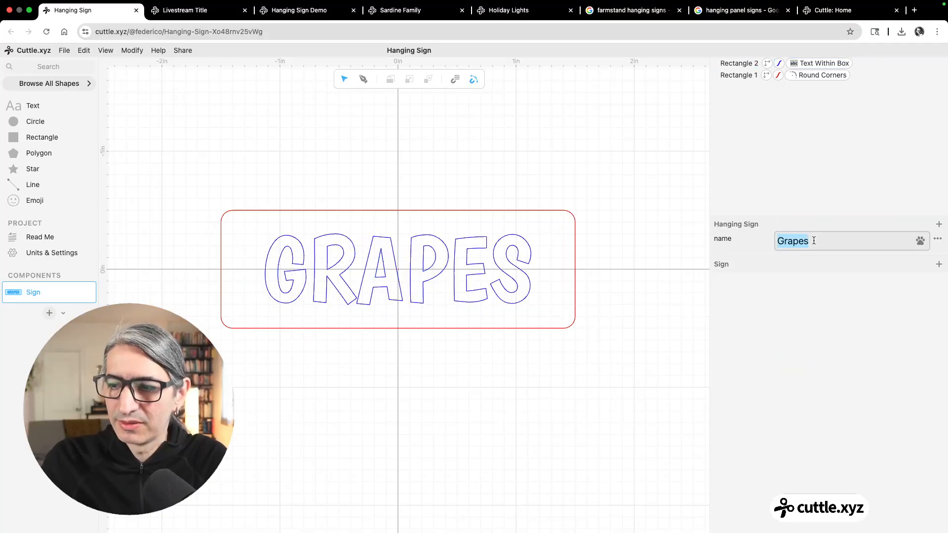
type("Oranges")
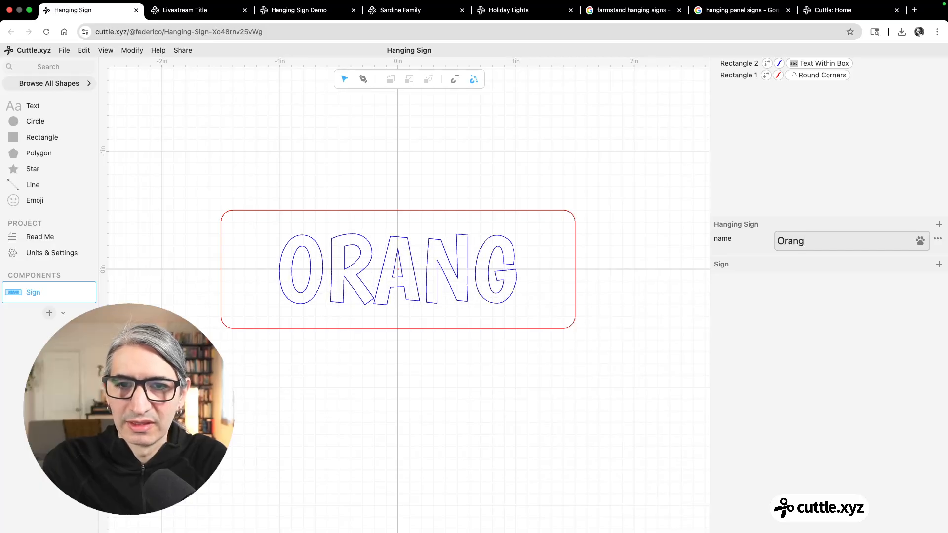
left_click(497, 403)
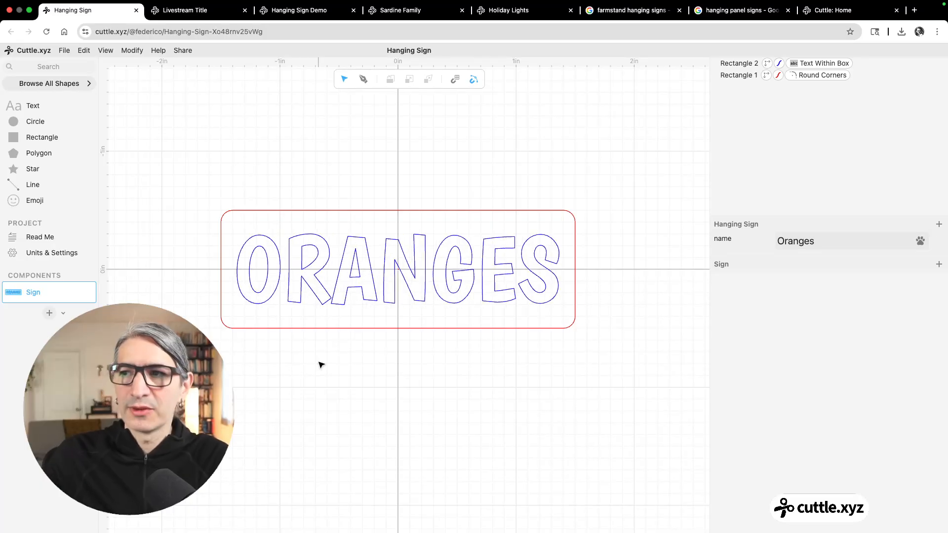
- Create a new component and place three copies of the Sign component in it, stacked vertically
left_click(49, 313)
left_click_drag(386, 234, 409, 311)
left_click_drag(15, 289, 409, 444)
left_click(552, 429)
left_click_drag(507, 386, 524, 269)
scroll(523, 290, "up", 3)
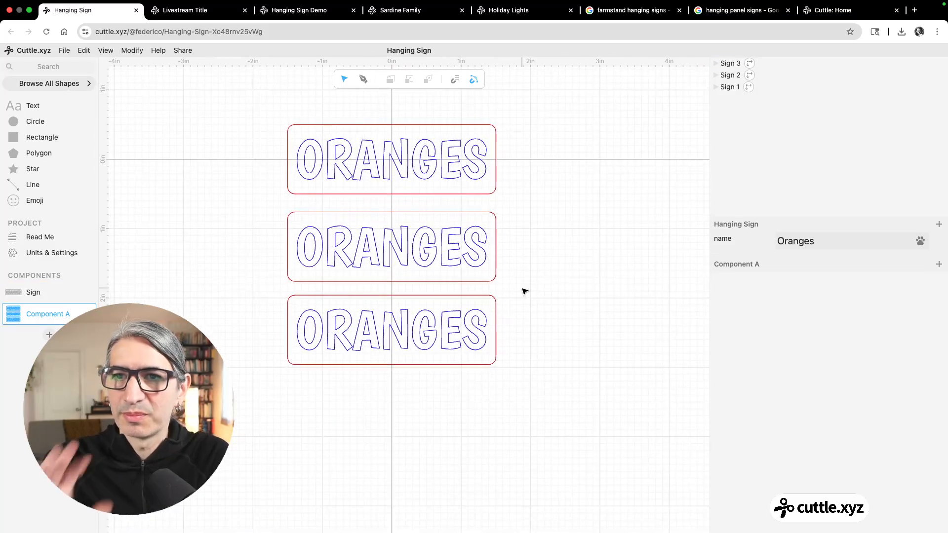
- Set the name project parameter to cherries to test all three signs at once
left_click(848, 238)
double_click(834, 246)
type("cherries")
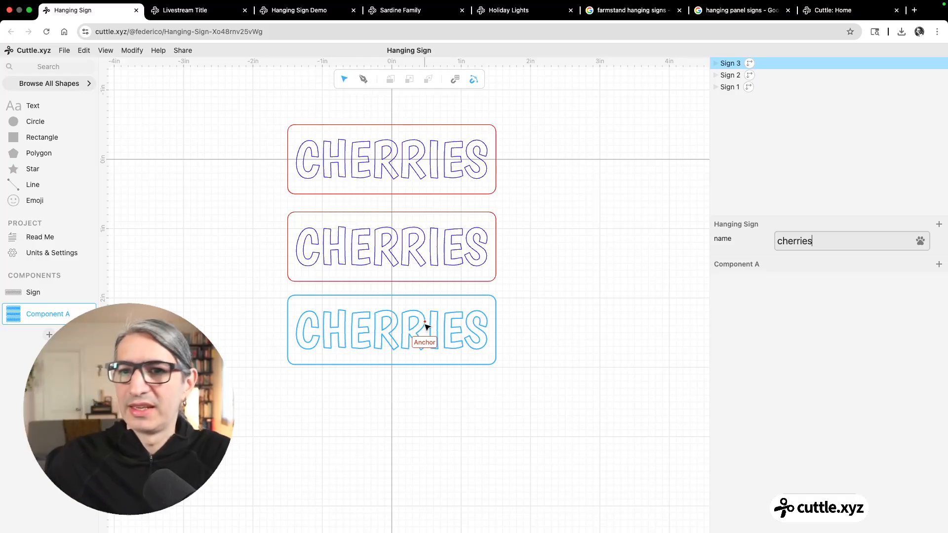
left_click(586, 262)
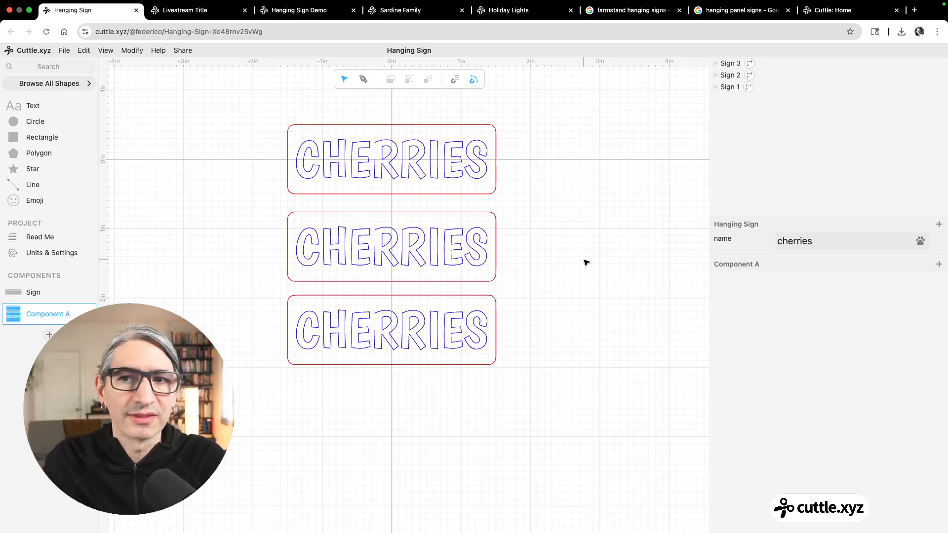
- Return to the Sign component and delete the name project parameter
left_click(24, 291)
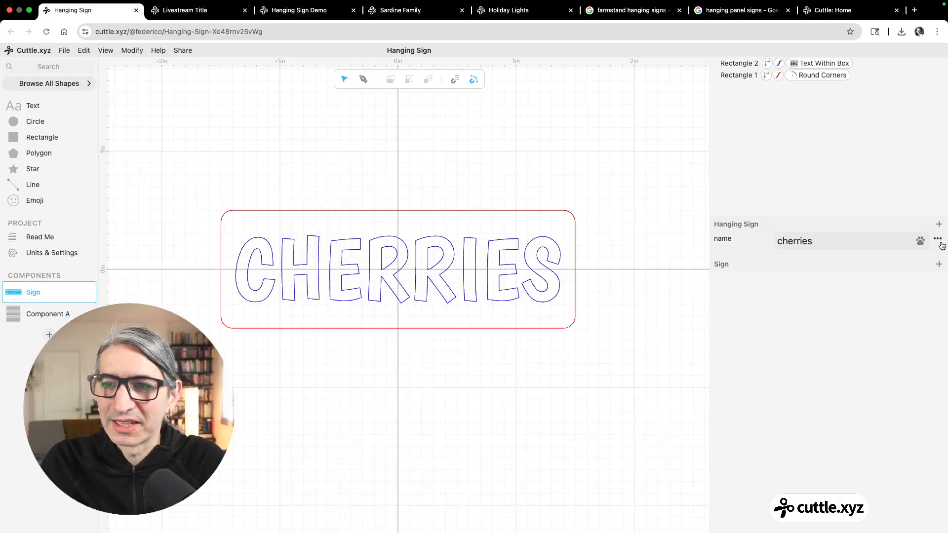
left_click(935, 242)
left_click(883, 223)
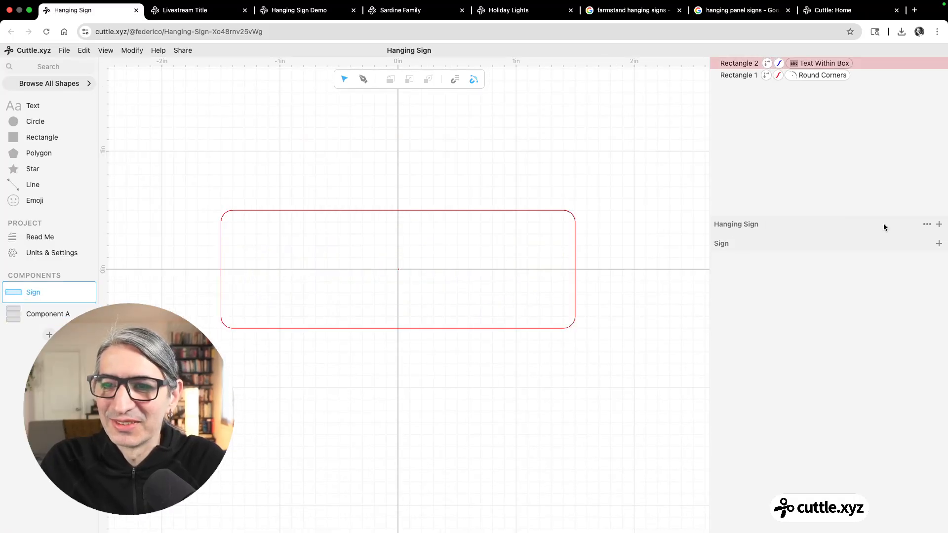
- Revert Rectangle 2's Text Within Box text to its default value, and set it to Grapes
left_click(736, 68)
left_click(937, 461)
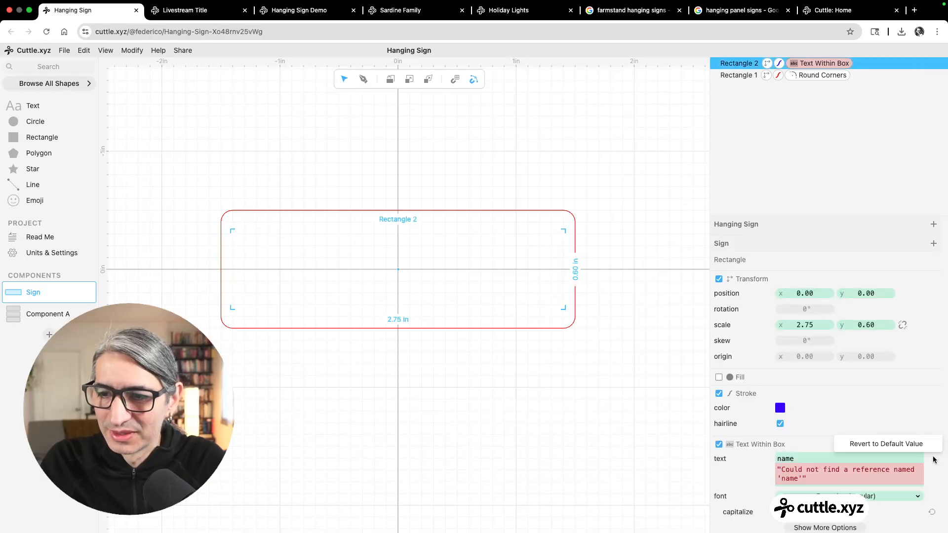
left_click(919, 447)
left_click(824, 463)
double_click(824, 464)
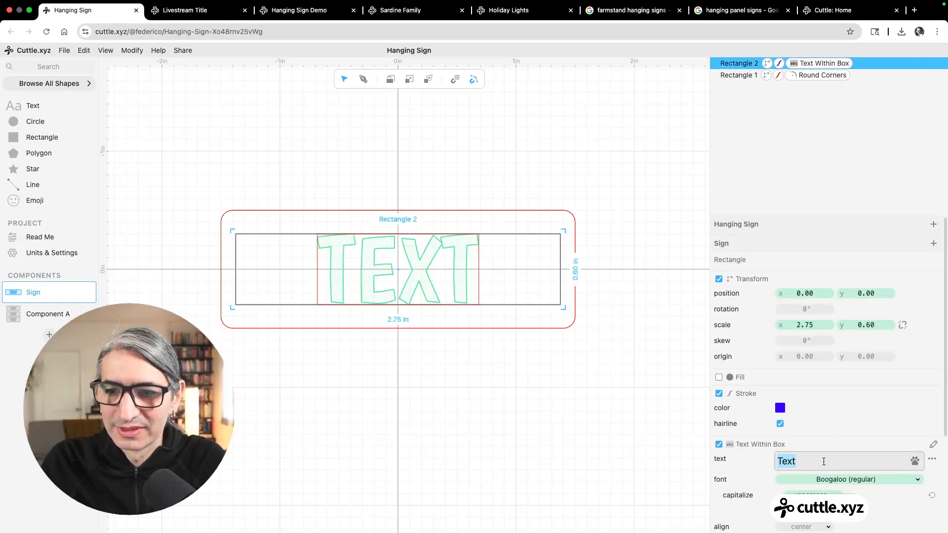
type("Grapes")
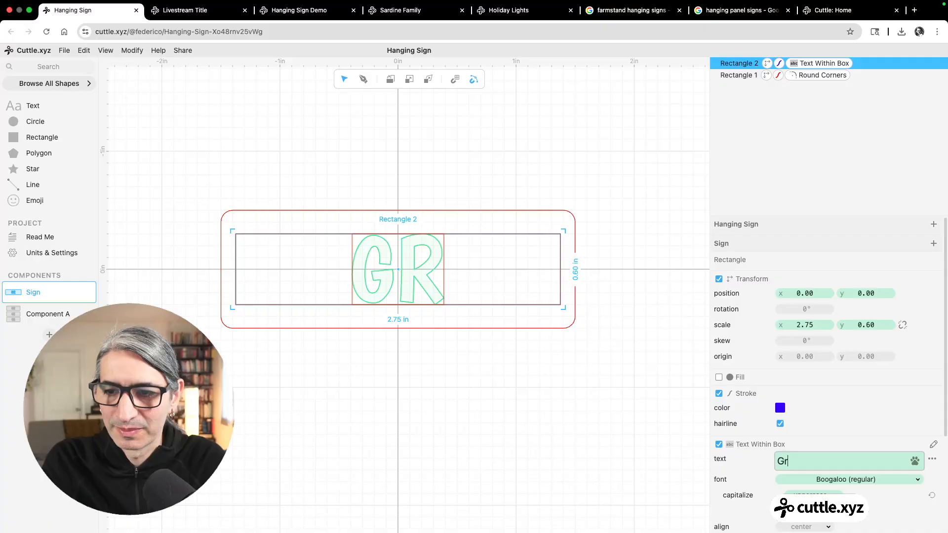
left_click(552, 375)
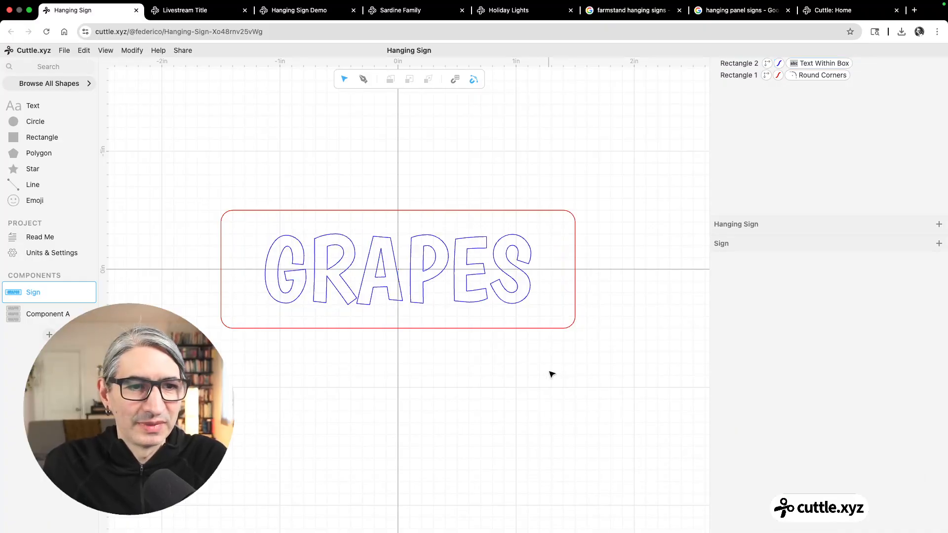
- Delete the component containing the three stacked signs
scroll(523, 358, "down", 3)
scroll(519, 326, "down", 3)
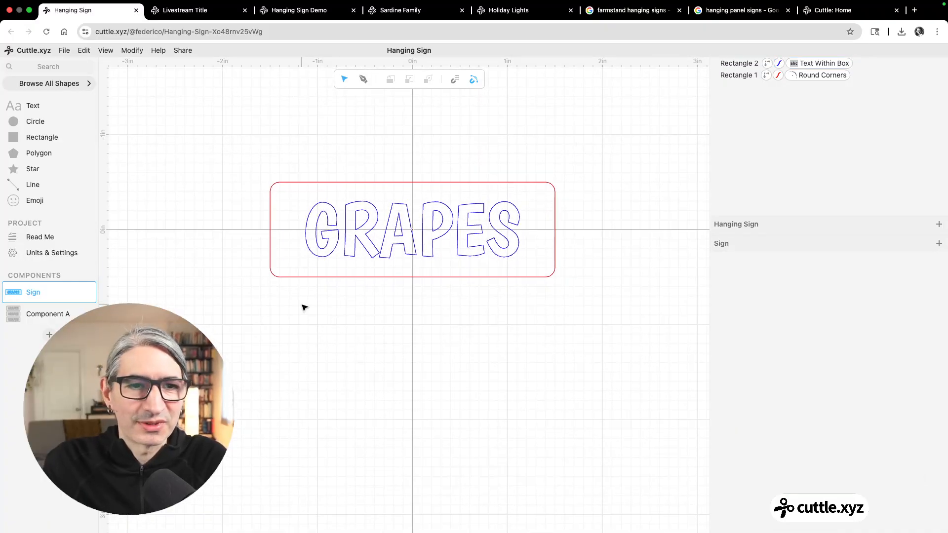
left_click(131, 347)
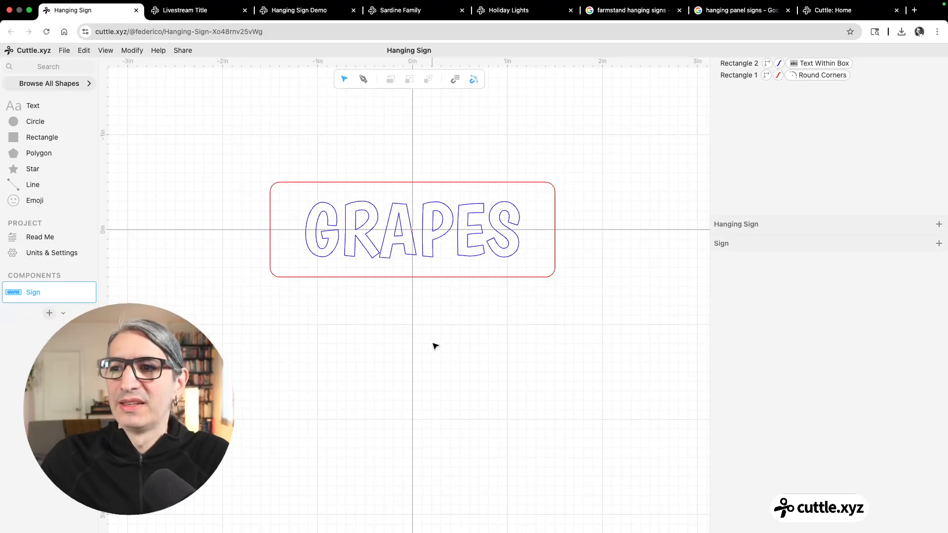
- Extract Rectangle 2's Text Within Box text as a component parameter named text on the Sign component
left_click(362, 251)
left_click(390, 228)
scroll(879, 391, "down", 3)
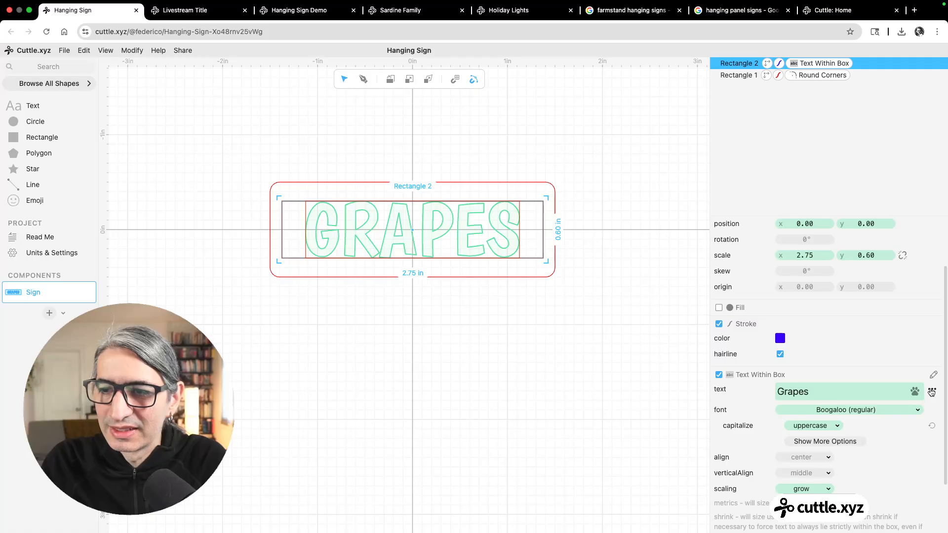
left_click(931, 391)
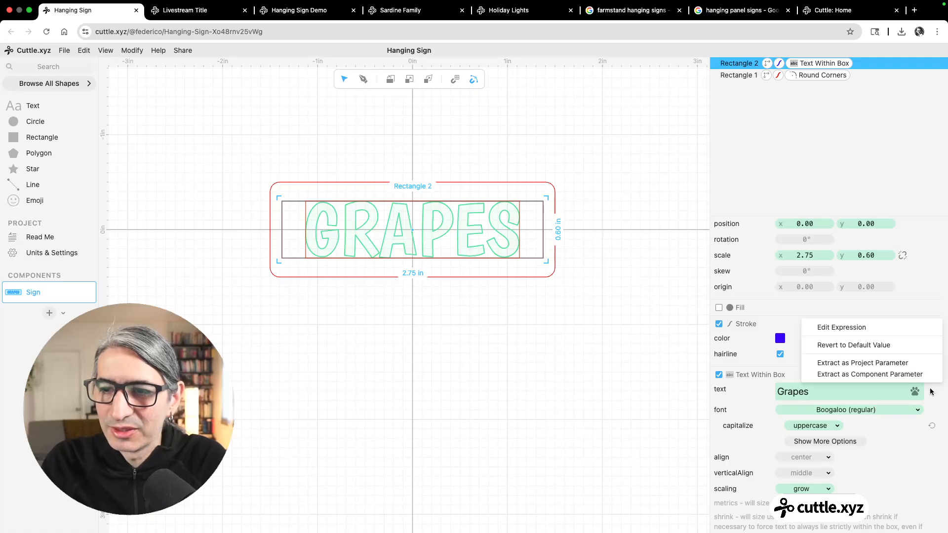
left_click(884, 374)
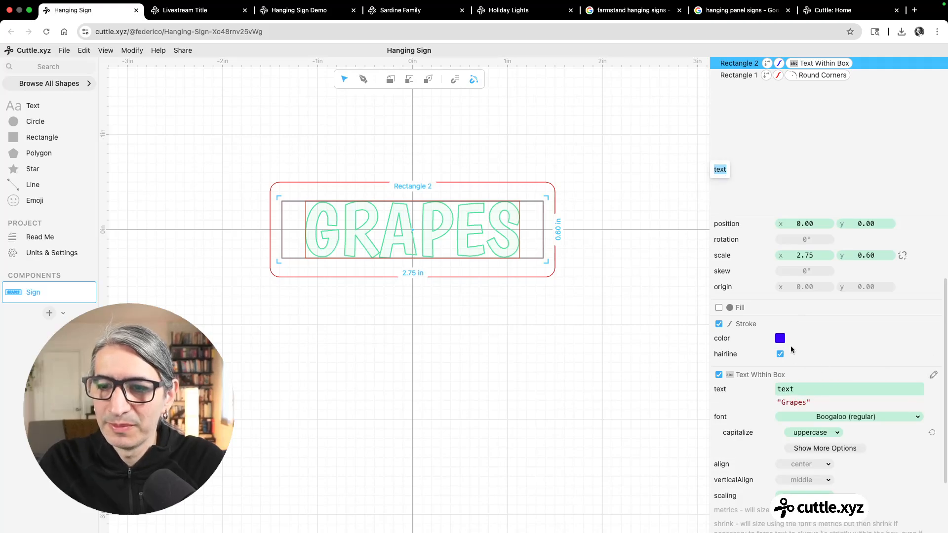
left_click(680, 391)
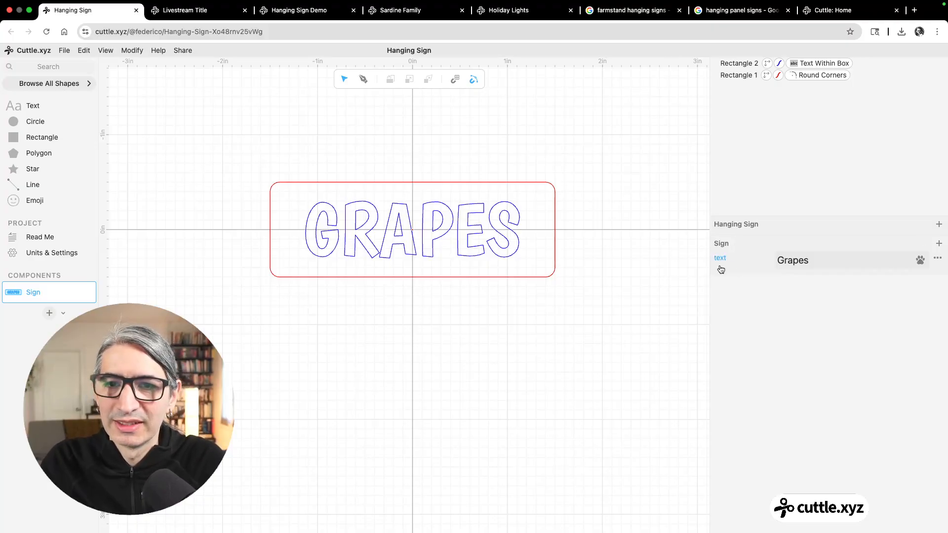
- Create a new component and place a Sign instance at its origin
left_click(48, 314)
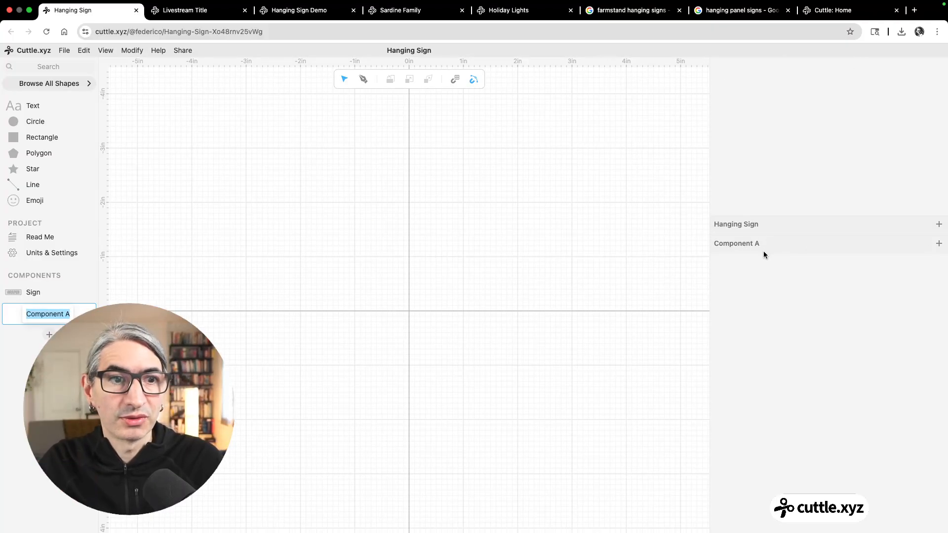
left_click_drag(16, 292, 407, 311)
double_click(443, 332)
key("Escape")
scroll(425, 383, "up", 6)
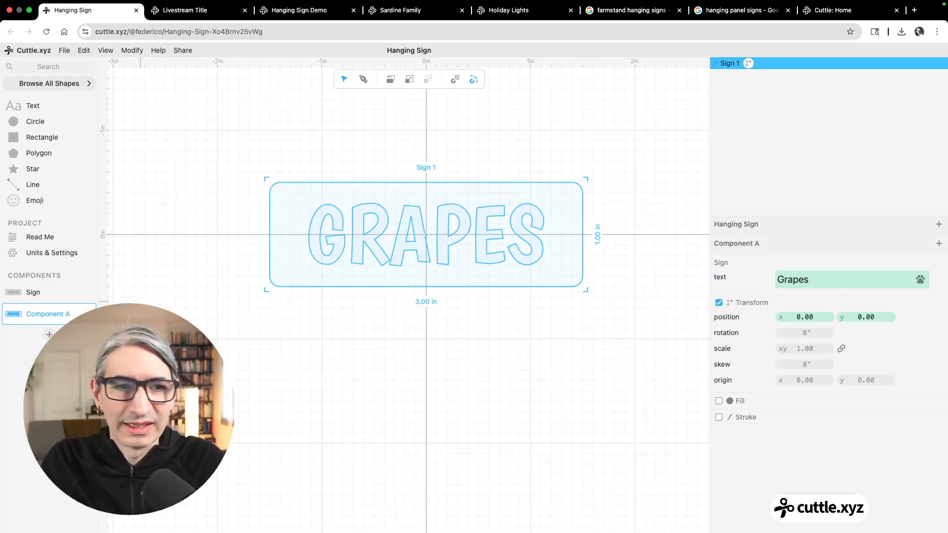
- Add a second Sign centred below the first at about y 1.19, and set its text to oranges
left_click_drag(31, 292, 426, 359)
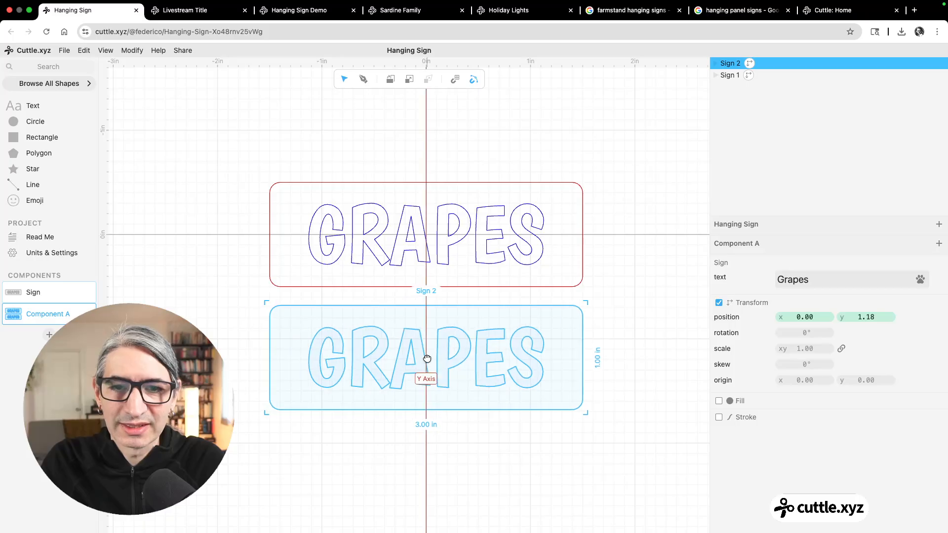
left_click(828, 280)
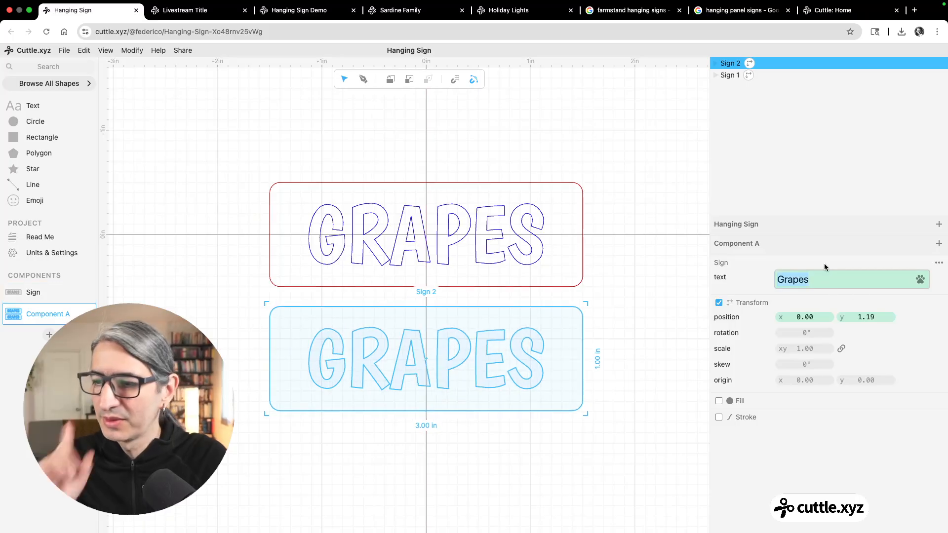
type("orn")
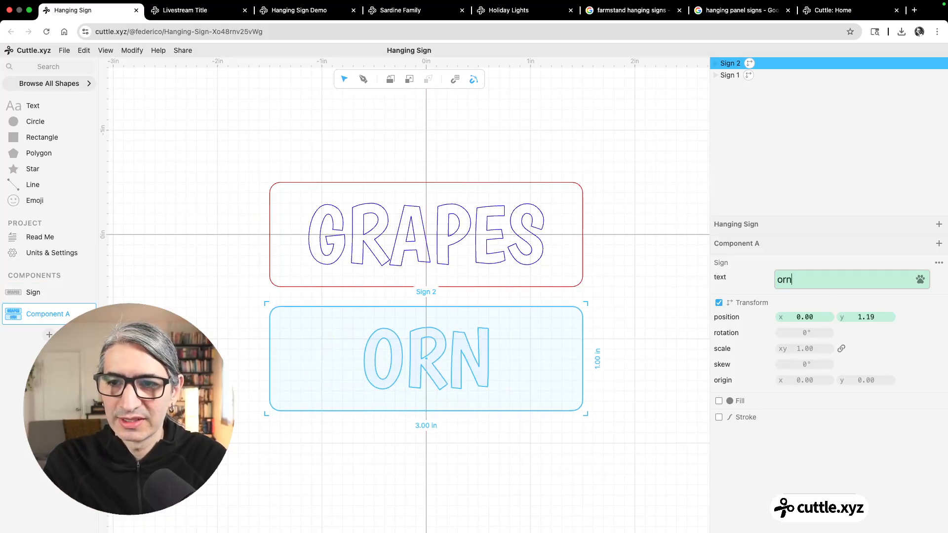
key("BackSpace")
type("anges")
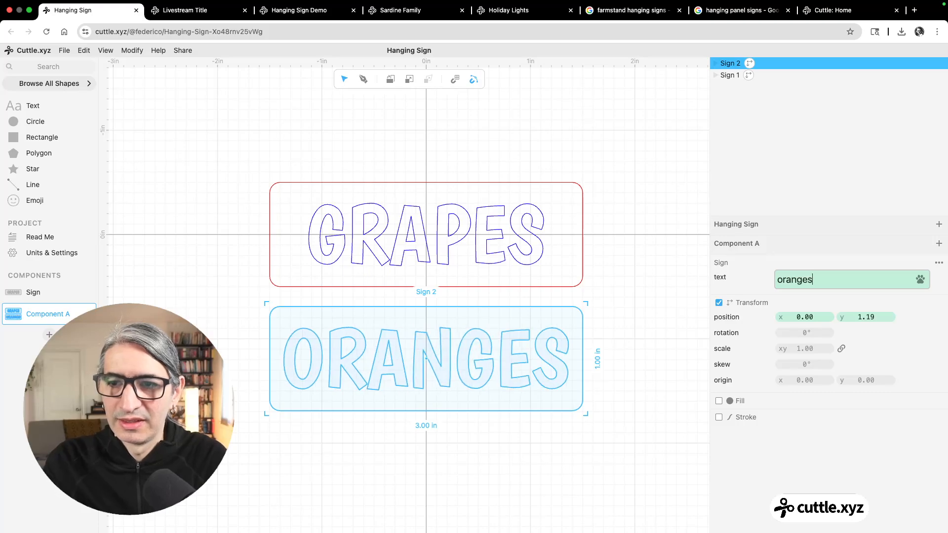
left_click(626, 256)
scroll(617, 237, "down", 3)
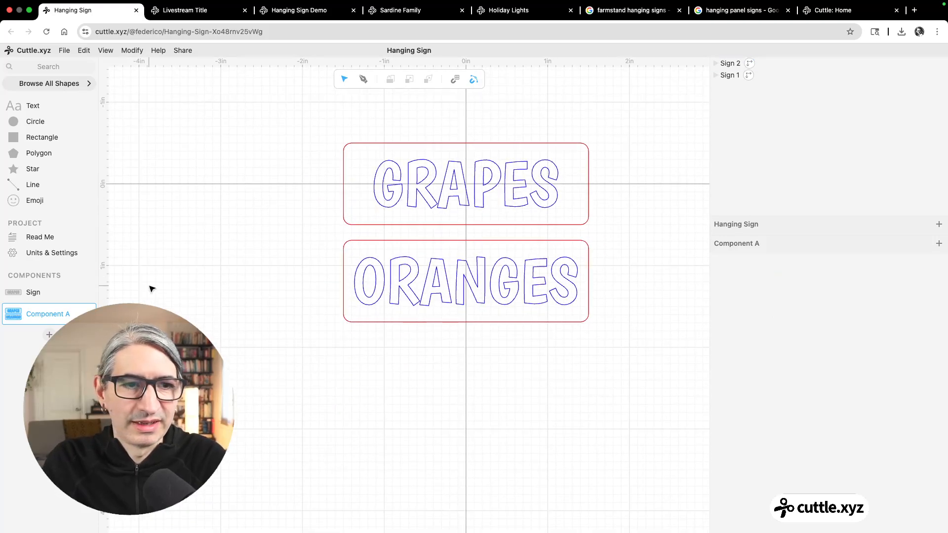
- Add a third Sign below the oranges one at about y 2.50, and set its text to cherries
left_click_drag(31, 292, 472, 393)
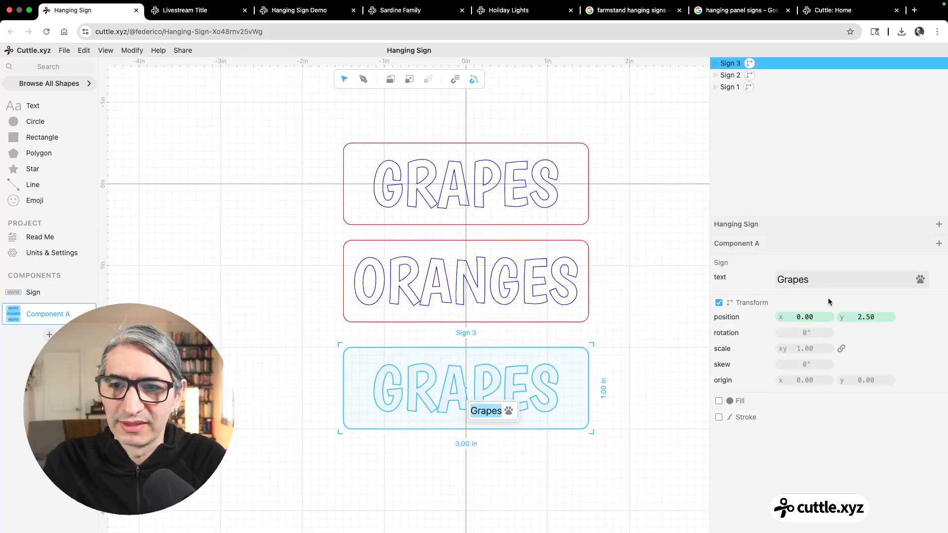
left_click(838, 278)
type("cherries")
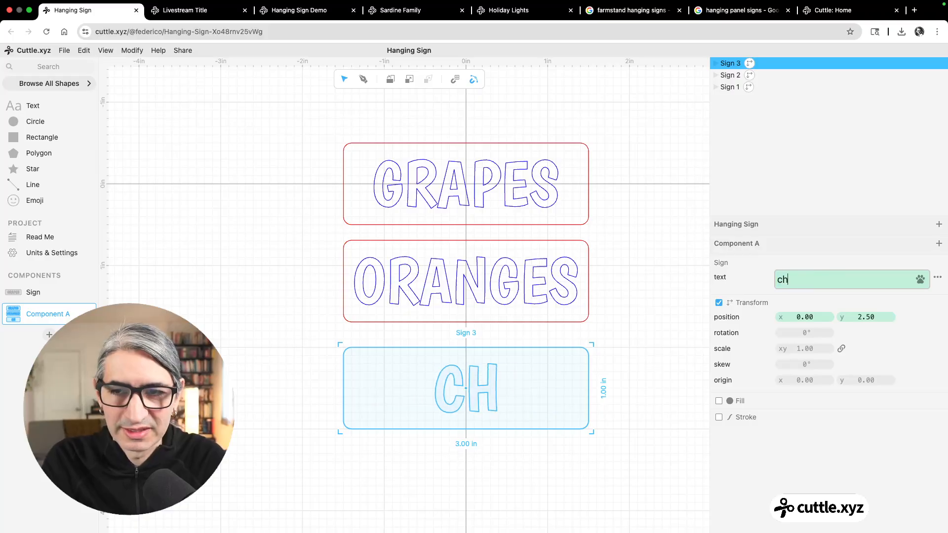
left_click(664, 349)
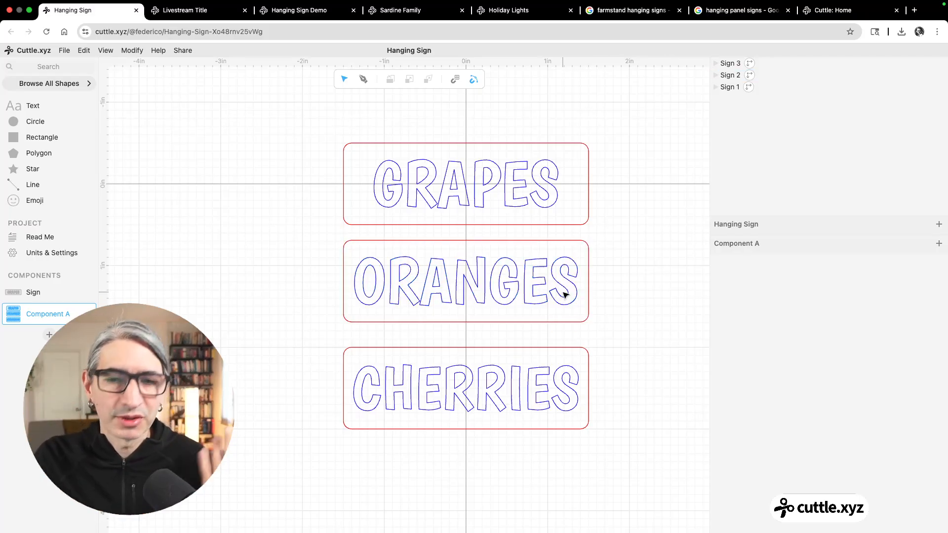
scroll(477, 239, "down", 2)
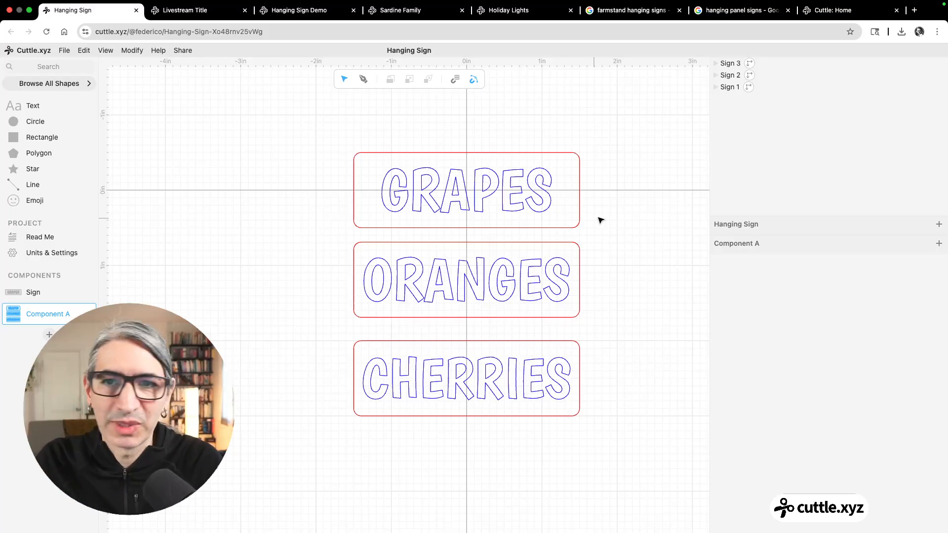
scroll(586, 250, "down", 2)
scroll(585, 251, "right", 5)
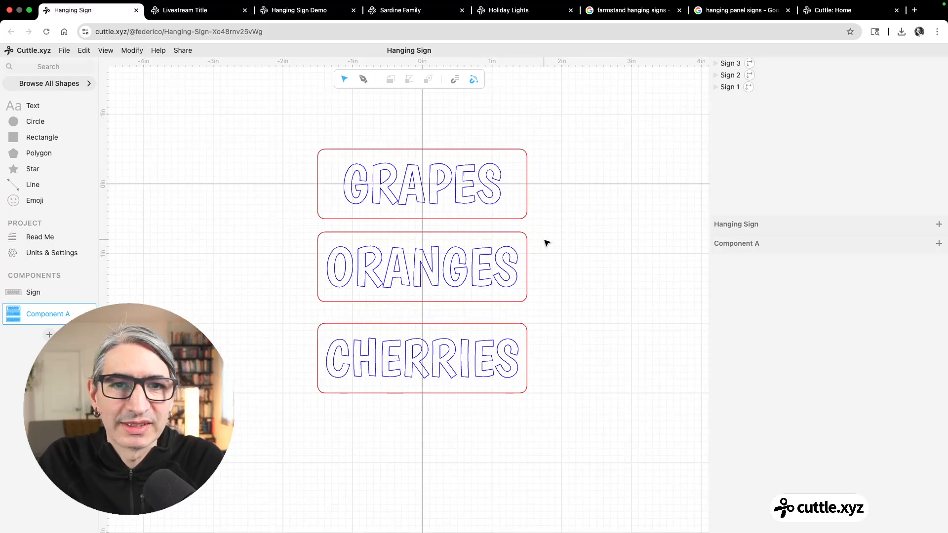
- Delete all three signs from Component A
left_click(485, 185)
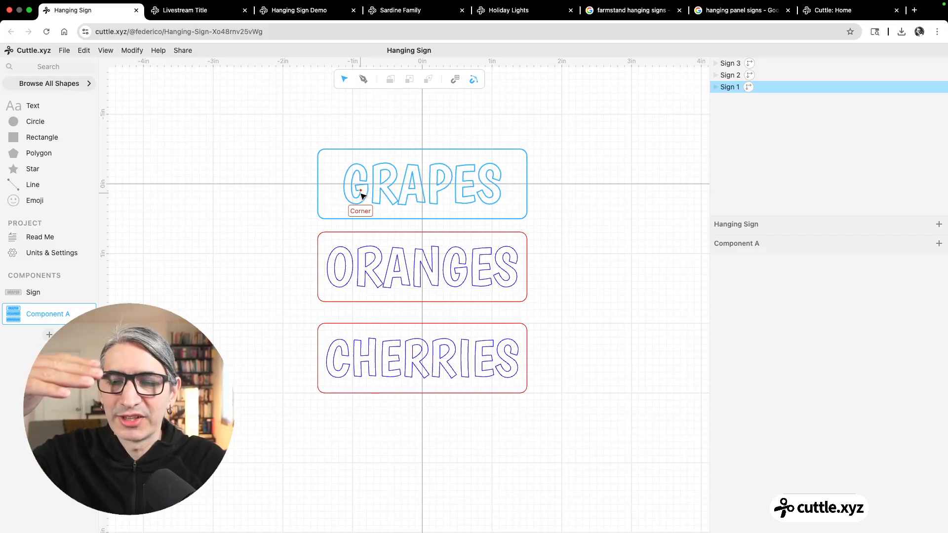
key("Escape")
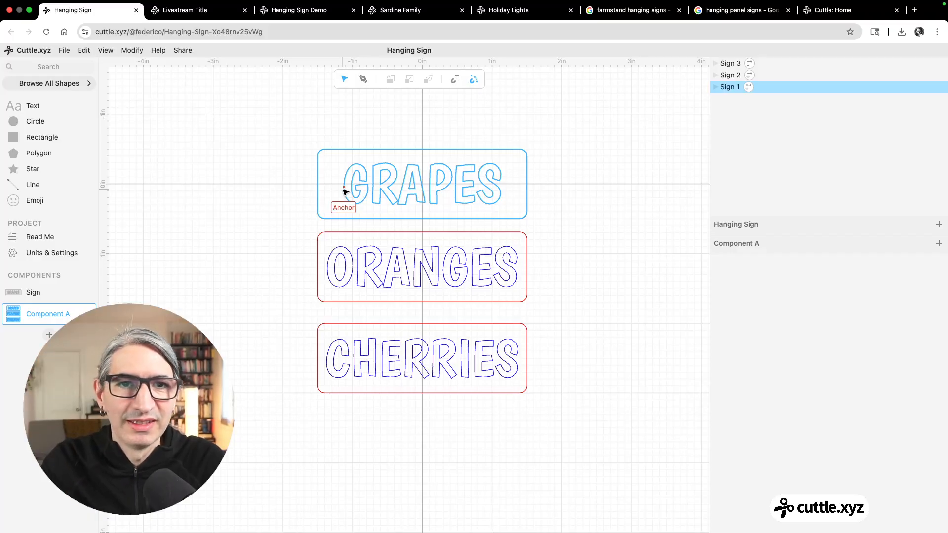
left_click_drag(294, 129, 647, 423)
key("BackSpace")
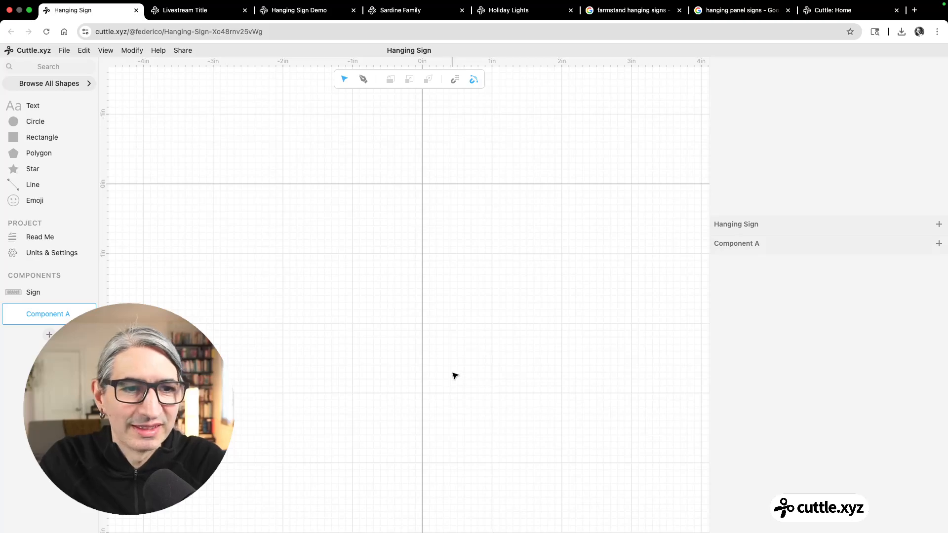
- Place a fresh Sign instance at Component A's origin and apply a Linear Repeat to it
left_click_drag(32, 293, 423, 183)
left_click(444, 295)
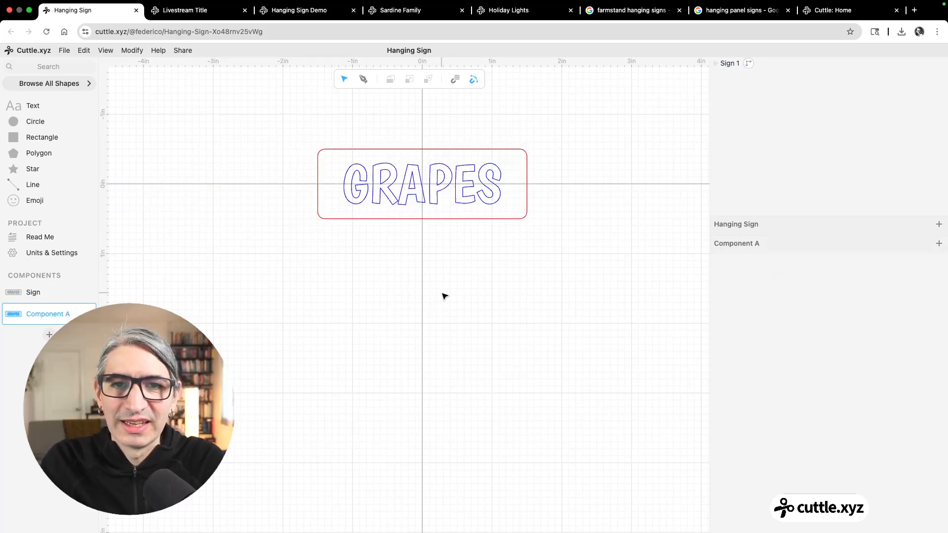
left_click_drag(256, 115, 487, 239)
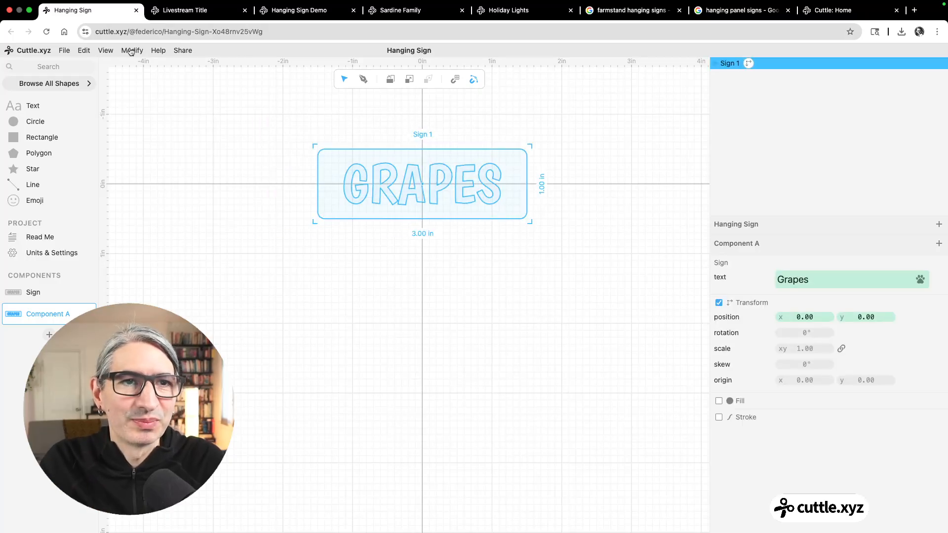
left_click(131, 51)
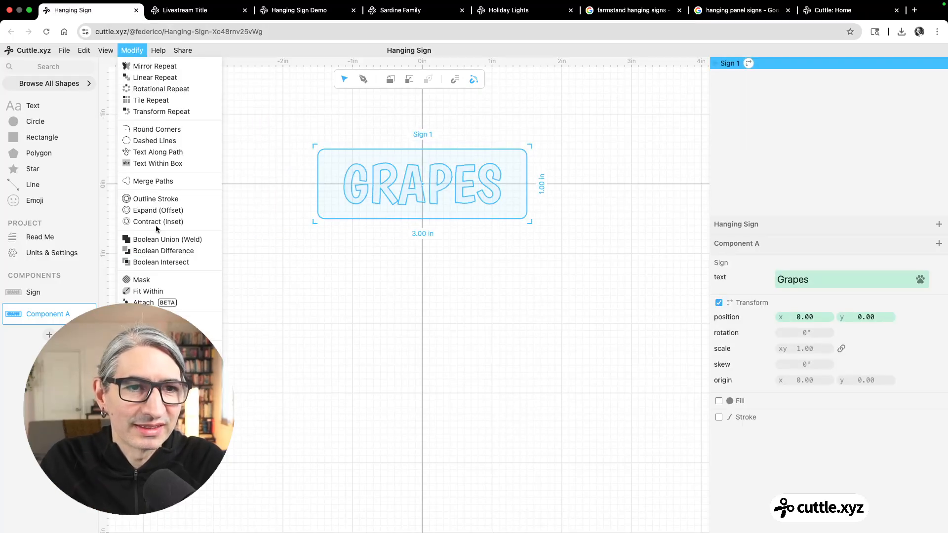
left_click(157, 77)
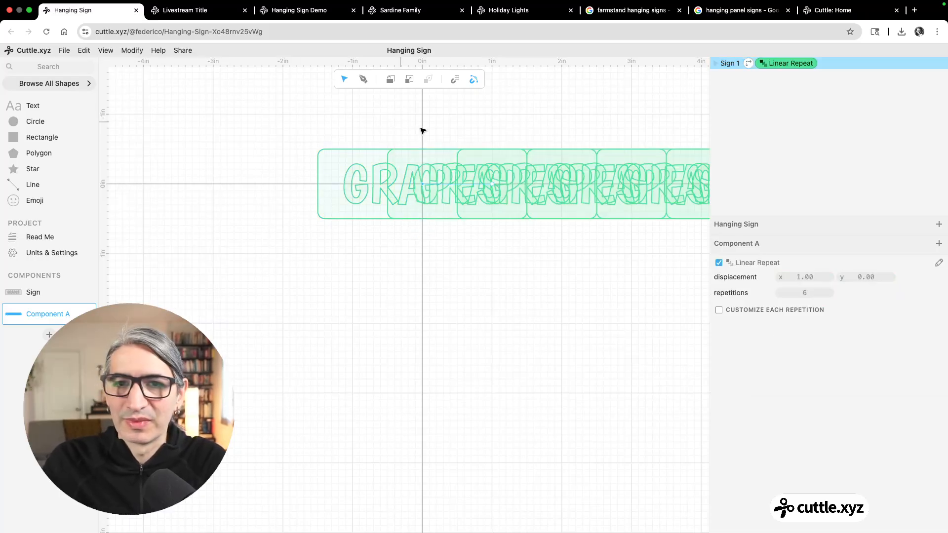
- Redirect the Linear Repeat's displacement down the Y axis to x 0.00, y about 1.07, stacking the signs vertically
left_click_drag(493, 185, 429, 271)
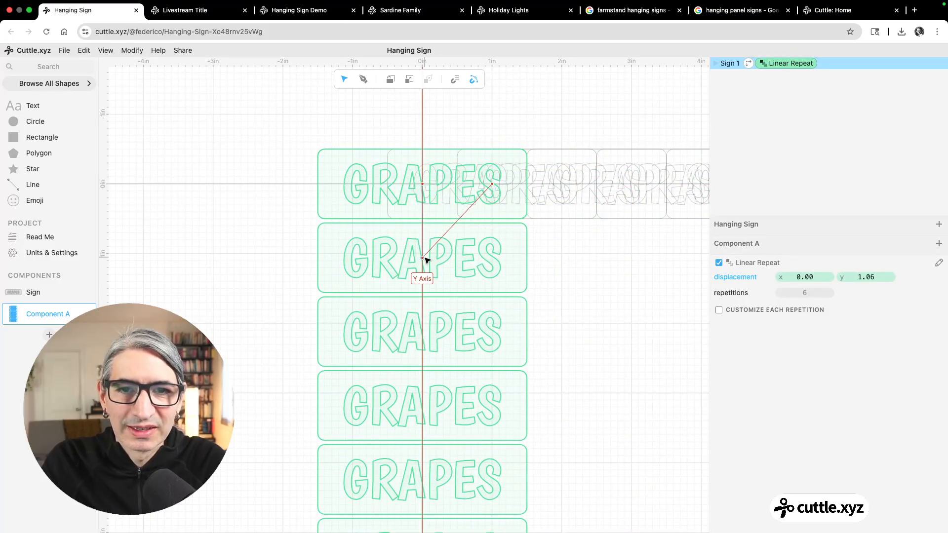
left_click(590, 275)
scroll(592, 281, "down", 1)
scroll(593, 281, "down", 4)
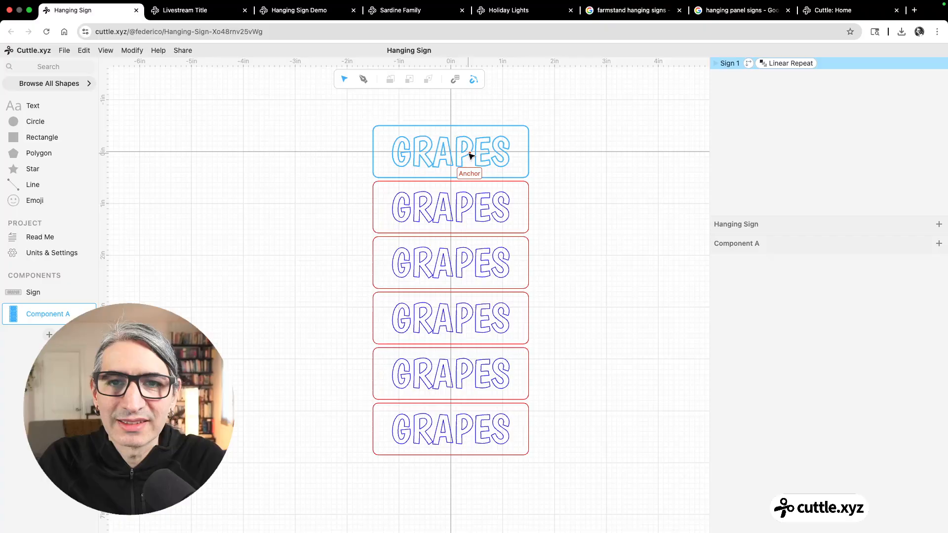
scroll(560, 204, "up", 1)
scroll(558, 203, "up", 1)
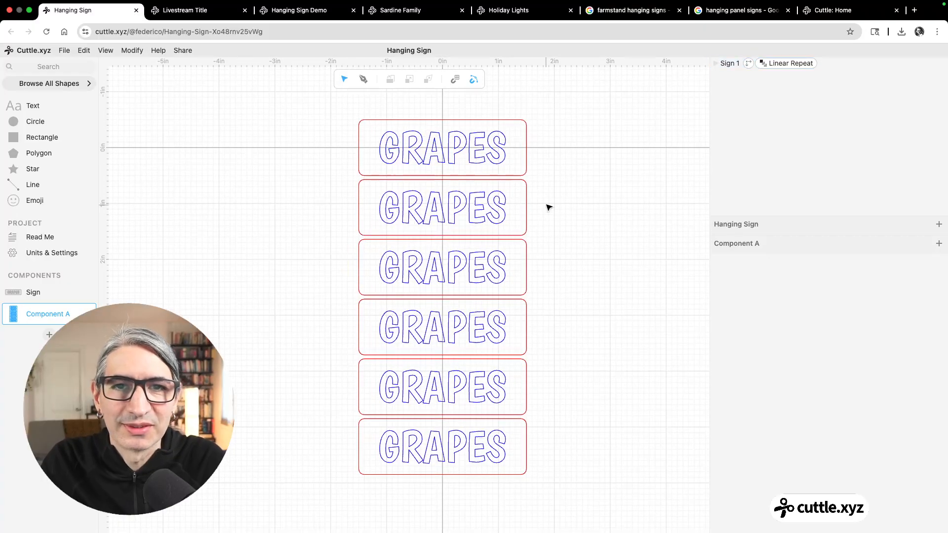
scroll(528, 165, "up", 1)
left_click(415, 150)
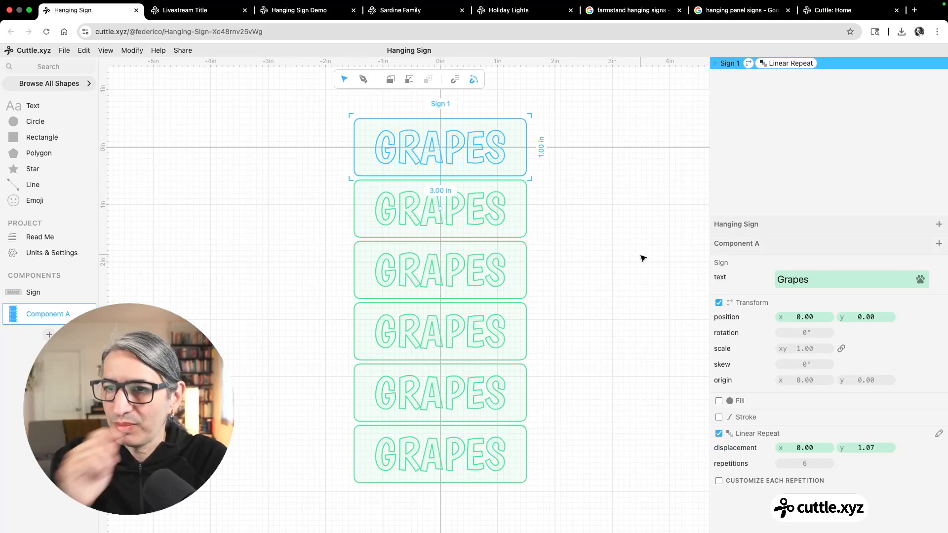
left_click(687, 201)
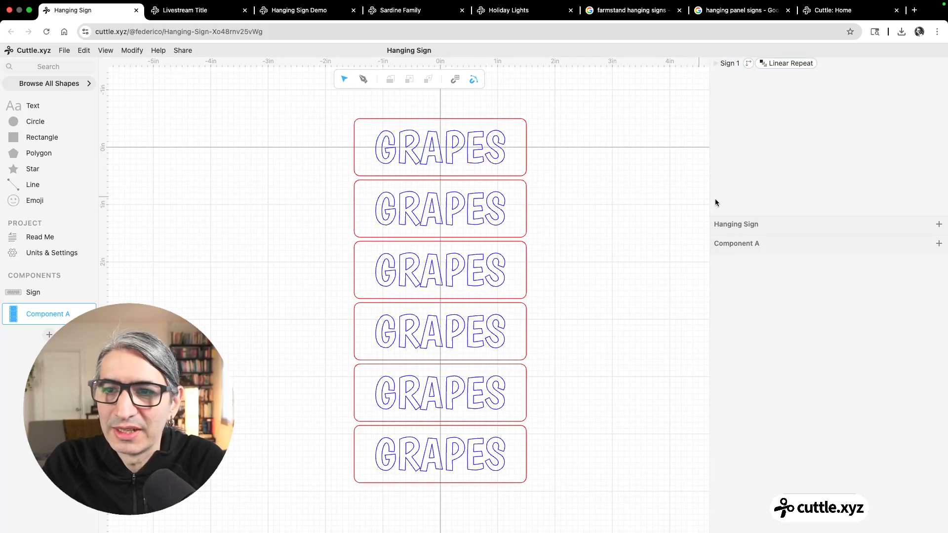
- Add a project parameter to Hanging Sign and name it names
left_click(939, 225)
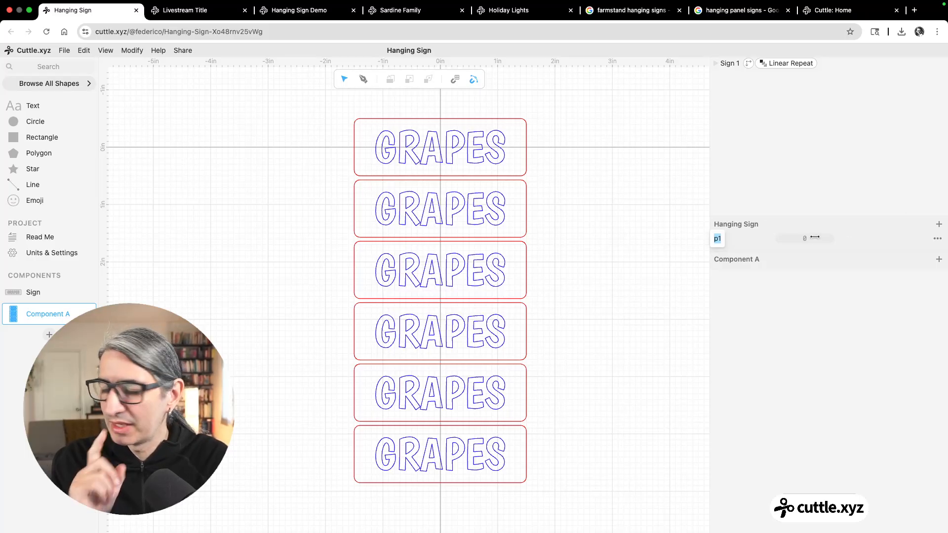
type("te")
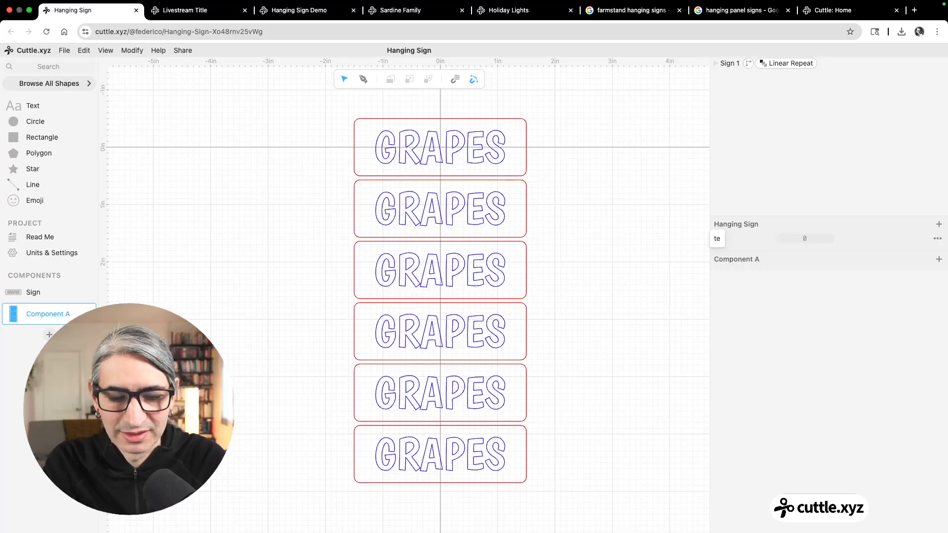
type("xtLi")
key("BackSpace")
key("BackSpace")
key("BackSpace")
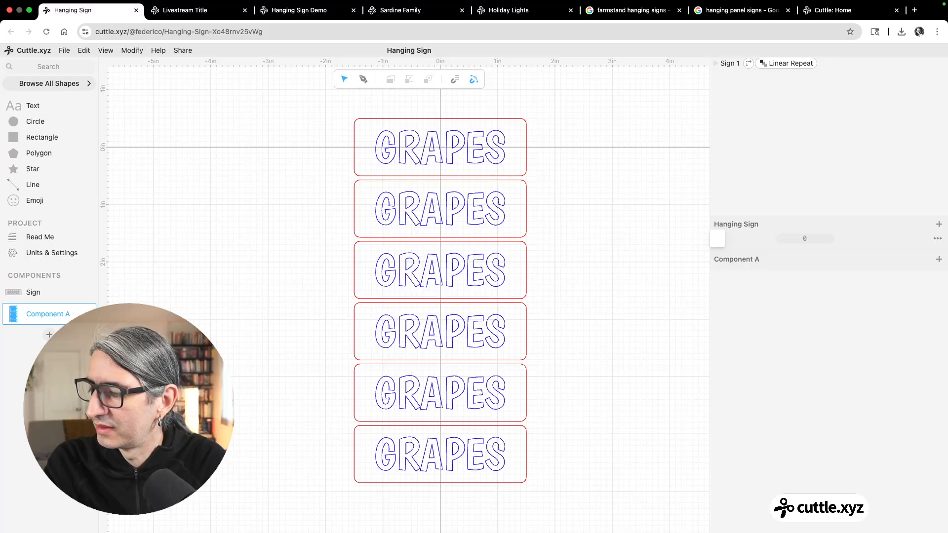
type("names")
left_click(799, 283)
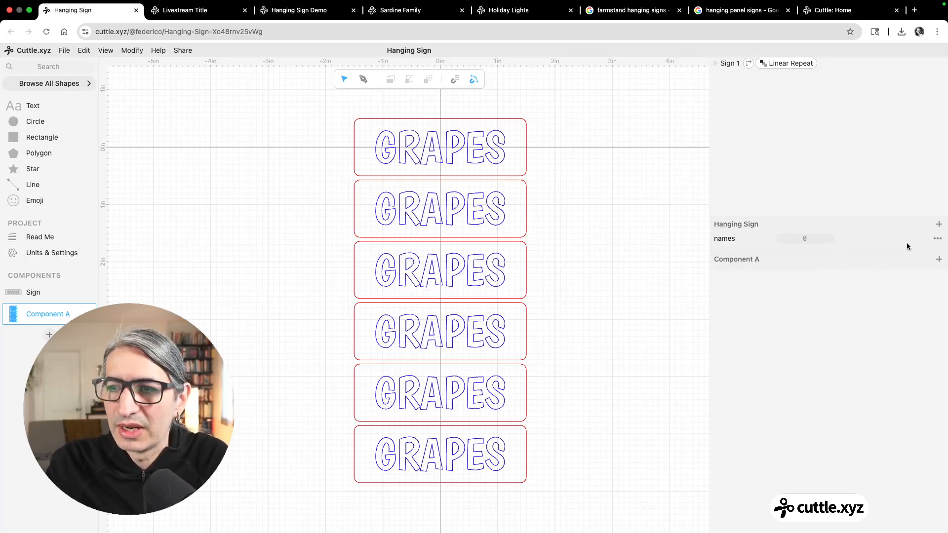
- Set the names project parameter's type to Text
left_click(937, 238)
mouse_move(906, 191)
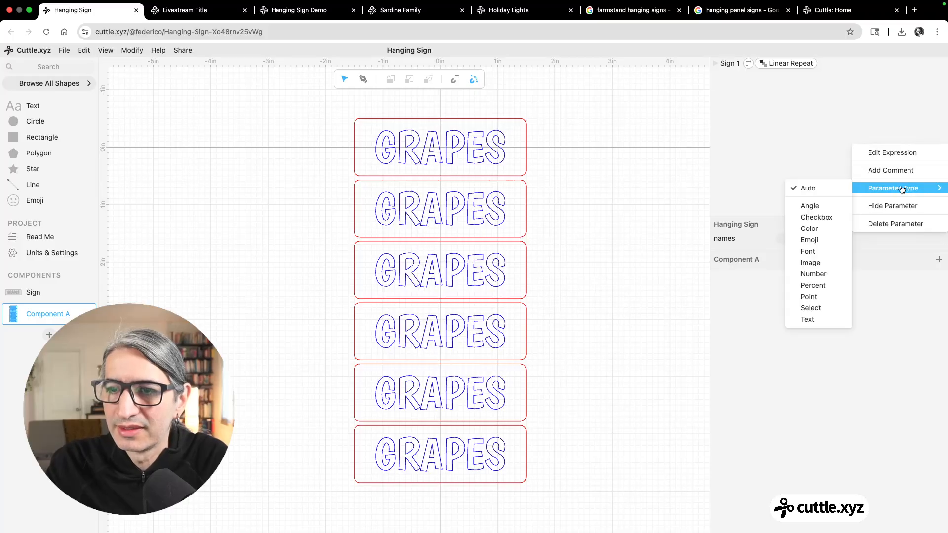
left_click(819, 319)
- Enter grapes, oranges, cherries and apples on separate lines as the value of the names parameter
double_click(792, 242)
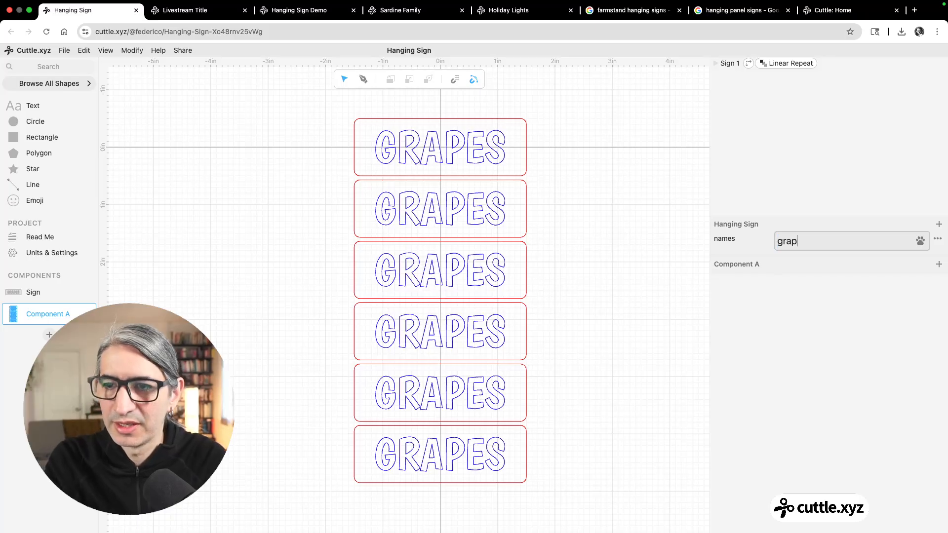
key("Return")
type("oranges")
key("Return")
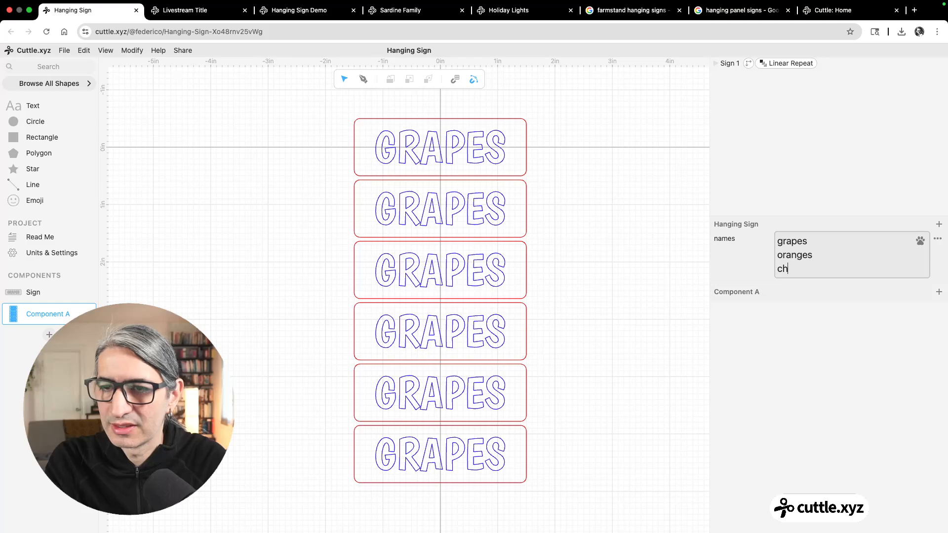
type("cherries")
key("Return")
type("apples")
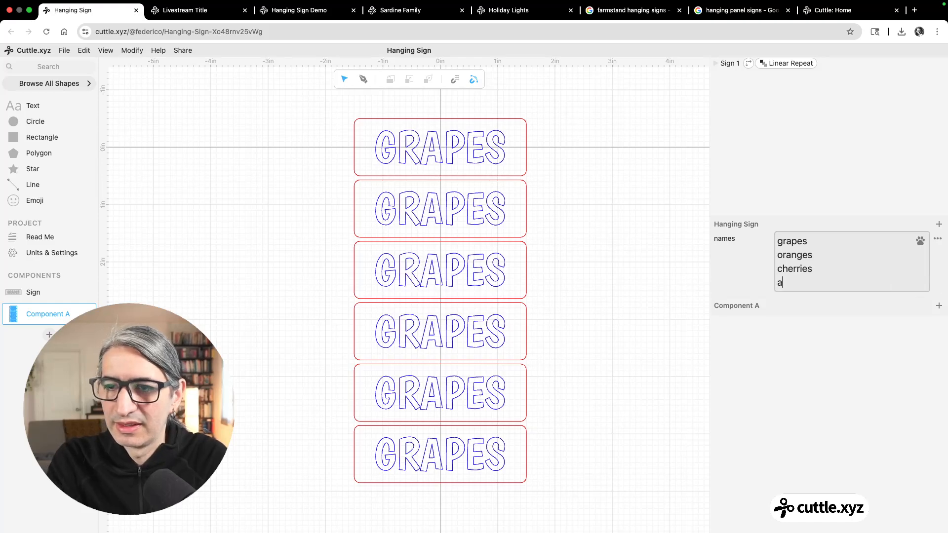
left_click(678, 215)
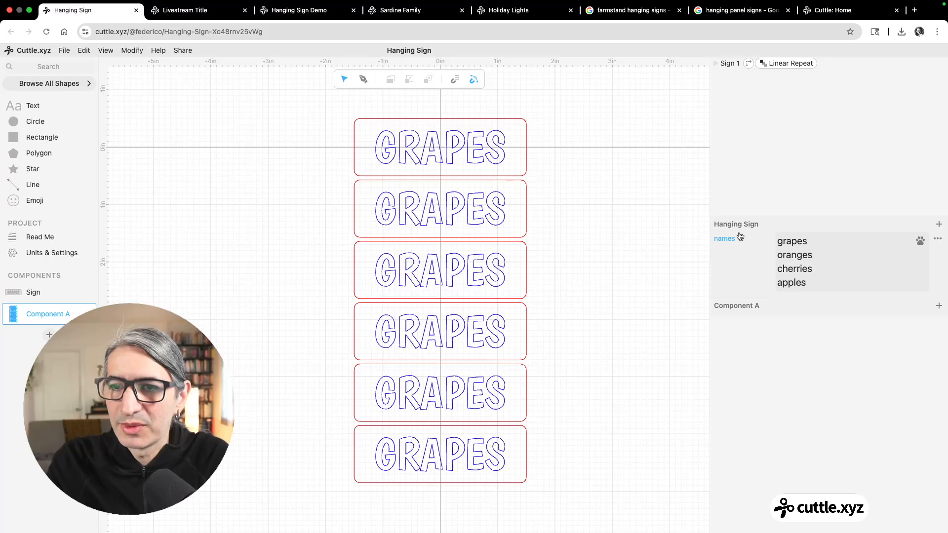
- Add a project parameter named splitText to Hanging Sign and set its expression to names
left_click(938, 225)
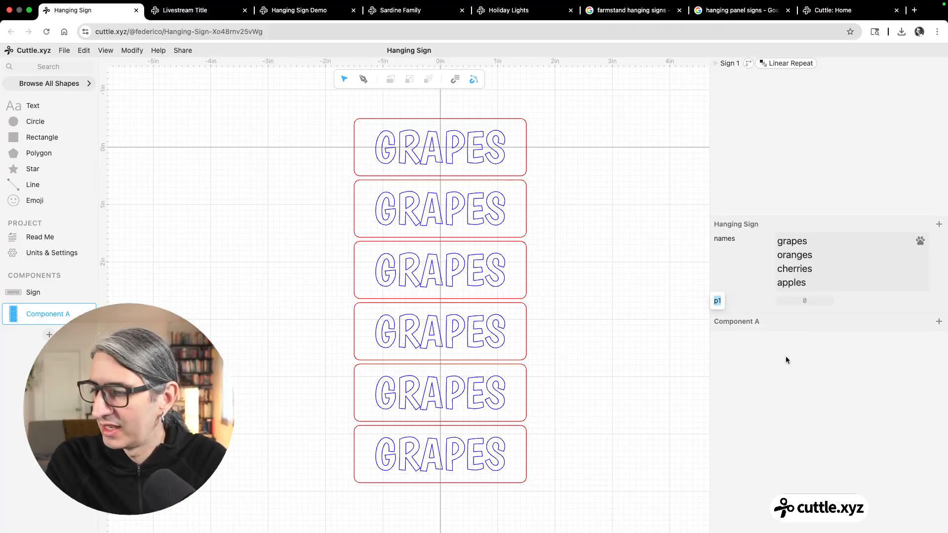
type("spl")
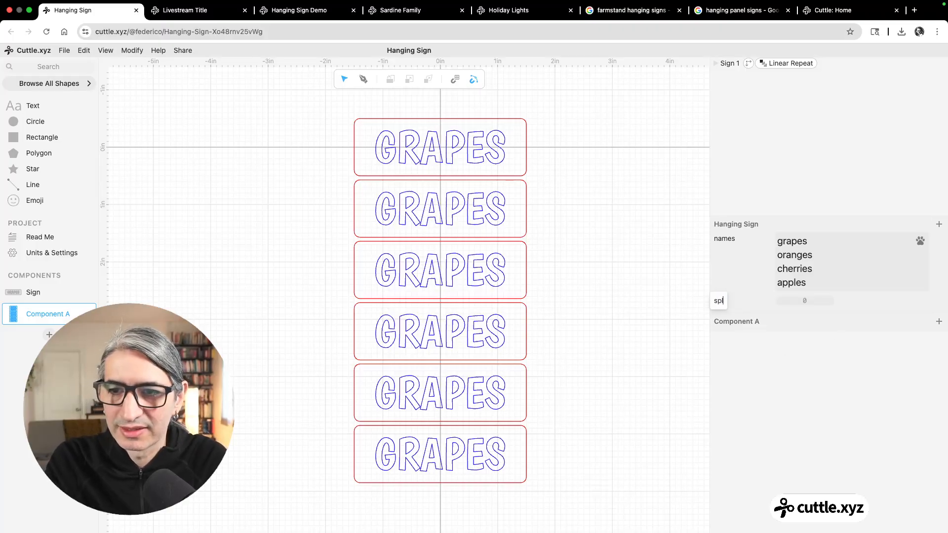
type("itText")
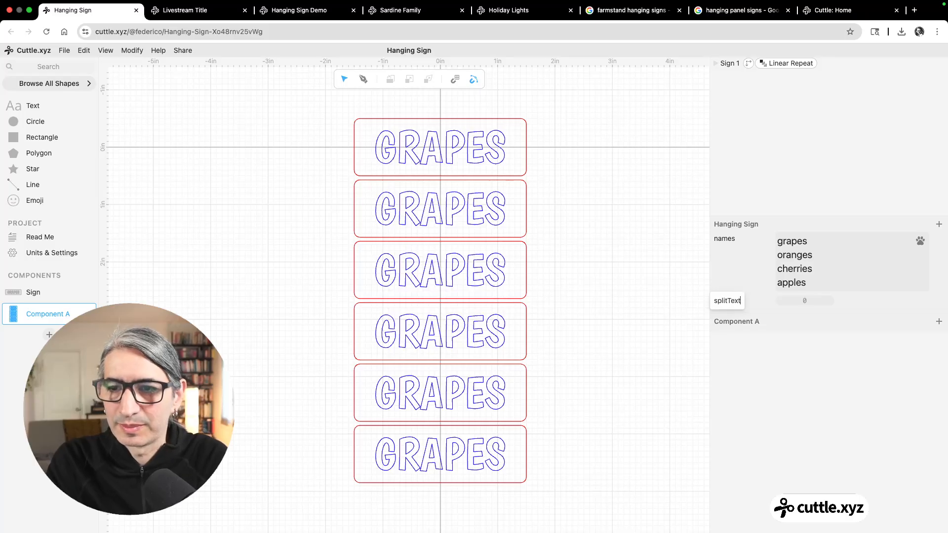
key("Return")
left_click_drag(709, 280, 655, 277)
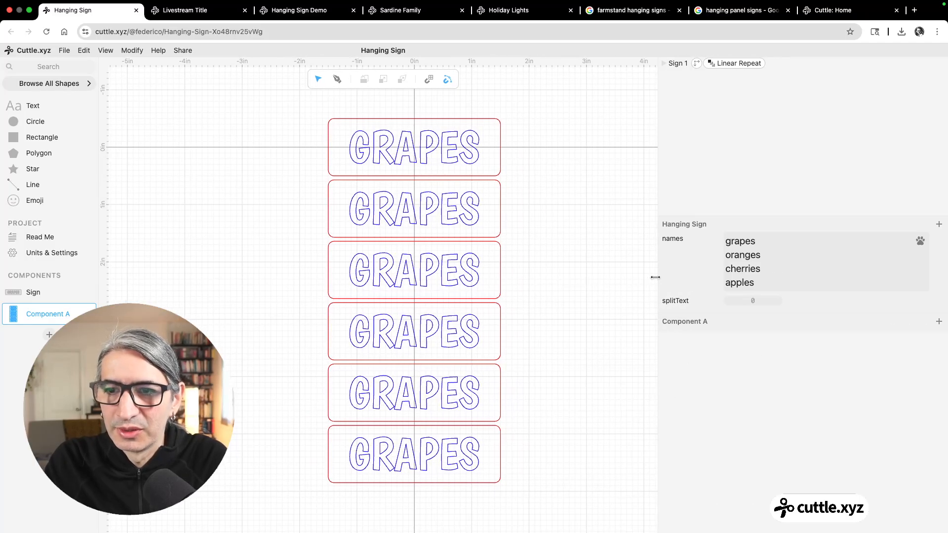
left_click(750, 300)
type("names")
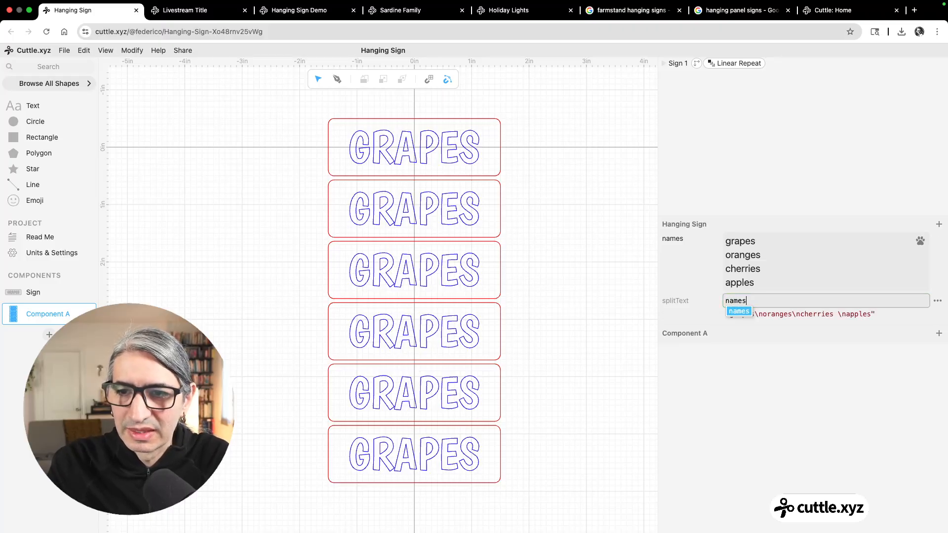
left_click(593, 304)
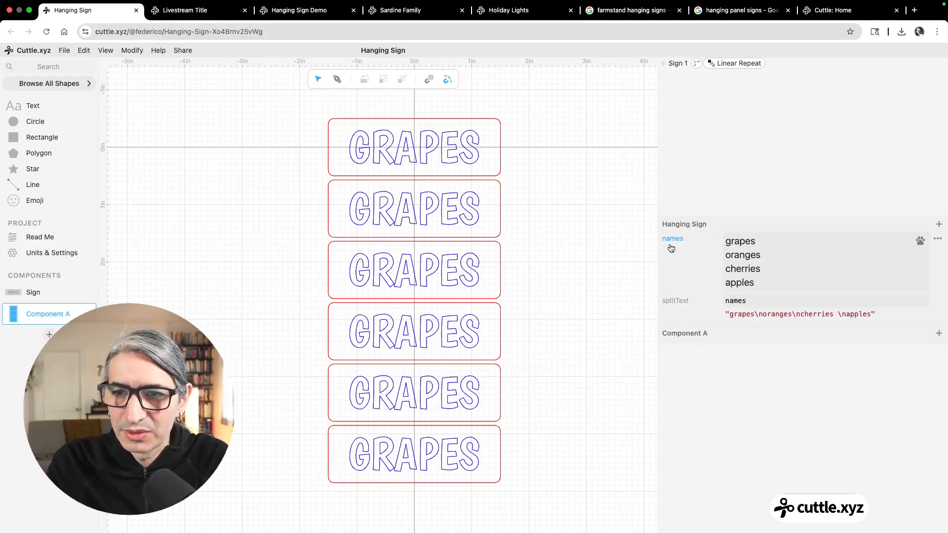
- Change the splitText expression to names.split("\n") to divide the text at line breaks, and expand its list of entries
left_click_drag(674, 248, 721, 295)
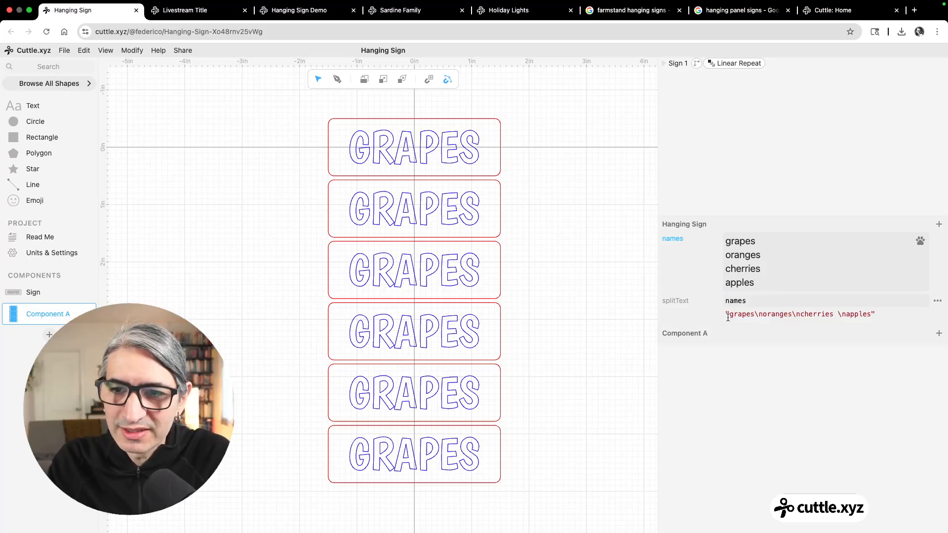
left_click_drag(728, 315, 823, 310)
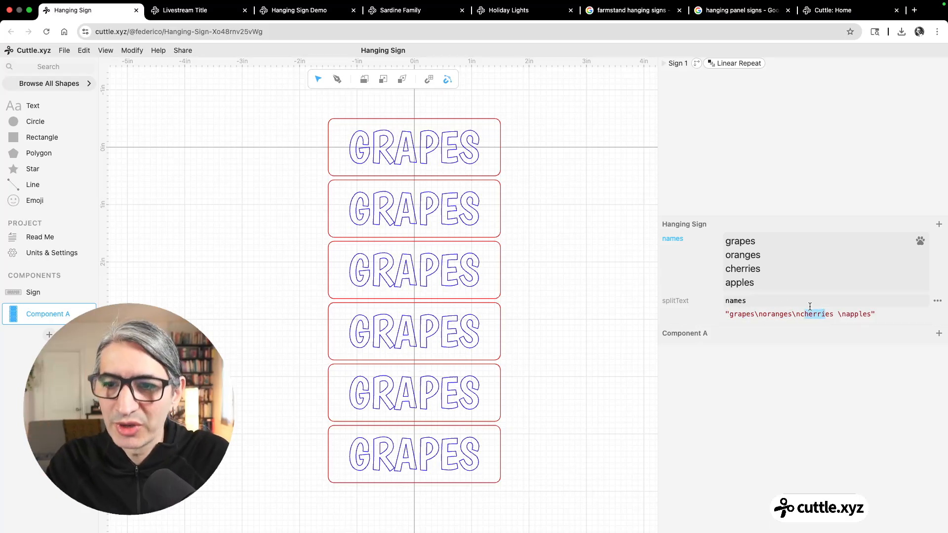
left_click_drag(754, 315, 765, 315)
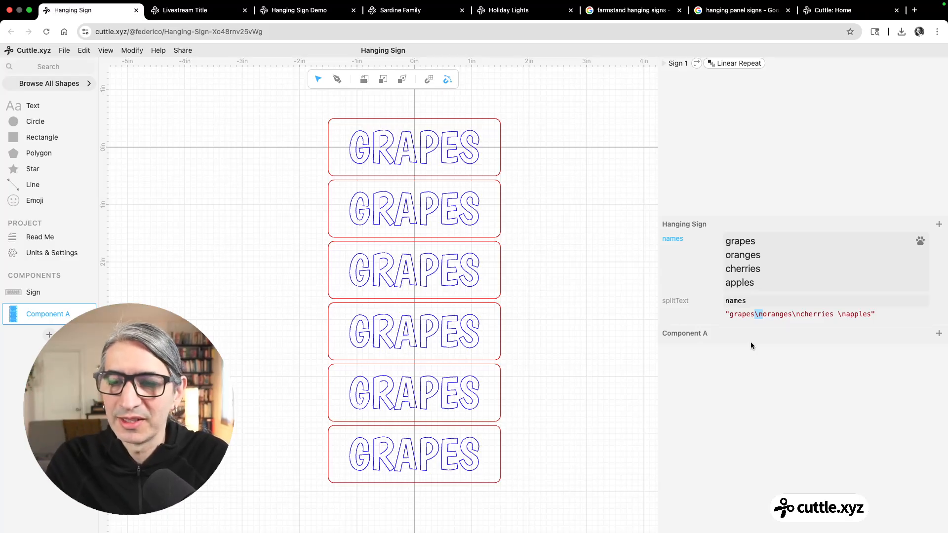
left_click(768, 302)
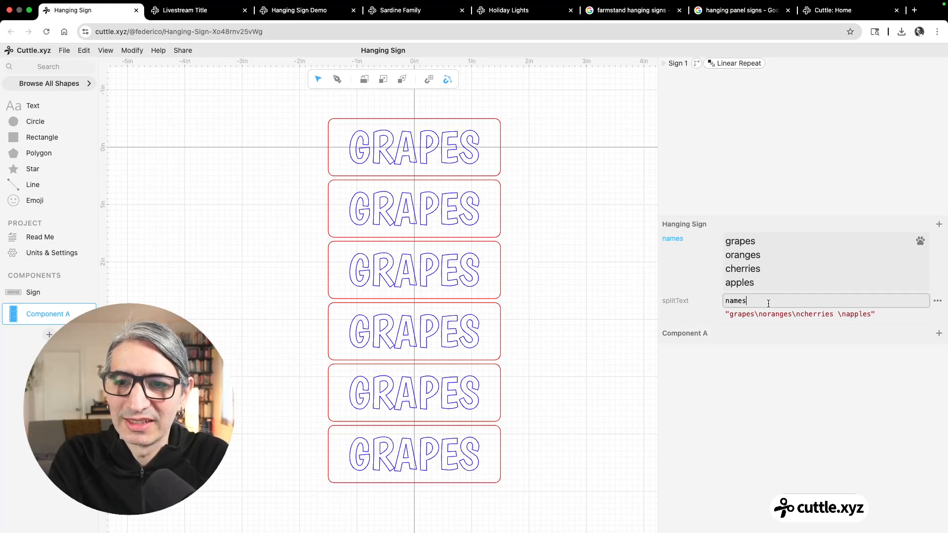
type(".split()")
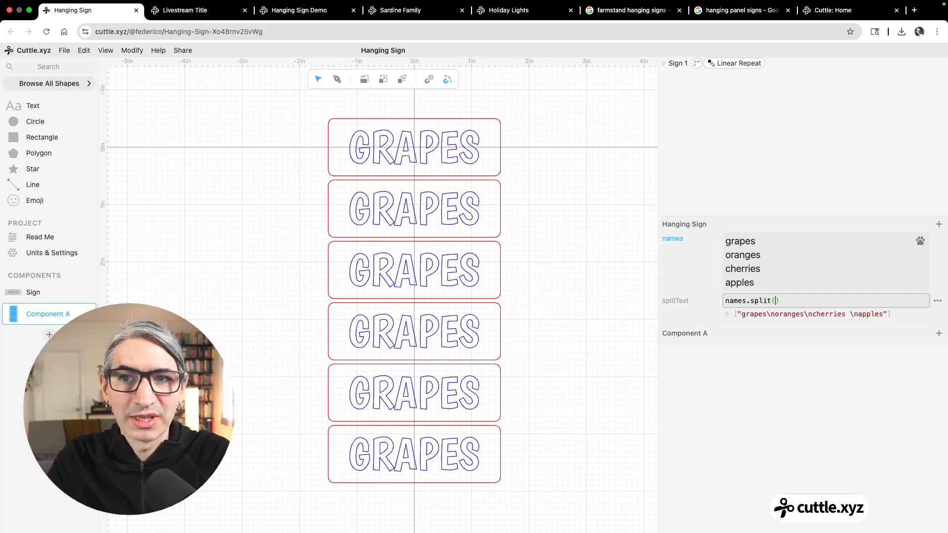
type("\"\"")
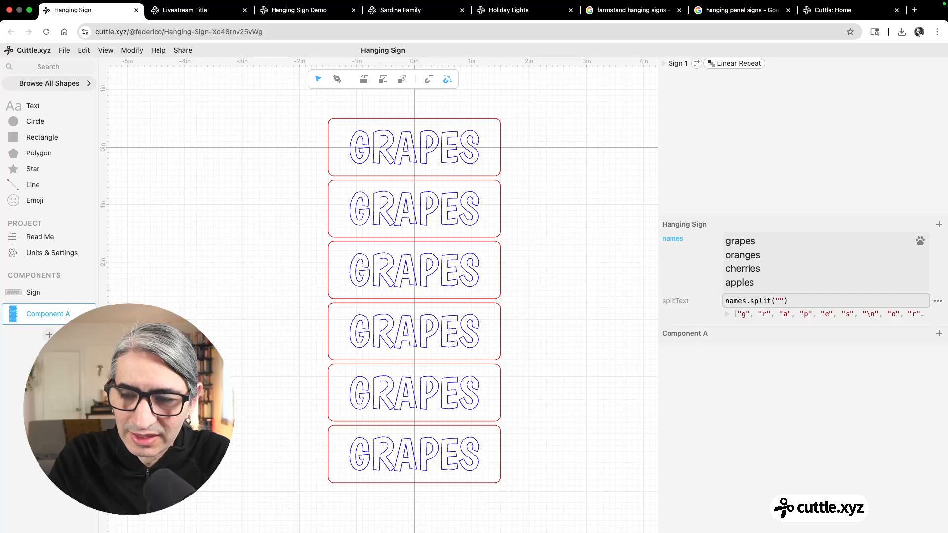
type("\\n")
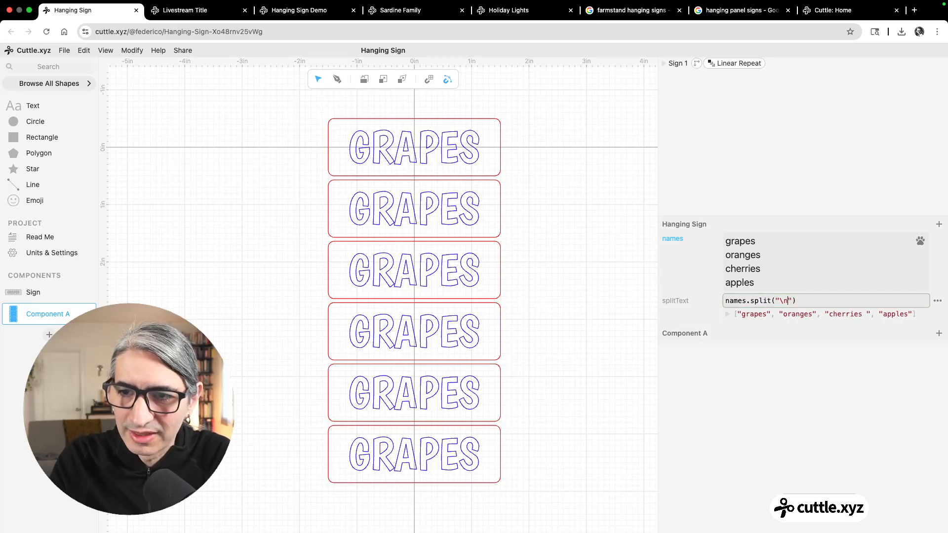
left_click(728, 315)
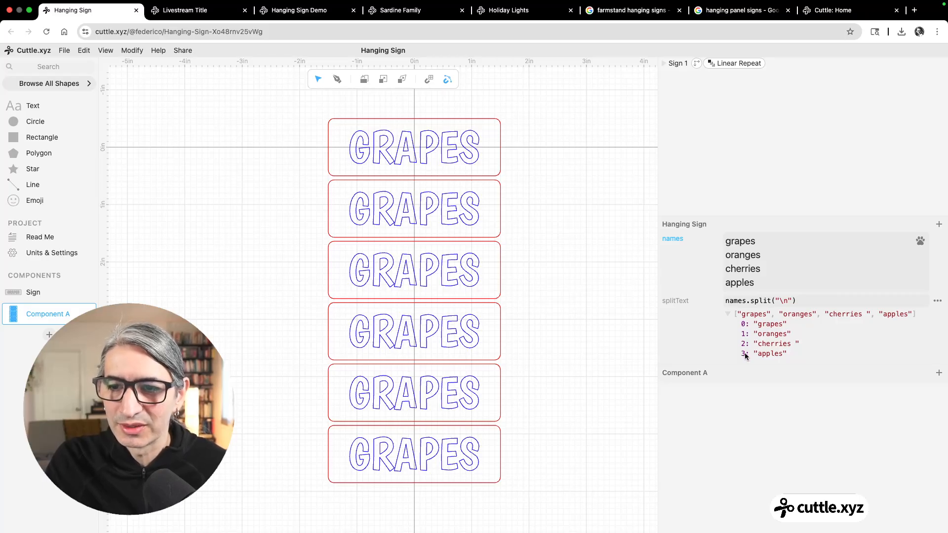
- Add figs as another line in the names parameter and check the matching entries in the splitText list
left_click(766, 282)
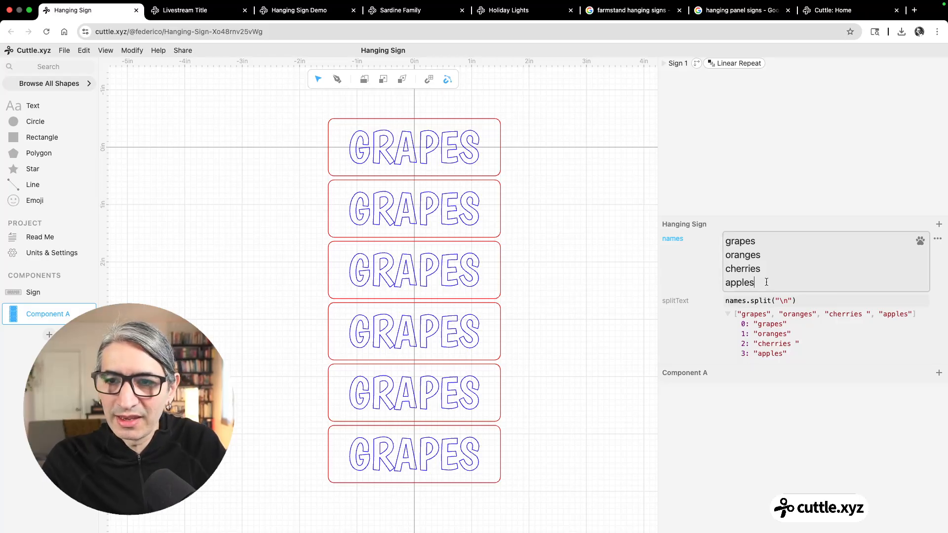
key("Return")
type("figs")
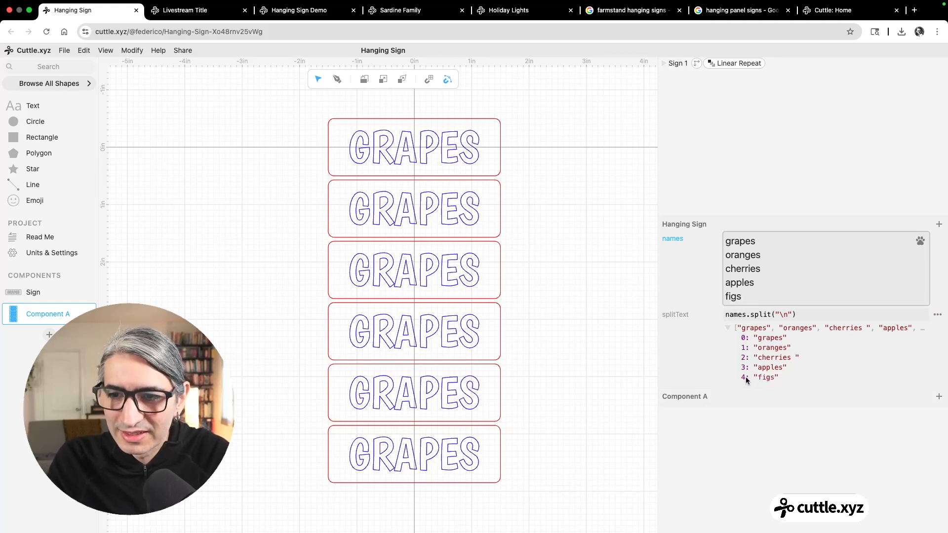
left_click_drag(758, 377, 774, 380)
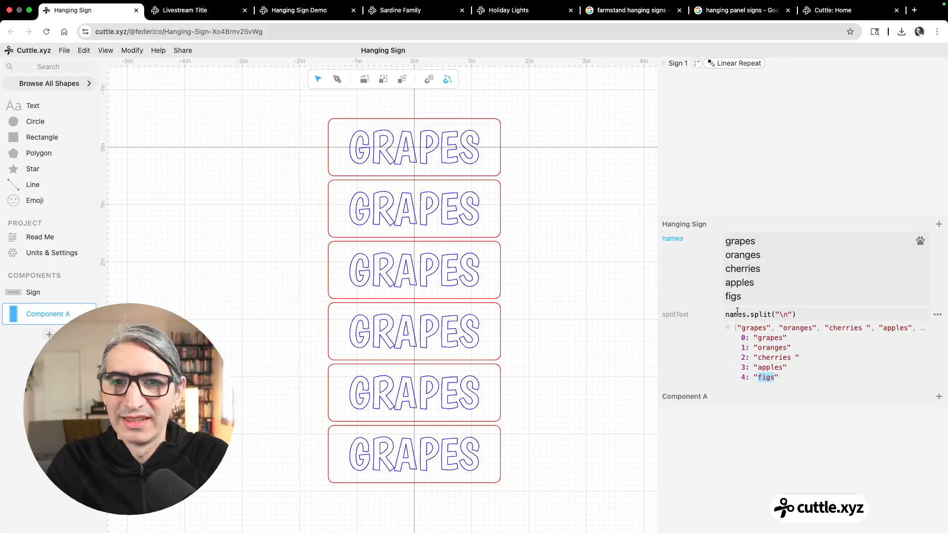
left_click_drag(758, 339, 784, 348)
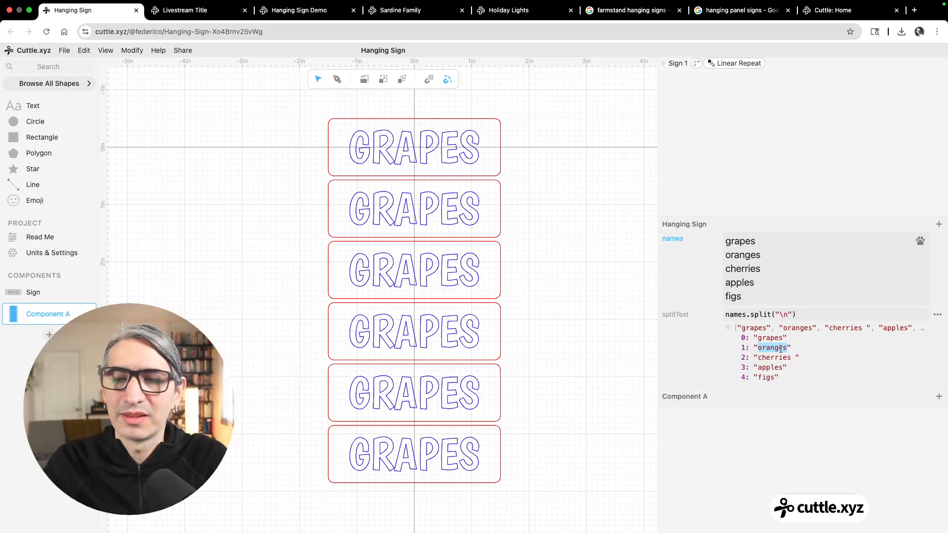
- Replace the repeated signs with a single Sign instance at Component A's origin and open its text for editing as an expression
left_click(477, 167)
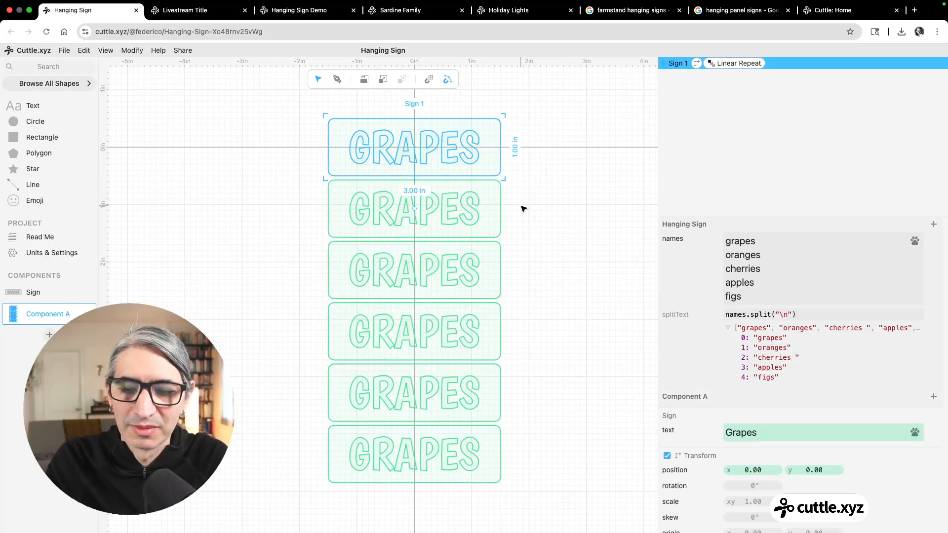
key("Delete")
left_click_drag(10, 293, 416, 147)
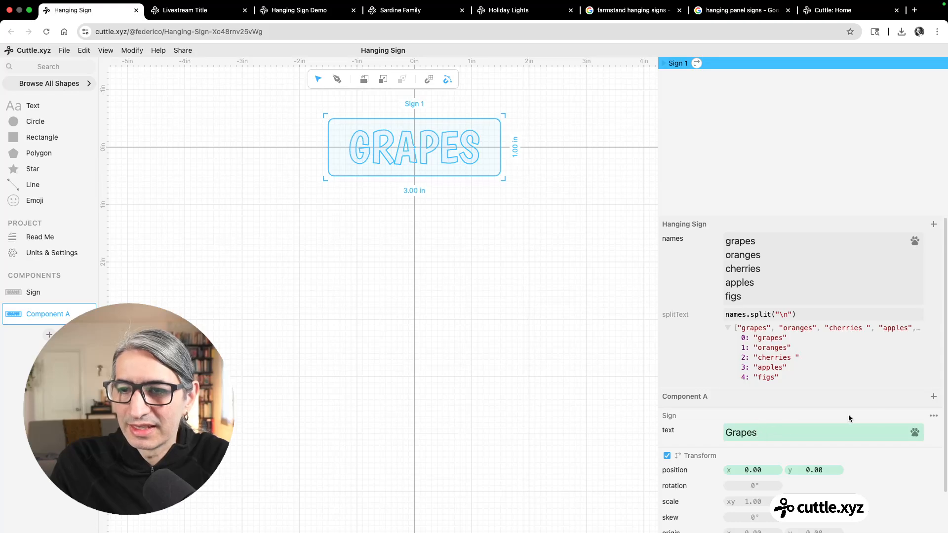
left_click(932, 430)
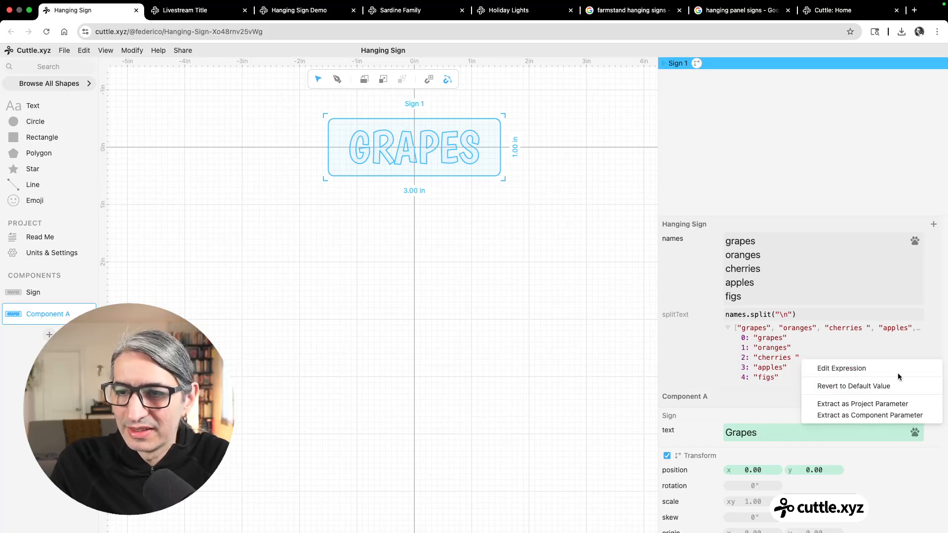
left_click(897, 373)
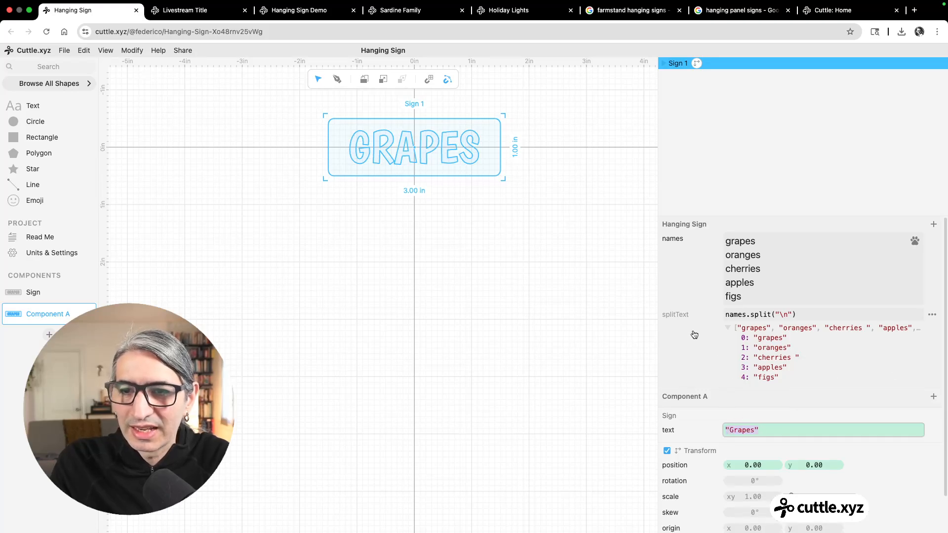
left_click_drag(689, 314, 731, 416)
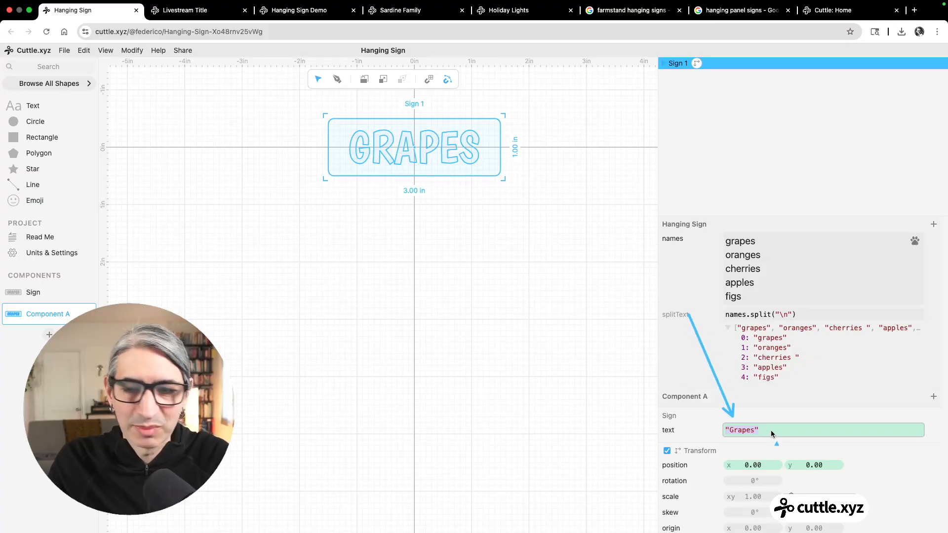
key("super+o")
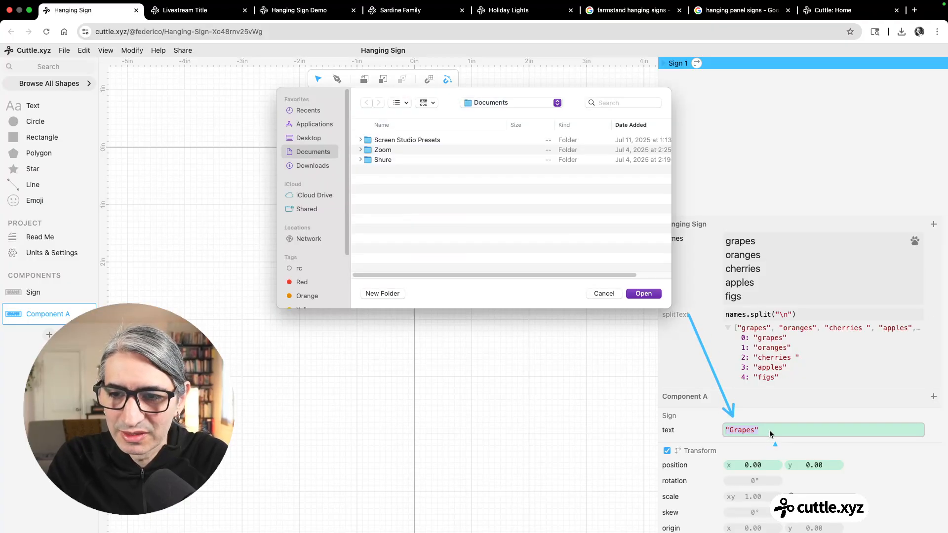
key("Escape")
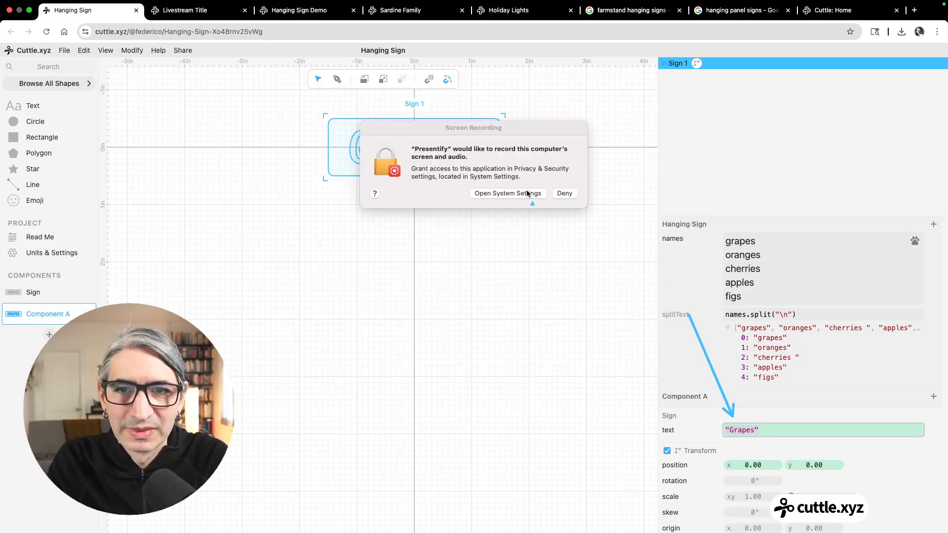
left_click_drag(502, 128, 947, 203)
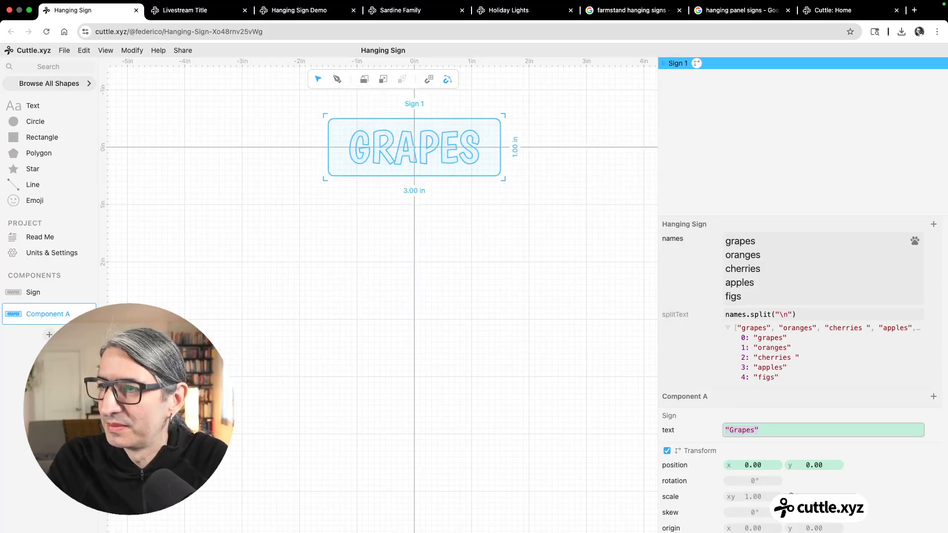
- Set the Sign instance's text expression to splitText and inspect the lettering on the sign
left_click(764, 428)
type("sp")
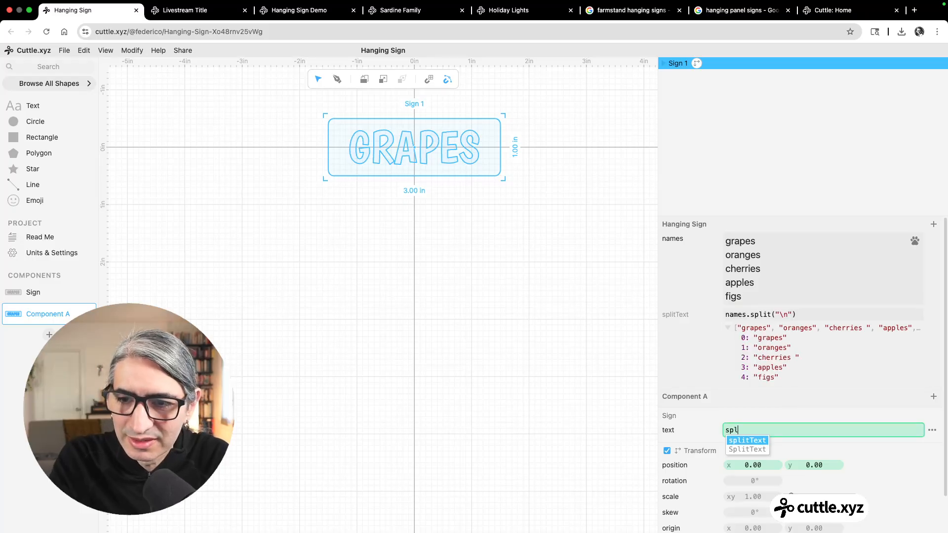
type("l")
key("Return")
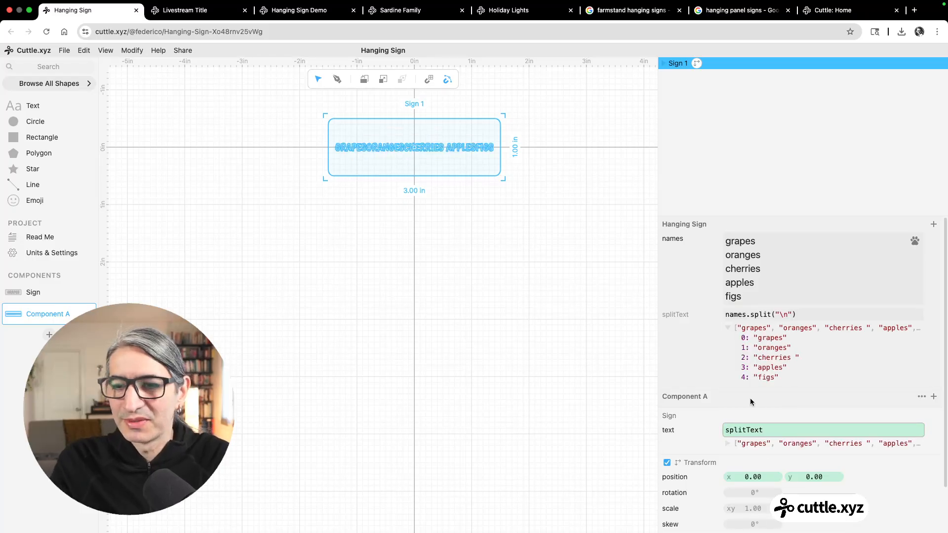
scroll(395, 158, "up", 5)
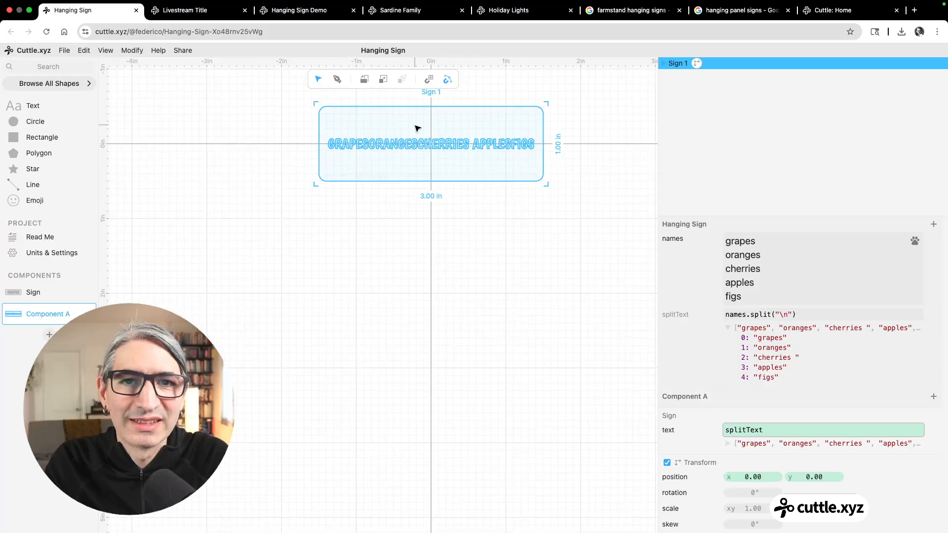
scroll(579, 320, "down", 2)
scroll(579, 320, "down", 2)
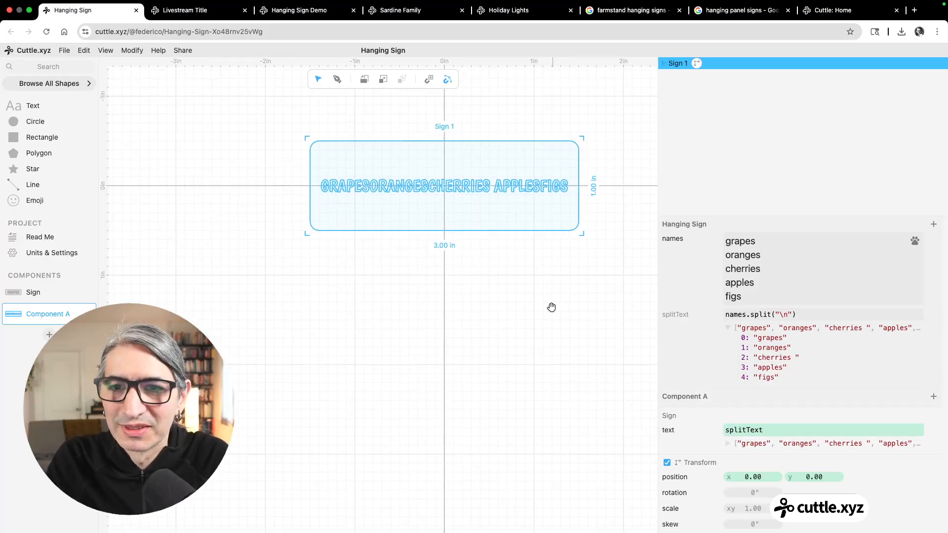
- Change the Sign instance's text expression to splitText[0] so it takes a single entry of the list
left_click(785, 428)
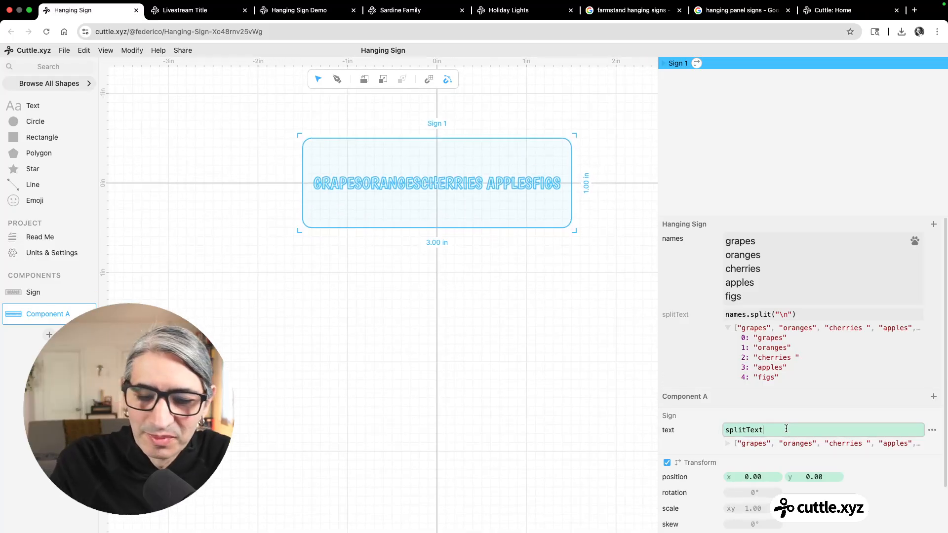
type("[")
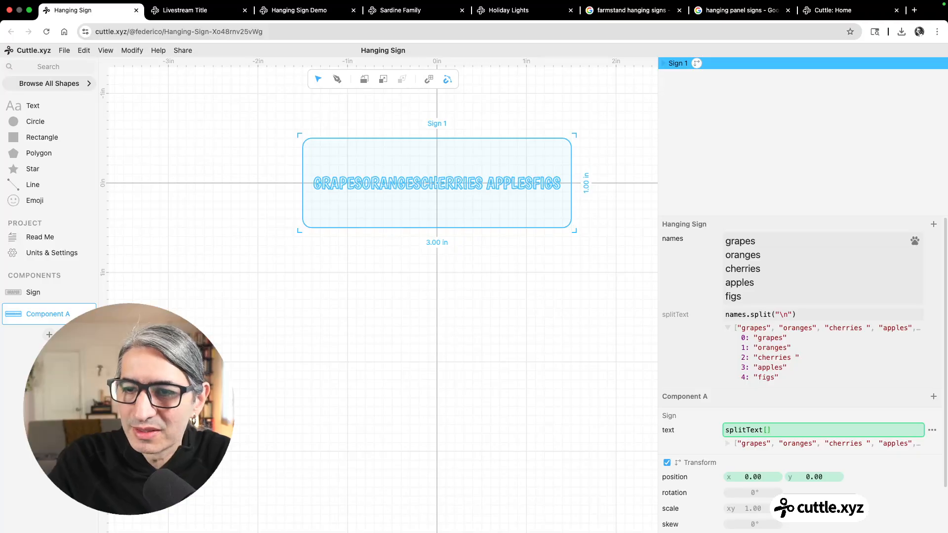
type("0")
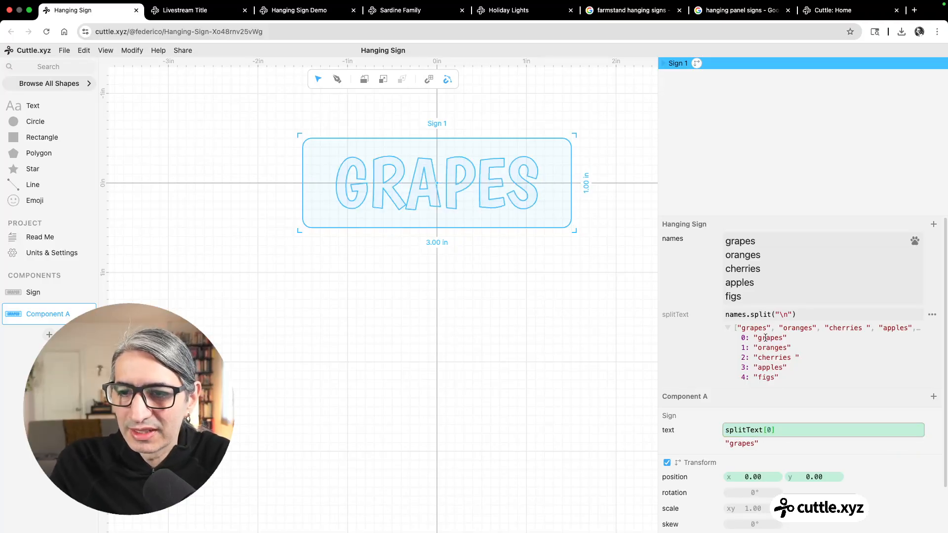
- Try indices 1 and 2 in the sign's splitText expression, and return the index to 0
key("BackSpace")
type("1")
key("BackSpace")
type("2")
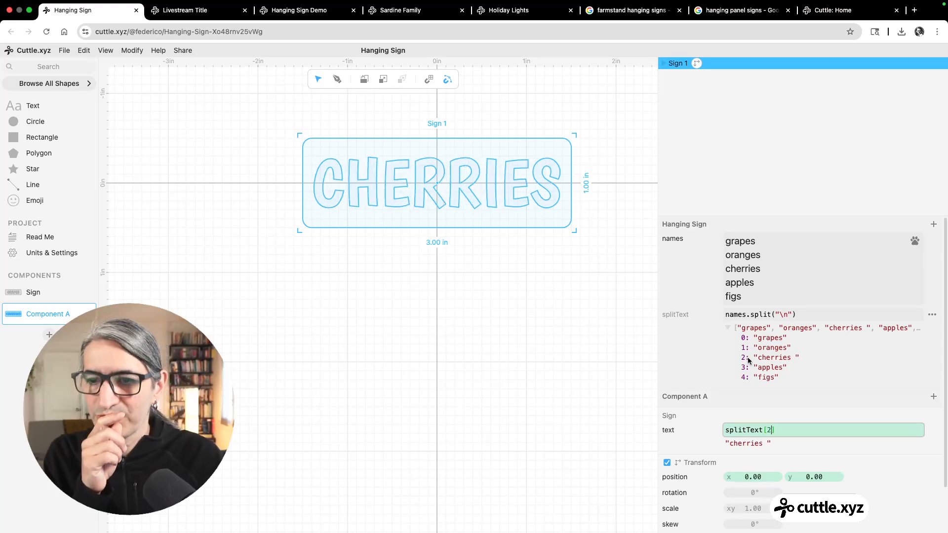
key("BackSpace")
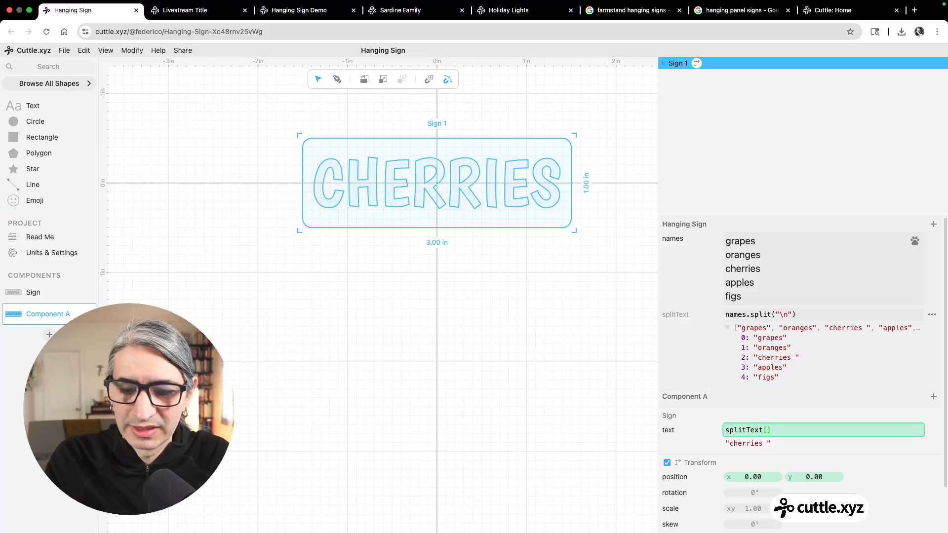
type("0")
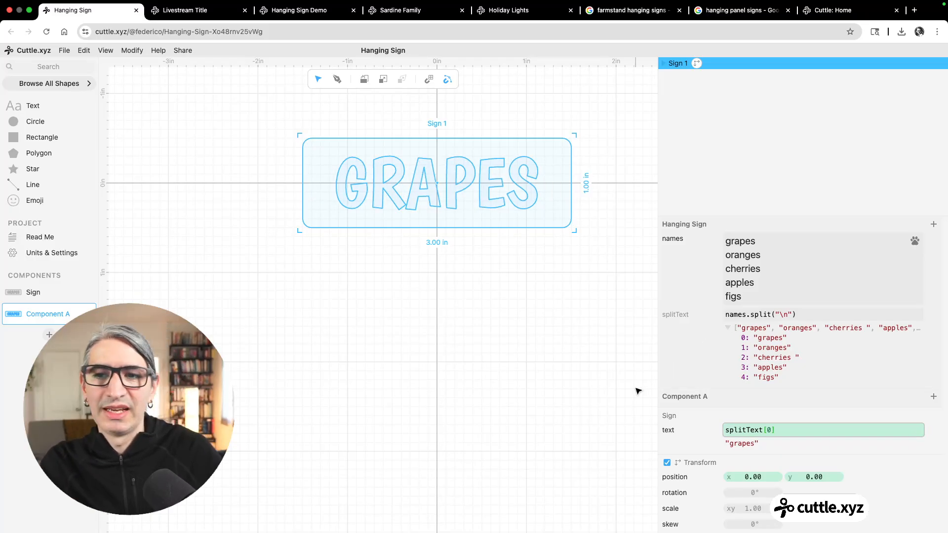
- Apply a Linear Repeat to the sign and stack the copies vertically with a displacement of x 0.00 and y 0.93
left_click(599, 344)
scroll(593, 320, "down", 2)
left_click_drag(597, 319, 546, 327)
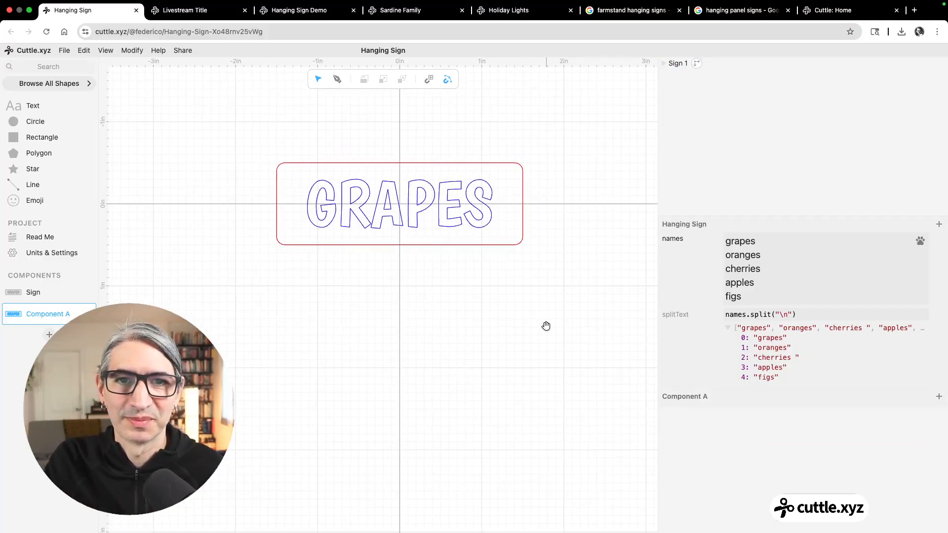
left_click_drag(247, 122, 464, 294)
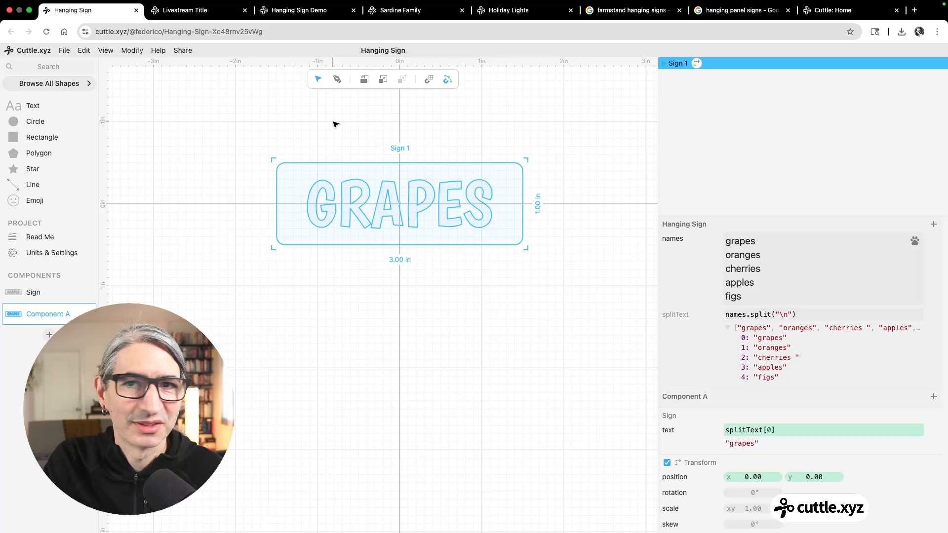
left_click(129, 50)
left_click(148, 76)
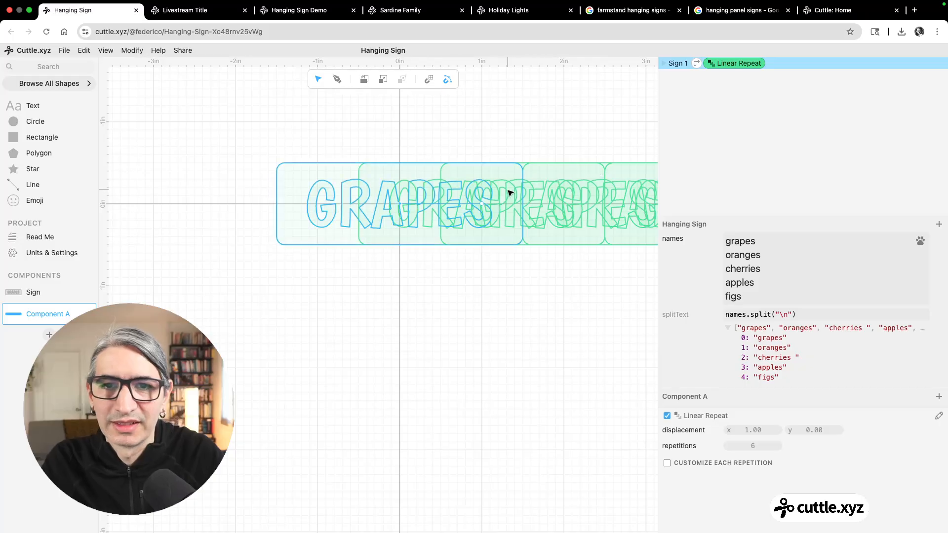
left_click_drag(403, 287, 401, 293)
left_click_drag(812, 428, 587, 400)
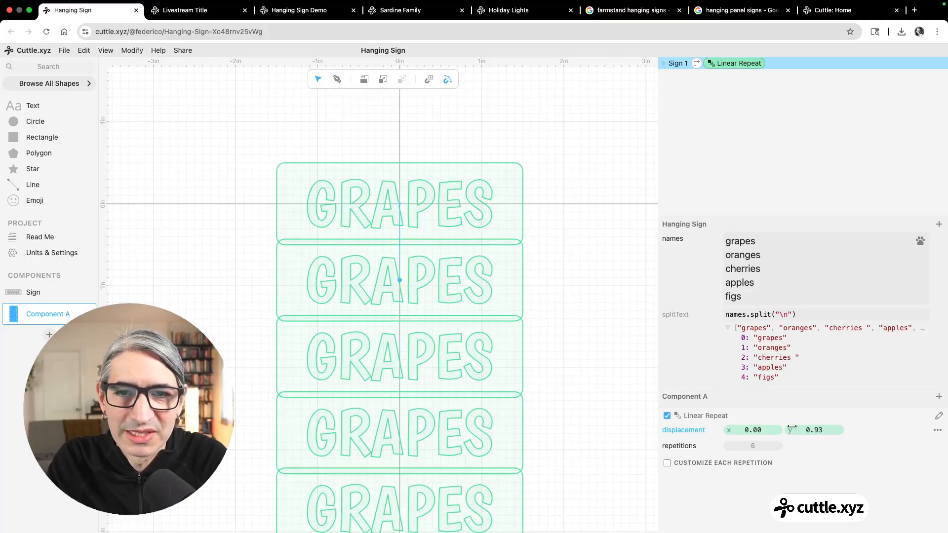
left_click(590, 398)
scroll(556, 368, "down", 5)
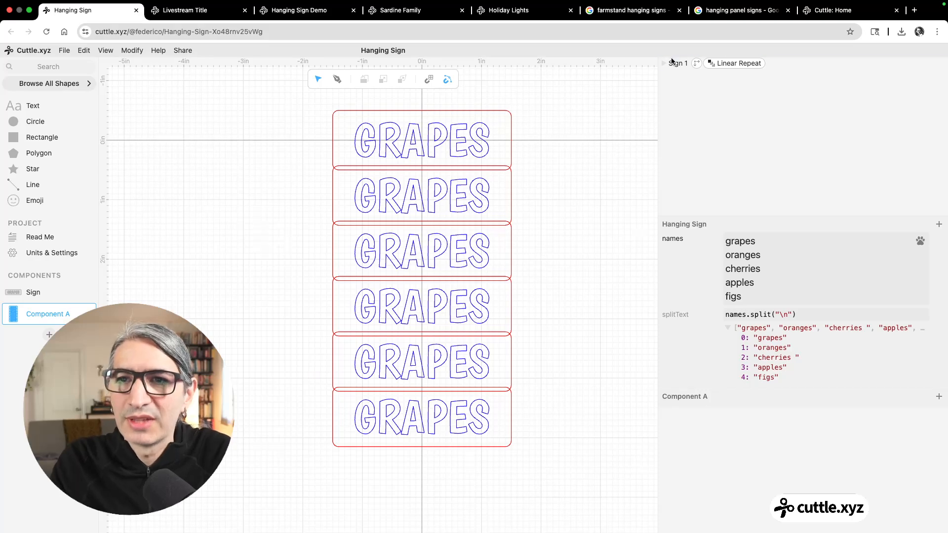
- Enable customizing each repetition of the Linear Repeat and match the rep index values to the stacked signs
left_click(732, 65)
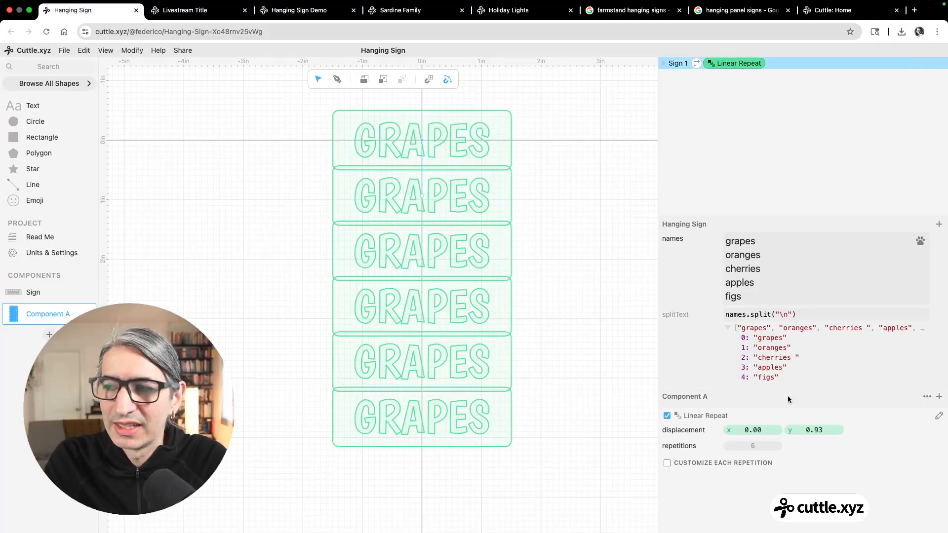
left_click(668, 464)
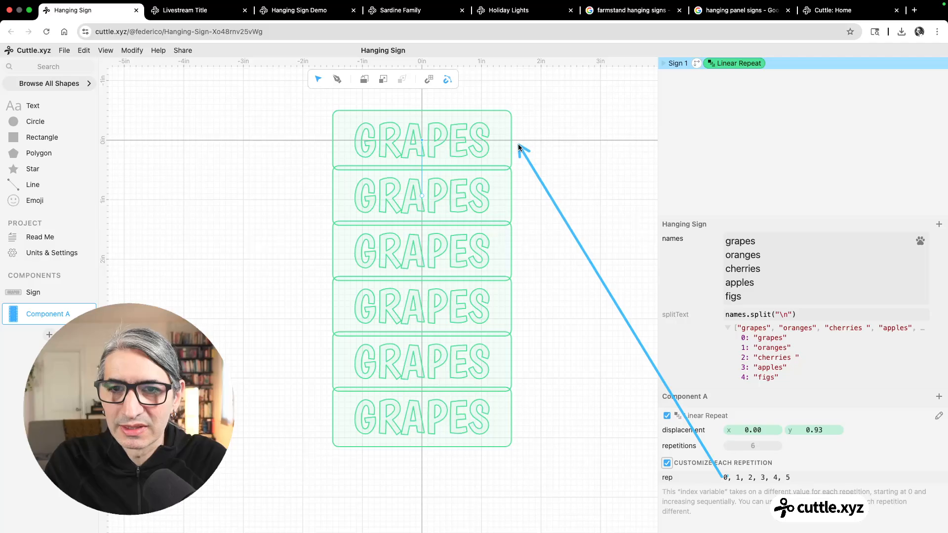
mouse_move(737, 481)
left_mouse_down()
mouse_move(540, 264)
mouse_move(516, 206)
left_mouse_up()
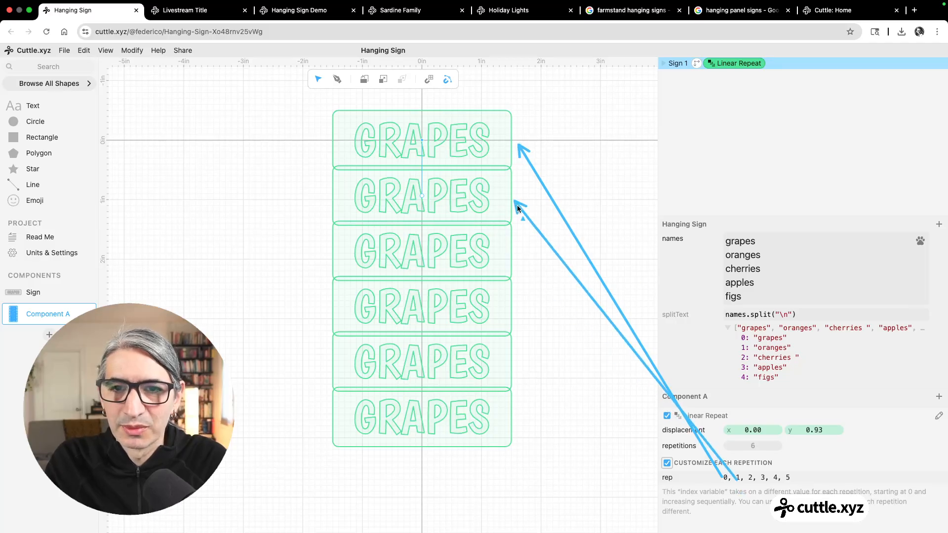
left_click_drag(747, 480, 521, 255)
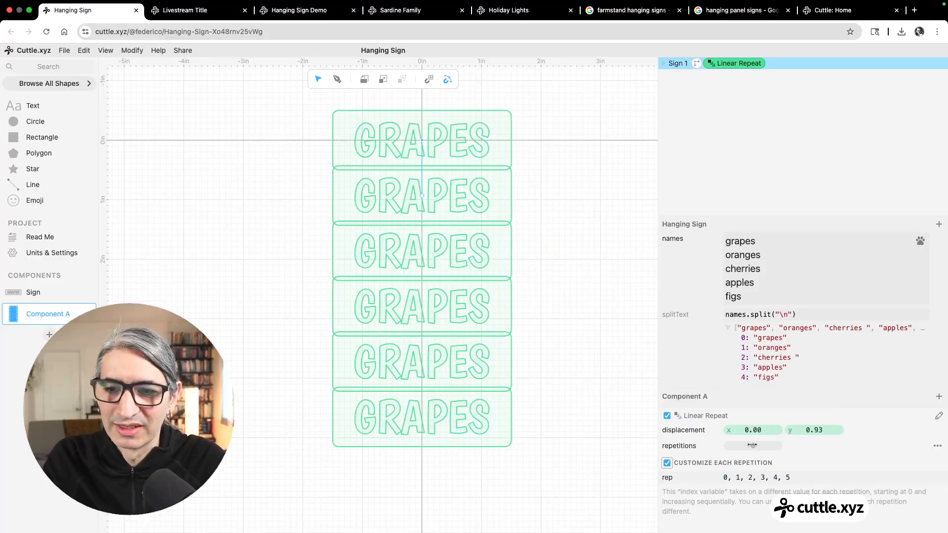
- Try 8 repetitions in the Linear Repeat and reduce the number to 4, watching the rep index values
left_click_drag(752, 446, 760, 446)
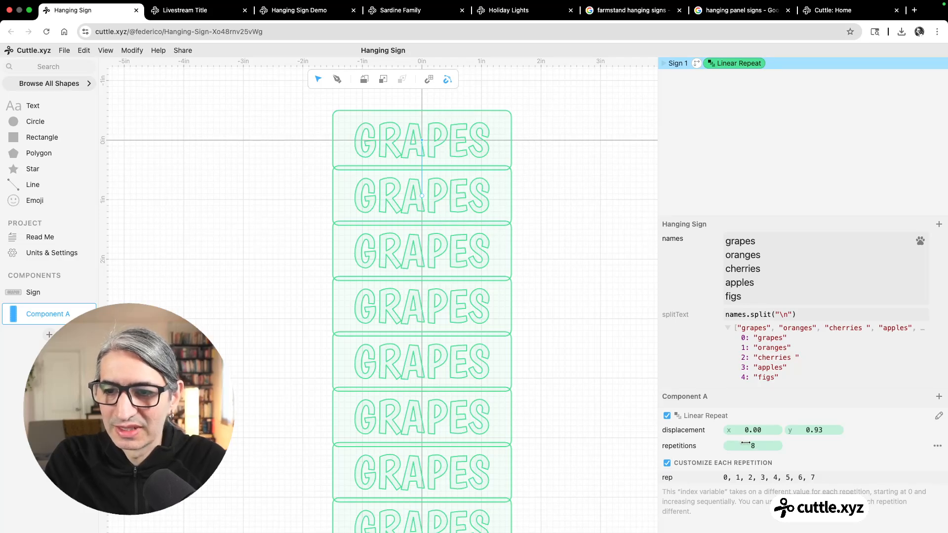
left_click_drag(746, 446, 741, 445)
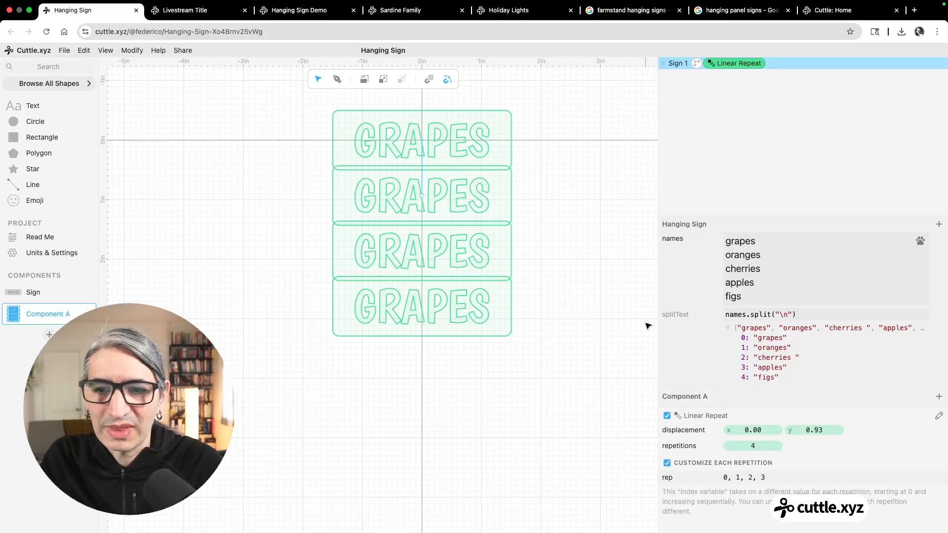
left_click(625, 331)
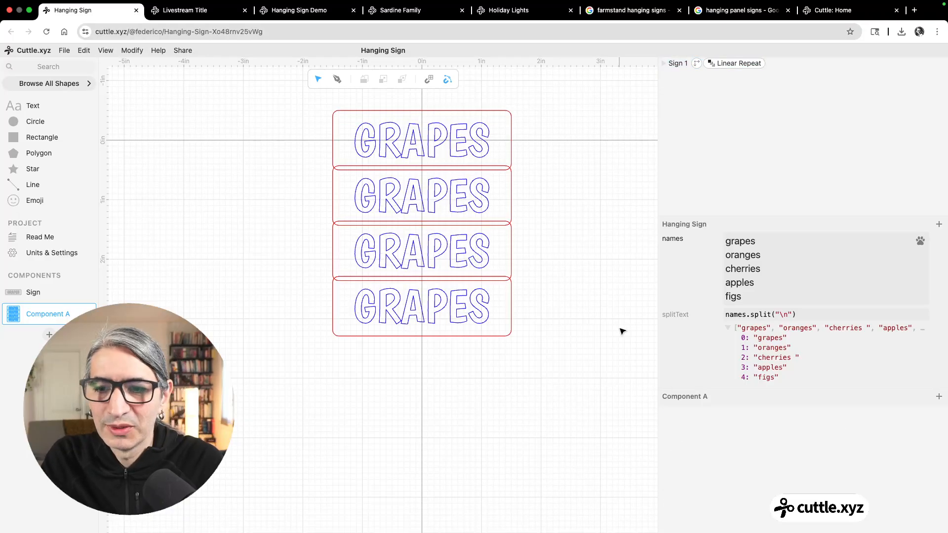
- Set Sign 1's text expression to splitText[rep] so each repetition shows its own name
left_click(714, 62)
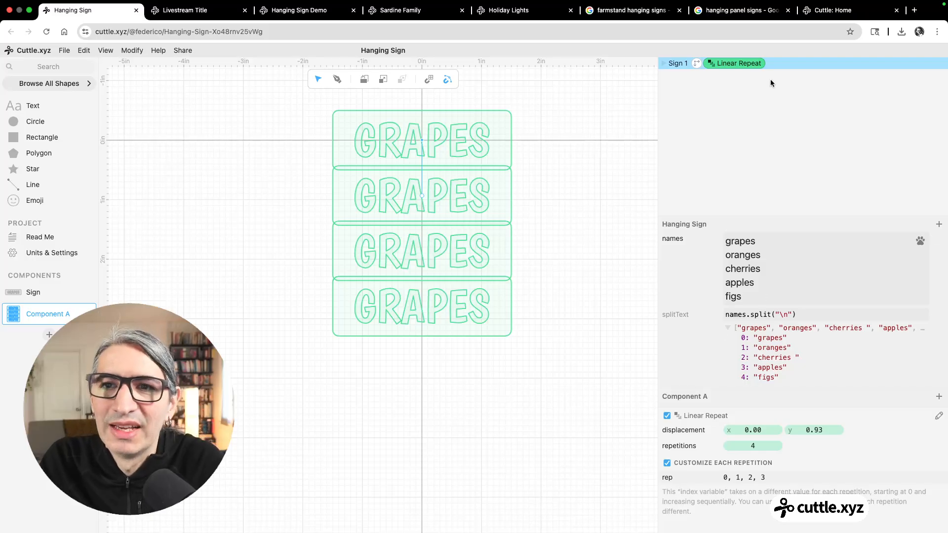
left_click(676, 64)
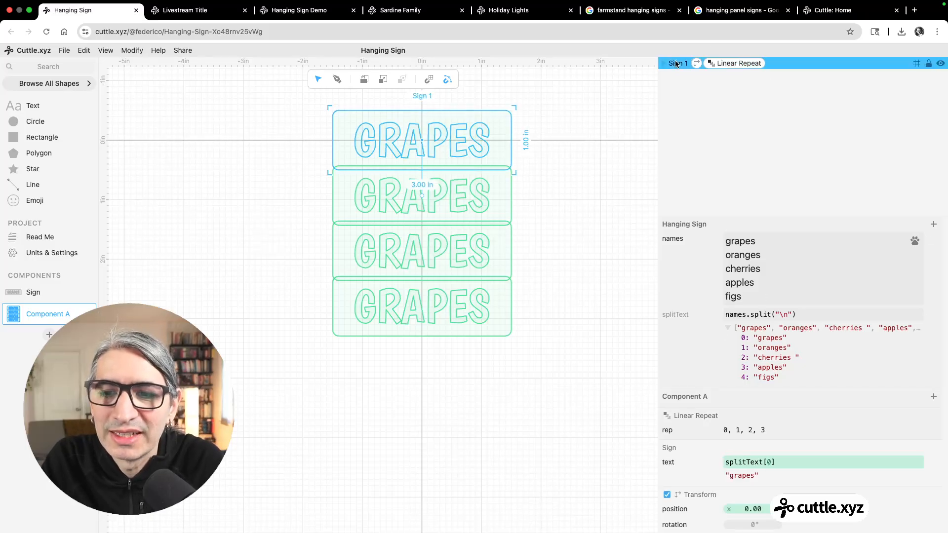
scroll(761, 332, "down", 5)
left_click_drag(767, 325, 770, 323)
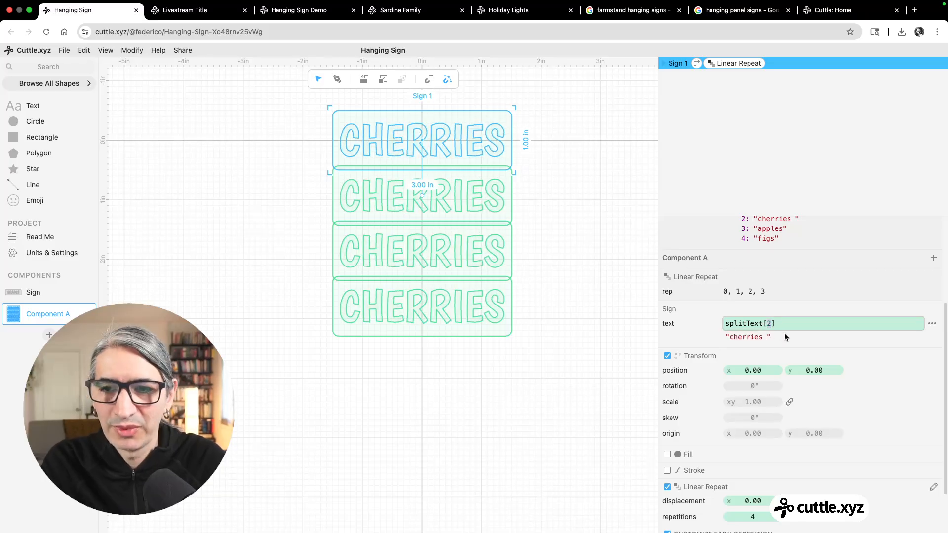
type("re")
key("Return")
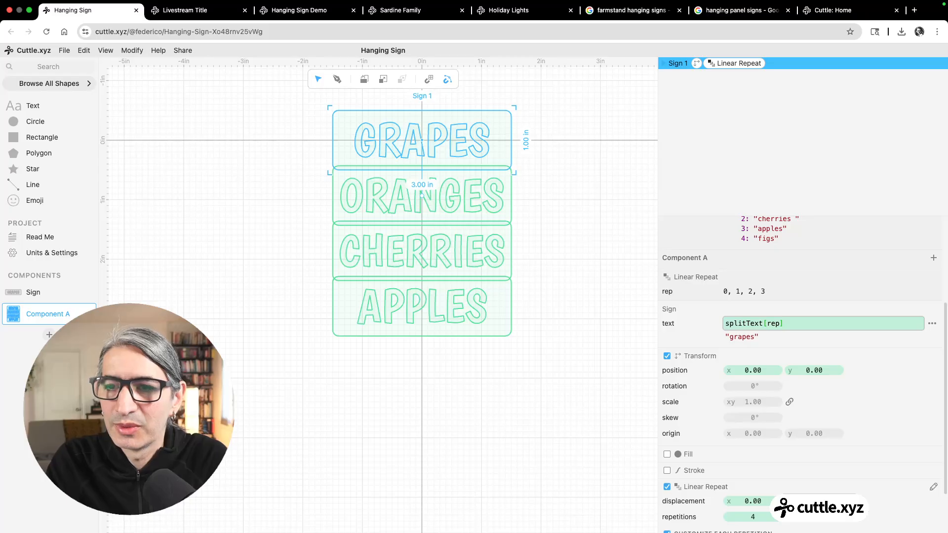
scroll(781, 313, "up", 2)
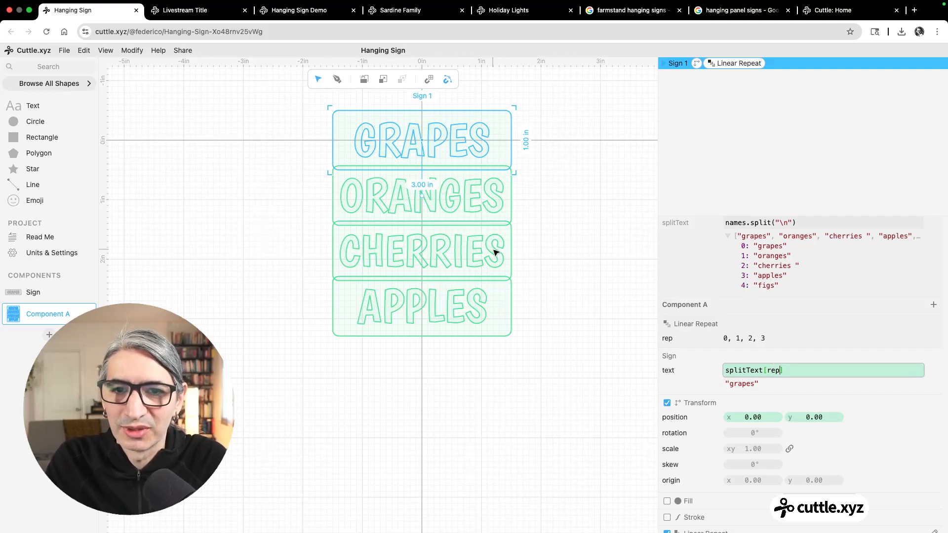
left_click(554, 307)
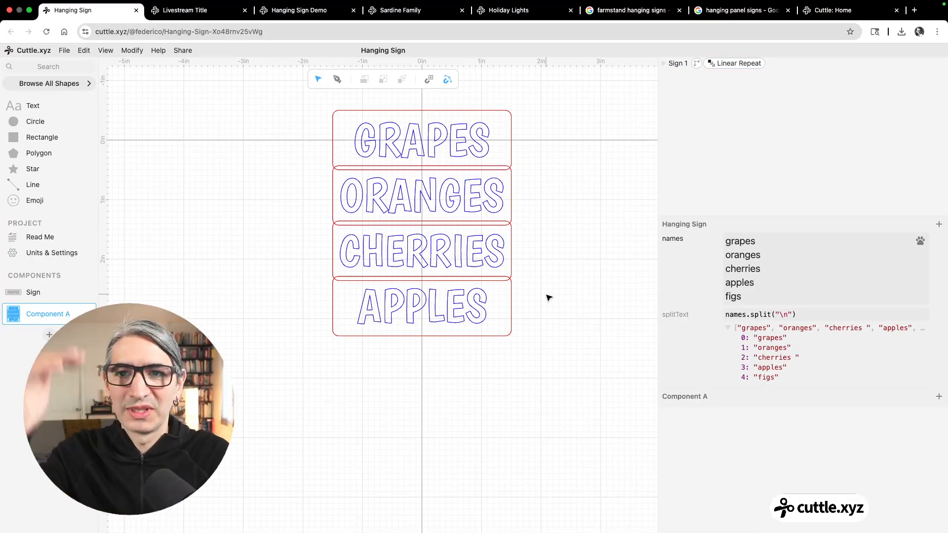
scroll(566, 256, "up", 3)
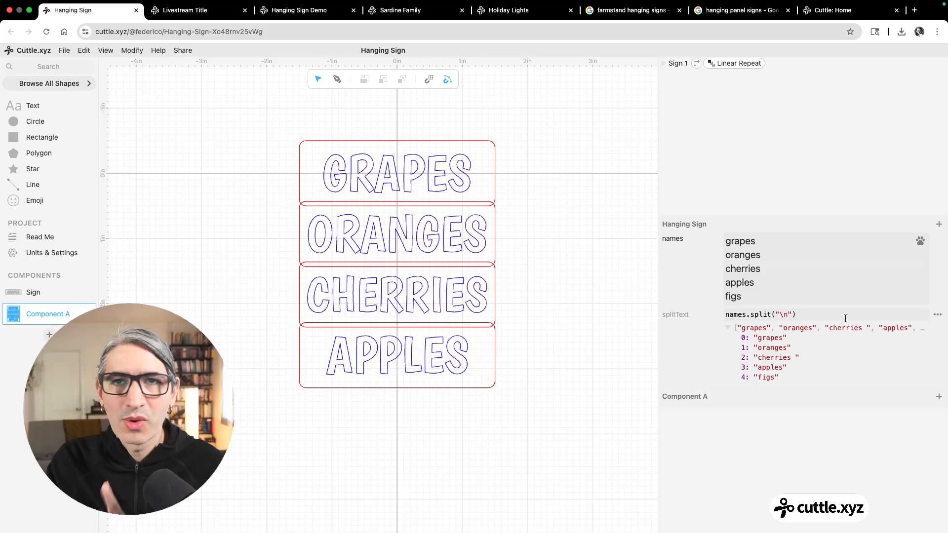
- Set the Linear Repeat of Sign 1 to 5 repetitions to include the figs sign
left_click(743, 64)
left_click(744, 64)
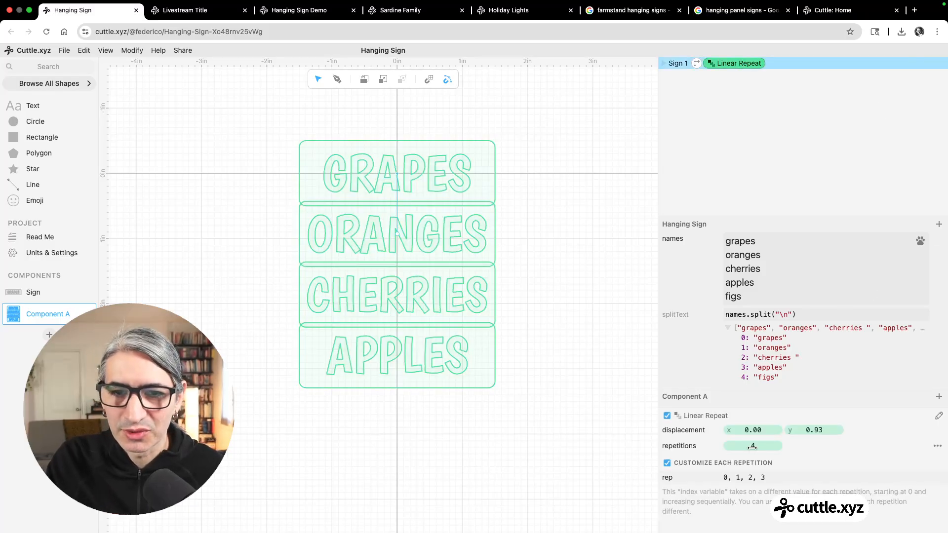
left_click_drag(752, 447, 752, 447)
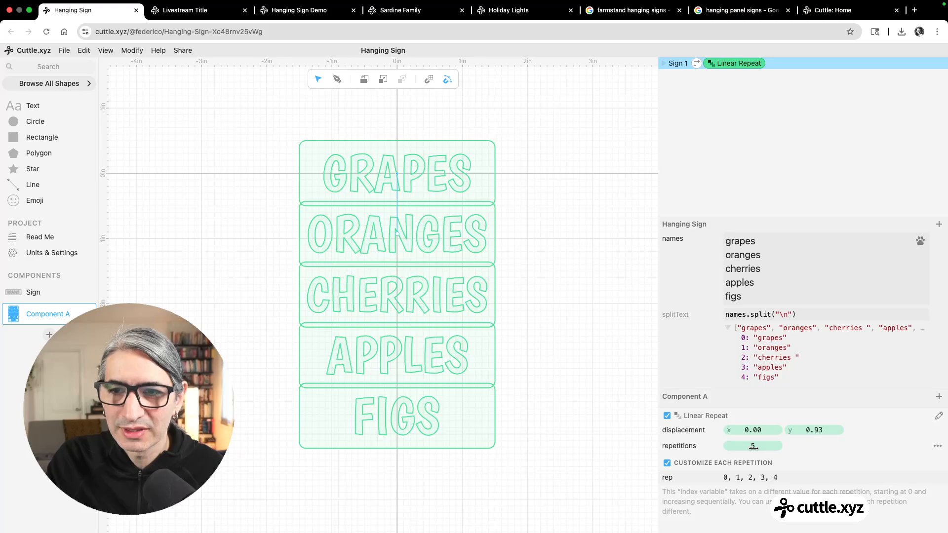
left_click(451, 343)
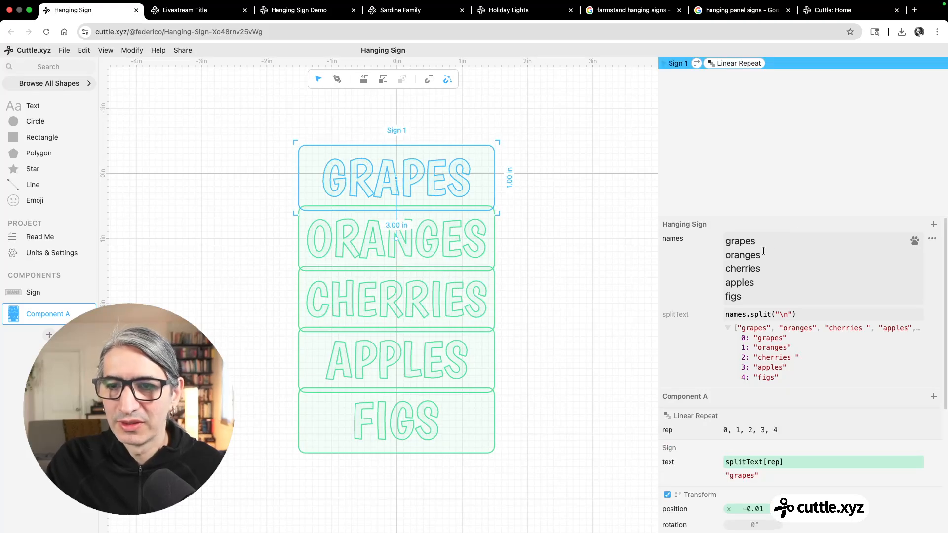
left_click(603, 308)
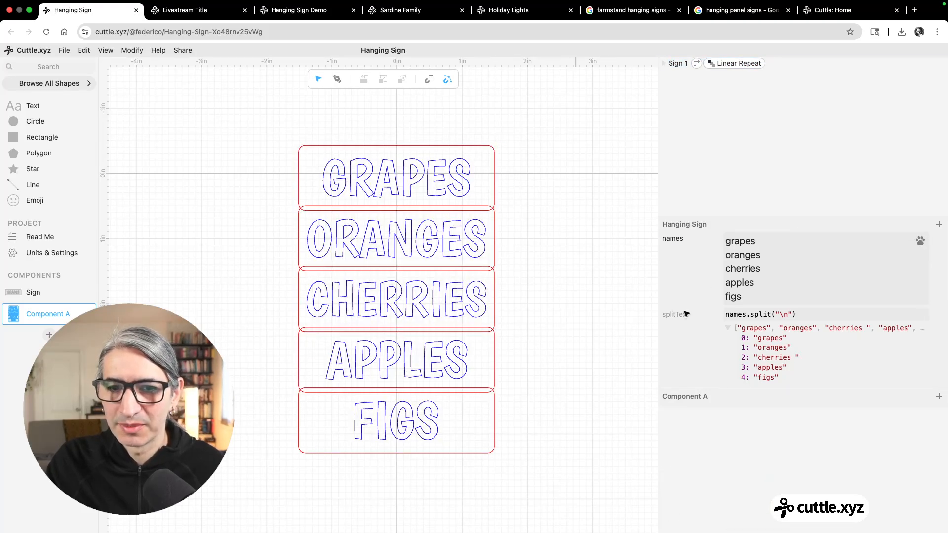
- Add tomatoes as a new last line in the names parameter
left_click(778, 299)
key("Return")
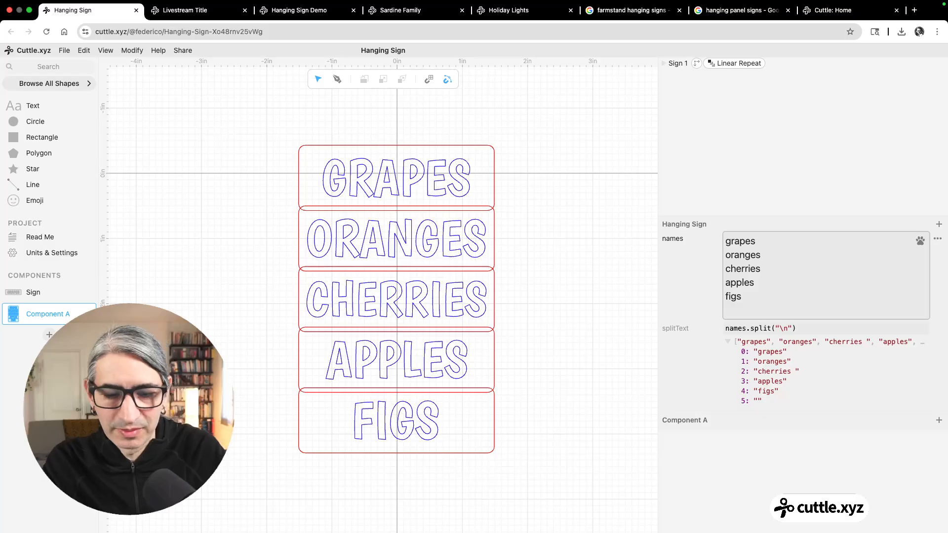
type("tomatoes")
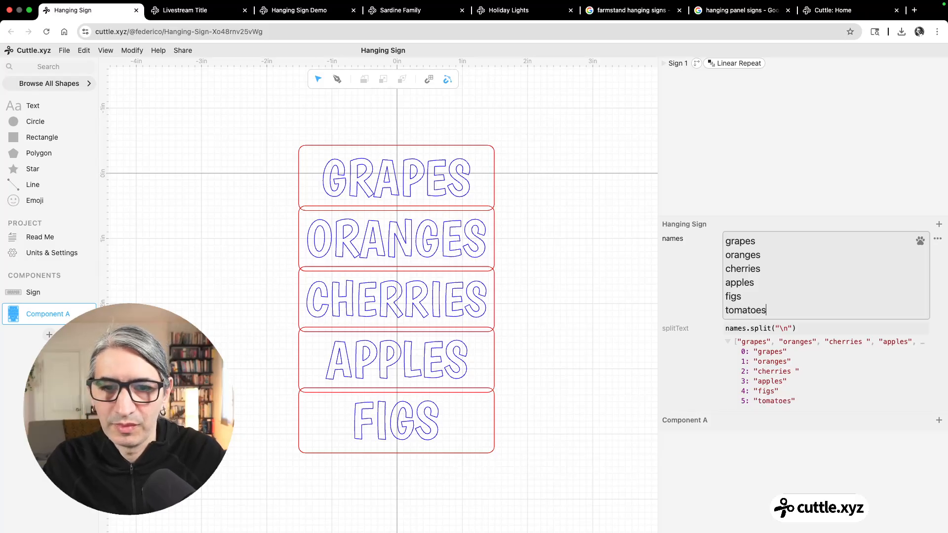
- Raise the Linear Repeat to 7 repetitions, inspect the bottom of the stack, and reduce it to 6
left_click(758, 65)
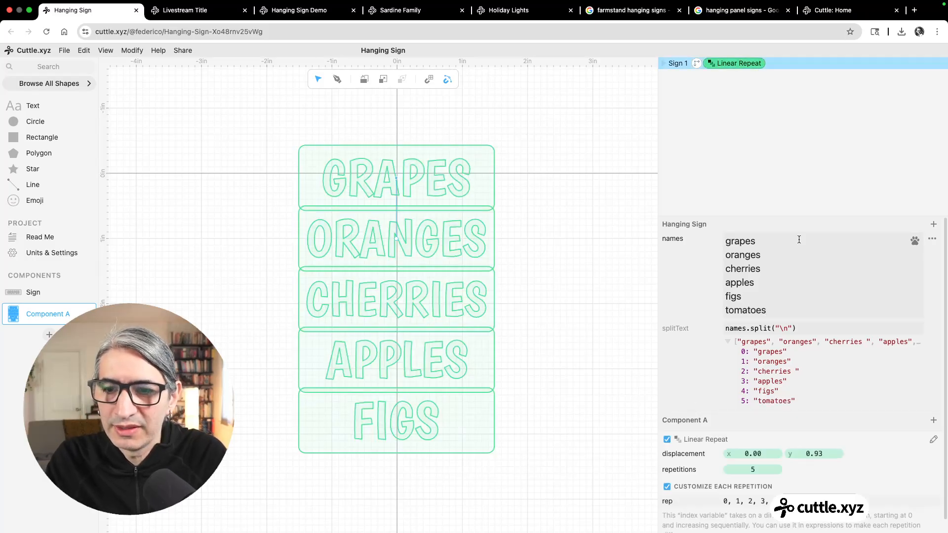
left_click_drag(753, 470, 762, 470)
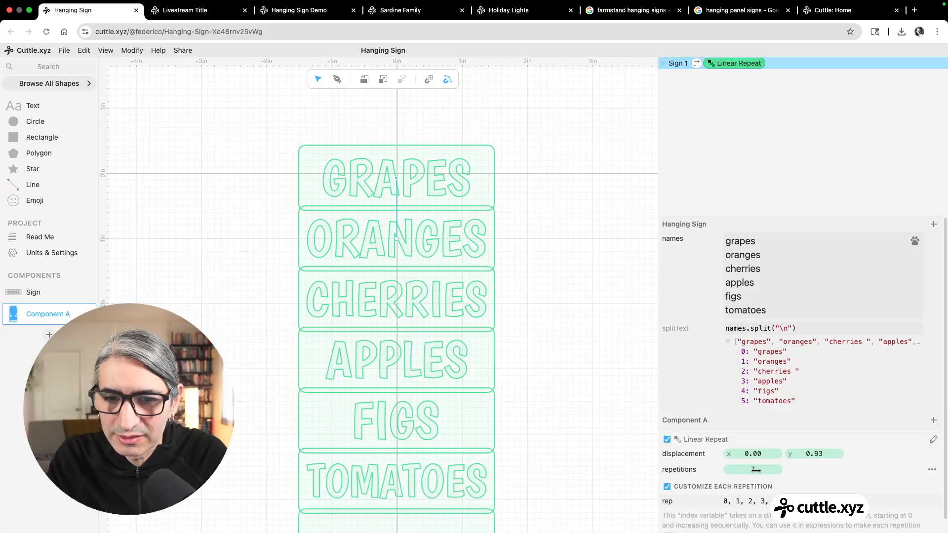
left_click(532, 421)
scroll(538, 401, "down", 2)
left_click_drag(533, 379, 530, 307)
scroll(524, 312, "down", 1)
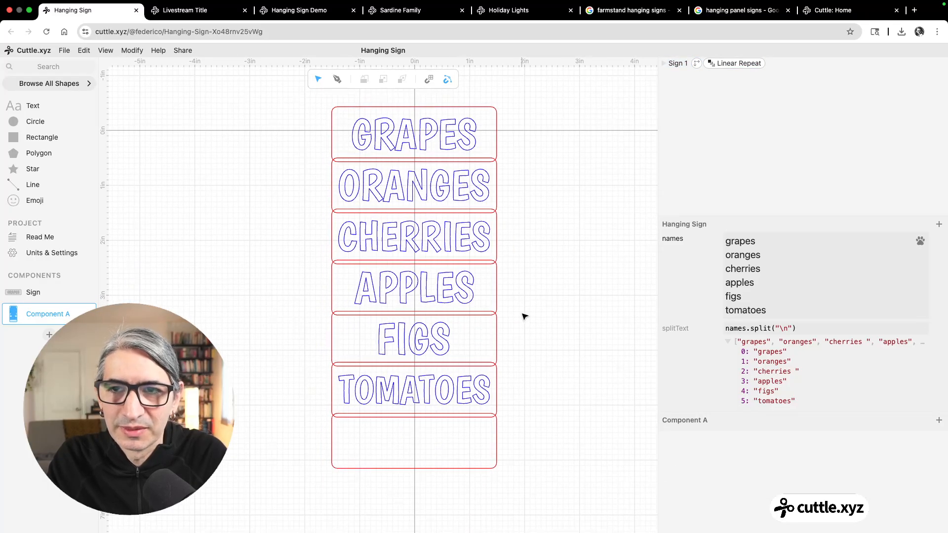
left_click(739, 63)
left_click_drag(755, 470, 752, 470)
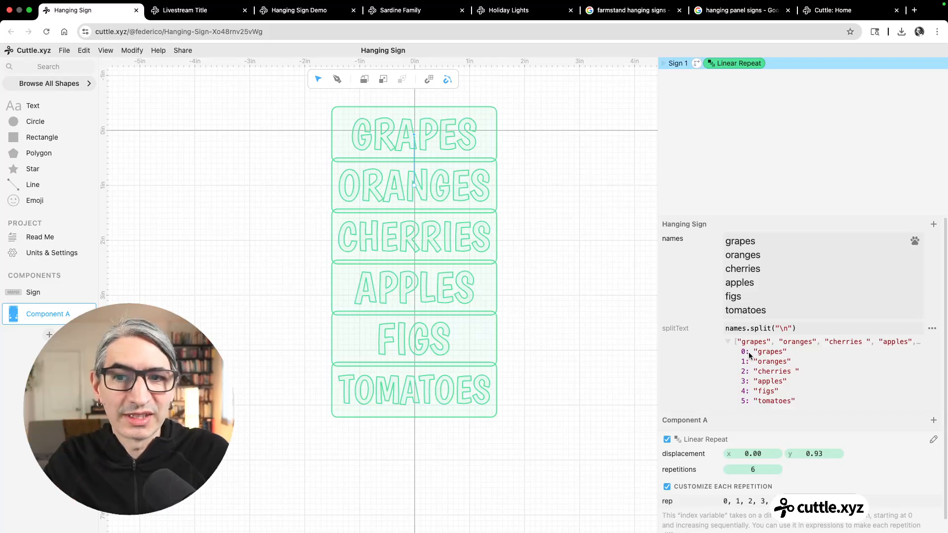
- Add a new parameter named count to the Hanging Sign project
left_click(933, 225)
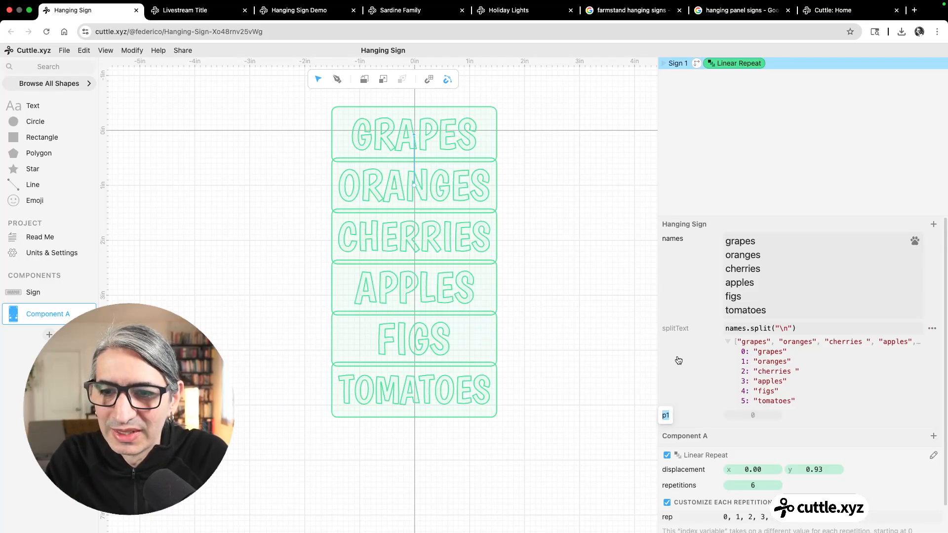
type("couy")
key("BackSpace")
type("nt")
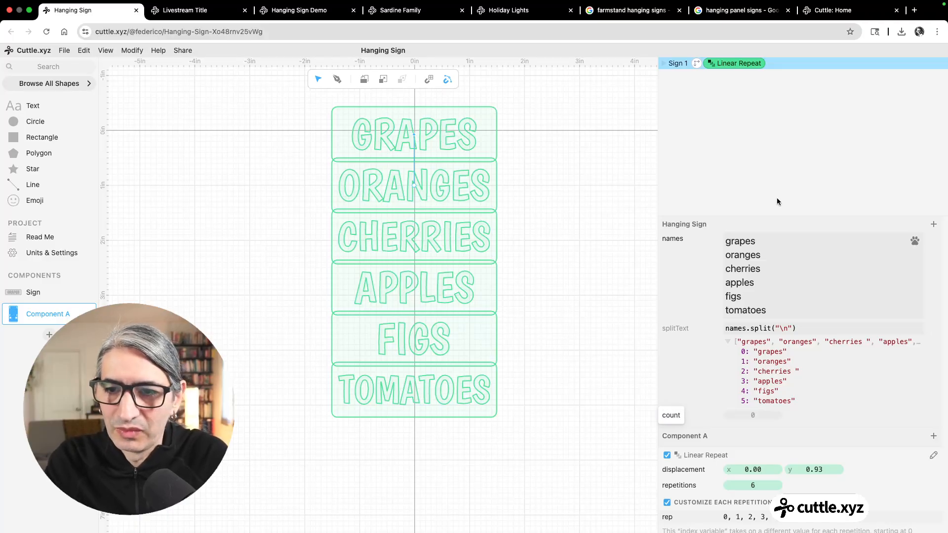
- Set the count parameter's expression to splitText.length
left_click(760, 417)
type("spl")
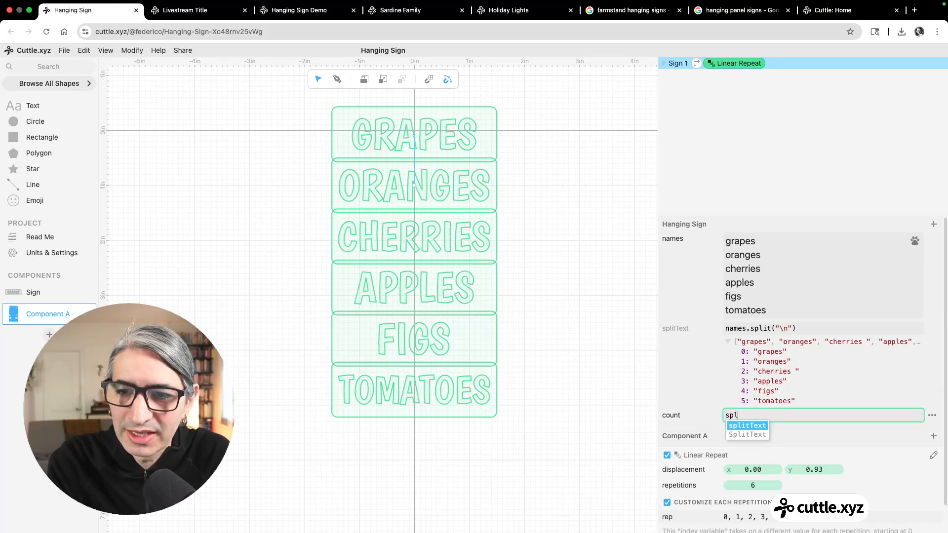
type("i")
key("Return")
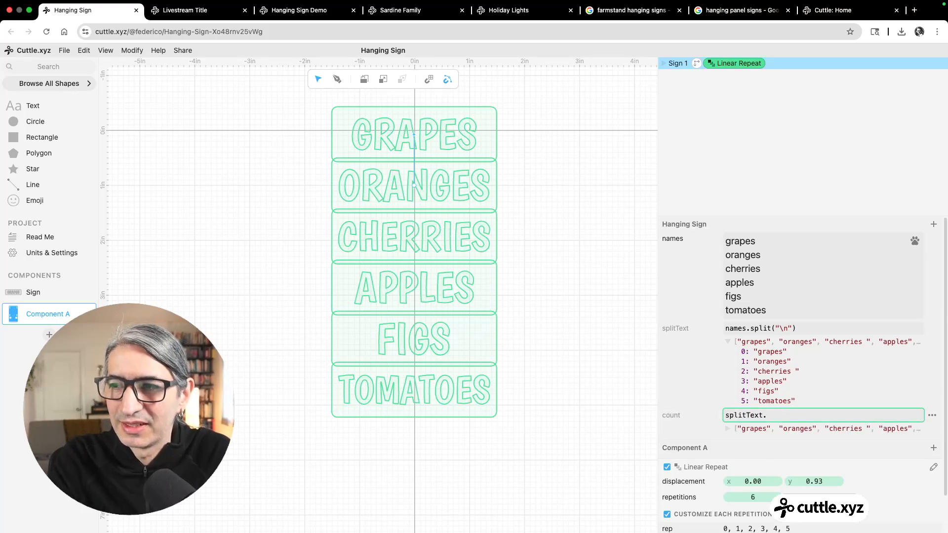
type(".lenght")
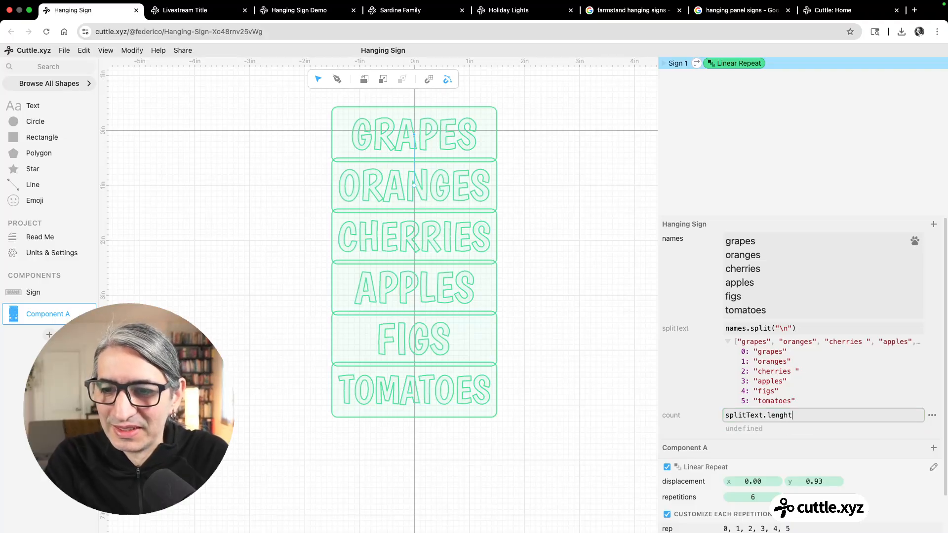
key("BackSpace")
key("BackSpace")
type("th")
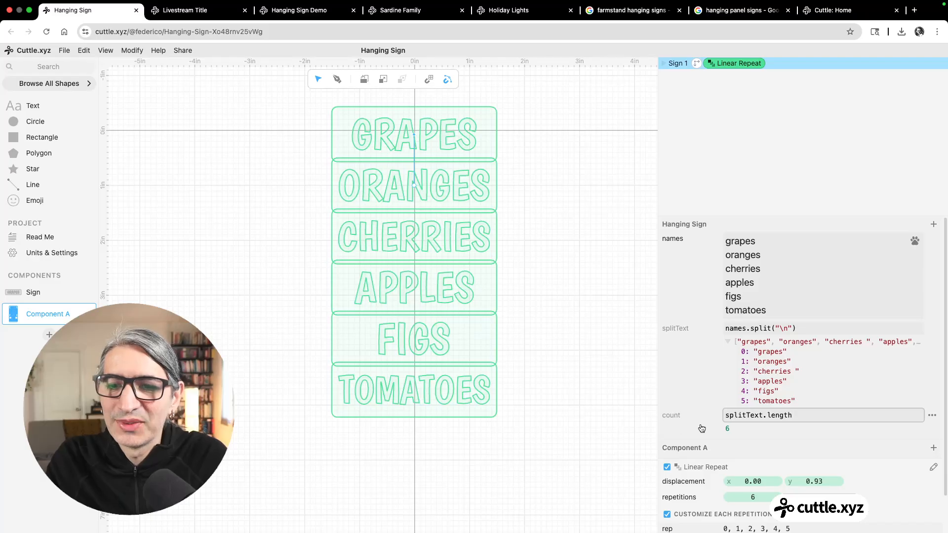
left_click(684, 381)
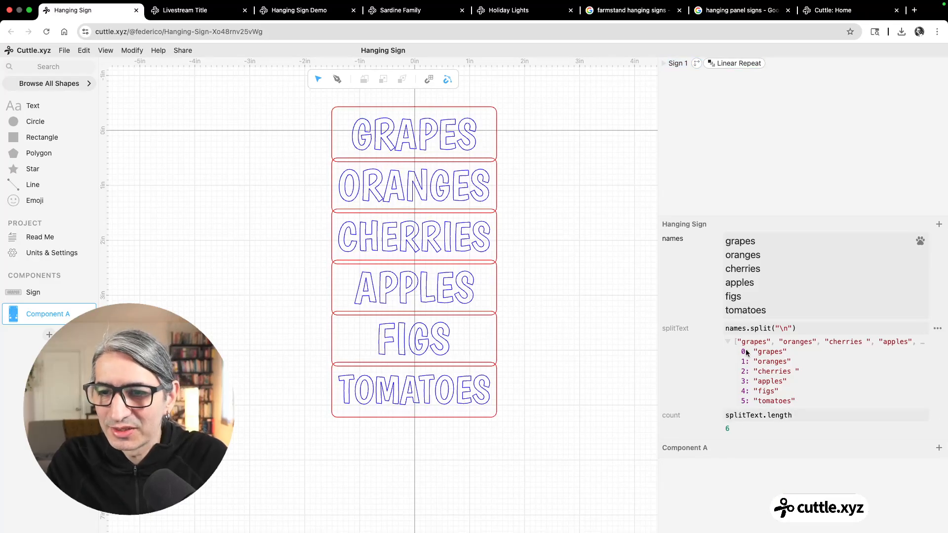
- Remove the tomatoes, figs and apples lines from the names parameter
left_click_drag(775, 310, 711, 298)
key("BackSpace")
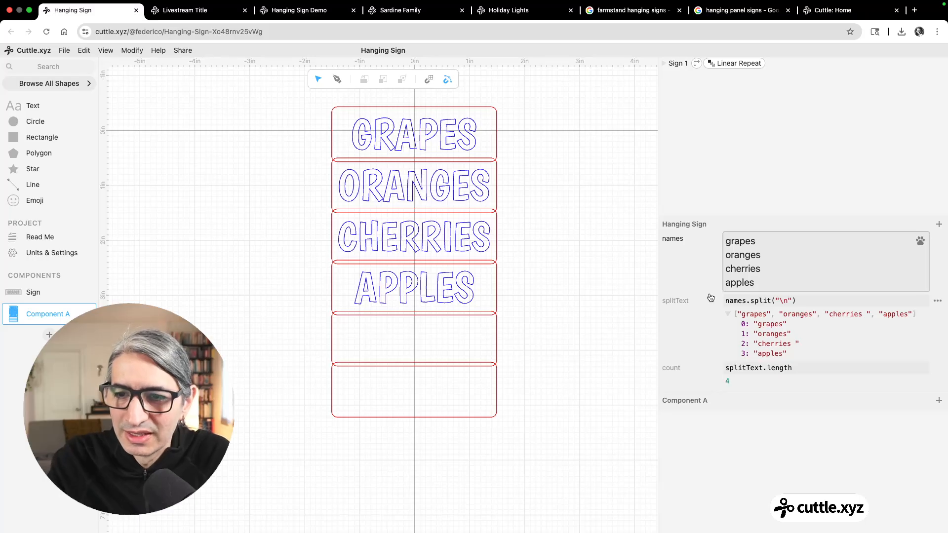
key("BackSpace")
key("BackSpace")
key("BackSpace")
key("BackSpace")
key("BackSpace")
key("BackSpace")
key("BackSpace")
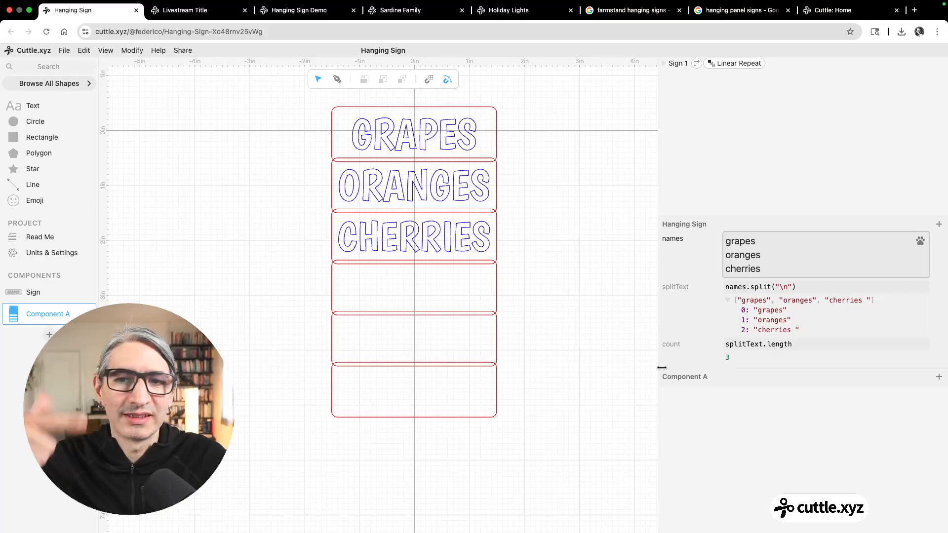
- Set the repetitions of Sign 1's Linear Repeat to the expression count
left_click(726, 64)
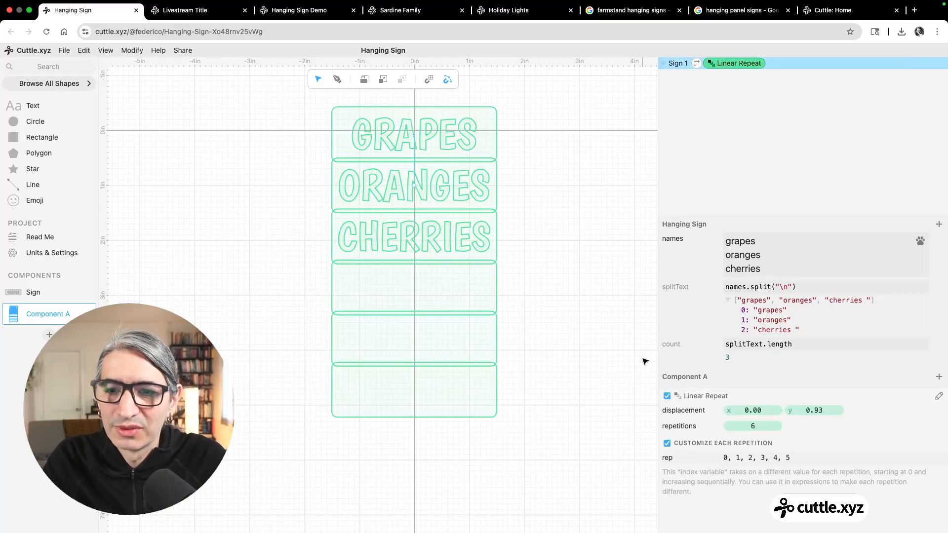
mouse_move(677, 349)
left_mouse_down()
mouse_move(696, 384)
mouse_move(741, 426)
left_mouse_up()
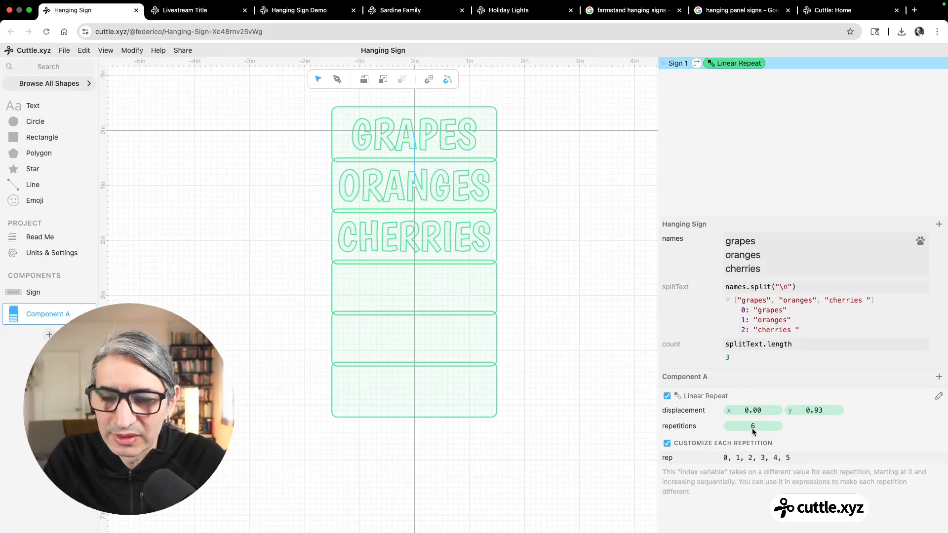
left_click(753, 426)
type("count")
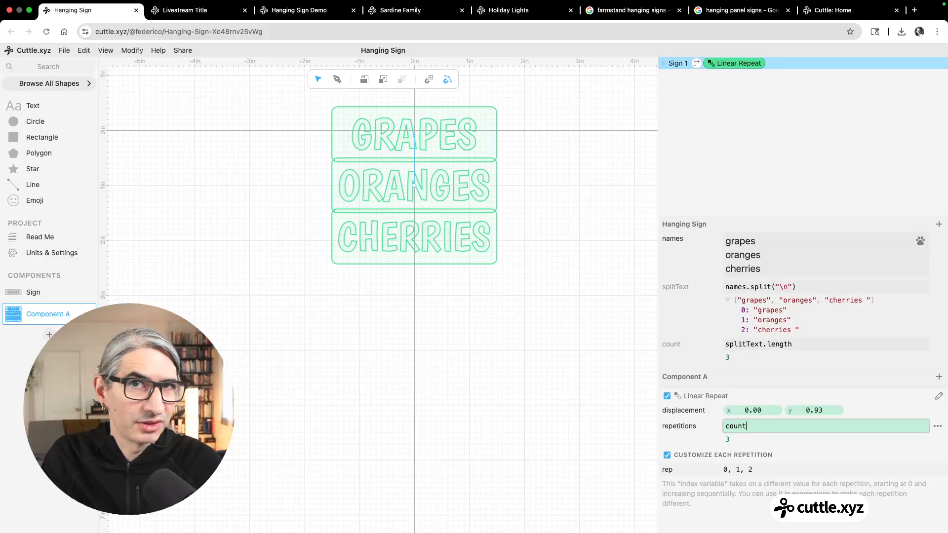
- Remove the trailing space after cherries in the names parameter and add apples, figs and tomatoes as new lines
left_click(783, 268)
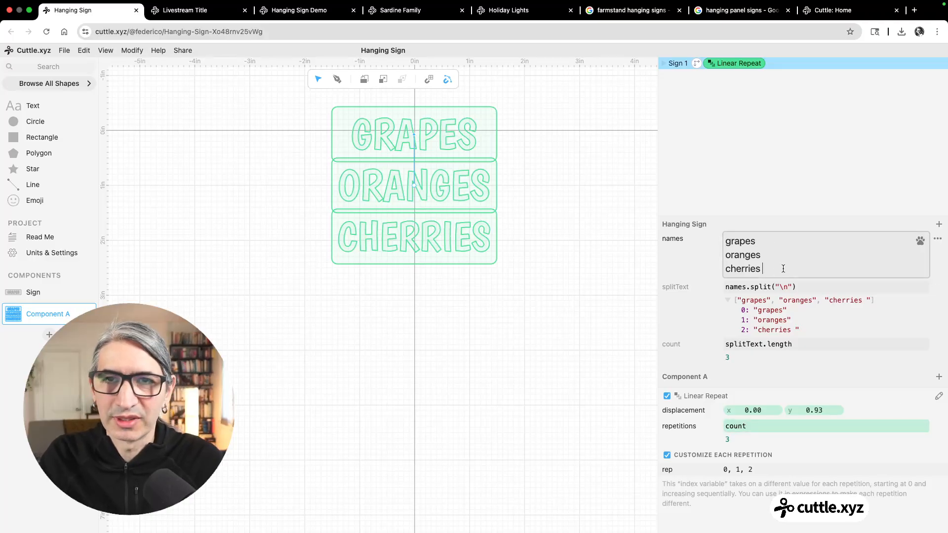
key("BackSpace")
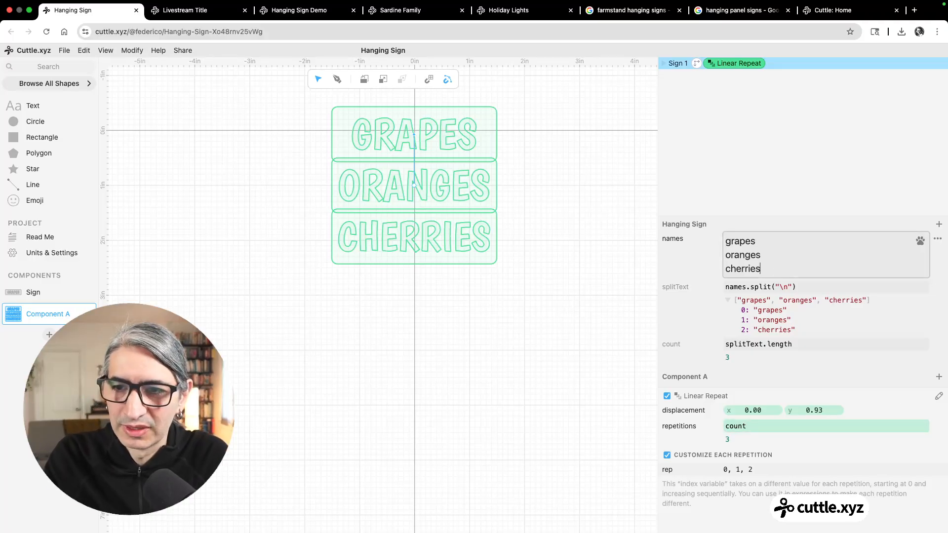
key("Return")
type("apples")
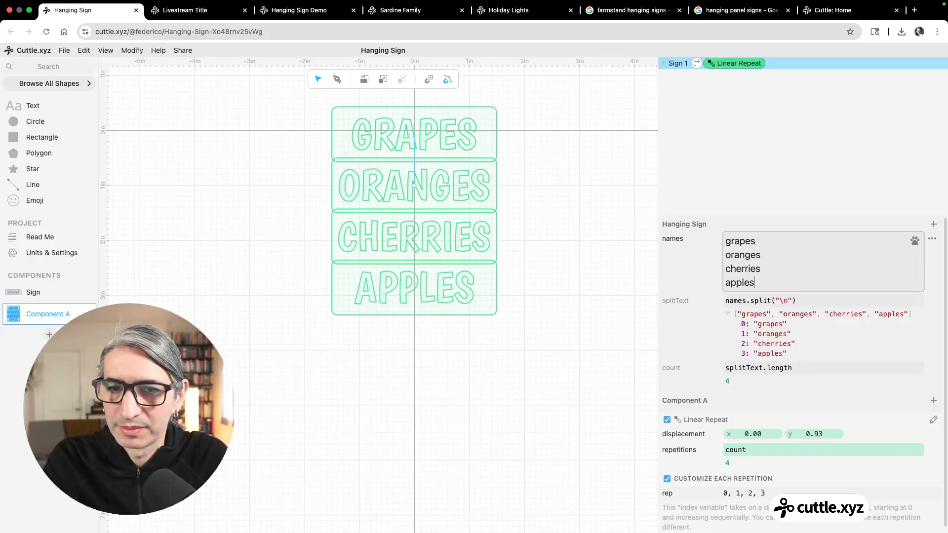
key("Return")
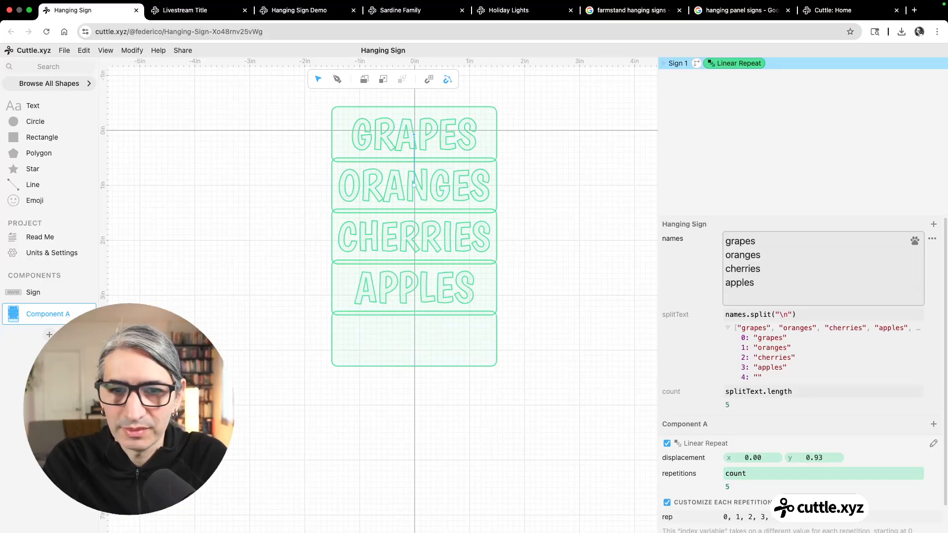
type("figs")
key("Return")
type("toma")
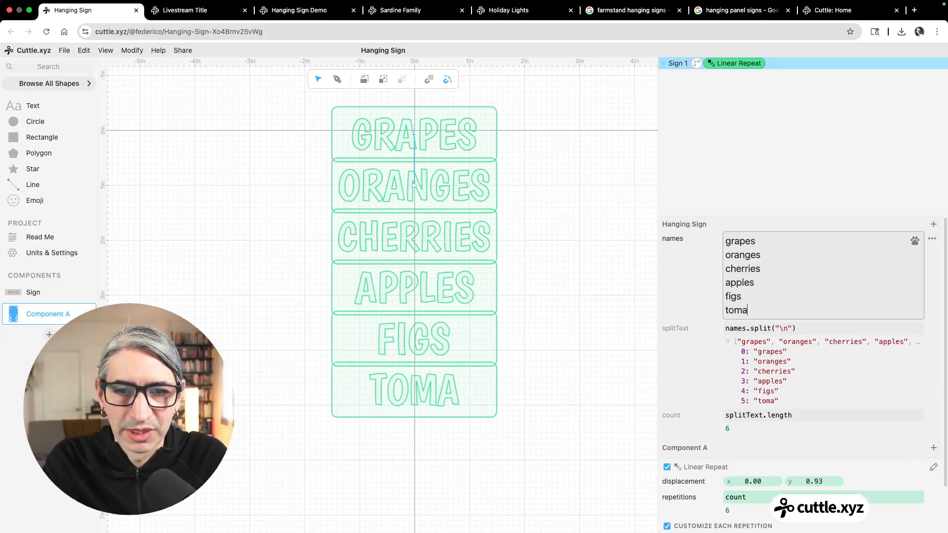
type("toes")
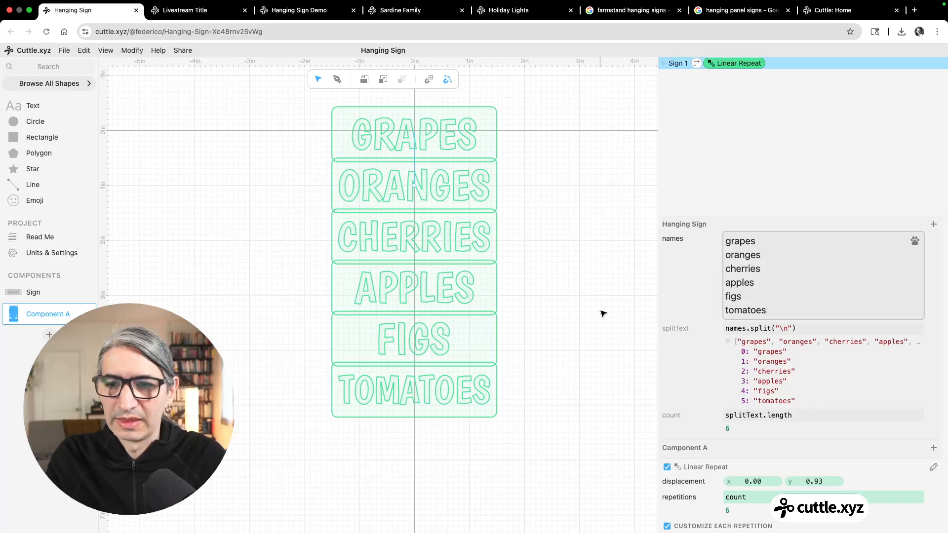
left_click(603, 313)
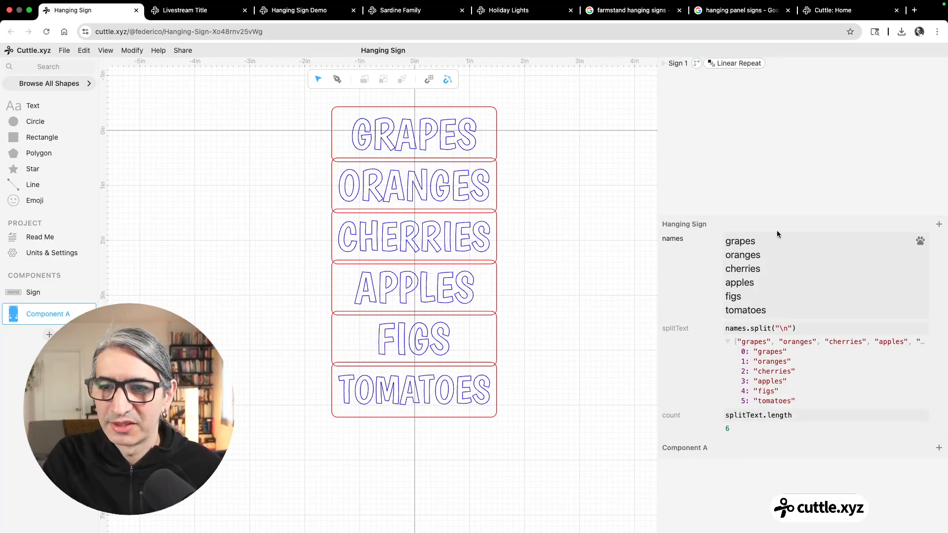
- Collapse the splitText value list and review the settings of Sign 1's Linear Repeat
left_click(727, 342)
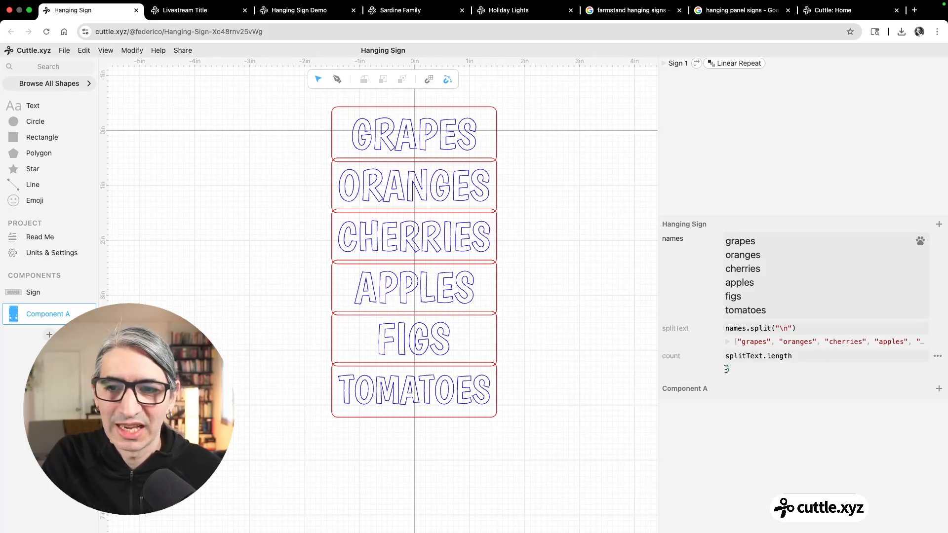
left_click(735, 64)
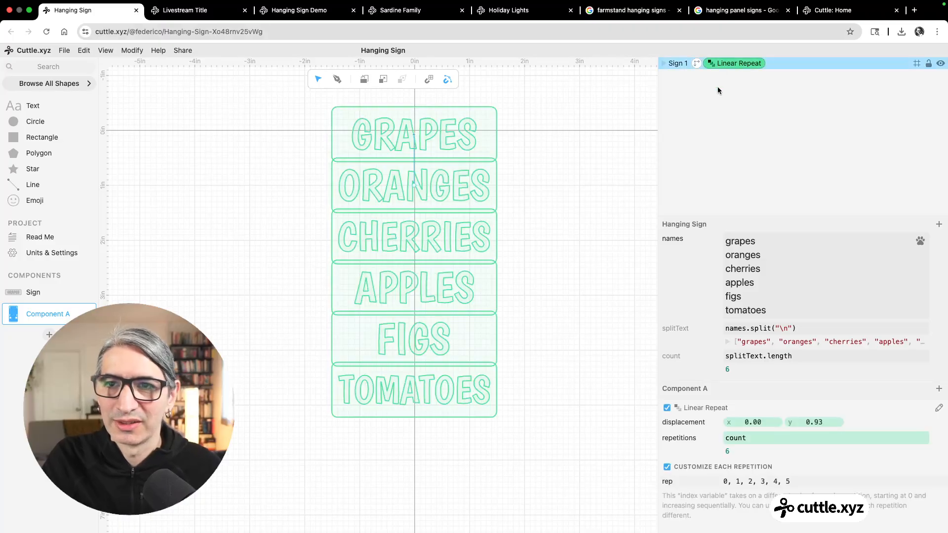
left_click(583, 305)
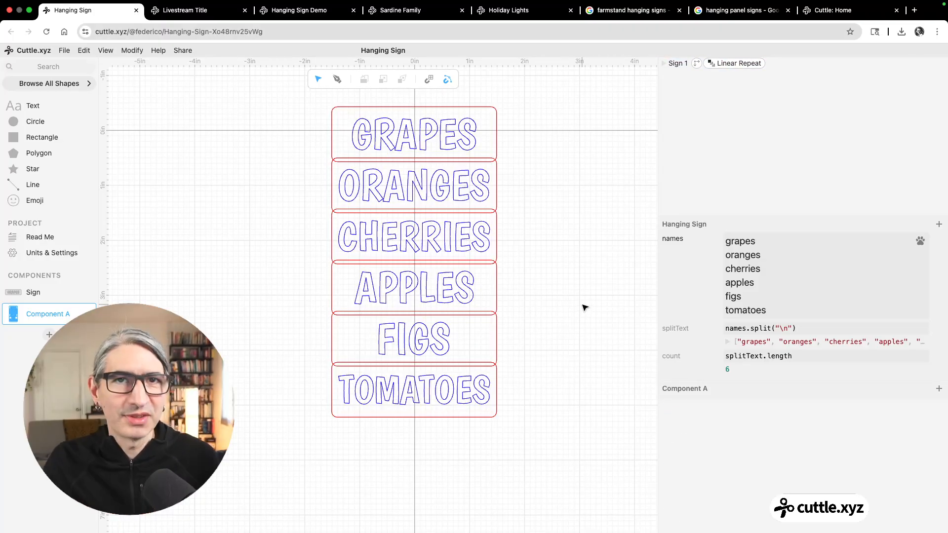
- Apply the Weld And Score modifier to the repeated Sign 1 and inspect the stack's outlines
scroll(588, 304, "down", 1)
left_click_drag(575, 292, 532, 308)
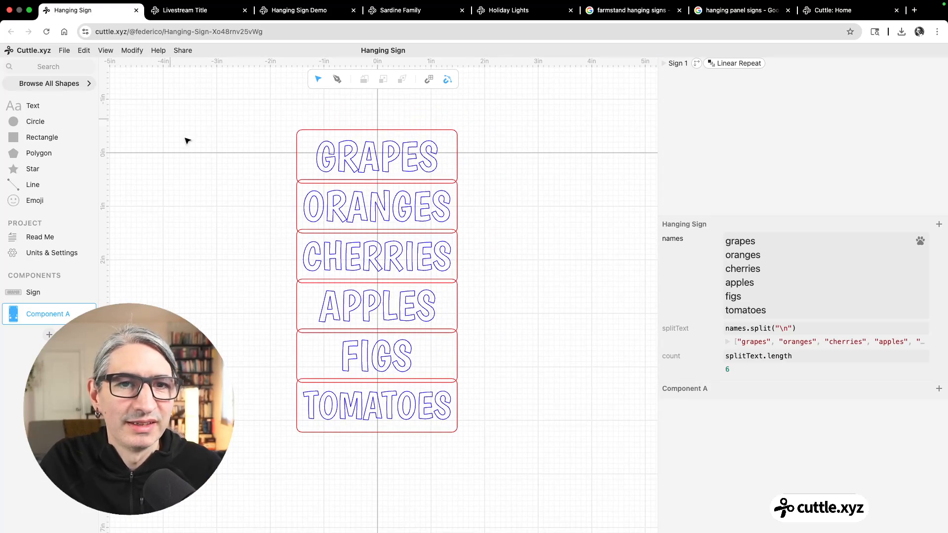
left_click_drag(277, 102, 471, 237)
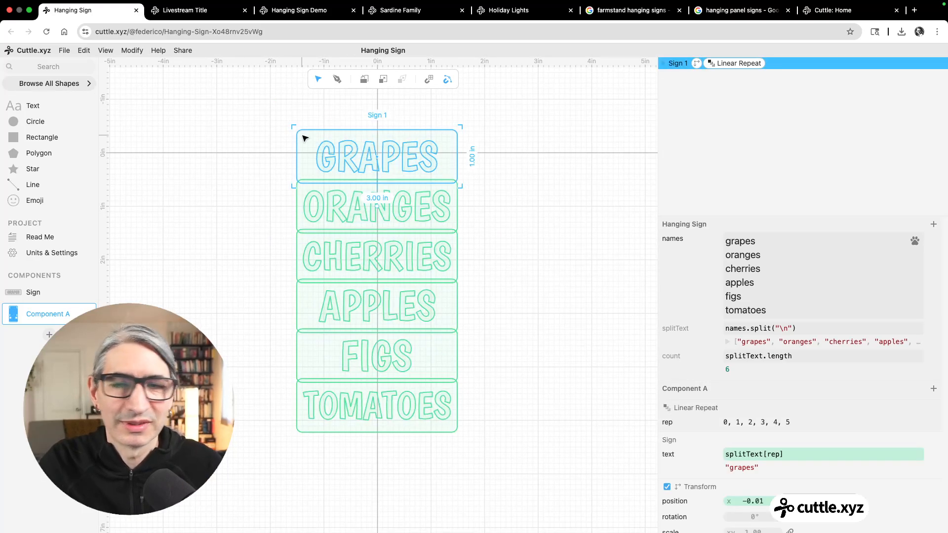
left_click(138, 52)
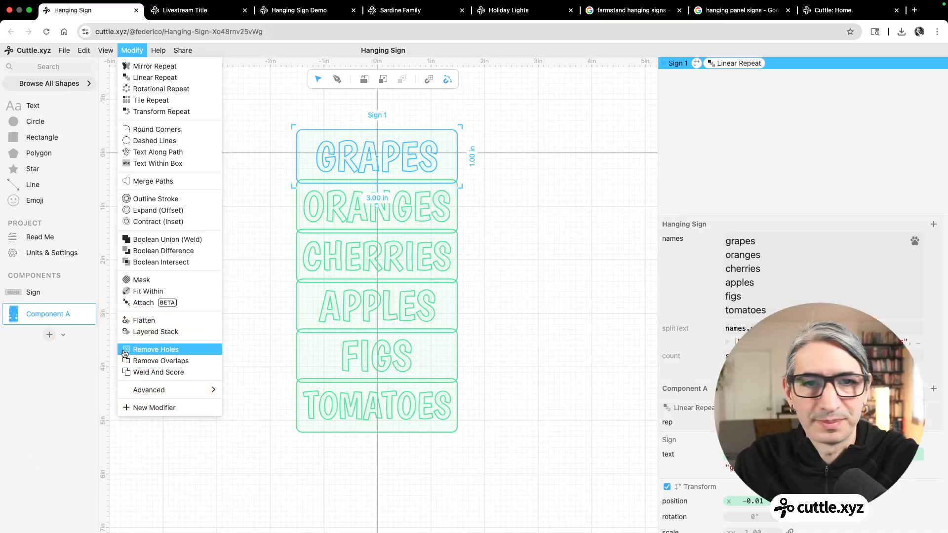
left_click(160, 374)
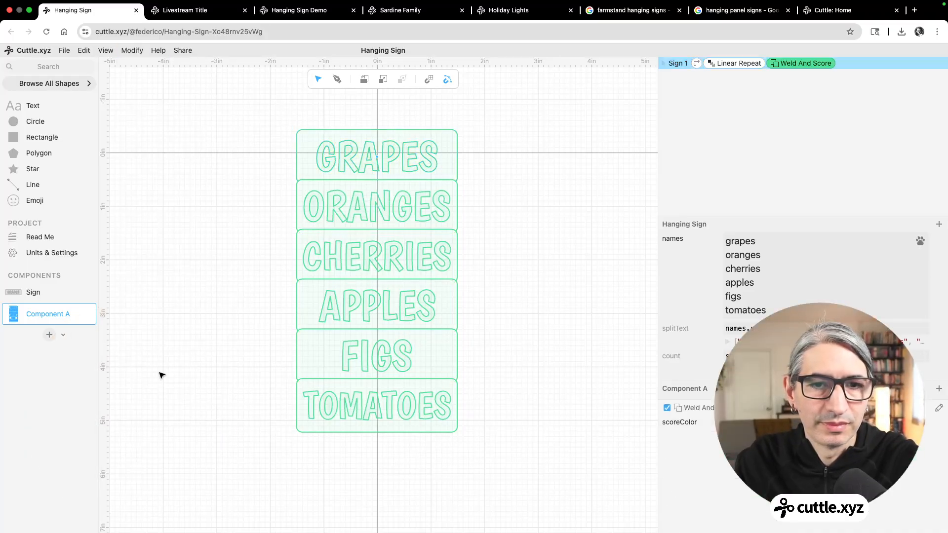
left_click(548, 370)
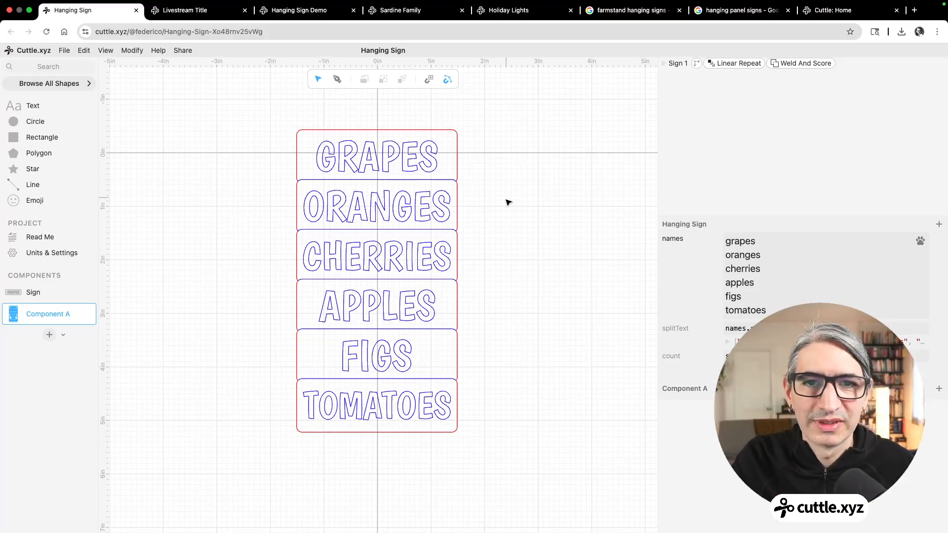
scroll(498, 212, "up", 1)
scroll(499, 228, "up", 2)
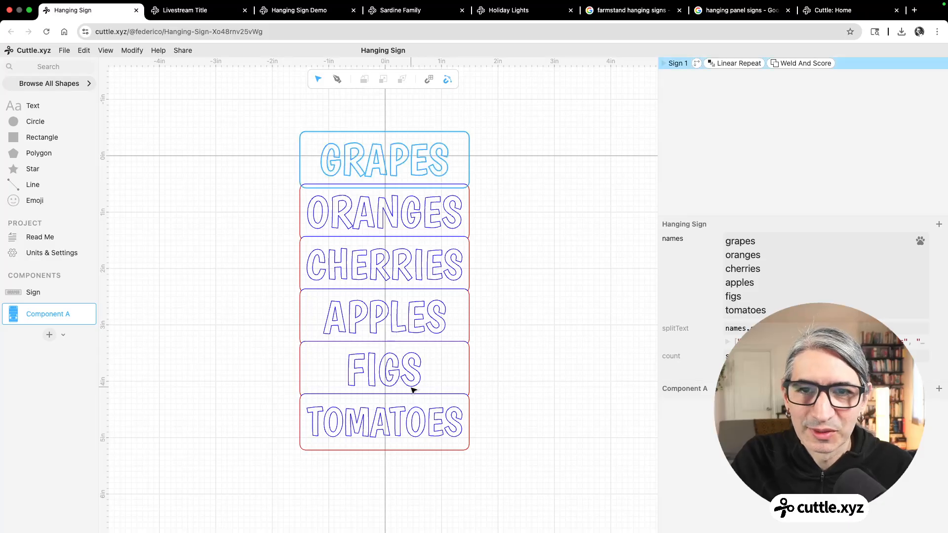
scroll(503, 370, "up", 3)
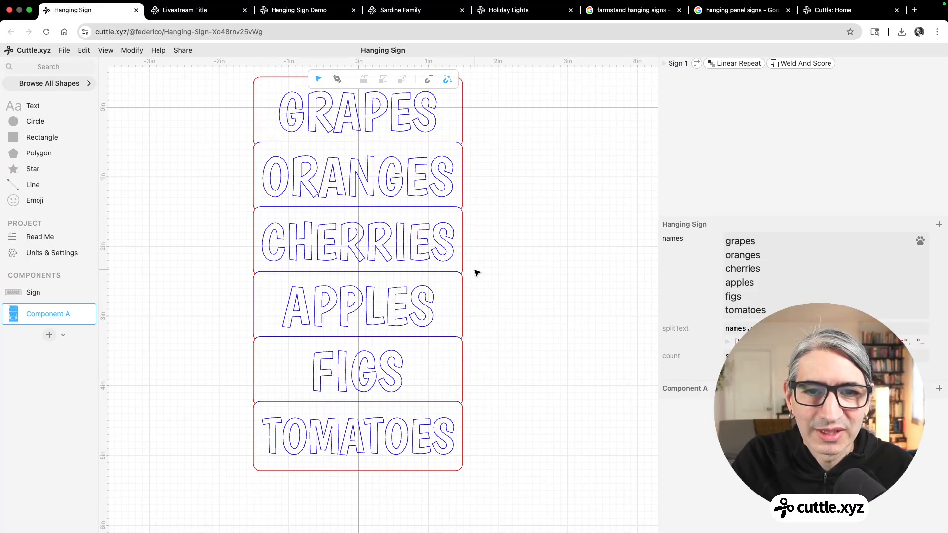
scroll(533, 201, "down", 3)
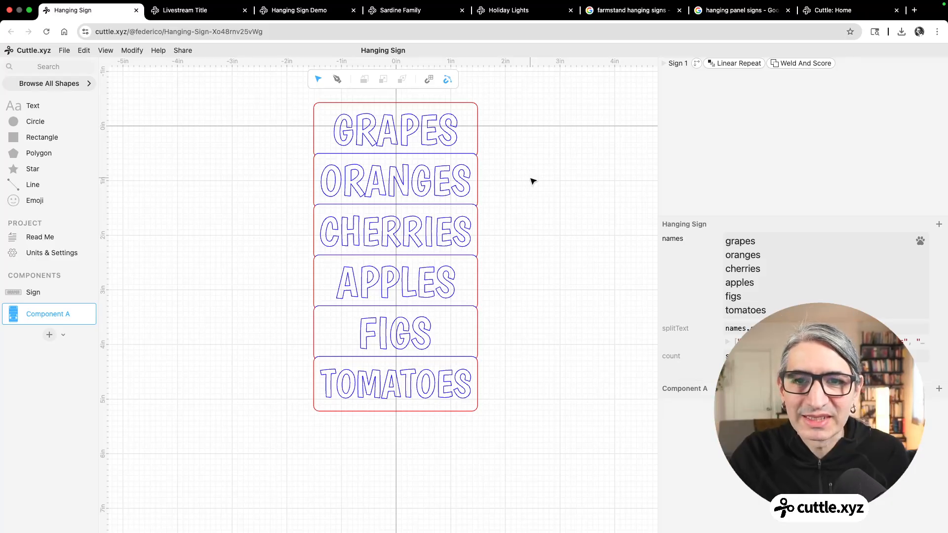
- Try a smaller vertical displacement in the Linear Repeat so the signs overlap more
left_click(744, 62)
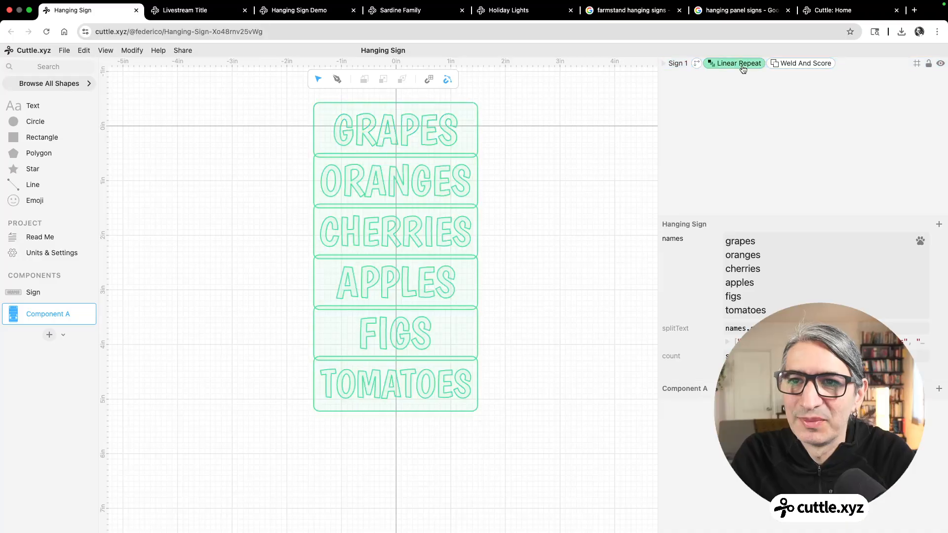
left_click_drag(834, 422, 834, 428)
left_click(560, 371)
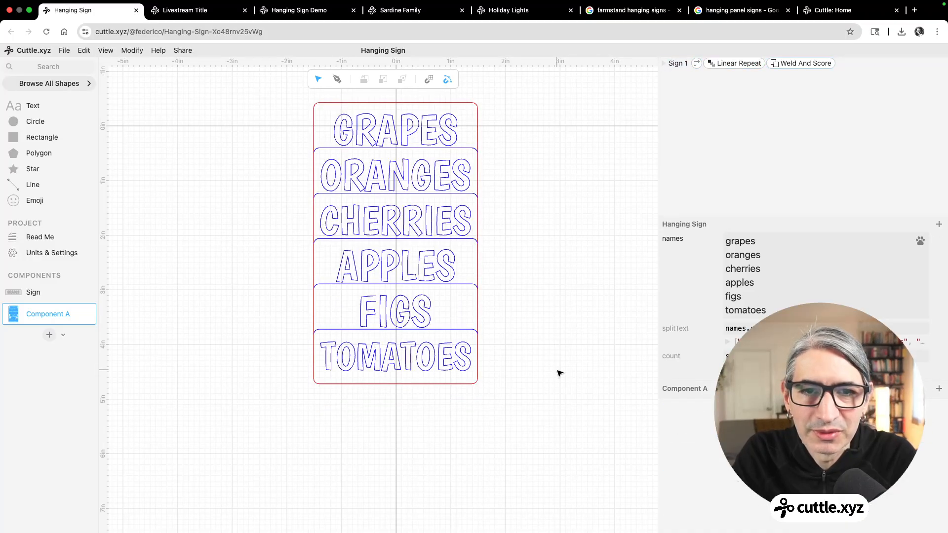
- Set the vertical displacement of Sign 1's Linear Repeat to 1.125 in so gaps separate the signs
left_click(745, 63)
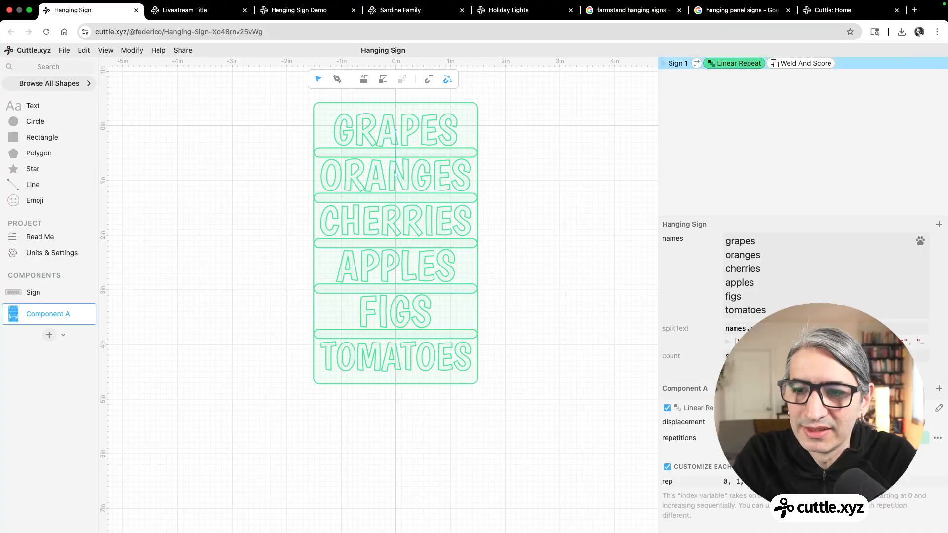
left_click_drag(834, 423, 834, 407)
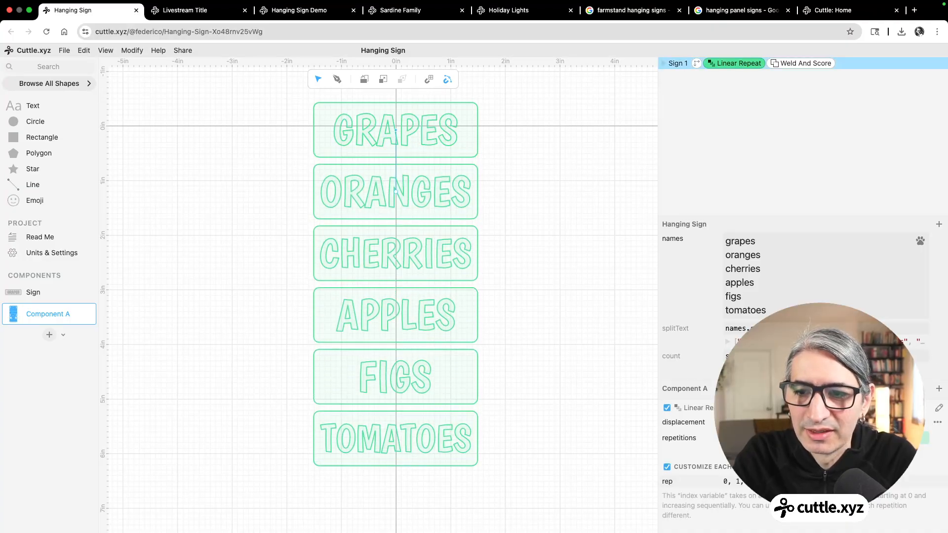
type("1.2")
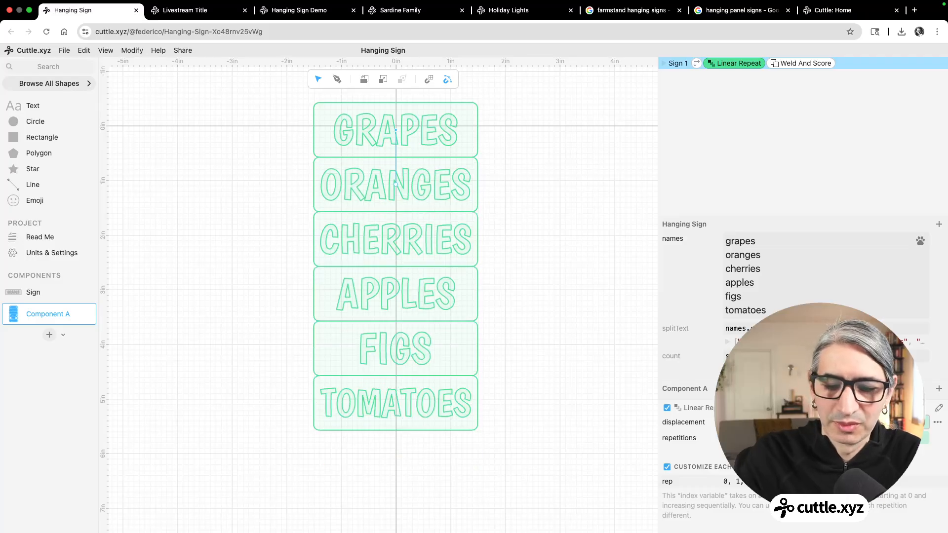
key("BackSpace")
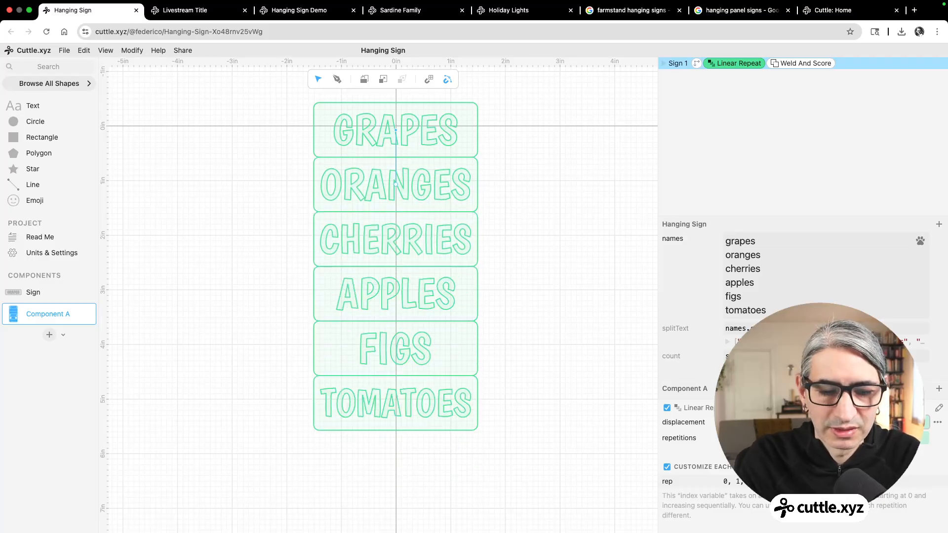
type("125")
left_click(583, 321)
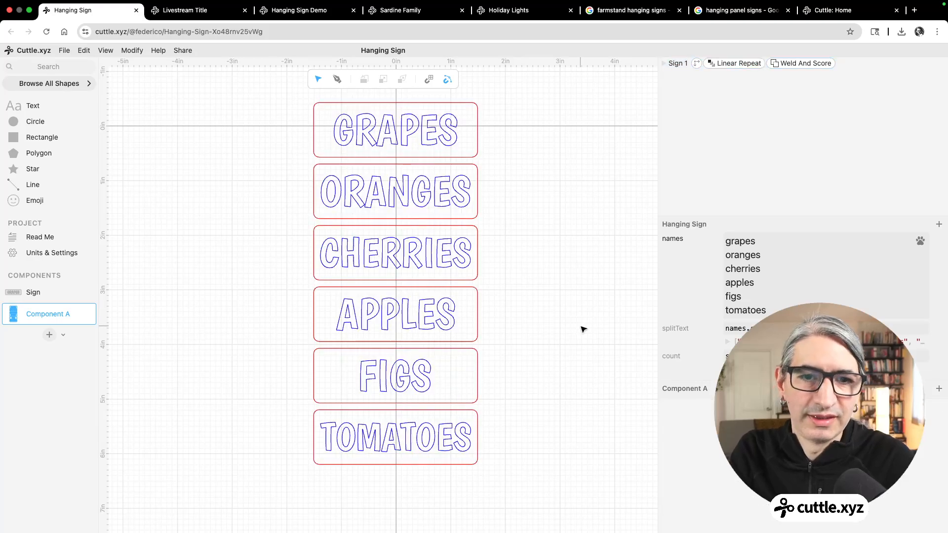
- Add a Pill shape from the basic shapes to the Sign component and rotate it 90° so it stands upright above the sign
scroll(564, 295, "up", 2)
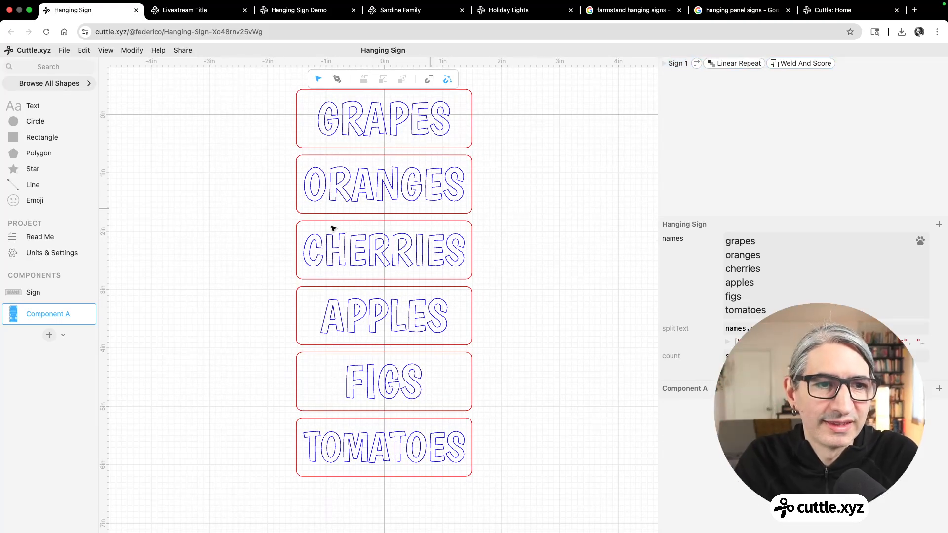
left_click(37, 294)
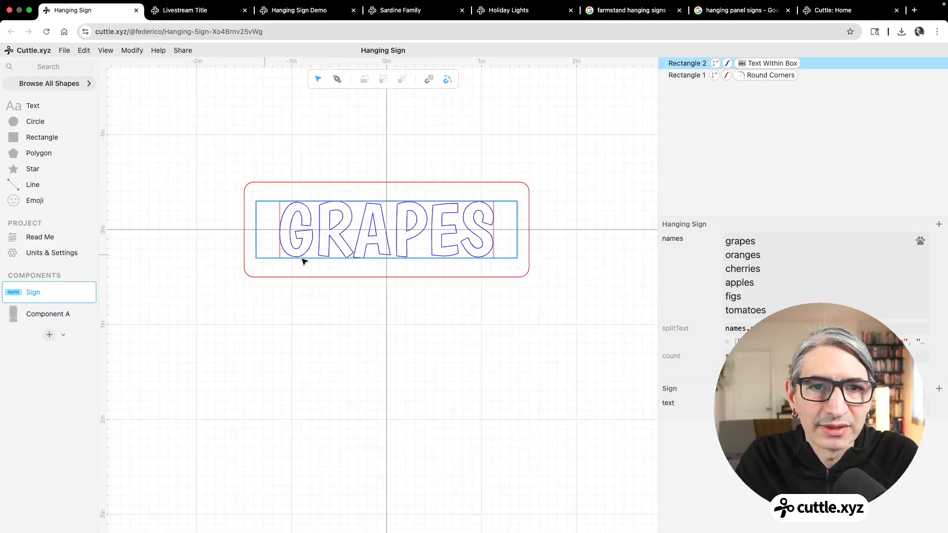
scroll(360, 273, "up", 5)
left_click_drag(396, 365, 381, 364)
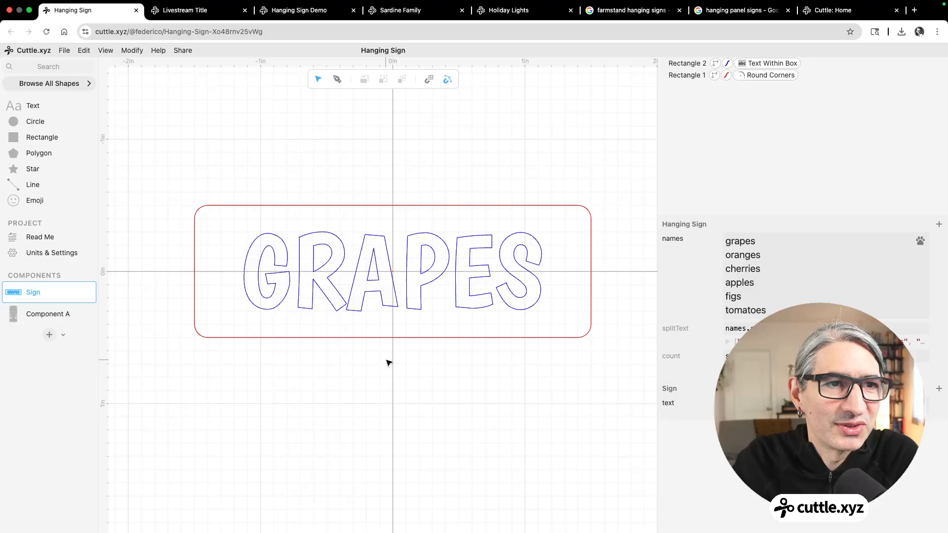
left_click(59, 68)
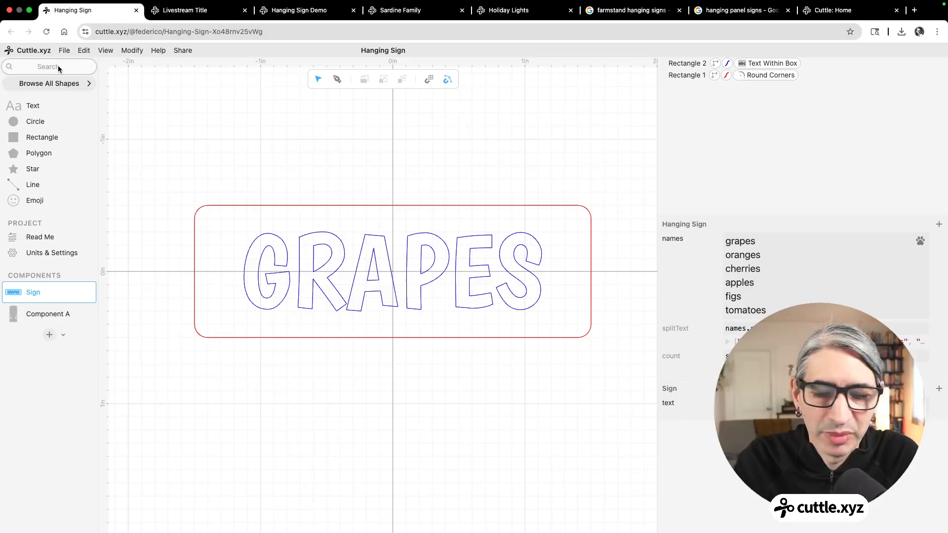
type("pill")
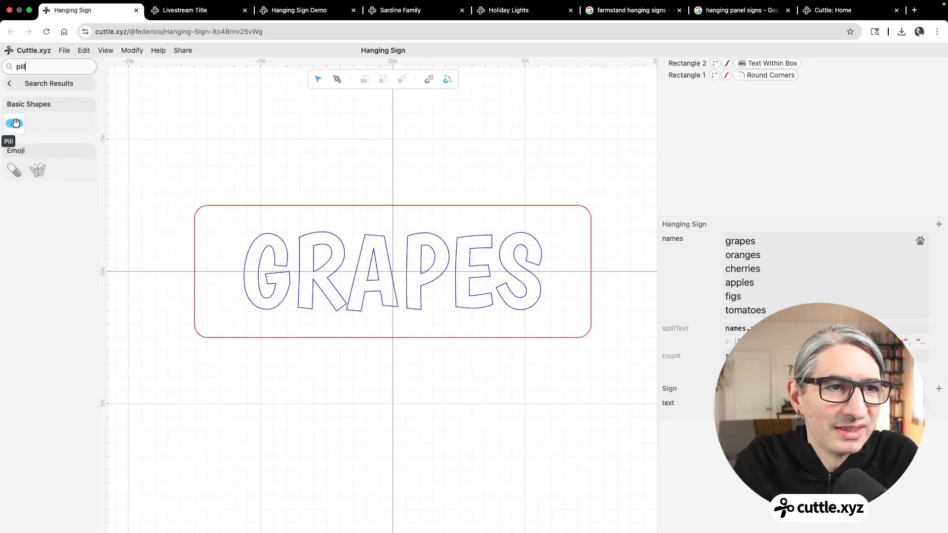
left_click_drag(15, 124, 284, 156)
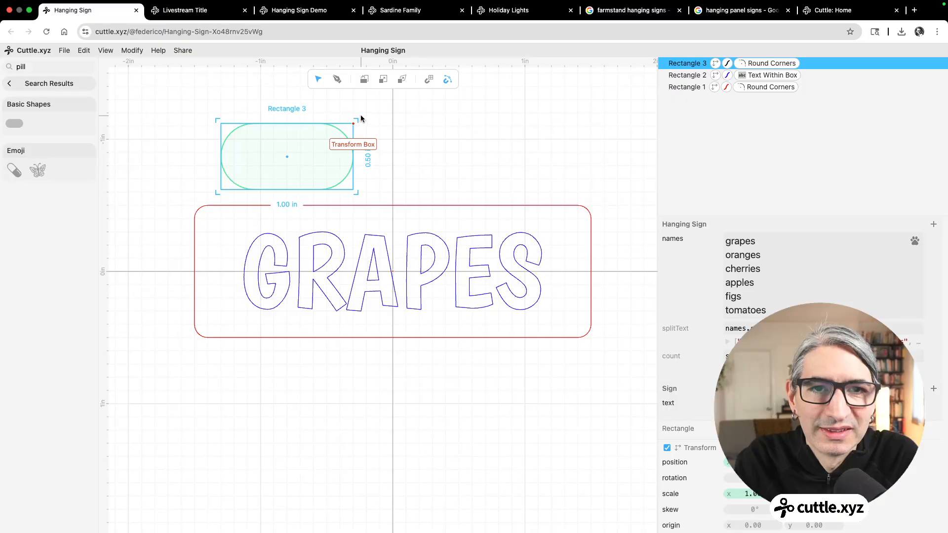
left_click_drag(361, 115, 321, 197)
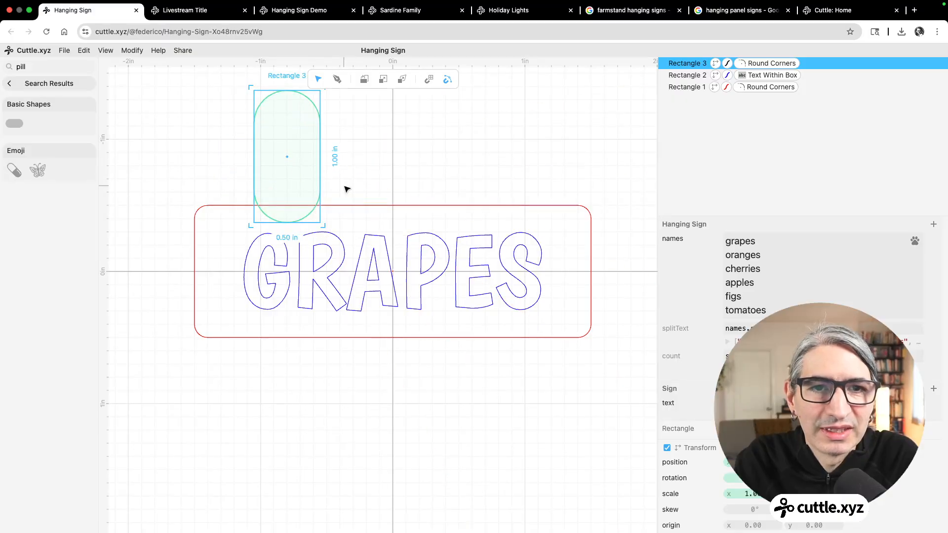
scroll(750, 236, "down", 2)
scroll(750, 235, "up", 2)
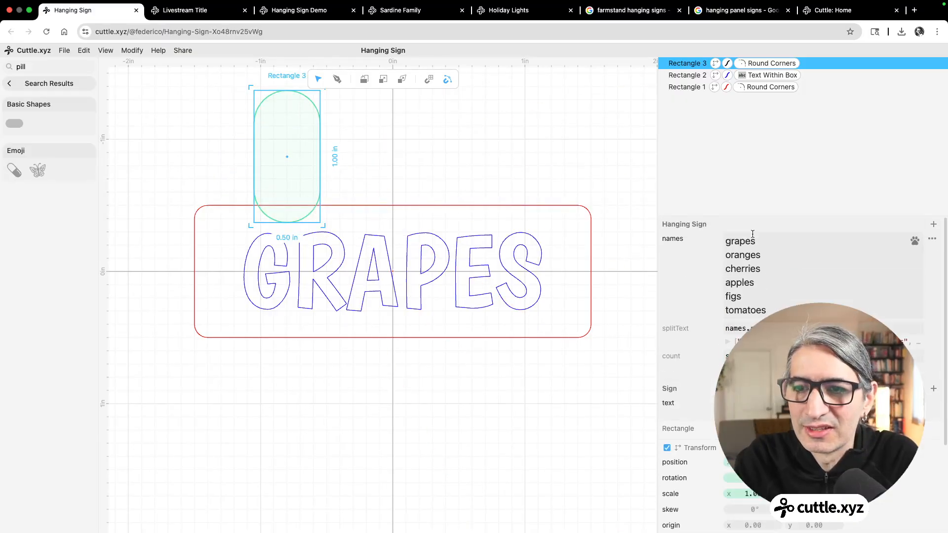
- Collapse the Hanging Sign parameters and scale the pill to 0.4 in tall and about 0.13 in wide
left_click(715, 225)
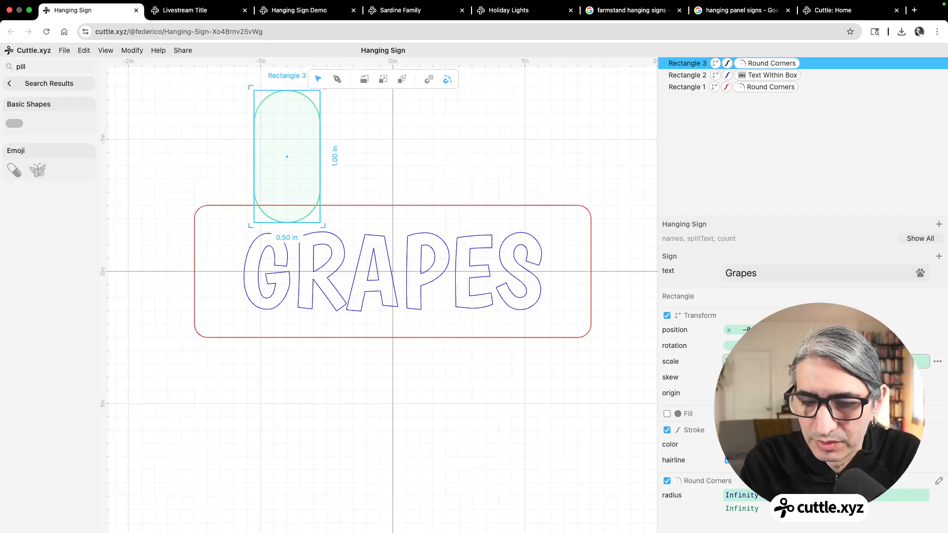
type("0.4")
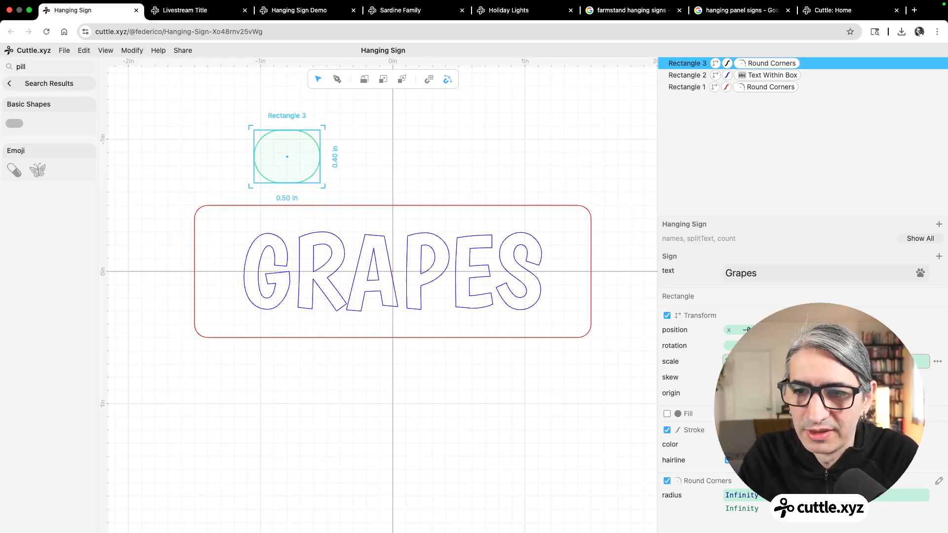
type("0.12")
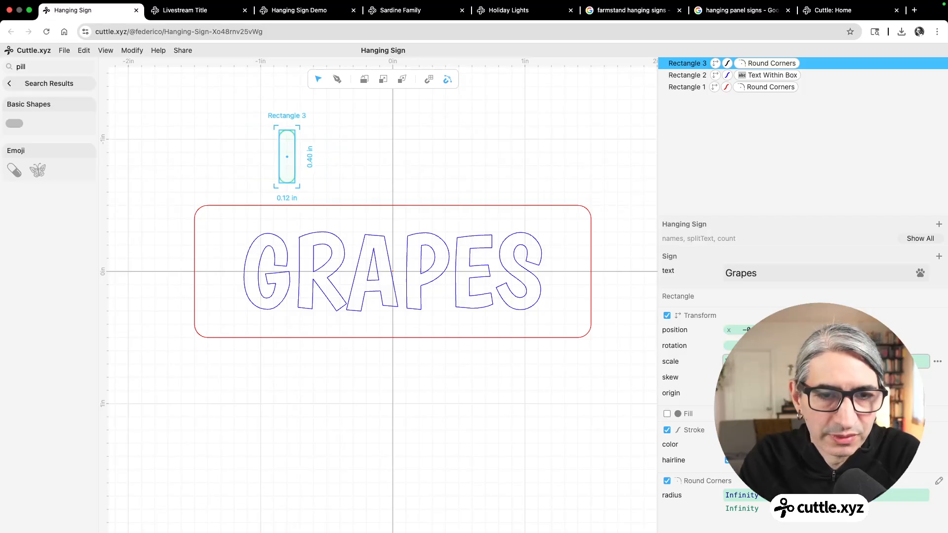
type("5")
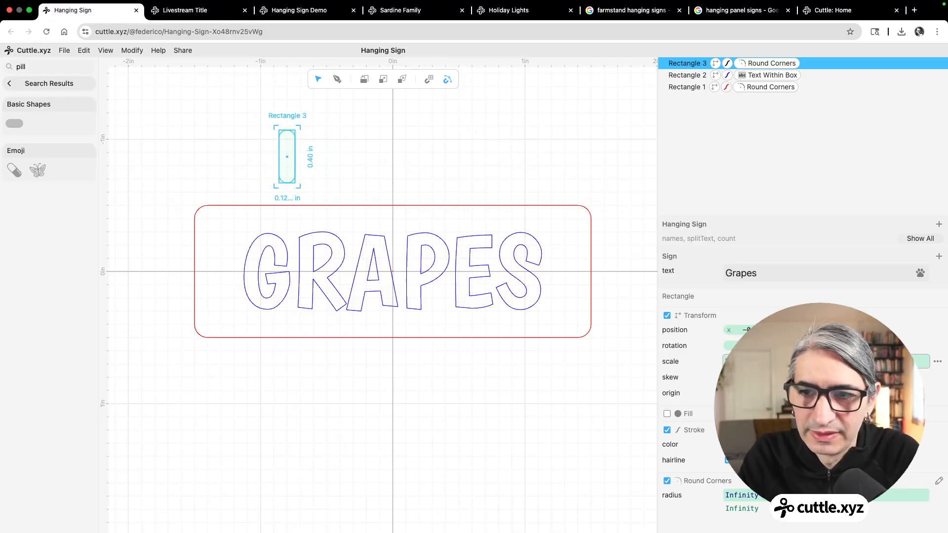
key("BackSpace")
type("5")
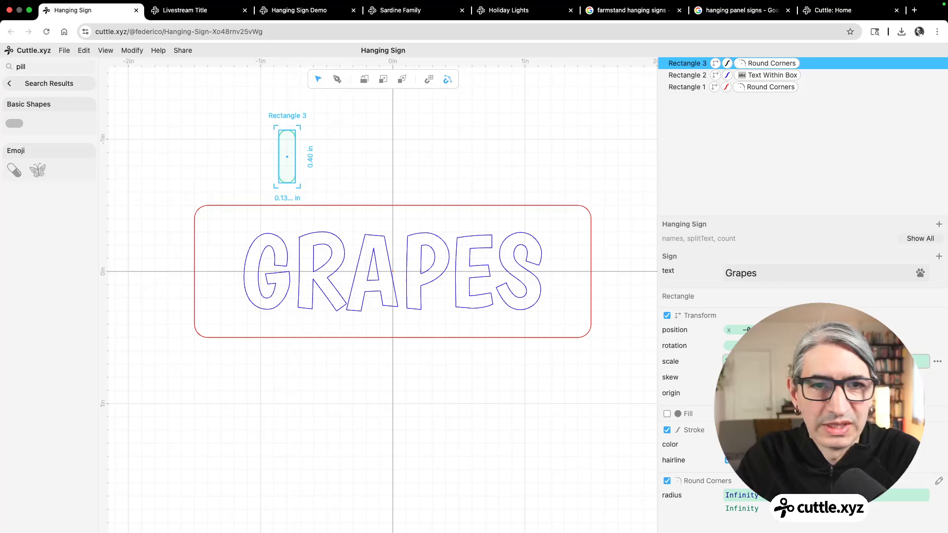
- Move the pill onto the sign's upper edge near its left corner and nudge it slightly left through its x position
left_click_drag(286, 165, 246, 206)
left_click(245, 141)
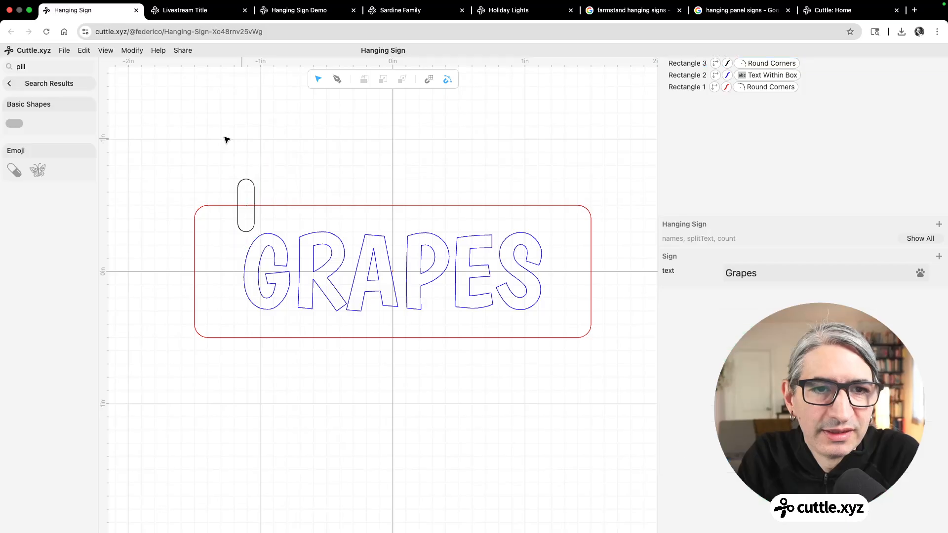
left_click(40, 88)
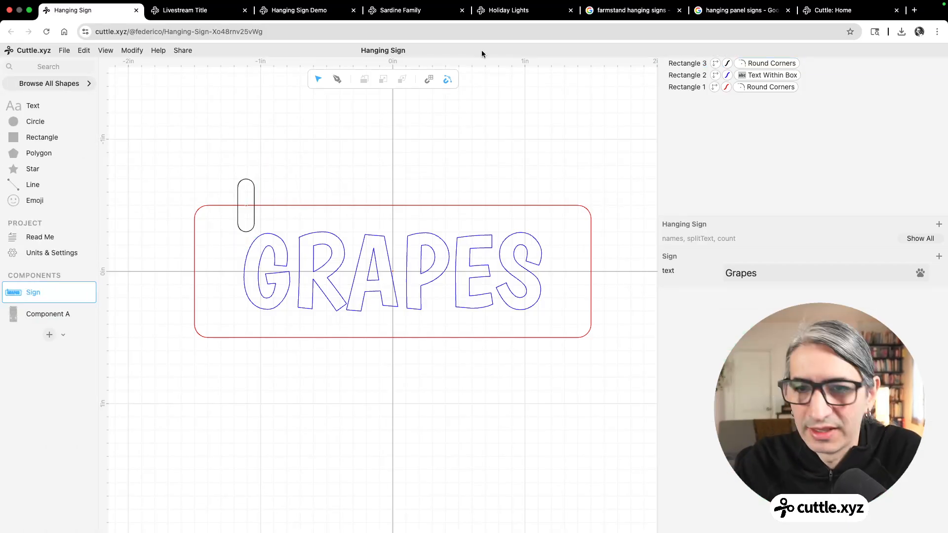
left_click(251, 184)
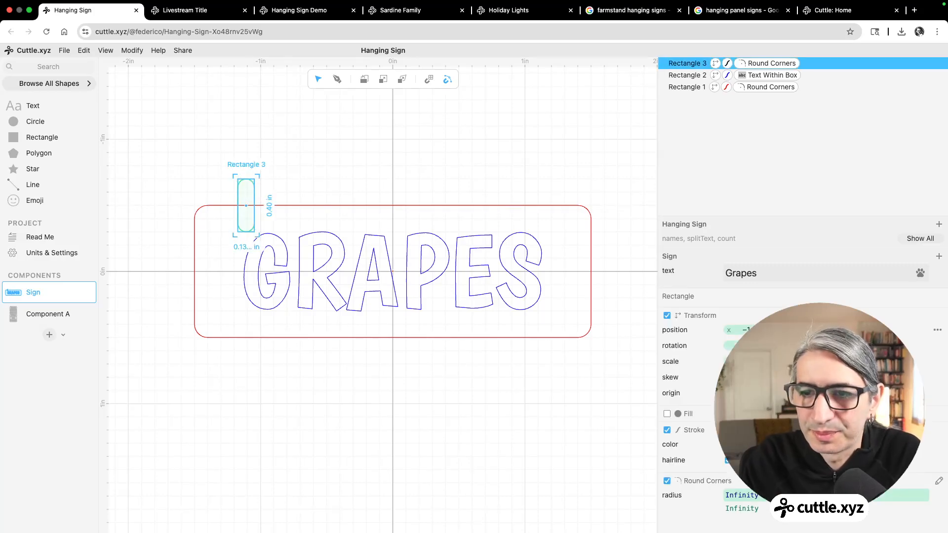
left_click(770, 329)
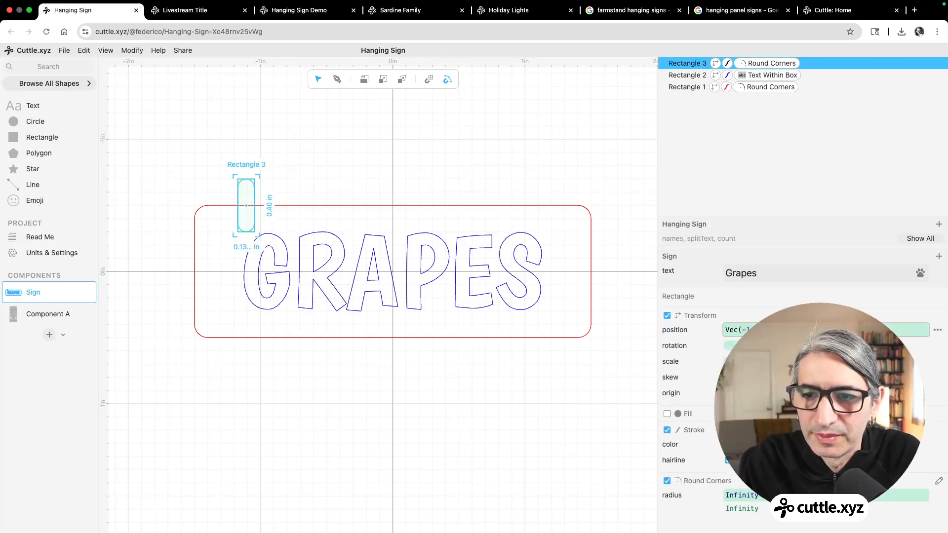
key("Up")
key("Down")
key("Down")
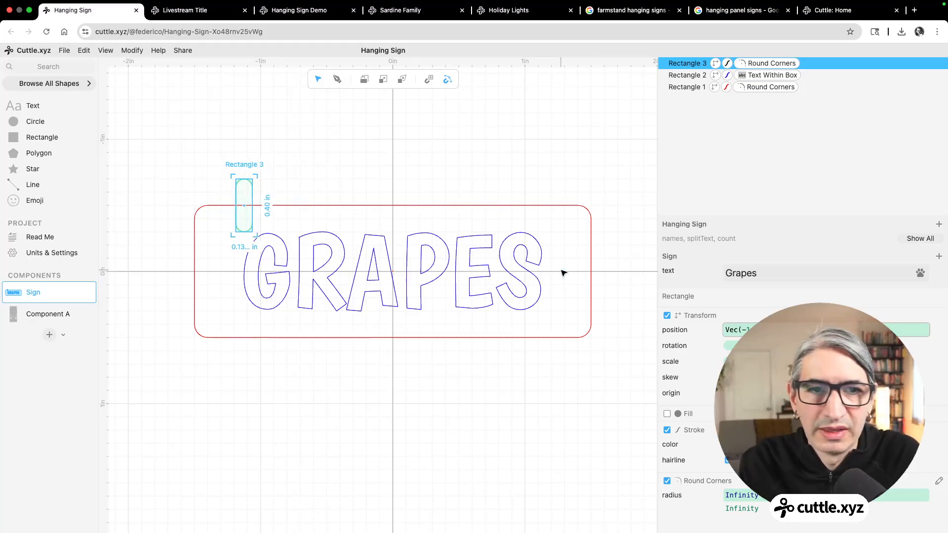
- Check how the pill bridges the repeated signs in Component A, and move it slightly higher in the Sign component
left_click(54, 315)
scroll(497, 275, "down", 1)
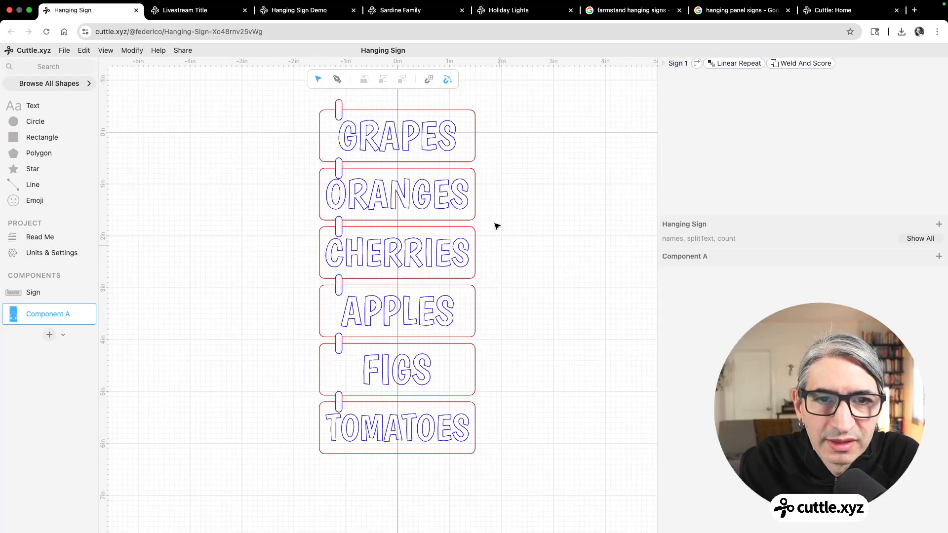
left_click(338, 122)
scroll(345, 262, "up", 2)
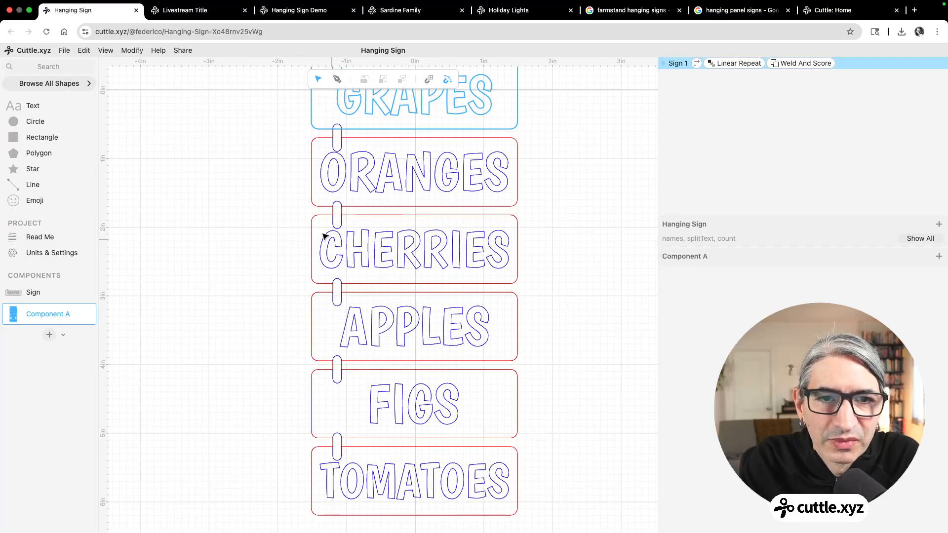
scroll(265, 212, "up", 5)
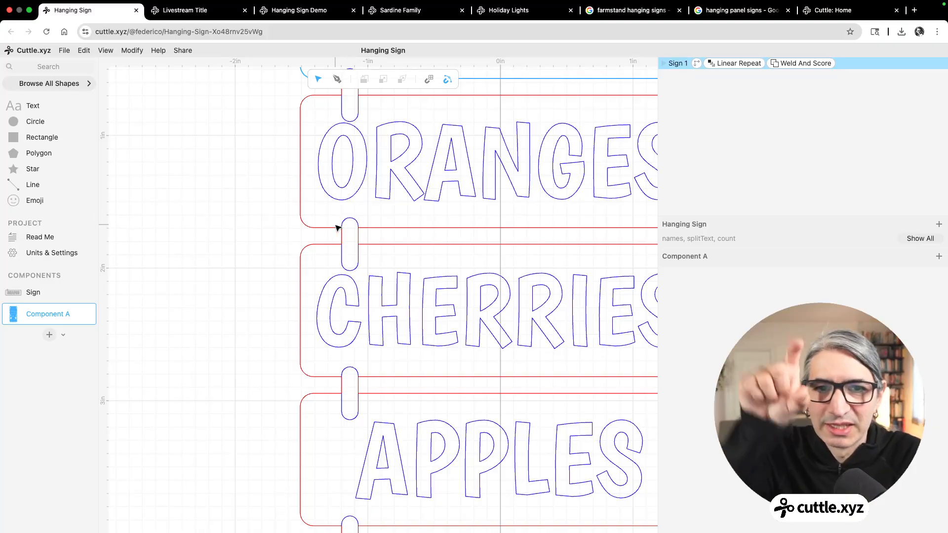
left_click(199, 174)
left_click(52, 294)
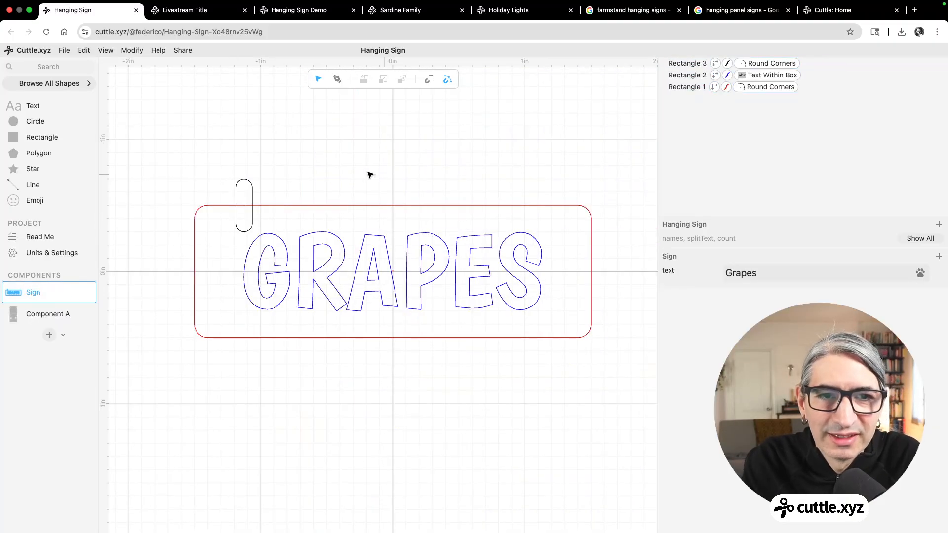
left_click(245, 200)
left_click_drag(244, 205, 243, 196)
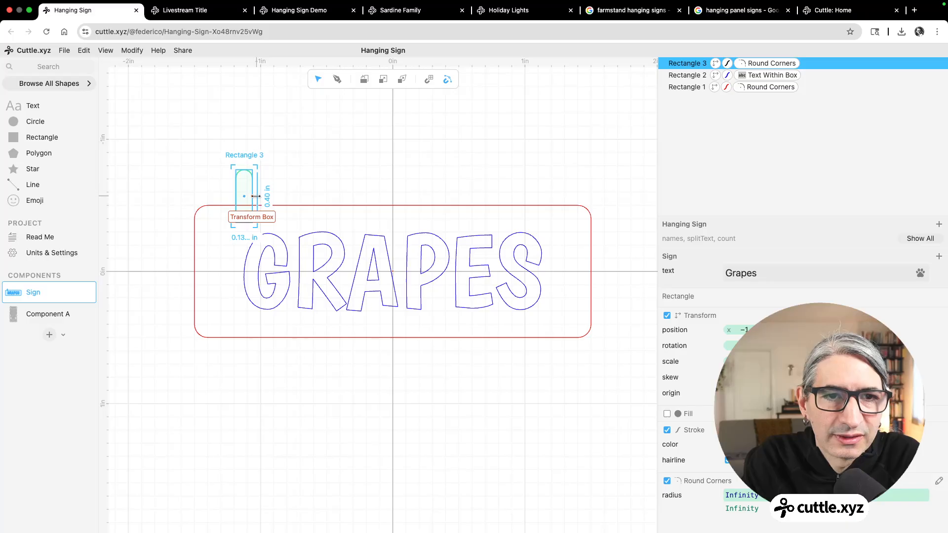
- Inspect the pill connectors between all the repeated signs in Component A
left_click(22, 316)
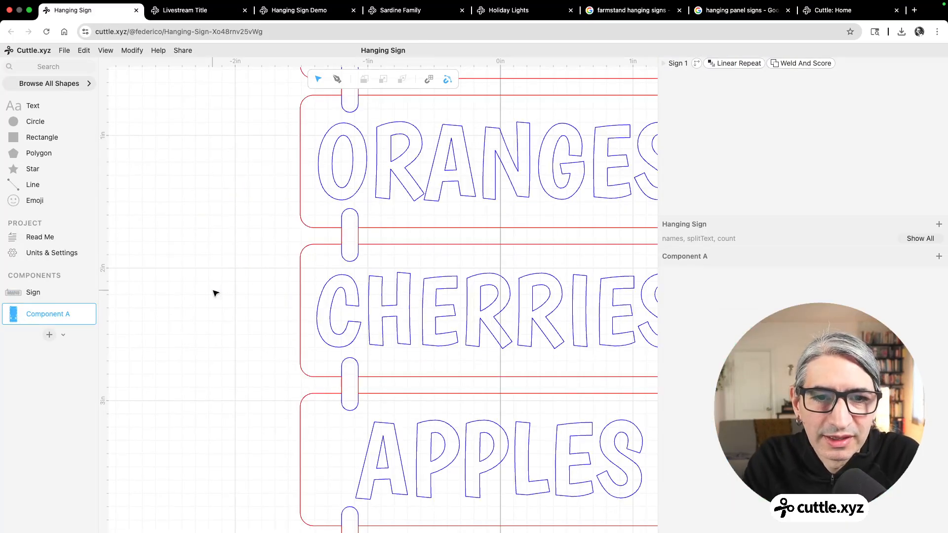
scroll(214, 292, "down", 5)
scroll(203, 292, "down", 2)
scroll(205, 293, "up", 2)
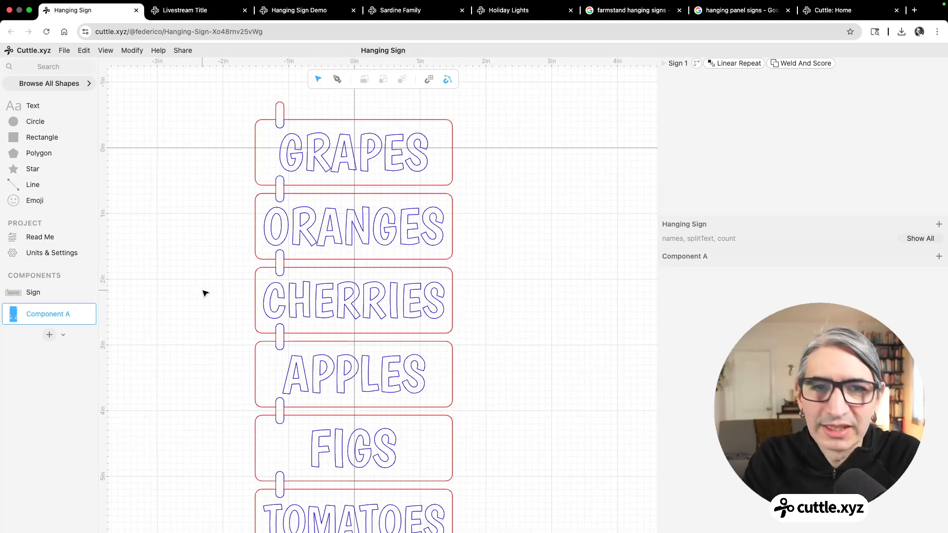
scroll(204, 293, "down", 1)
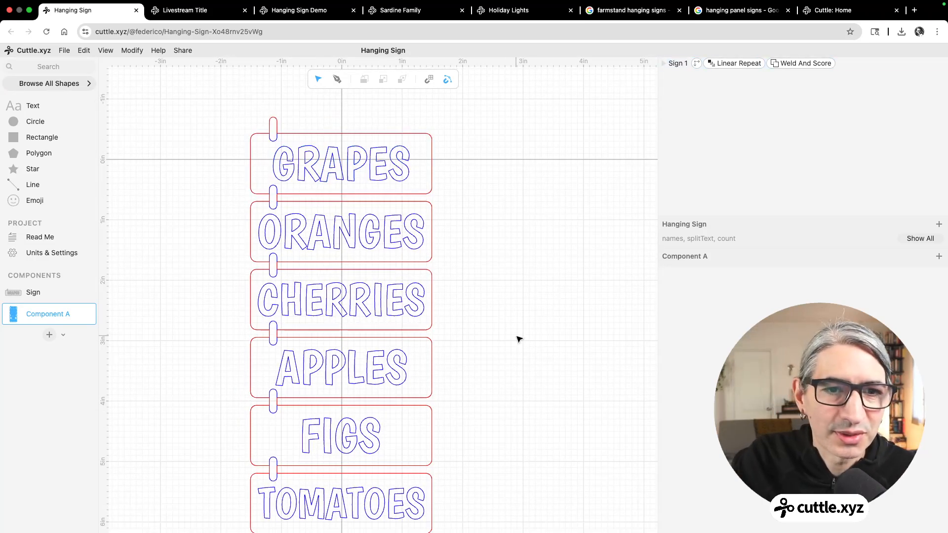
scroll(509, 373, "up", 2)
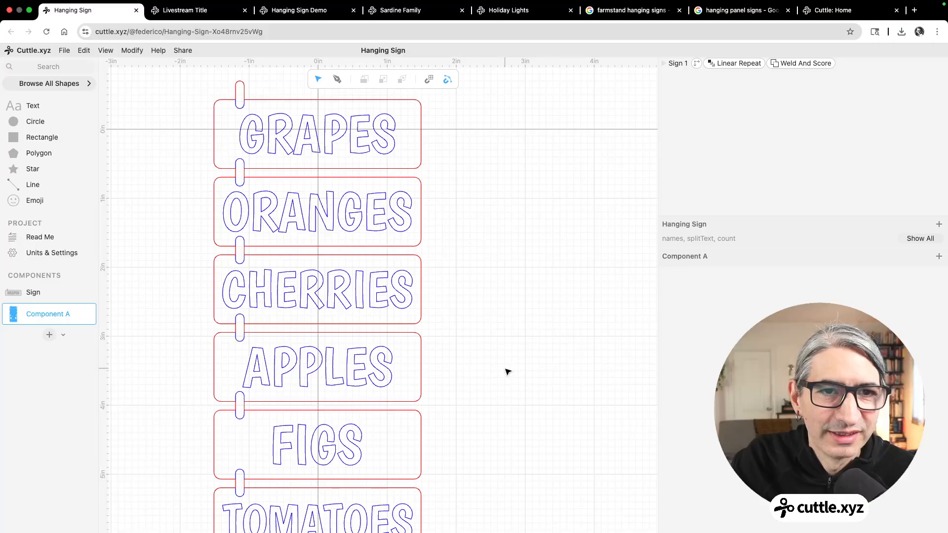
scroll(509, 371, "down", 1)
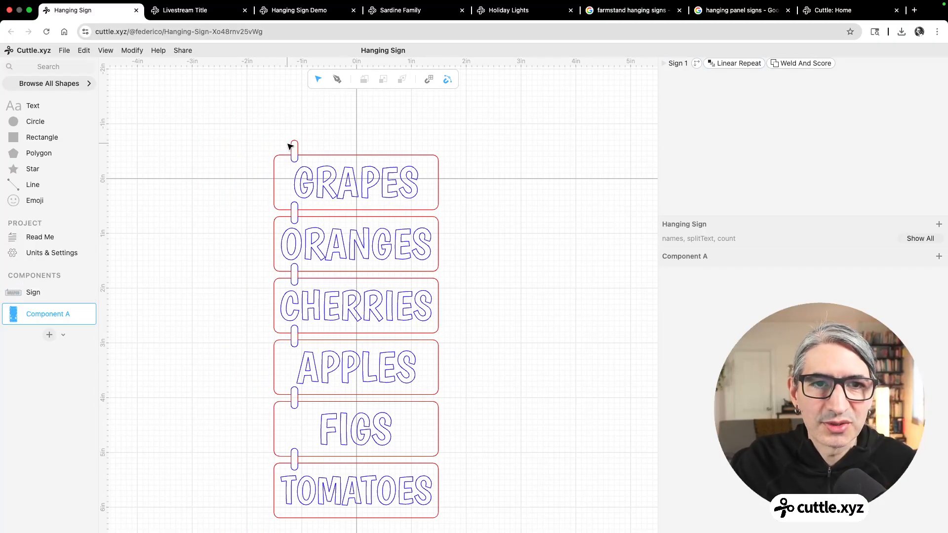
- Set the pill's stroke color to red in the Sign component
left_click(54, 293)
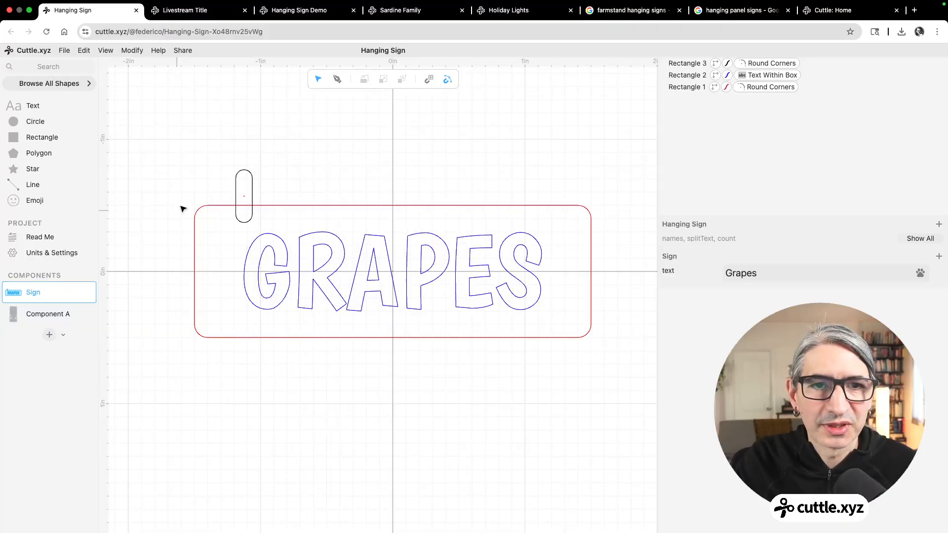
scroll(188, 195, "down", 1)
left_click_drag(190, 192, 197, 194)
left_click(252, 171)
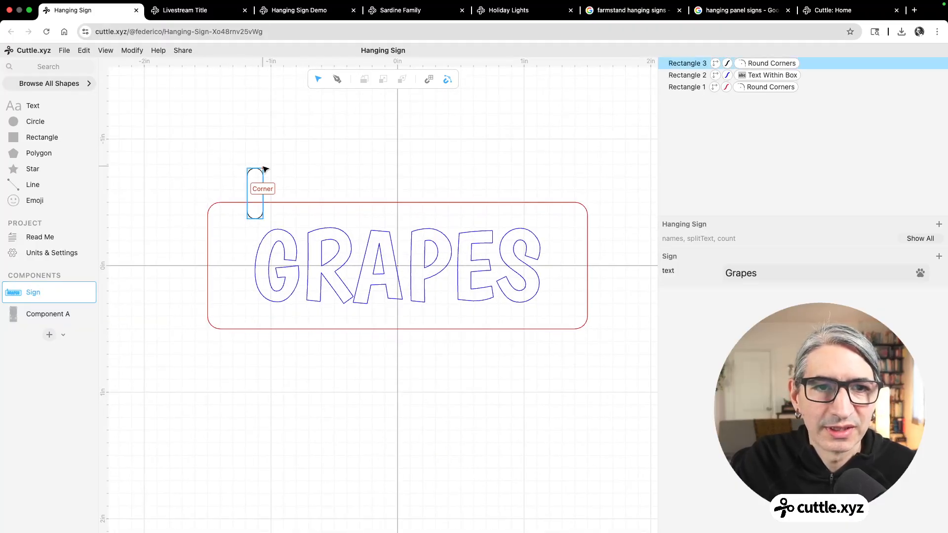
left_click(732, 444)
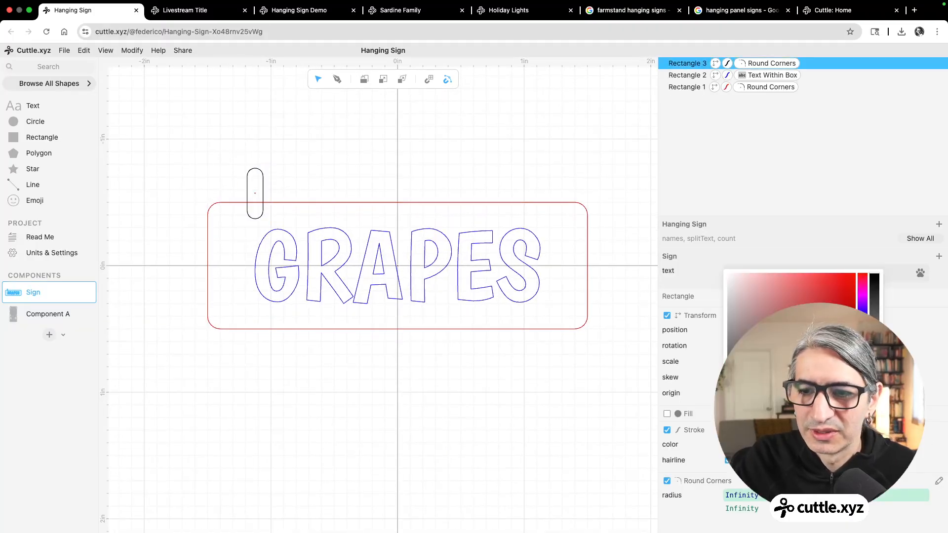
left_click(748, 421)
left_click(464, 405)
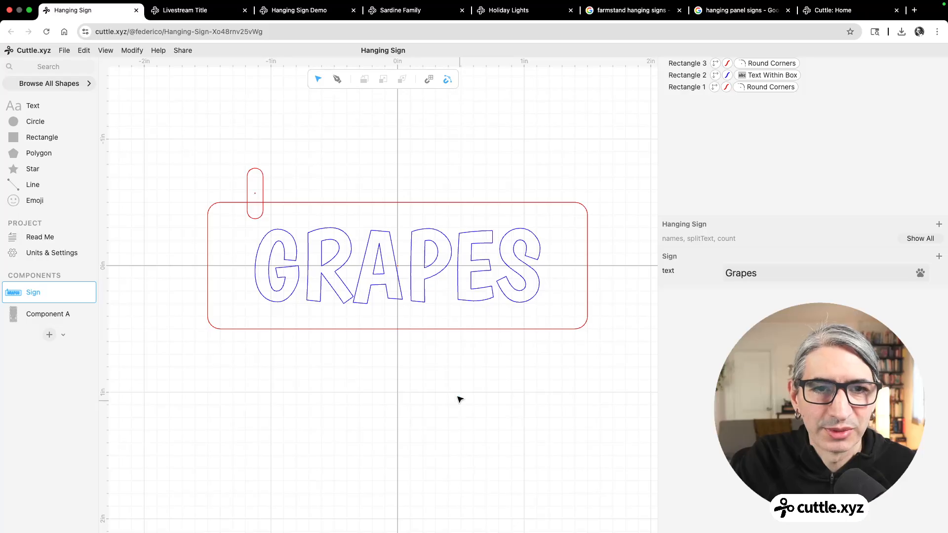
- Apply a Mirror Repeat to the pill across the sign's vertical centre line and check the connectors in Component A
left_click(254, 170)
left_click(127, 51)
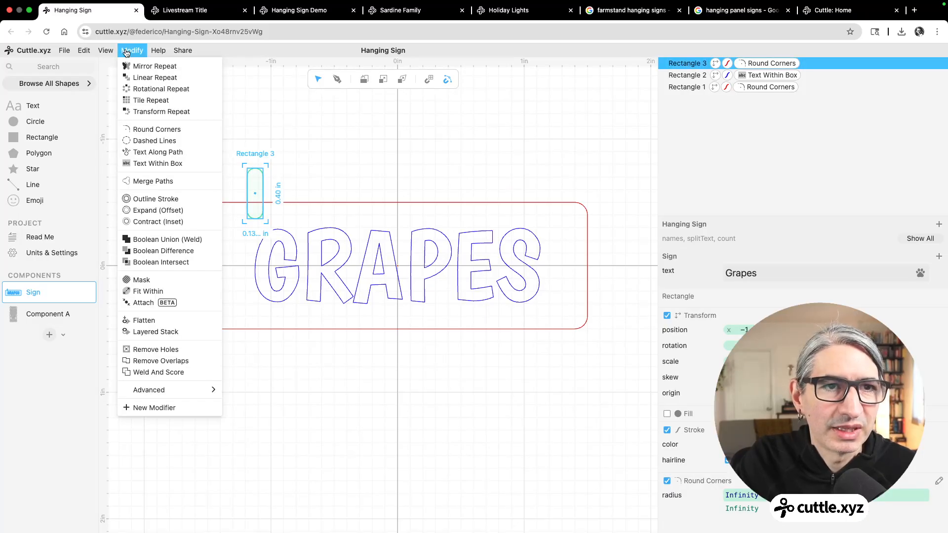
left_click(135, 68)
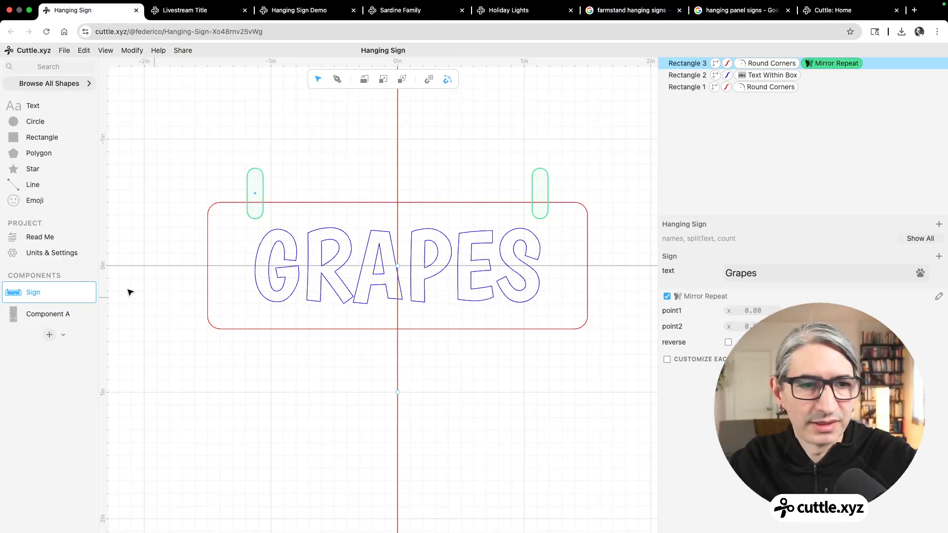
left_click(29, 318)
scroll(275, 267, "down", 1)
left_click_drag(258, 269, 297, 276)
scroll(291, 278, "up", 1)
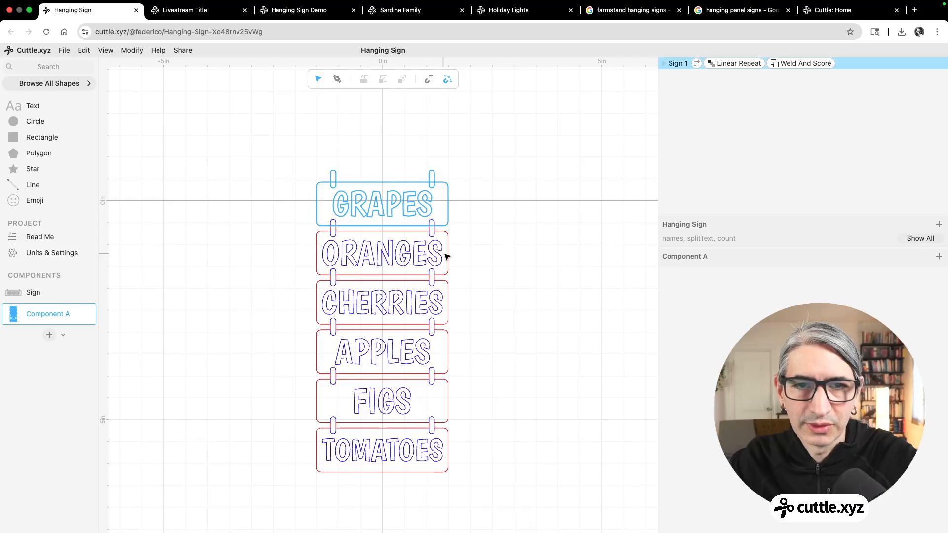
- Show all project parameters and delete figs and tomatoes from the names list, leaving no trailing blank line
left_click(906, 245)
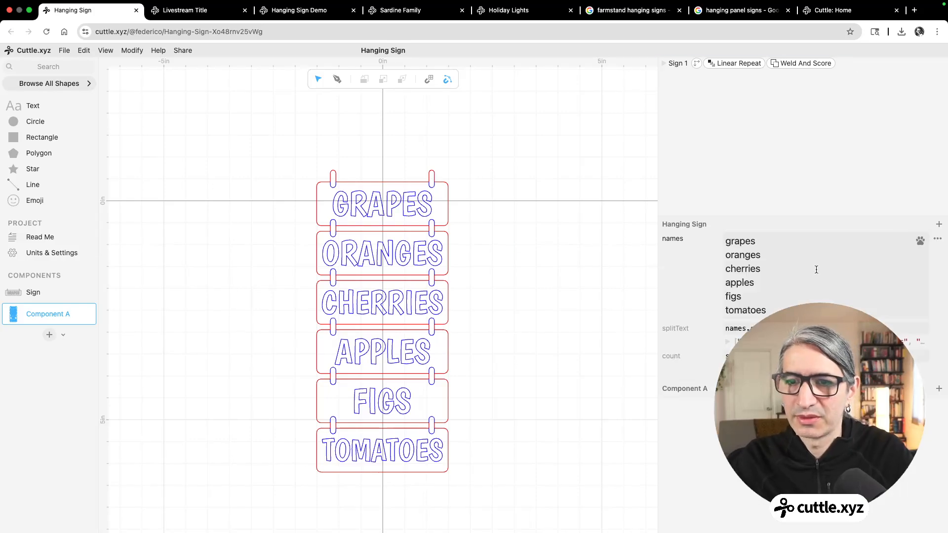
left_click_drag(783, 306, 711, 301)
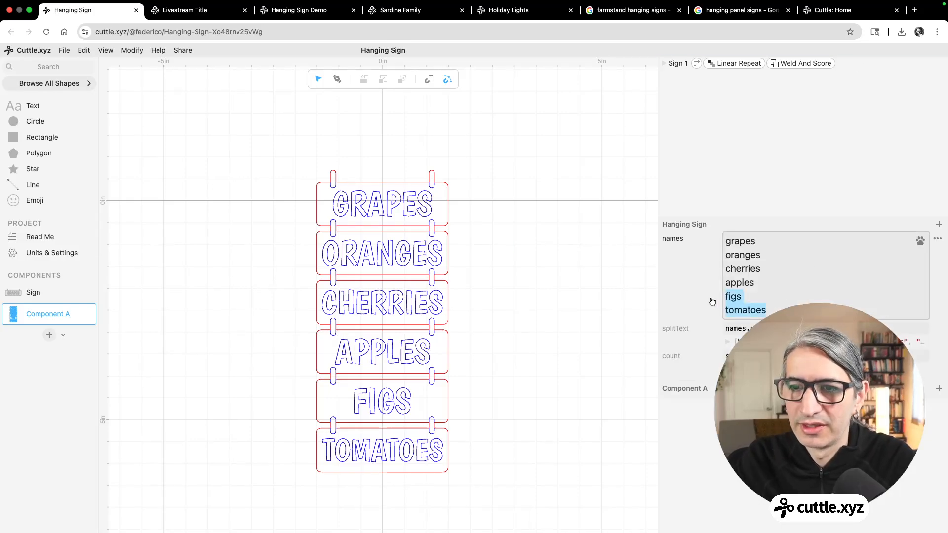
key("BackSpace")
key("BackSpace")
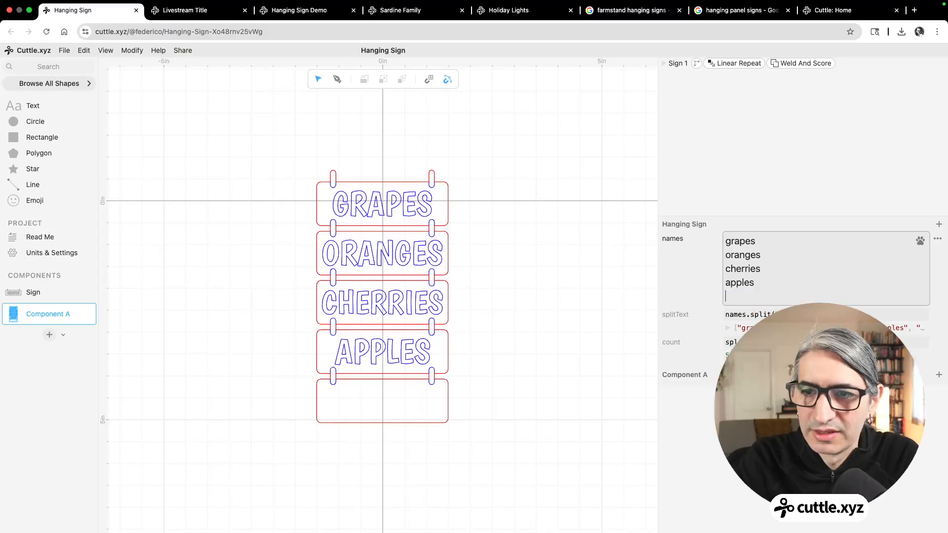
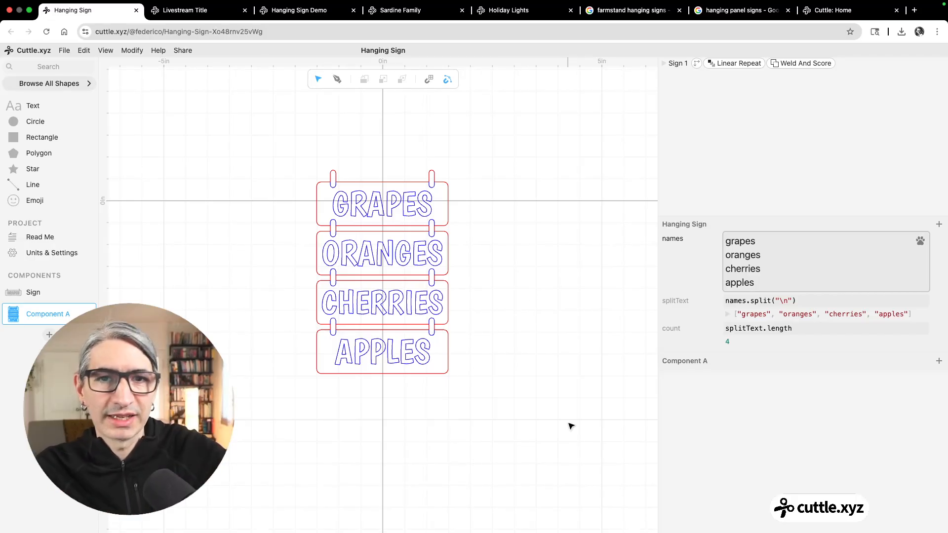
- Examine how the Weld And Score modifier affects the repeated signs in Component A
left_click(799, 63)
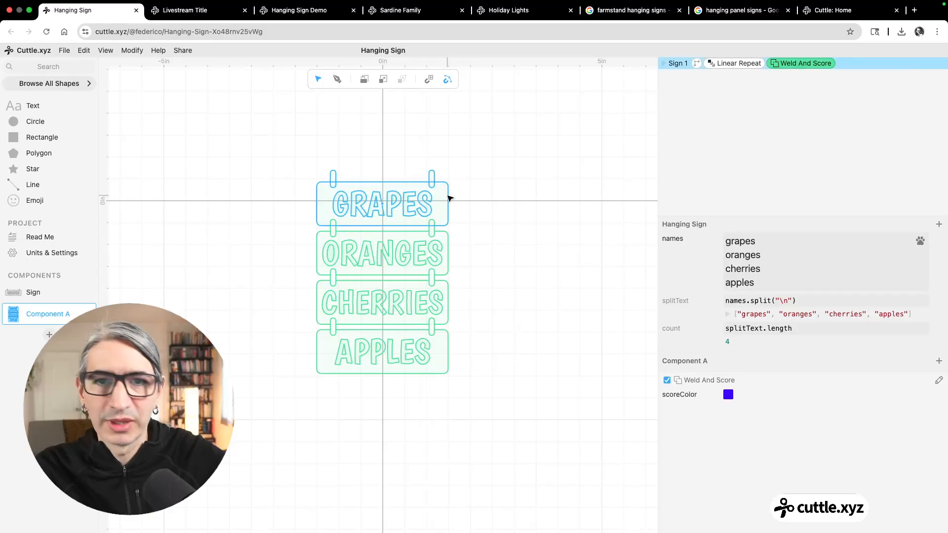
left_click(546, 387)
left_click_drag(286, 170, 417, 363)
left_click(479, 345)
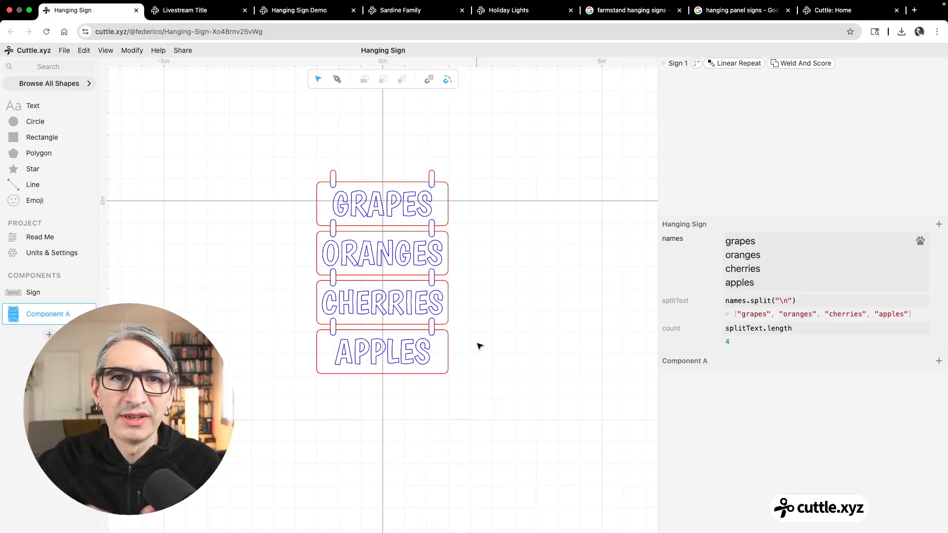
- Review the Sardine Family, Holiday Lights and Hanging Sign Demo templates, and return to the Hanging Sign project
left_click(400, 10)
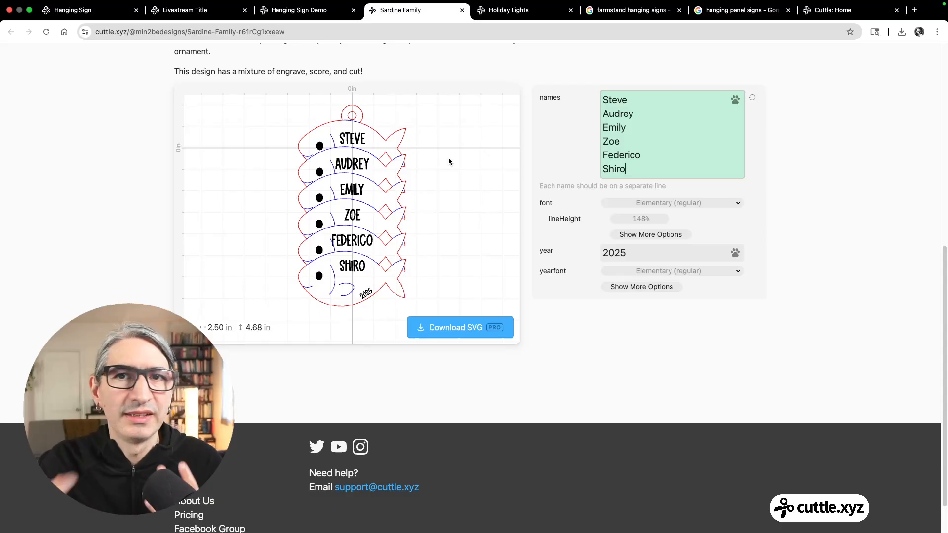
left_click(513, 11)
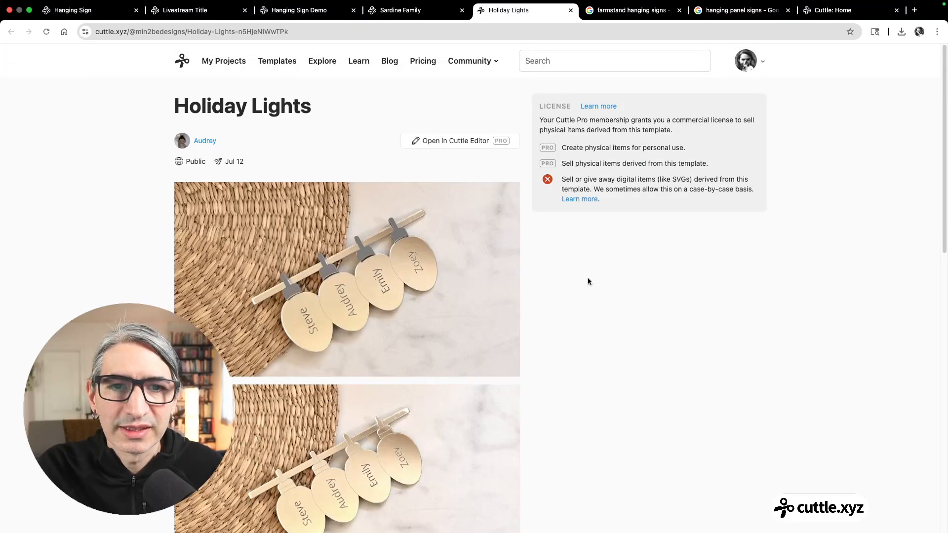
scroll(558, 376, "down", 15)
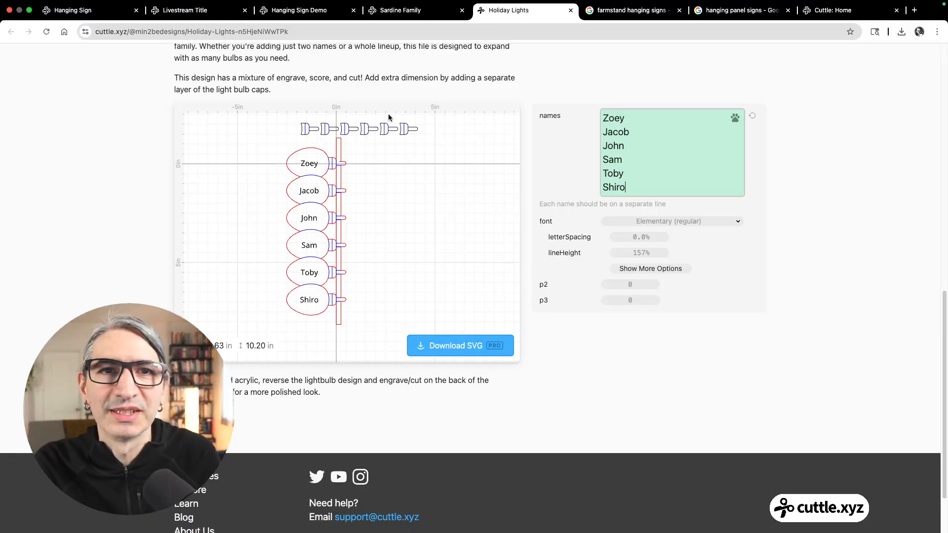
left_click(301, 14)
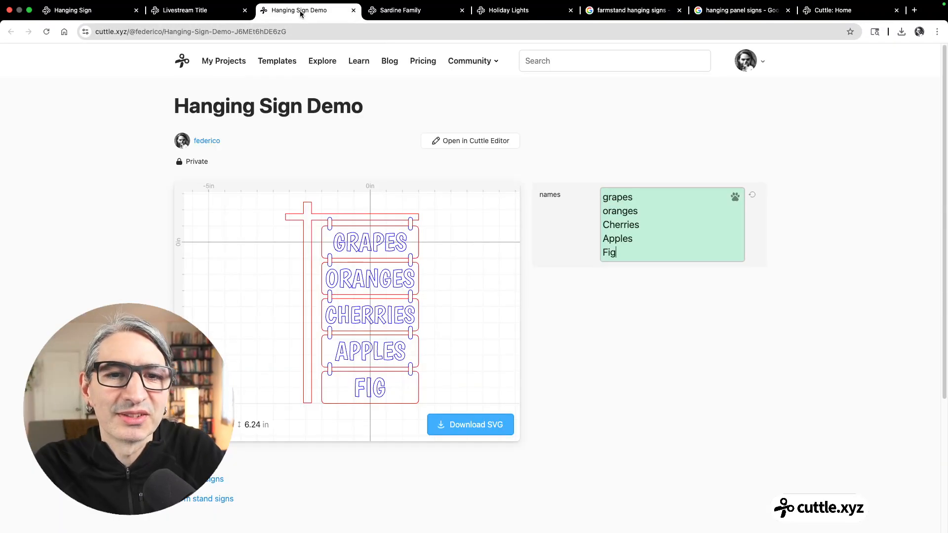
left_click(181, 14)
left_click(98, 12)
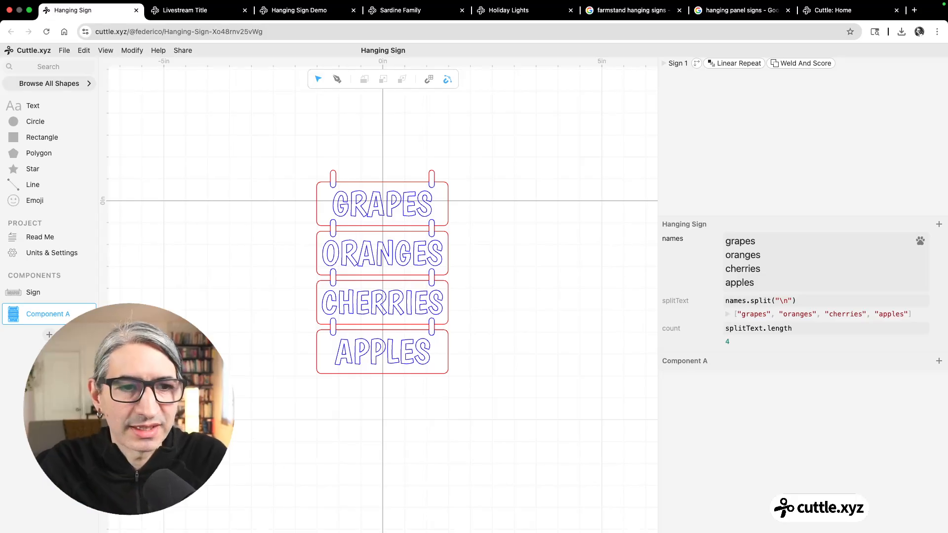
- Open the Sign component and hide the rectangle that holds the Text Within Box lettering
left_click(26, 292)
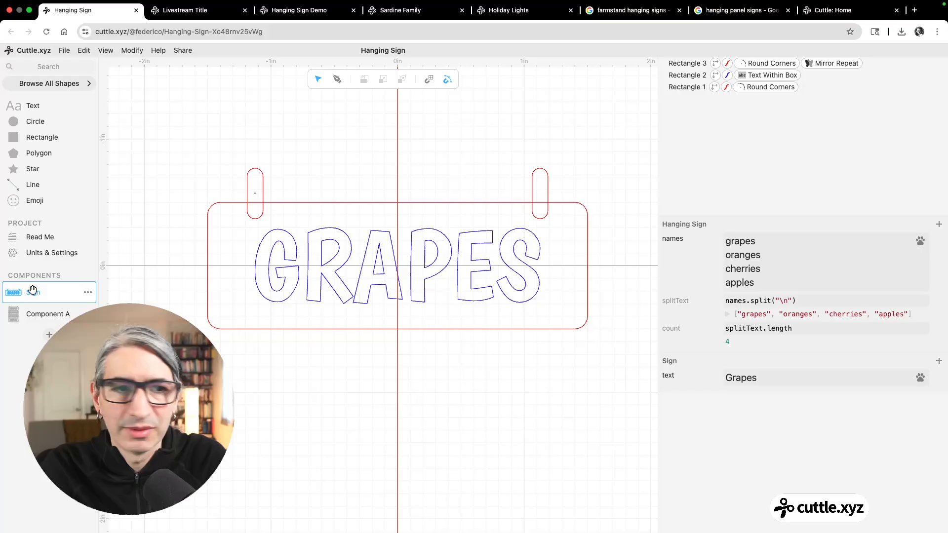
double_click(33, 294)
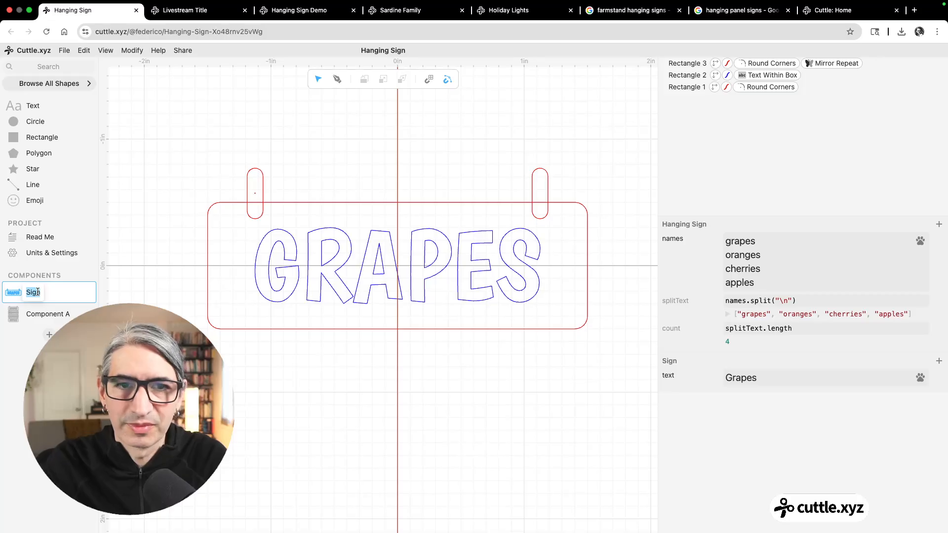
key("Return")
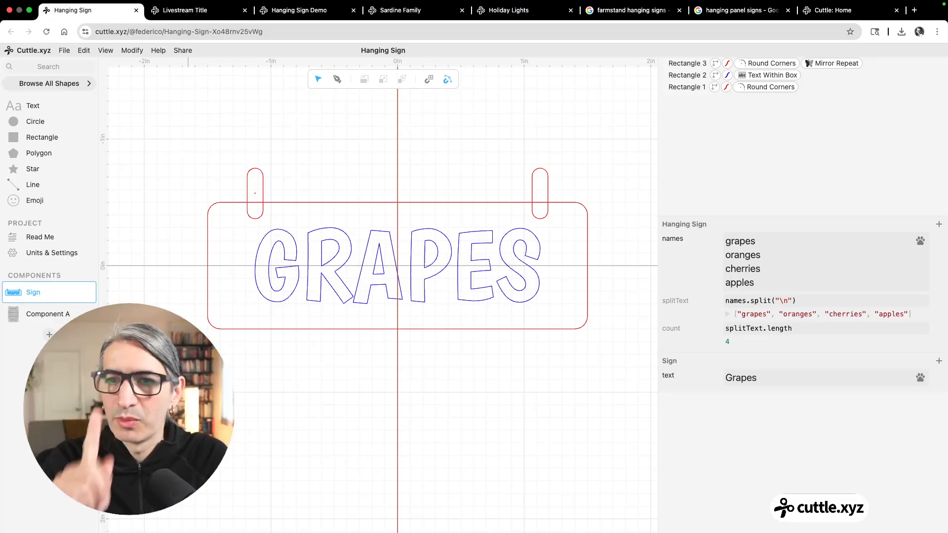
left_click(460, 248)
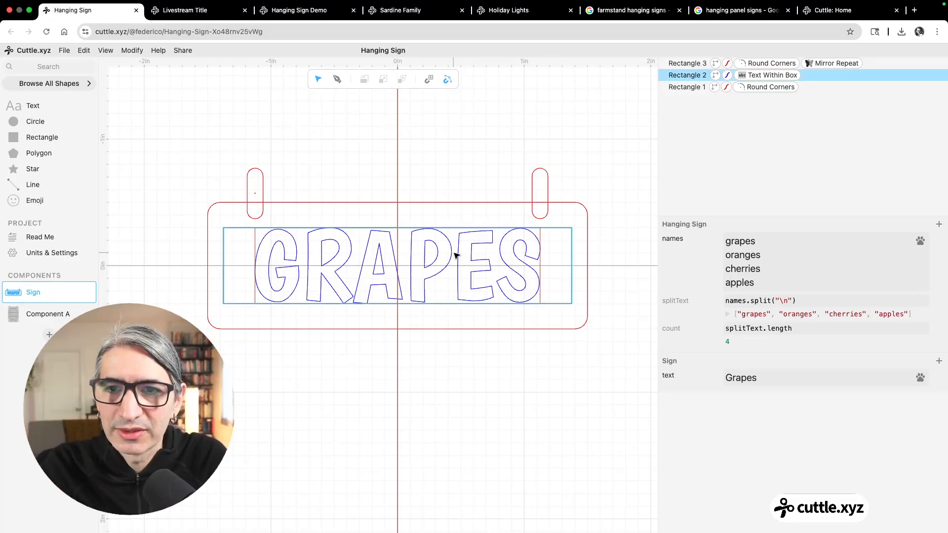
left_click(455, 255)
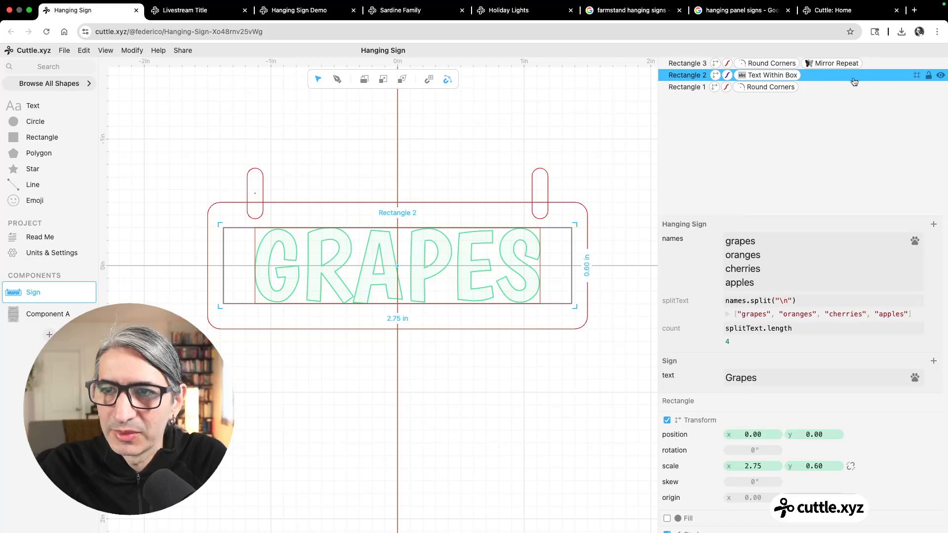
left_click(940, 75)
left_click(484, 127)
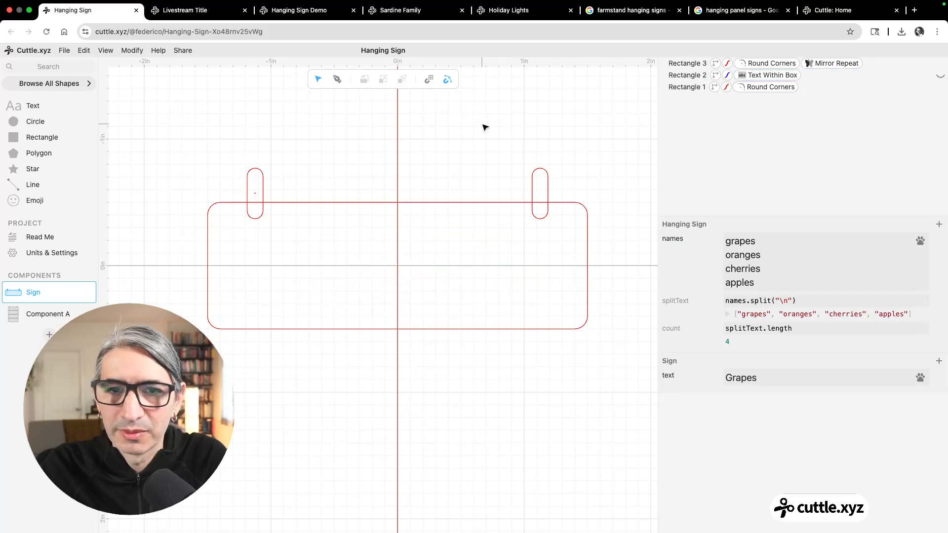
- Group the mirrored pills with the sign's panel rectangle and extract the group as a component
left_click_drag(190, 131, 613, 398)
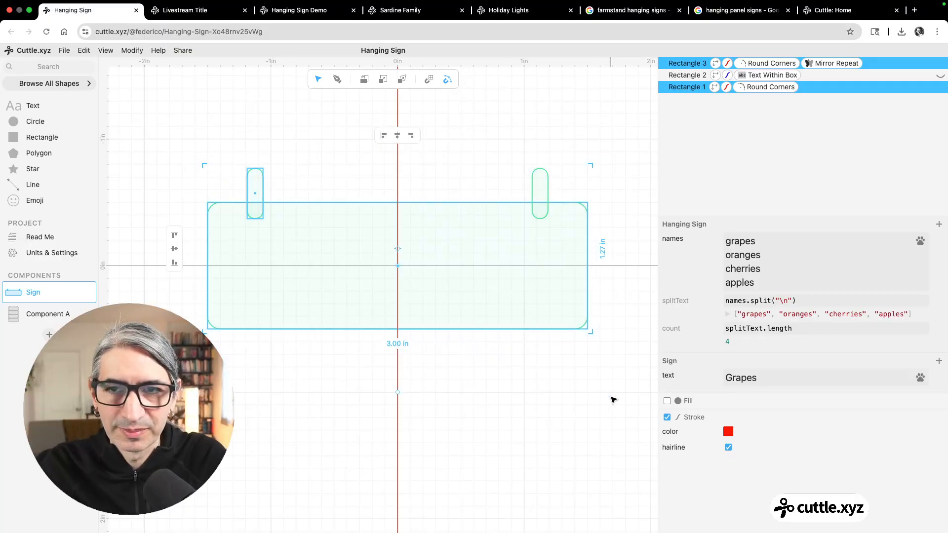
right_click(383, 200)
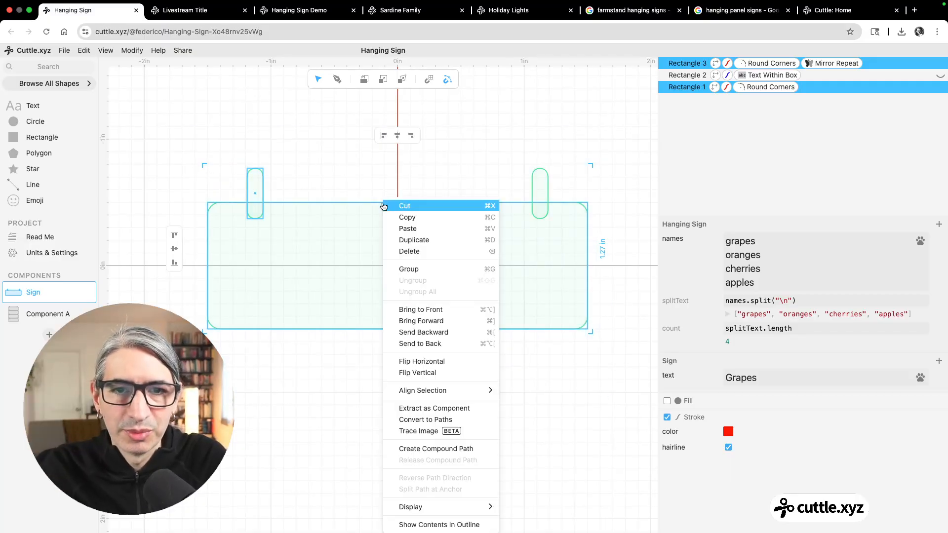
left_click(413, 268)
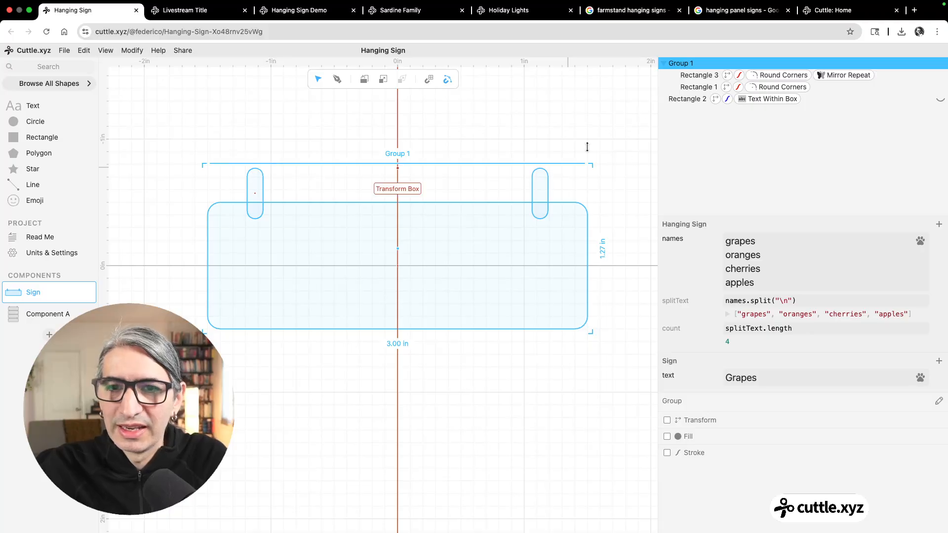
right_click(677, 64)
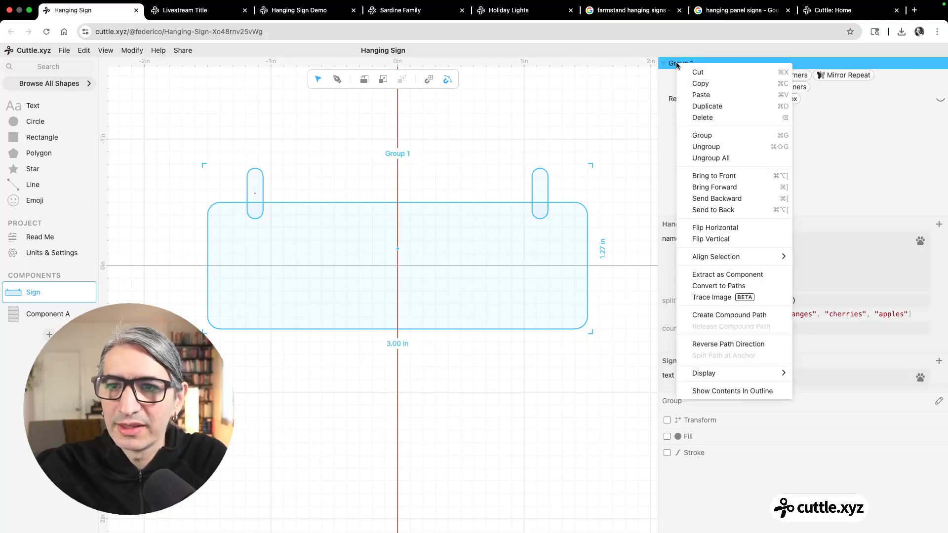
left_click(726, 277)
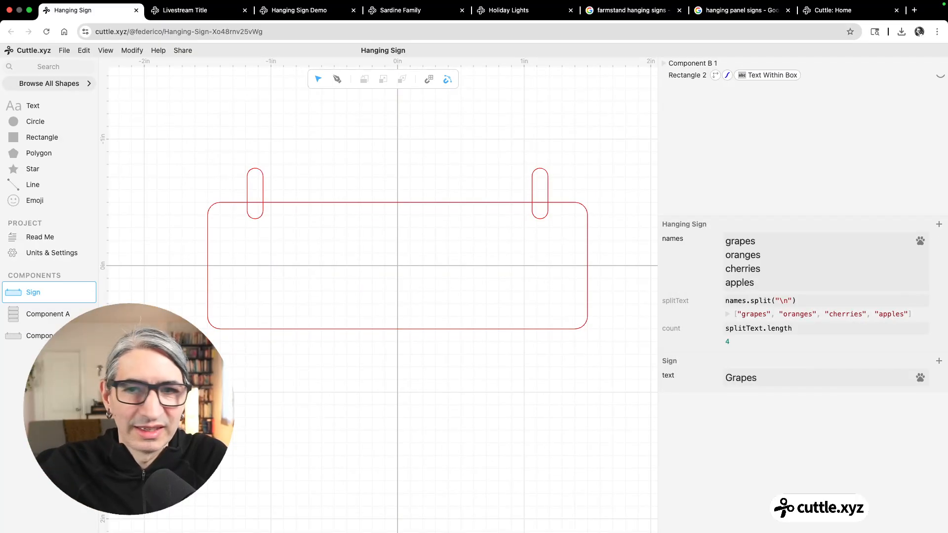
- Move the extracted component to the start of the components list and rename it Sign No Text
left_click(43, 334)
left_click_drag(43, 334, 48, 280)
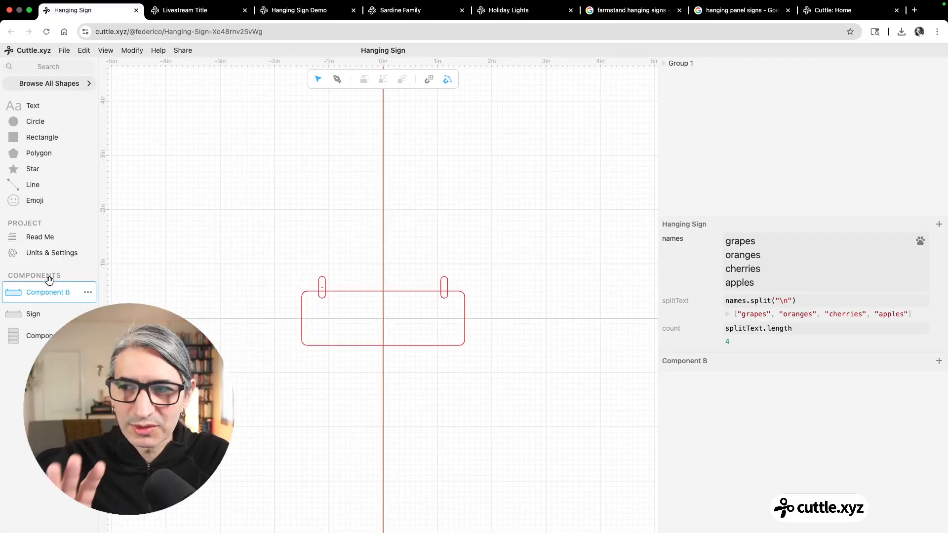
double_click(58, 293)
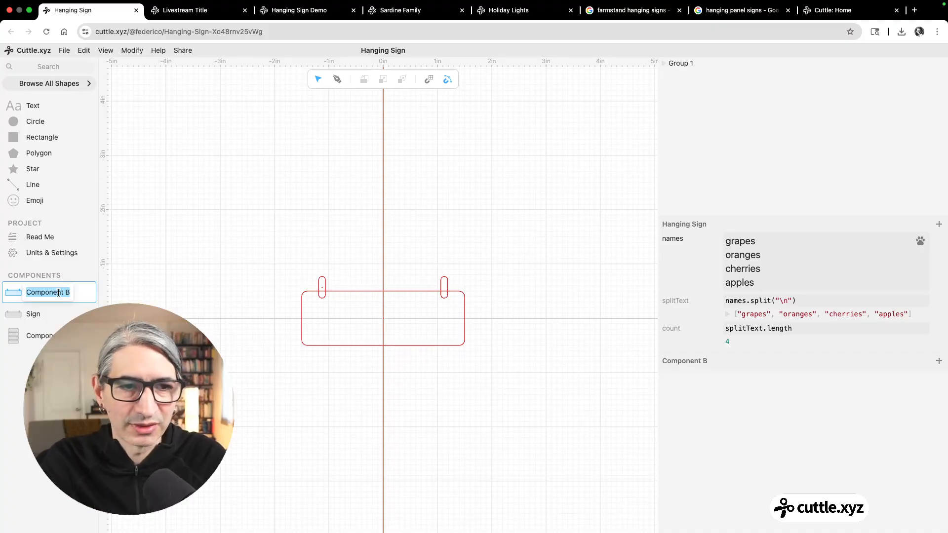
type("DS")
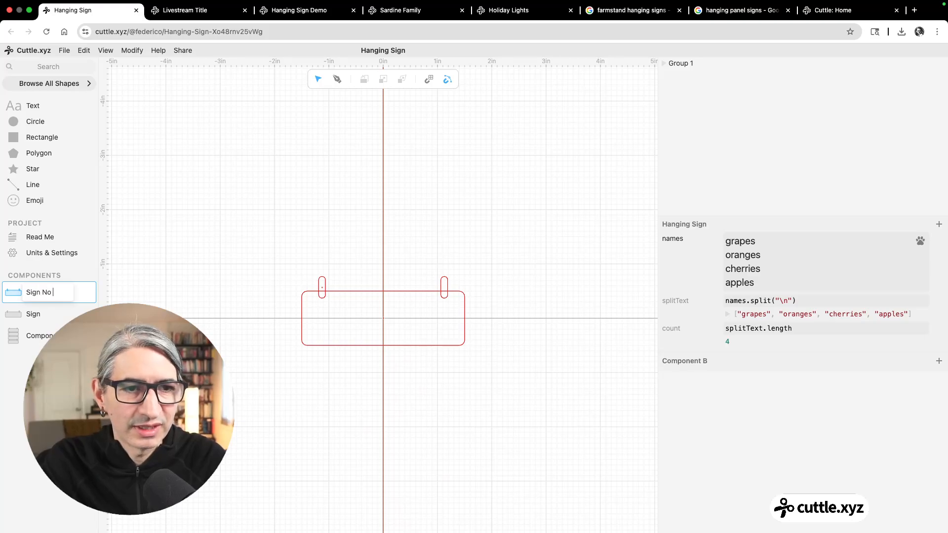
type("xt")
- Rename the Sign component to Sign Text and make its hidden text rectangle visible again
double_click(34, 315)
key("Right")
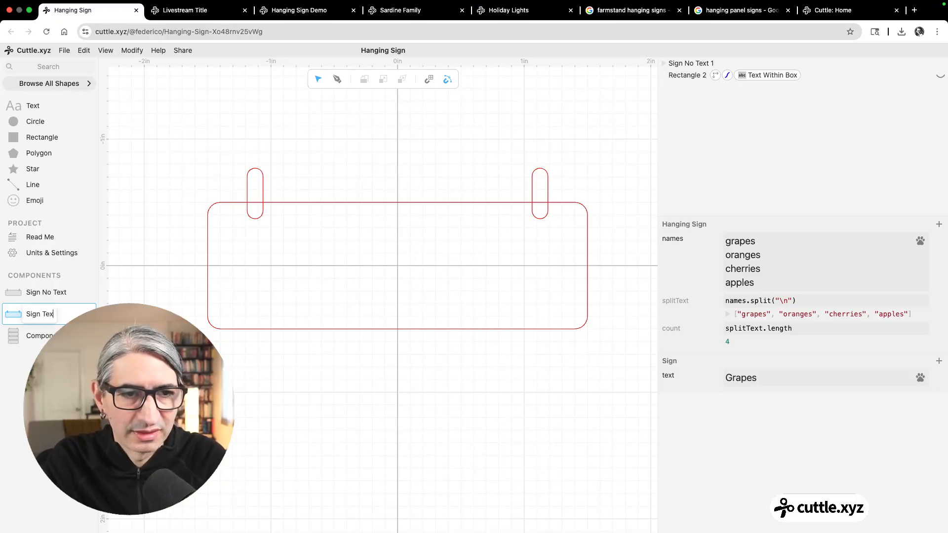
key("Return")
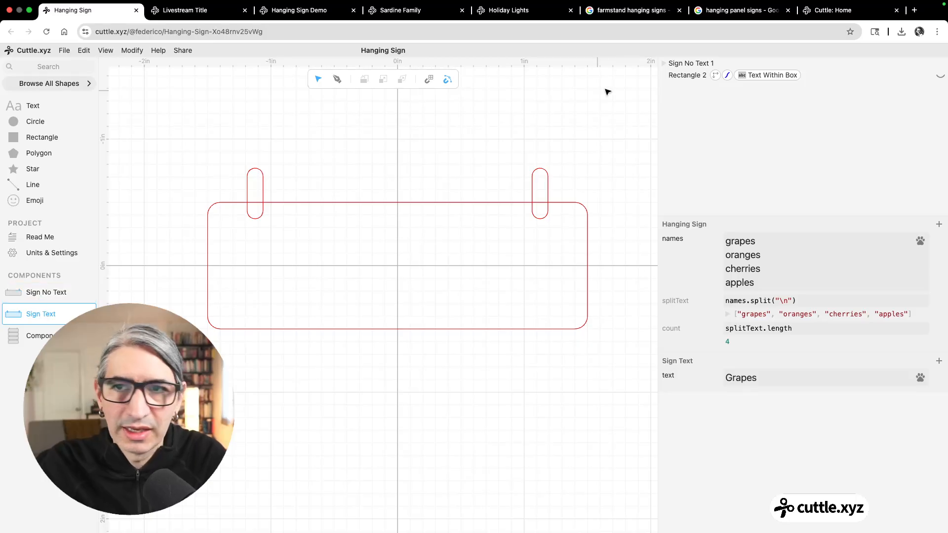
left_click(938, 76)
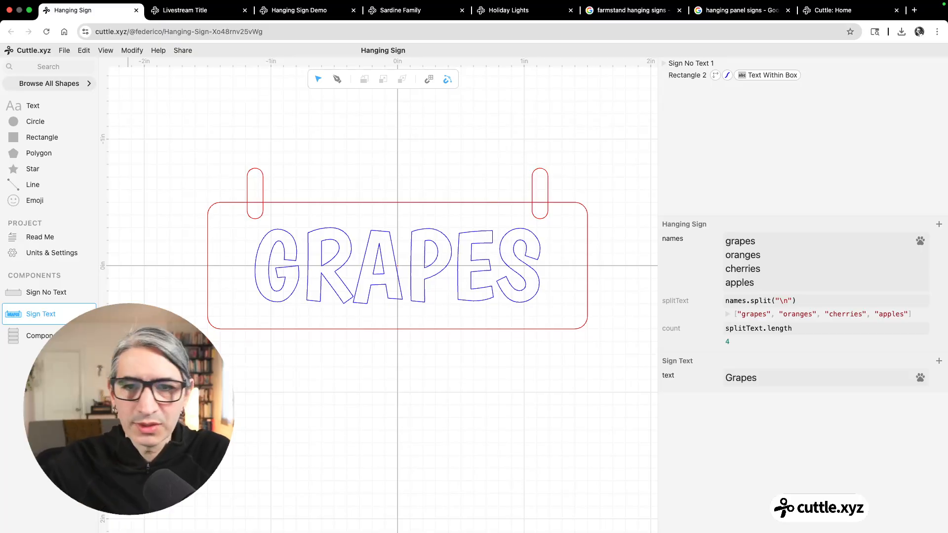
- Compare the Sign Text component with the repeated sign component, and rename the repeated one Weld Score
left_click(51, 333)
left_click(47, 314)
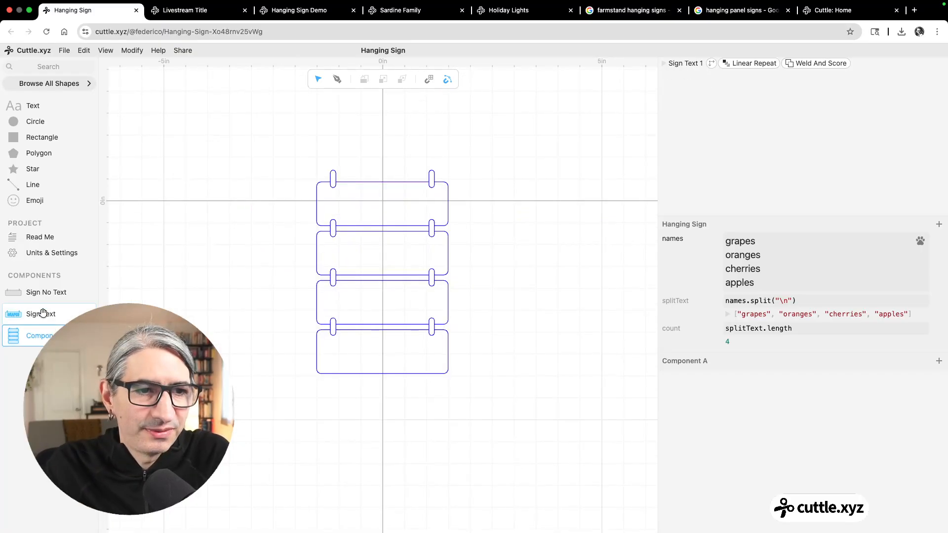
left_click(49, 332)
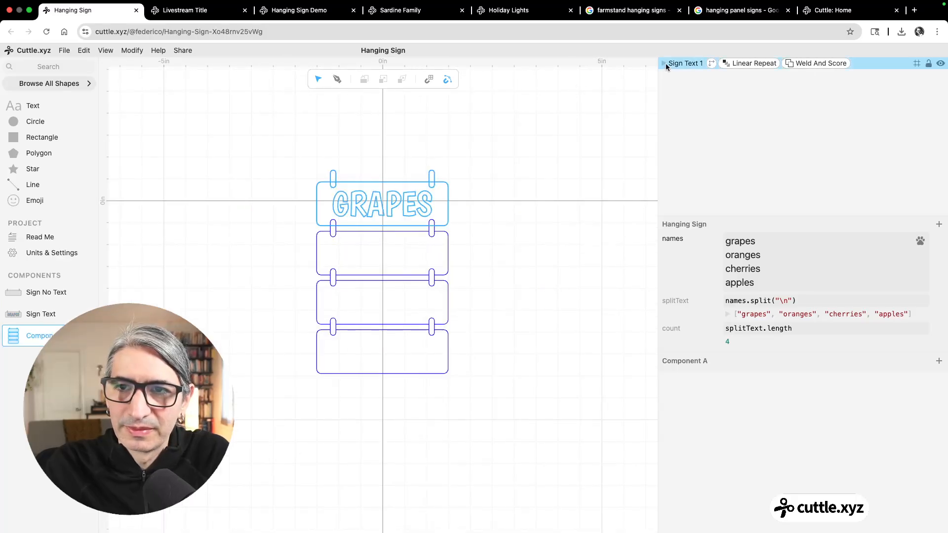
left_click(14, 311)
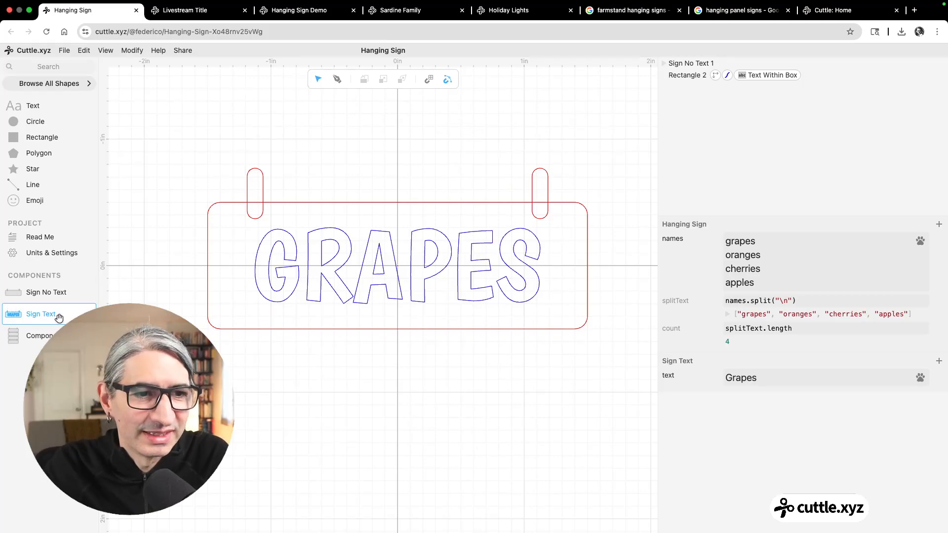
left_click(46, 337)
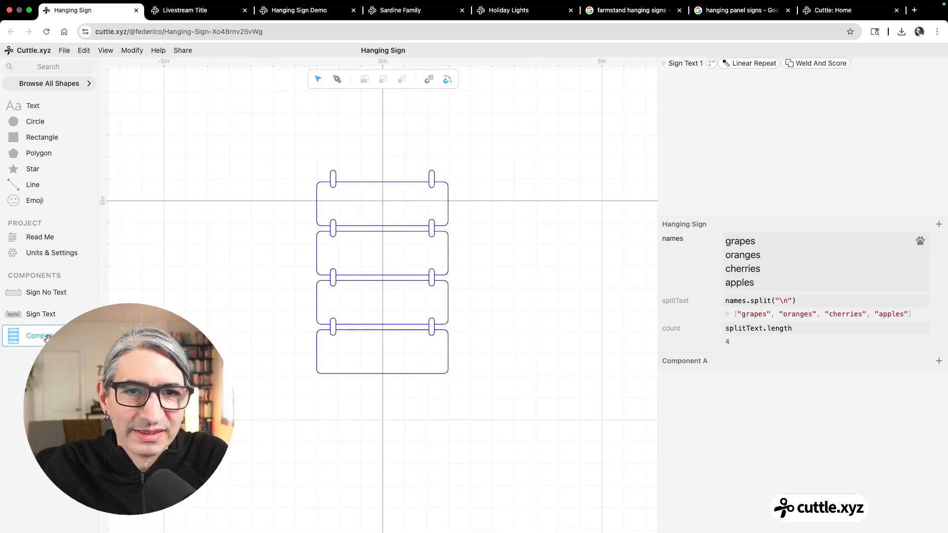
double_click(46, 336)
type("Weld Sc")
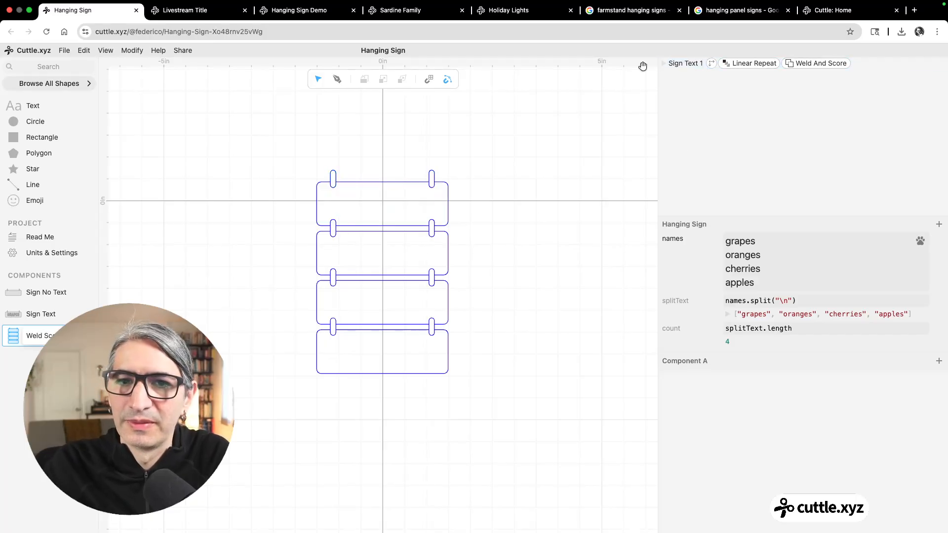
- Expand Sign Text 1 in the Weld Score component and move its Text Within Box rectangle above Sign No Text 1
left_click(664, 64)
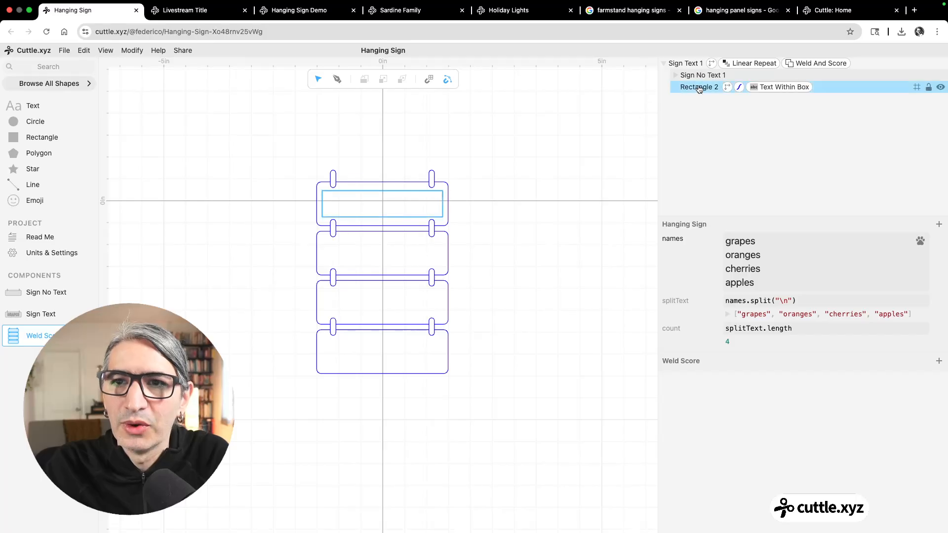
left_click(687, 87)
left_click(694, 75)
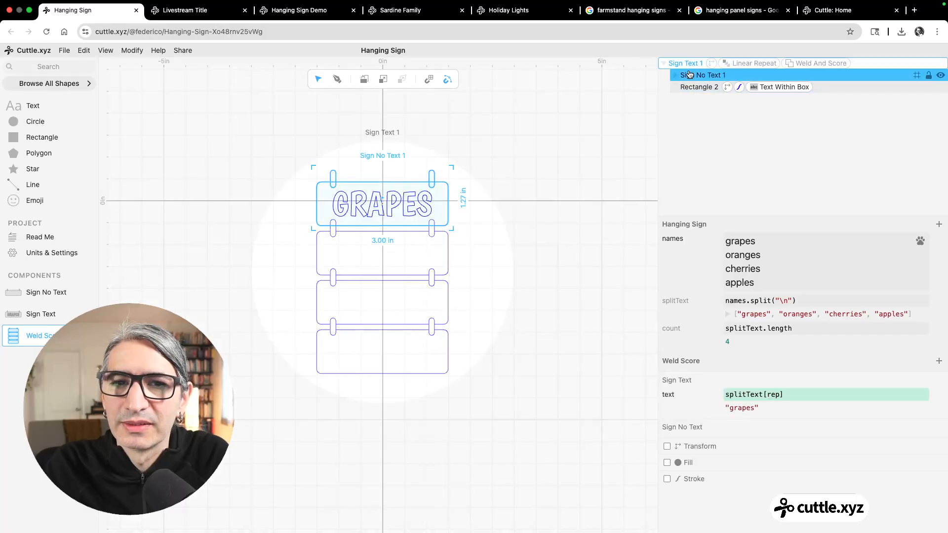
left_click(554, 147)
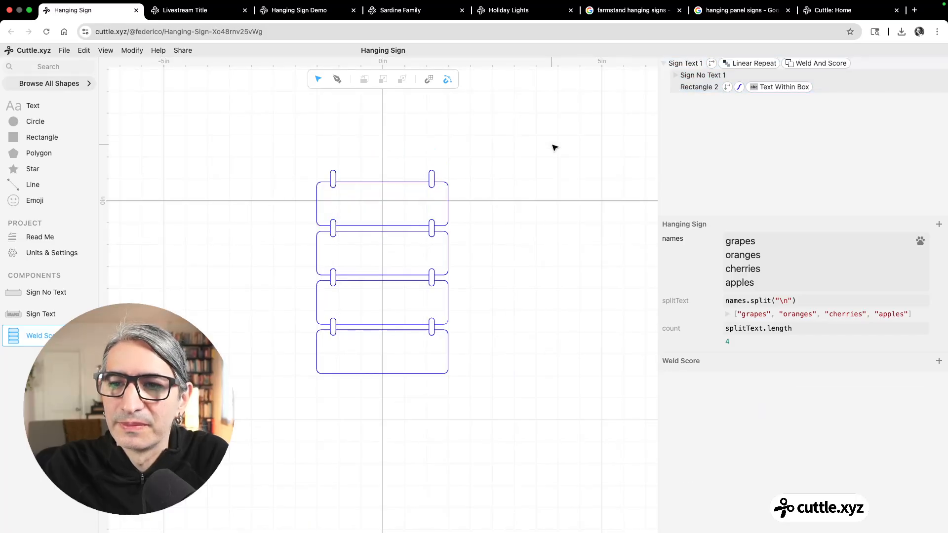
left_click(705, 90)
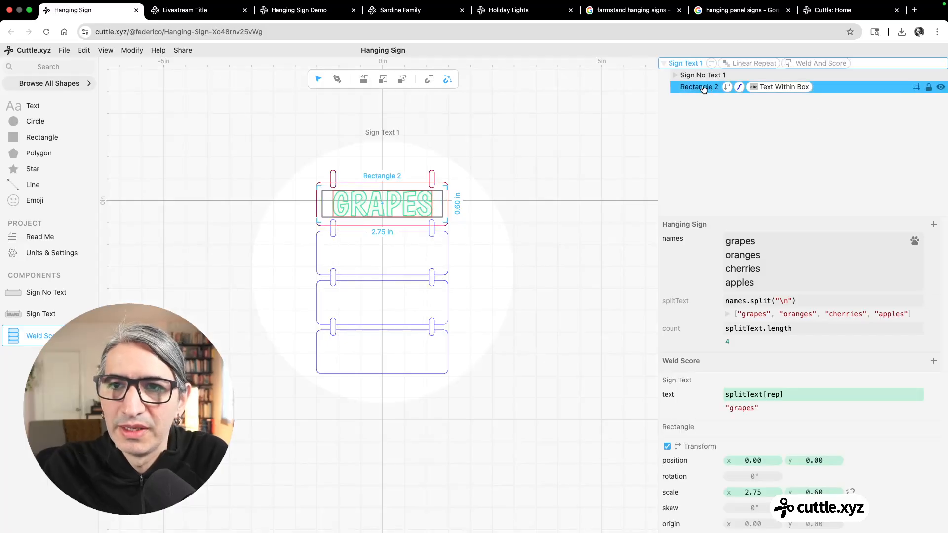
left_click_drag(692, 95, 703, 72)
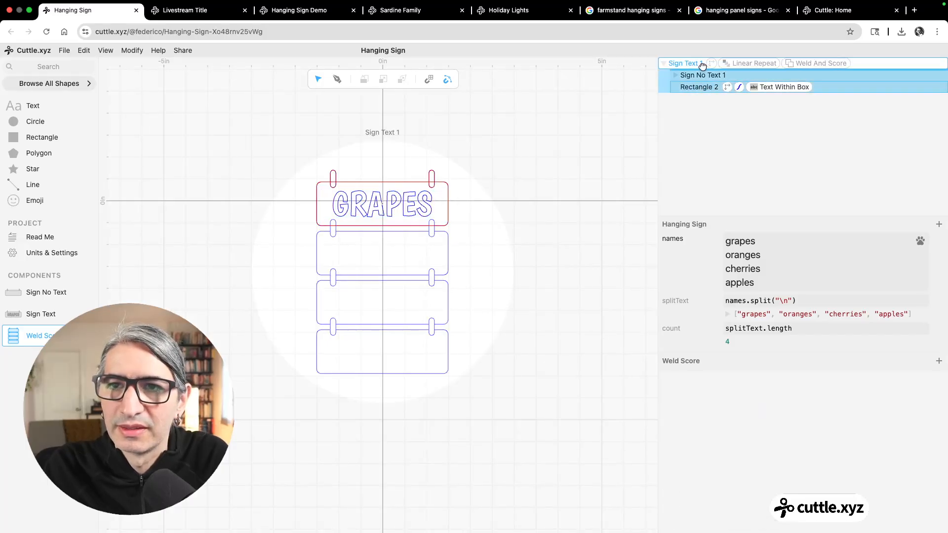
left_click(533, 114)
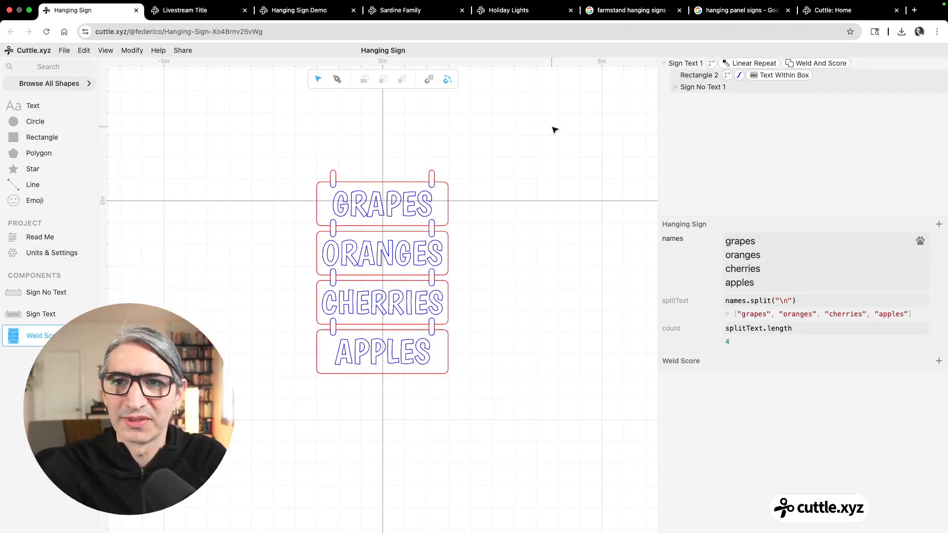
left_click(697, 75)
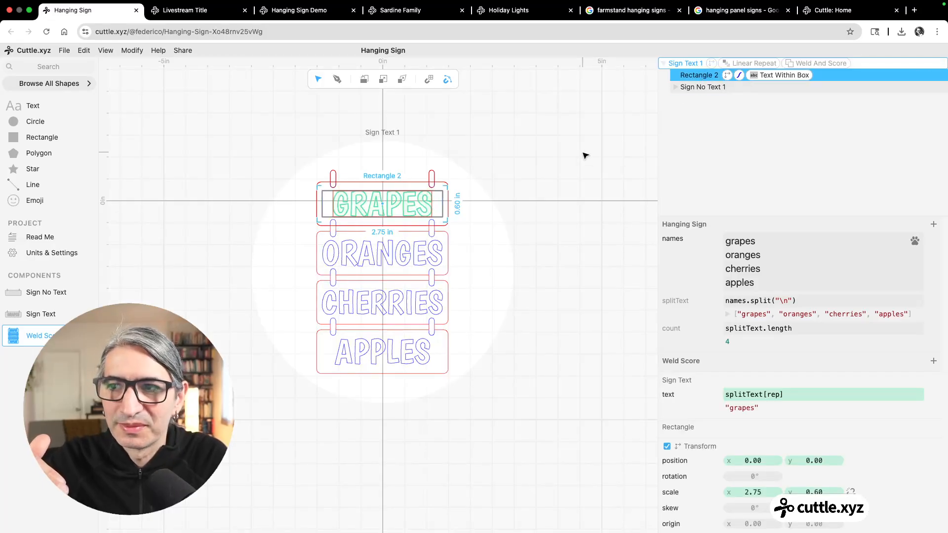
key("Escape")
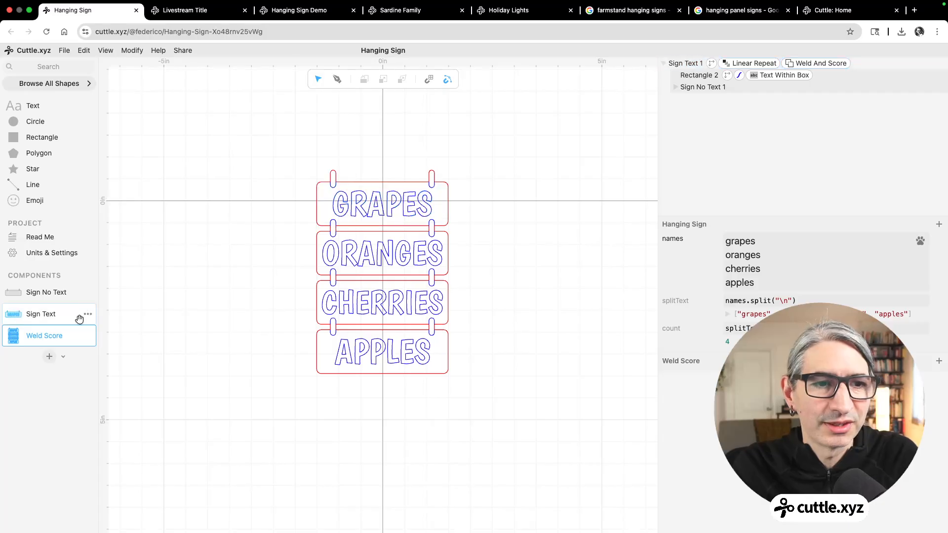
- Create a new component and place a Sign No Text instance in it, centred on the origin
left_click(51, 356)
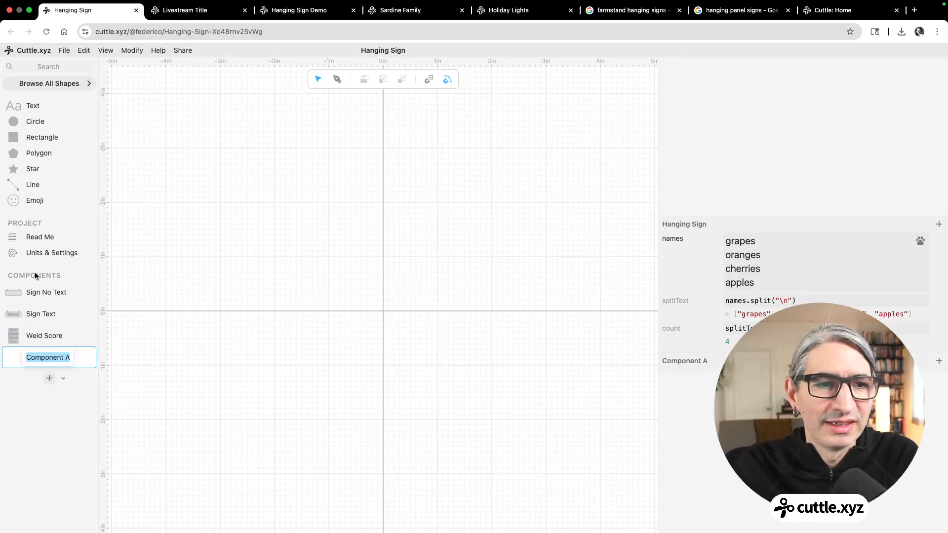
left_click_drag(45, 293, 383, 314)
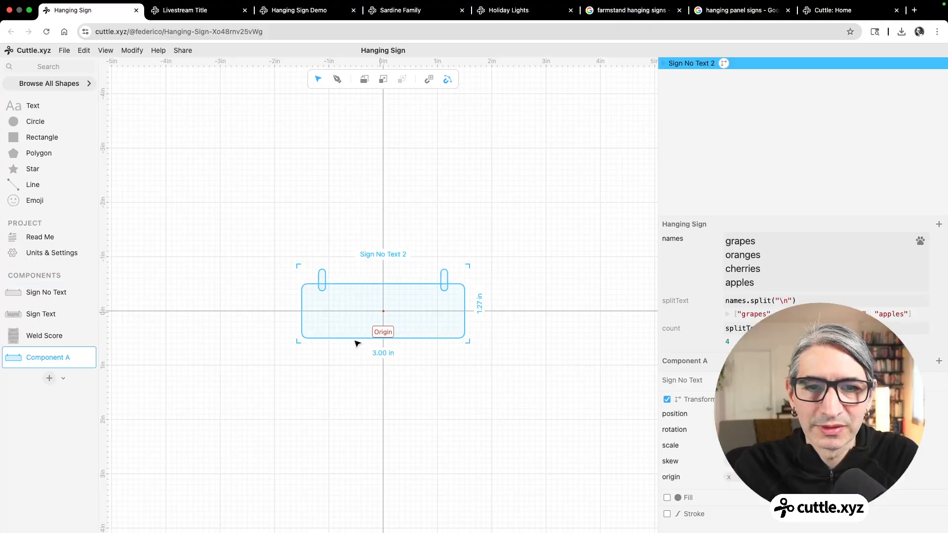
left_click(327, 393)
scroll(332, 386, "up", 3)
scroll(415, 354, "down", 2)
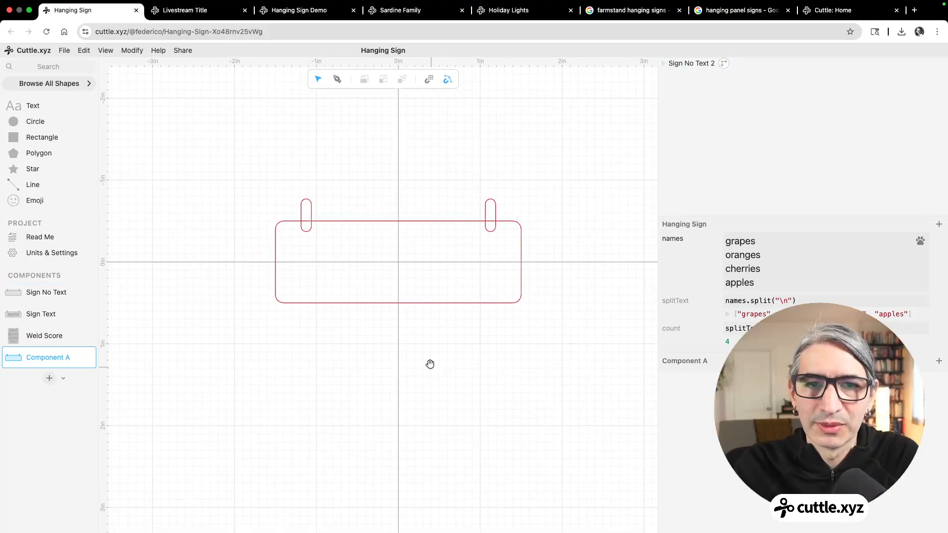
left_click_drag(431, 367, 412, 338)
- Apply a Linear Repeat to the blank sign, displacing the copies straight down by about 1.13 in so the connectors overlap adjacent panels
left_click_drag(206, 128, 557, 361)
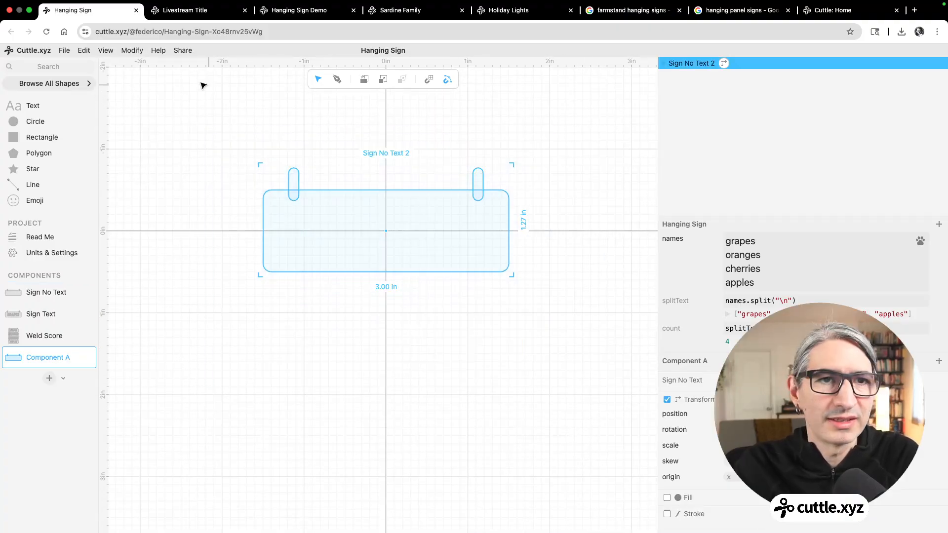
left_click(132, 50)
left_click(141, 82)
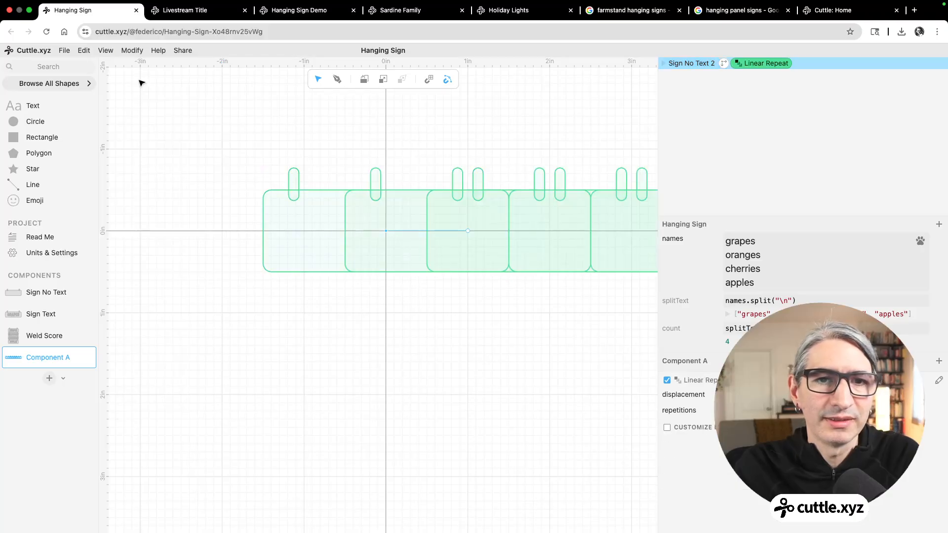
left_click_drag(468, 230, 386, 323)
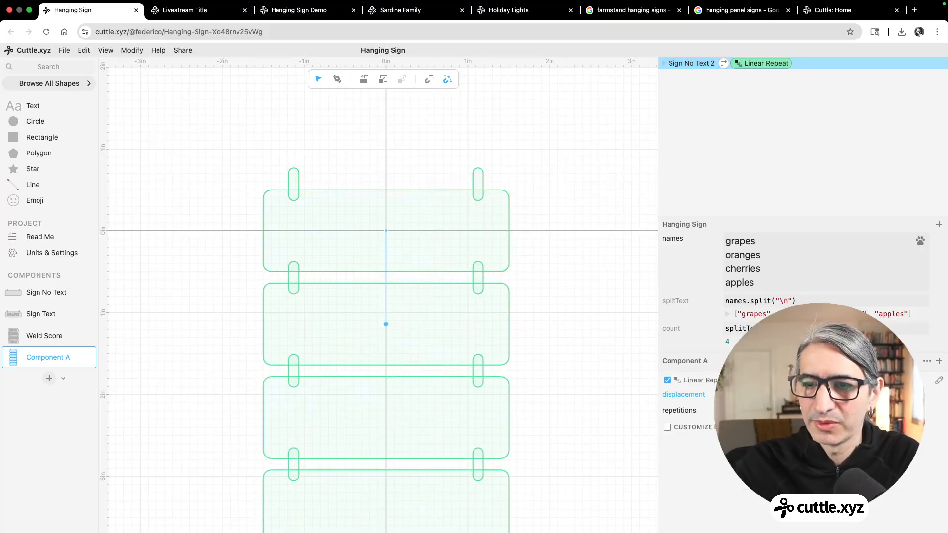
mouse_move(385, 324)
left_mouse_down()
mouse_move(385, 313)
mouse_move(386, 322)
left_mouse_up()
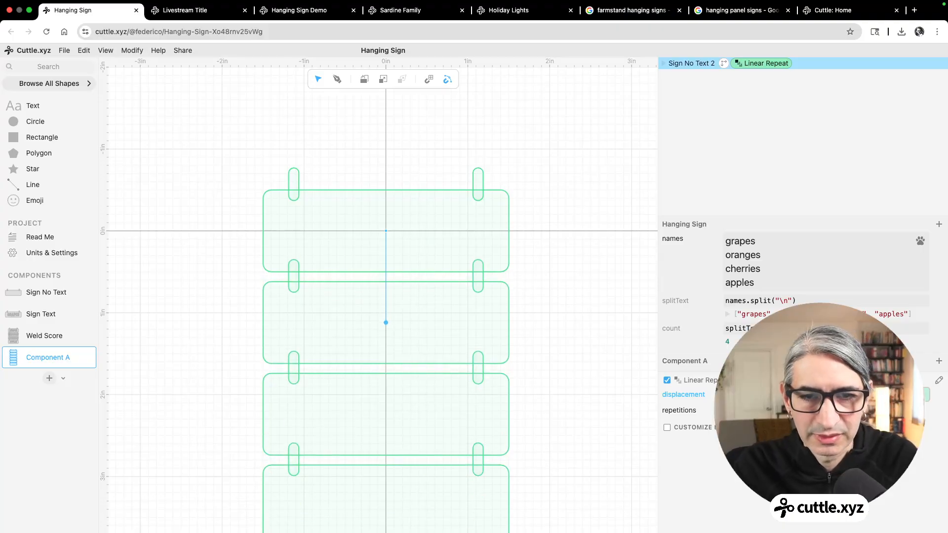
left_click(587, 407)
scroll(545, 388, "down", 2)
left_click_drag(538, 390, 508, 282)
scroll(522, 306, "down", 1)
scroll(527, 311, "down", 1)
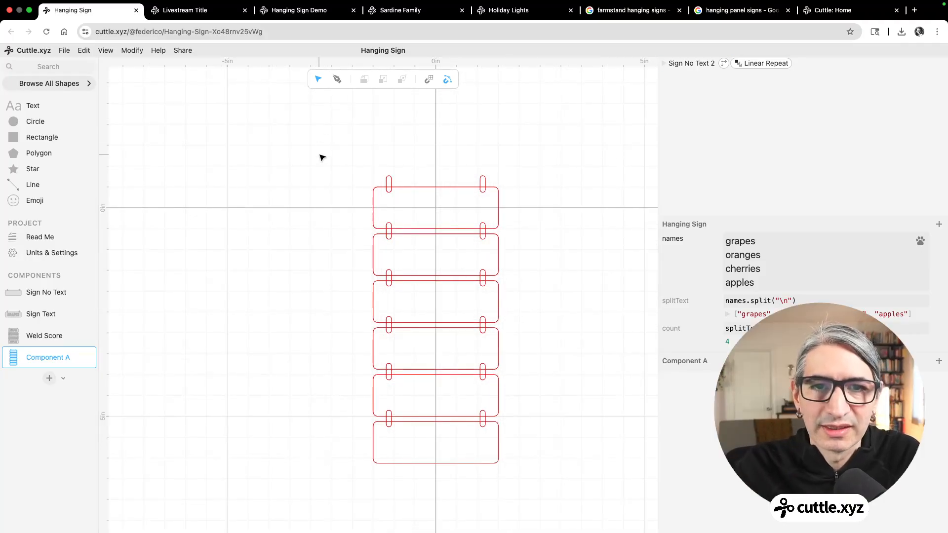
- Apply the Weld And Score modifier to the linearly repeated blank signs
left_click_drag(326, 155, 402, 290)
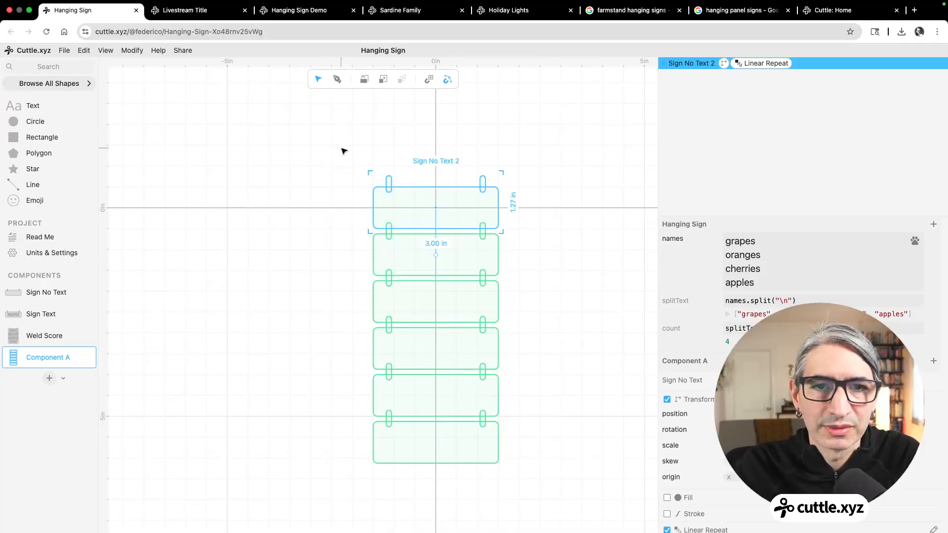
left_click(135, 54)
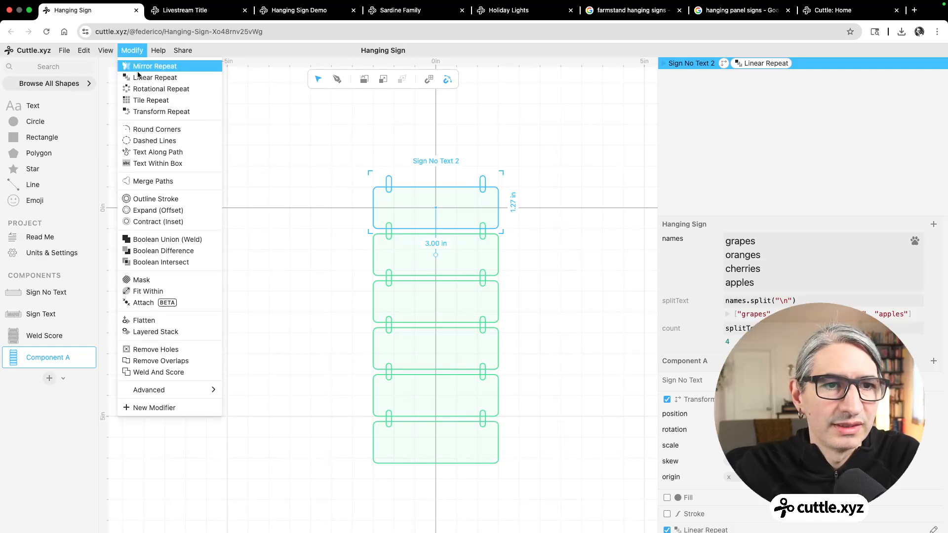
left_click(164, 374)
left_click(557, 246)
scroll(543, 248, "up", 2)
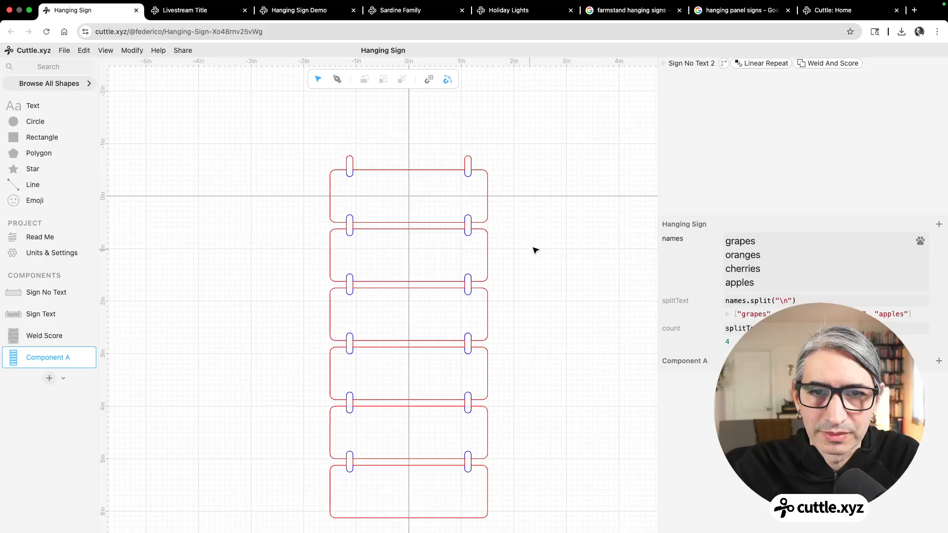
left_click_drag(530, 250, 515, 202)
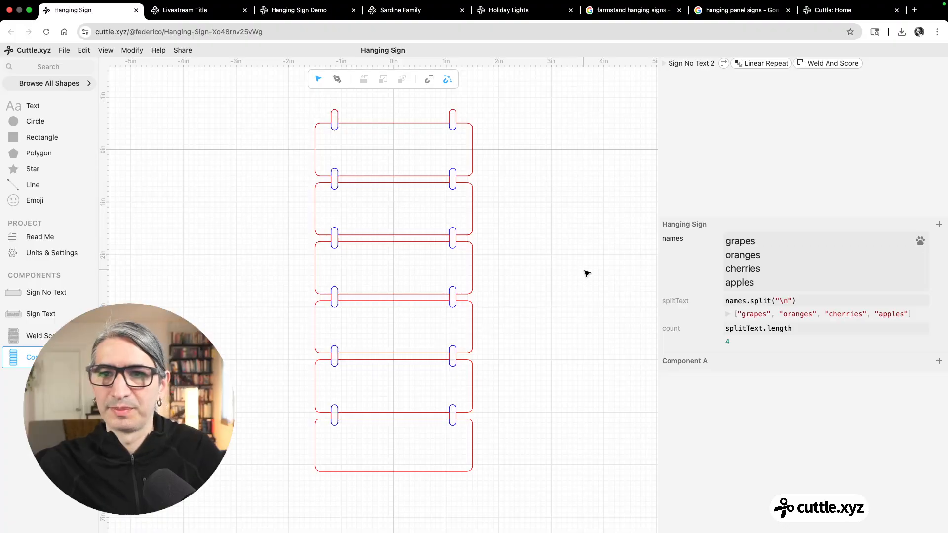
scroll(537, 279, "up", 1)
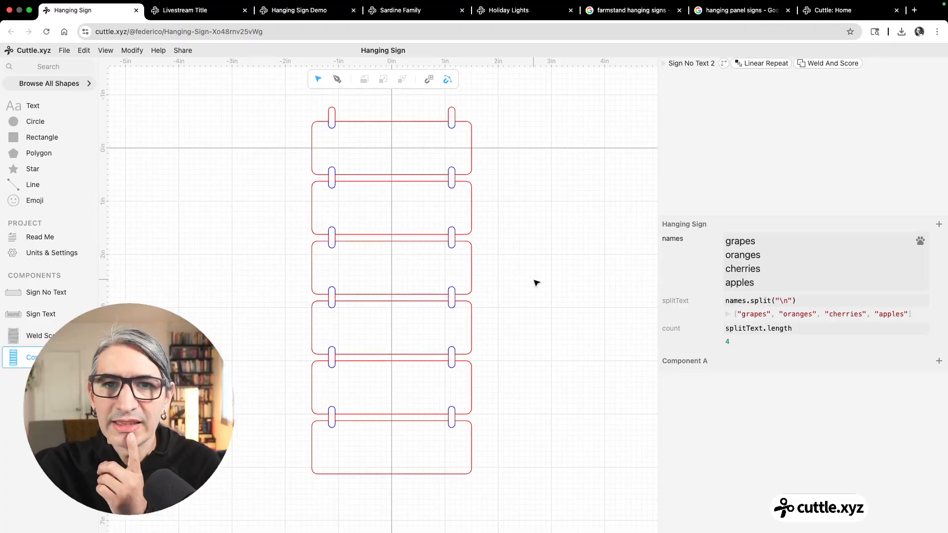
- Set the blank signs' Linear Repeat repetitions to the count parameter
left_click(759, 64)
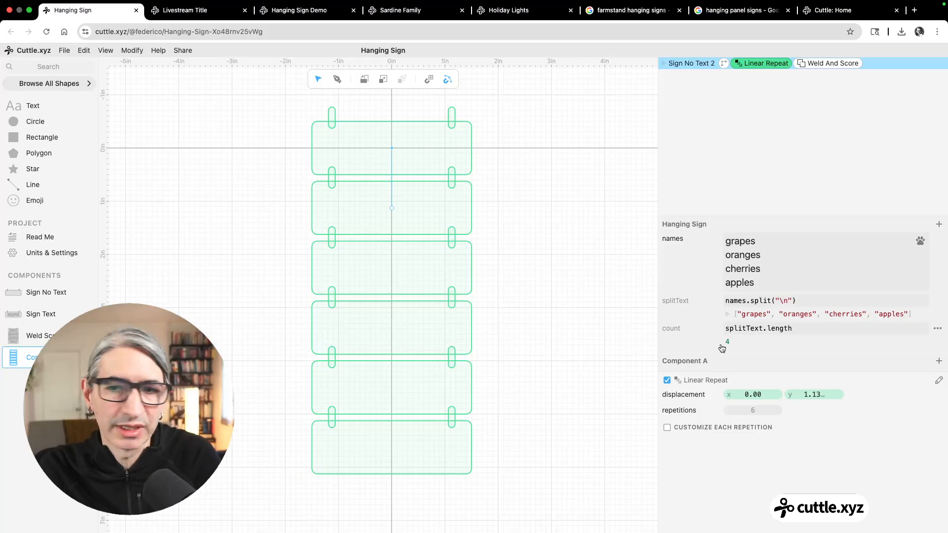
left_click_drag(699, 330, 754, 415)
left_click(753, 412)
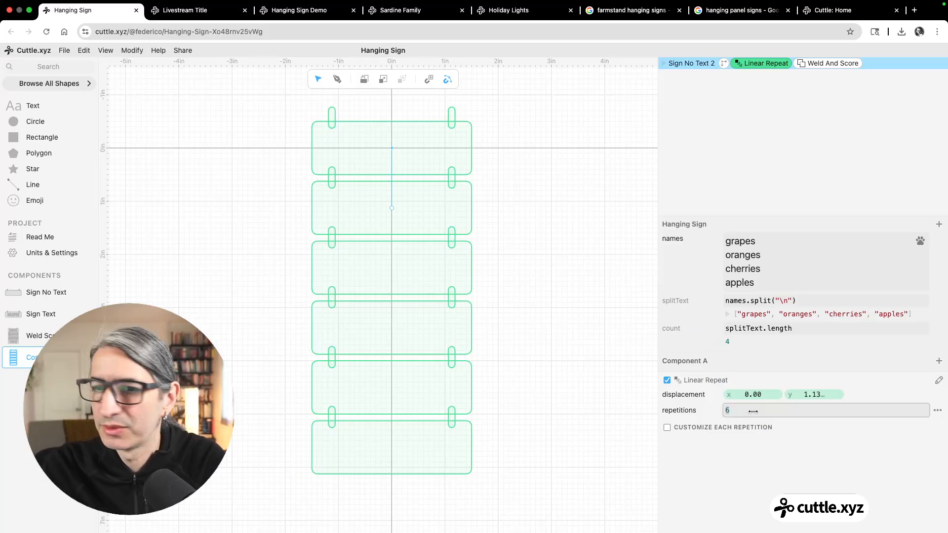
type("count")
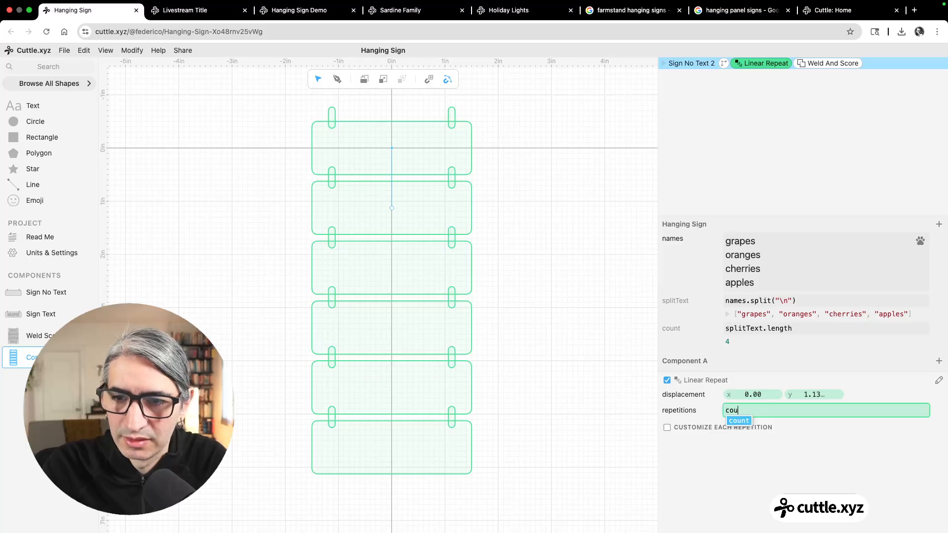
left_click(527, 389)
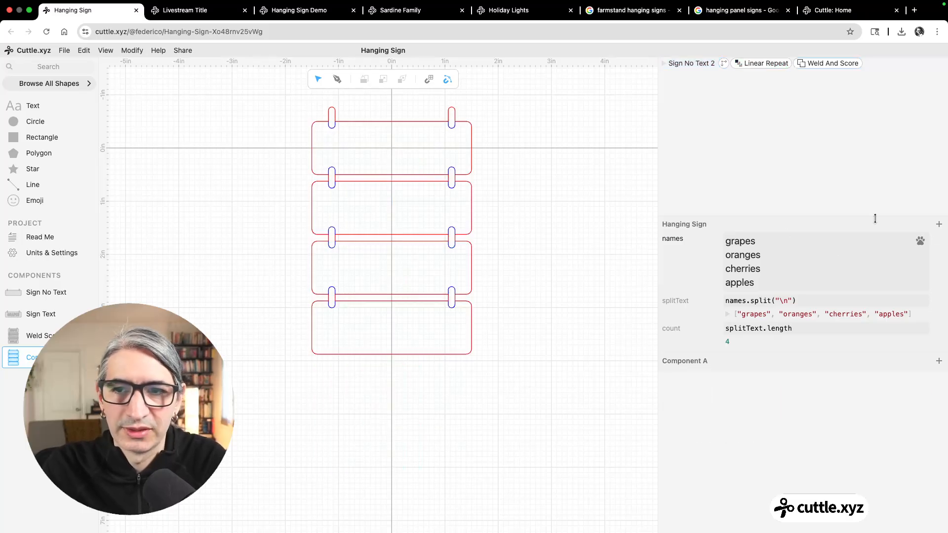
- Add fig as a new line at the end of the names parameter
left_click(750, 285)
key("Return")
type("fig")
left_click(580, 296)
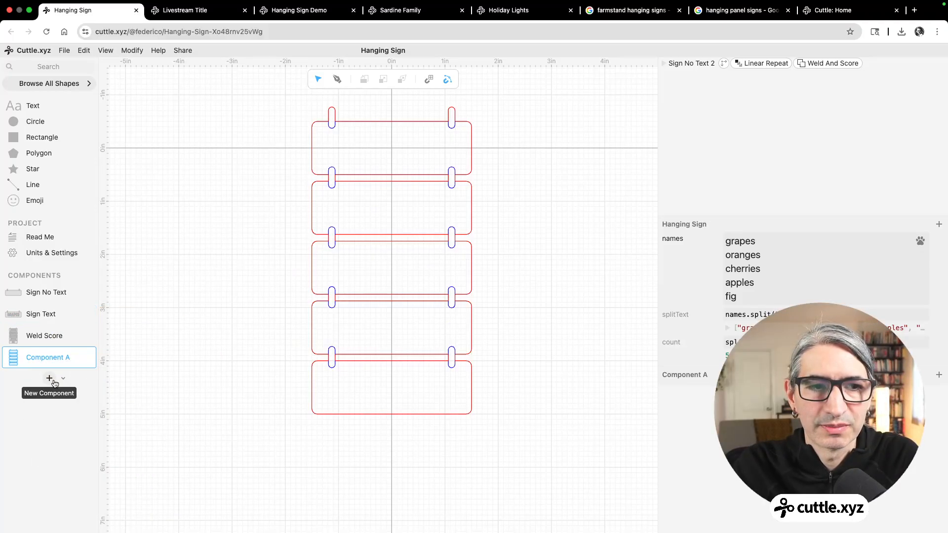
- Open the Sign Text component and extract its Text Within Box rectangle as a separate component
left_click(48, 315)
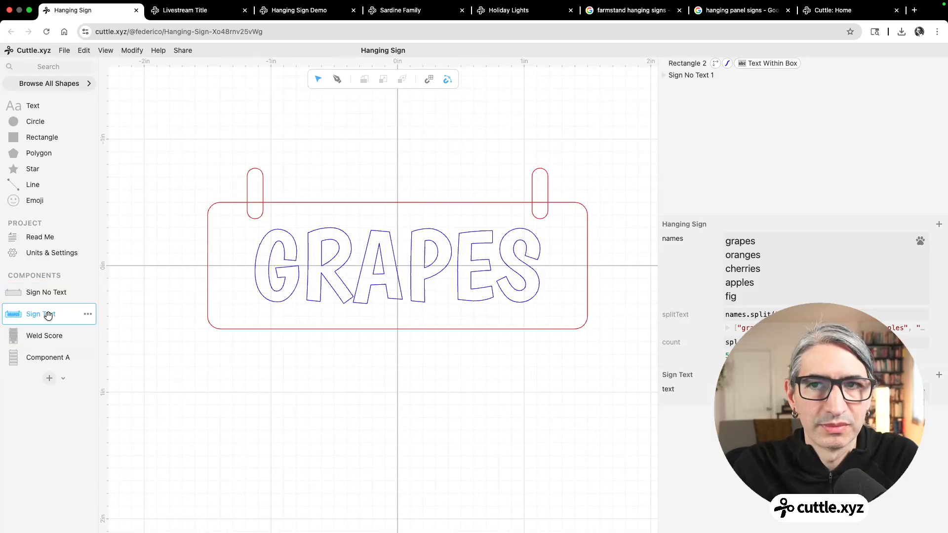
left_click(696, 65)
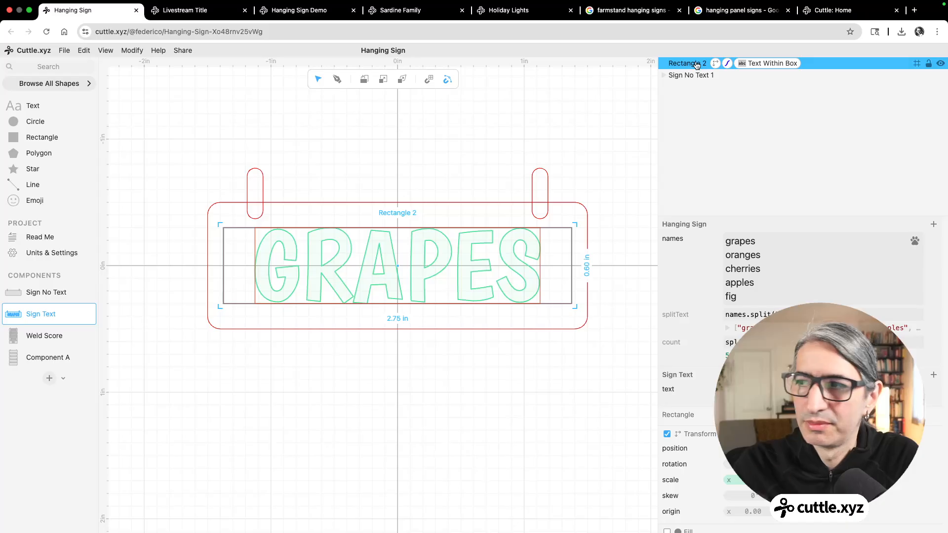
right_click(692, 65)
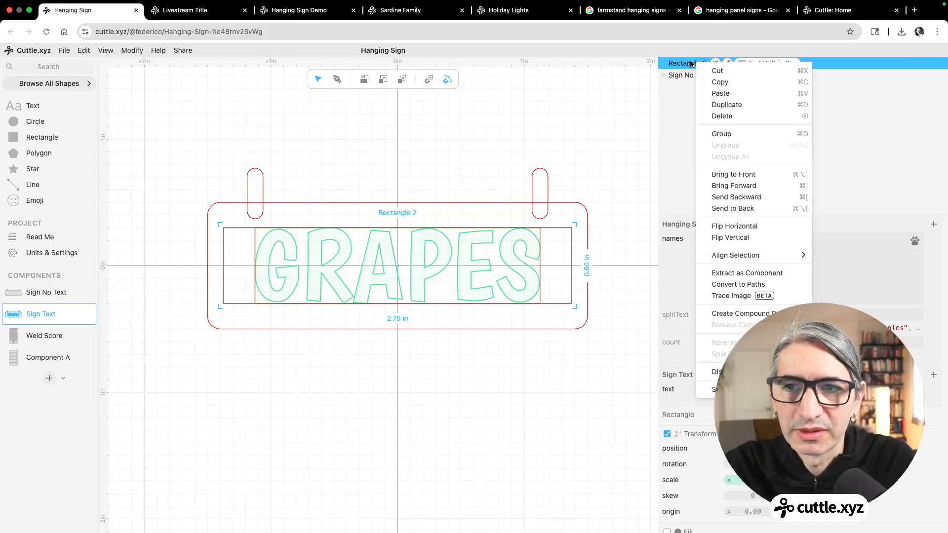
left_click(746, 273)
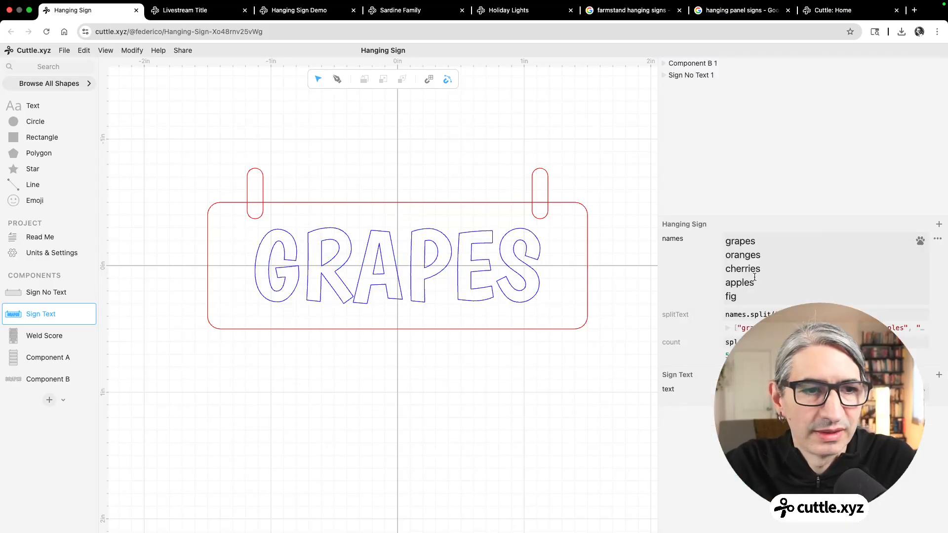
- Rename Component B as Text Alone and move it directly below Sign No Text in the components list
double_click(42, 381)
double_click(42, 381)
type("Text Alone")
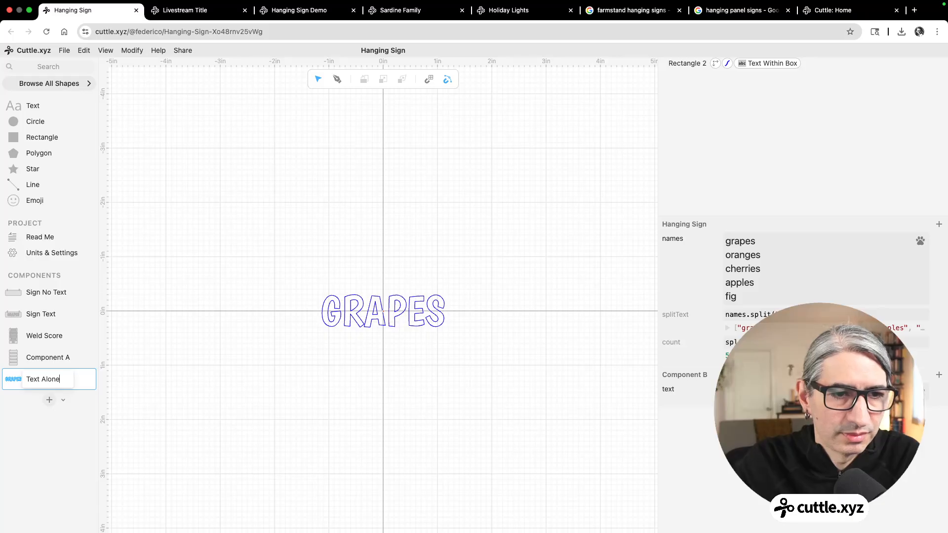
left_click(215, 418)
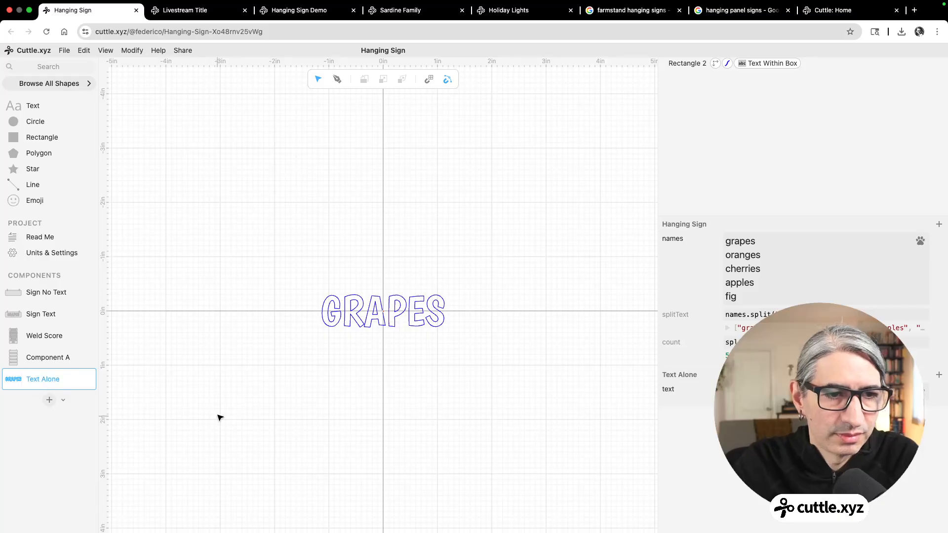
left_click_drag(42, 381, 71, 317)
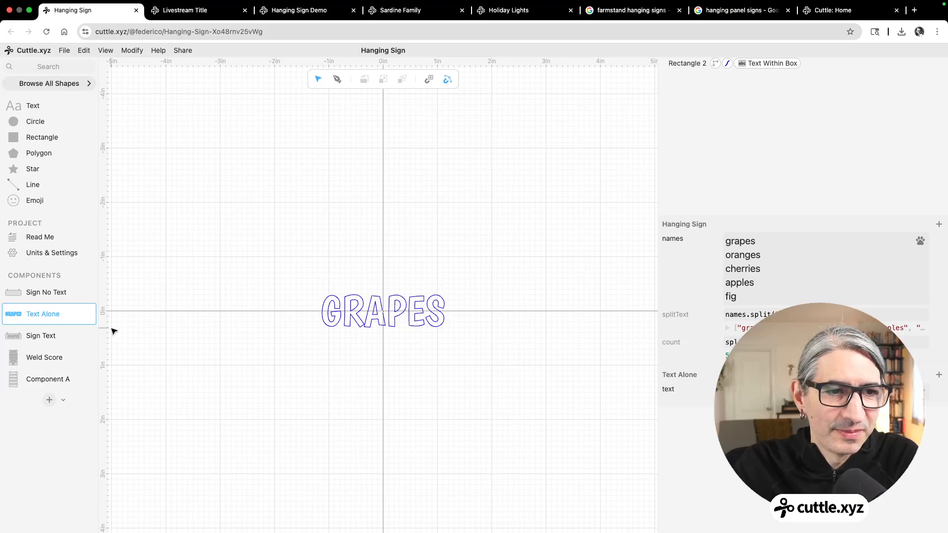
- Open Component A and place a Text Alone instance centered on the uppermost blank sign
left_click(66, 381)
left_click_drag(50, 314, 391, 149)
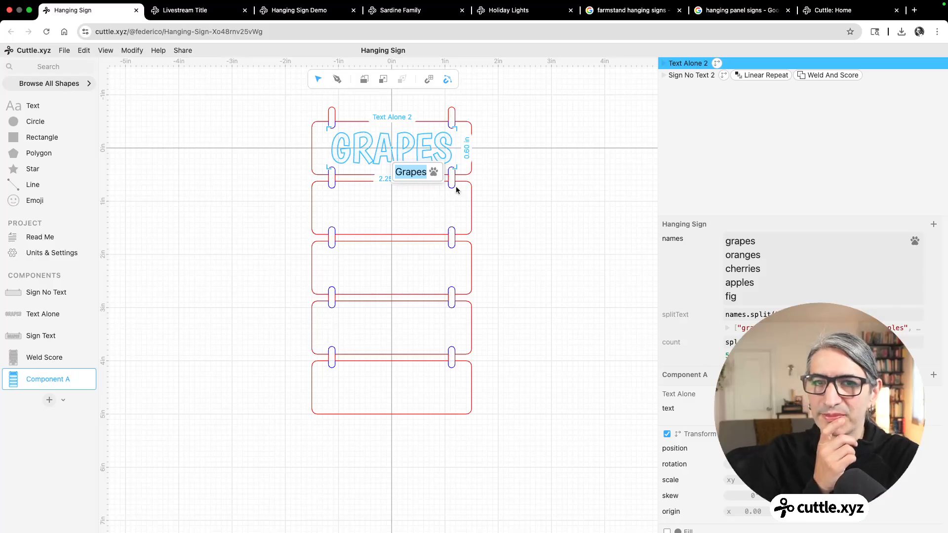
left_click(627, 118)
- Add a Fill to the Text Alone instance on the first sign
scroll(674, 529, "down", 1)
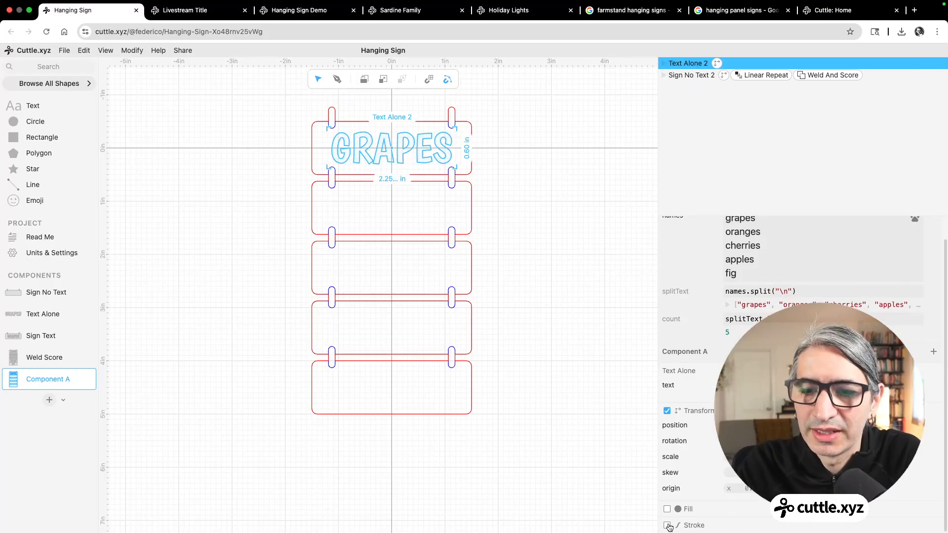
left_click(667, 509)
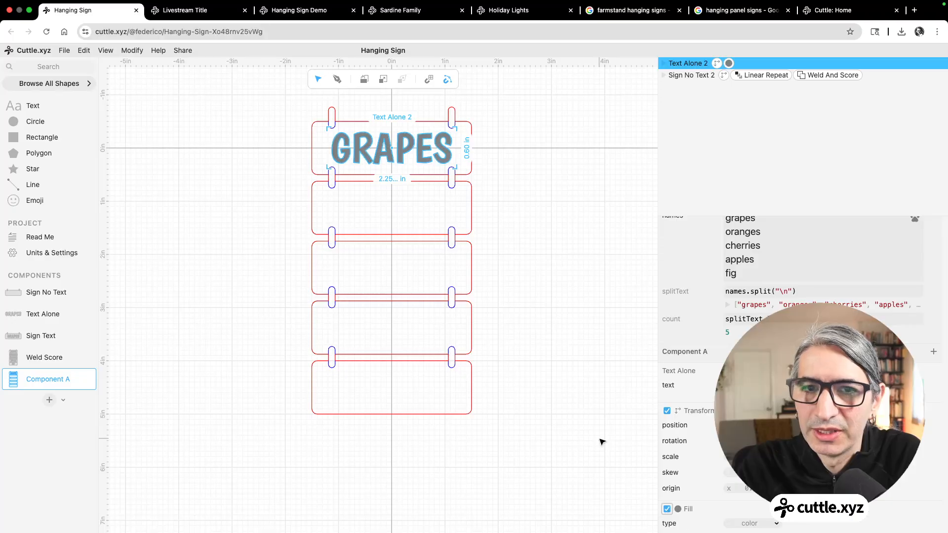
left_click(547, 354)
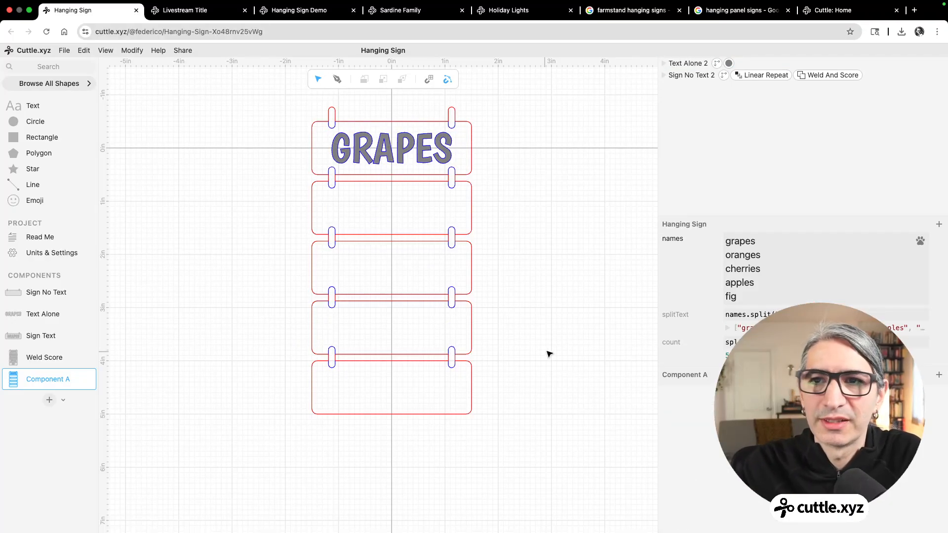
- Apply a Linear Repeat to the Text Alone instance, running downward with a y displacement of 1.125 in
left_click(684, 63)
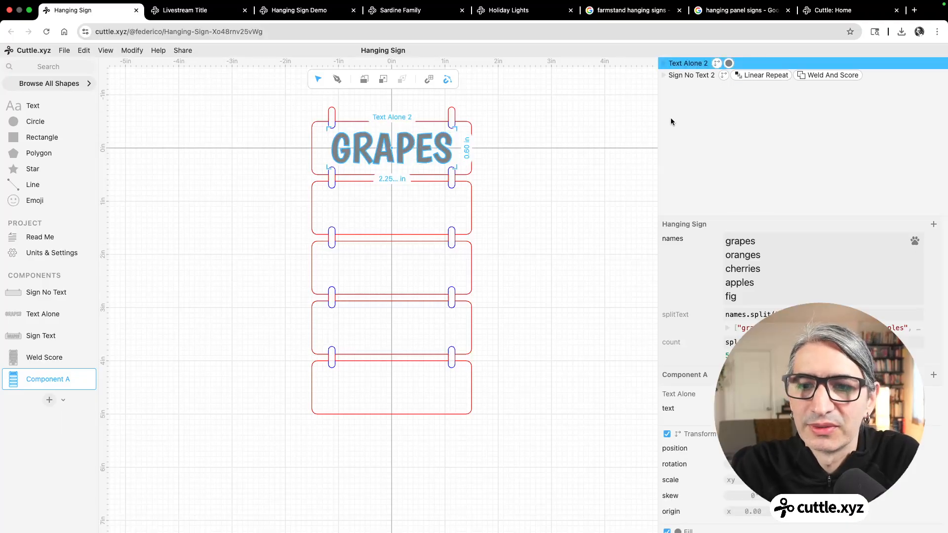
left_click(120, 51)
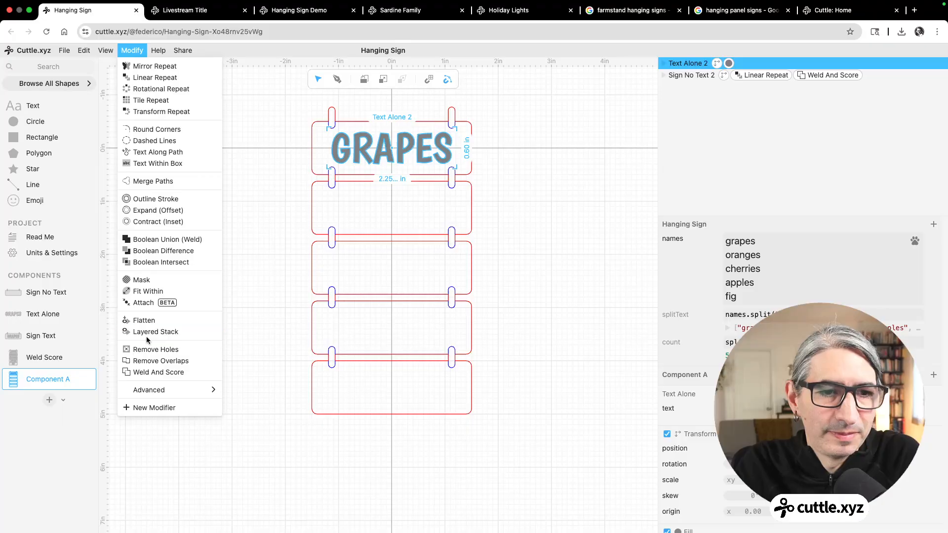
left_click(155, 77)
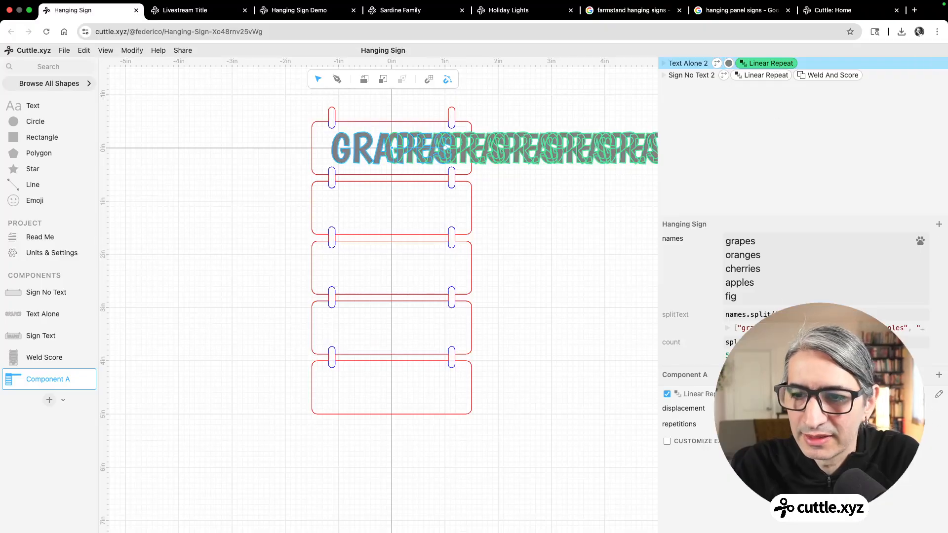
left_click_drag(444, 150, 392, 202)
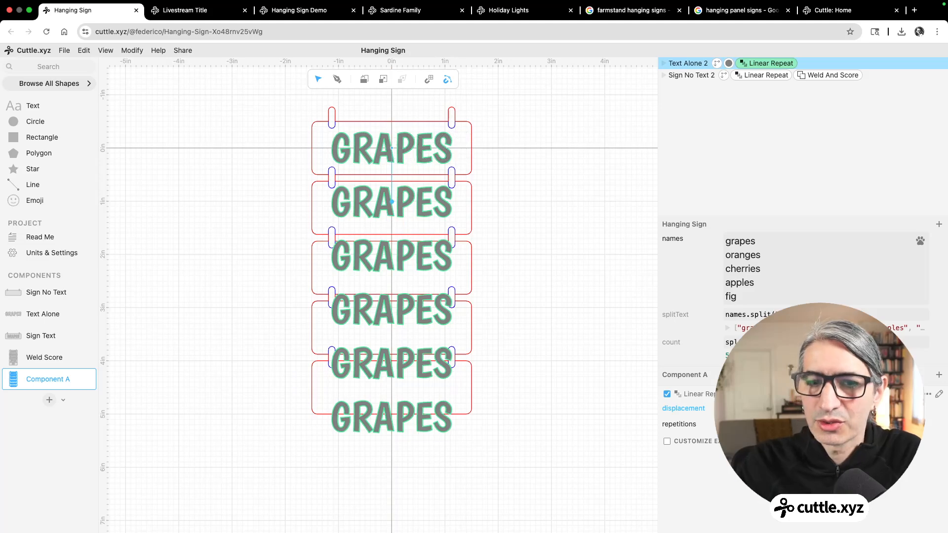
left_click(879, 409)
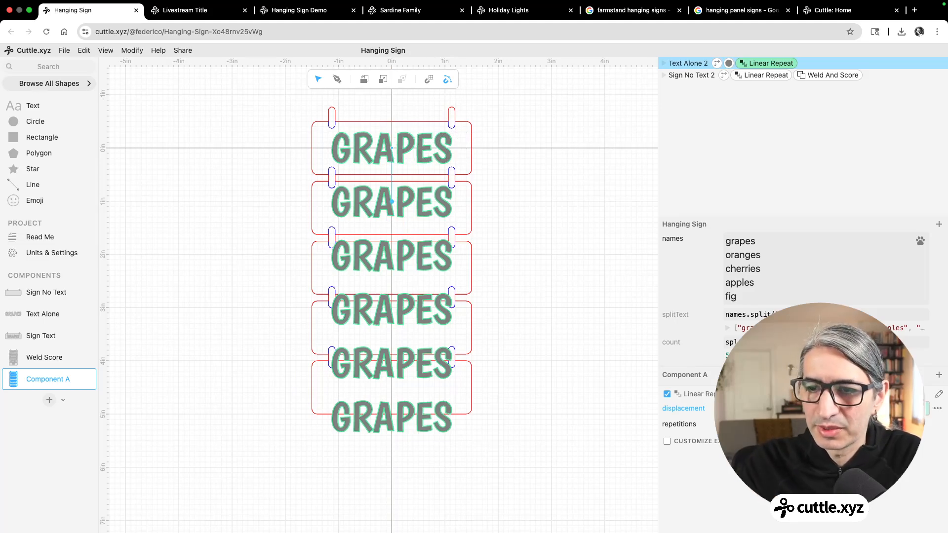
type("1.125")
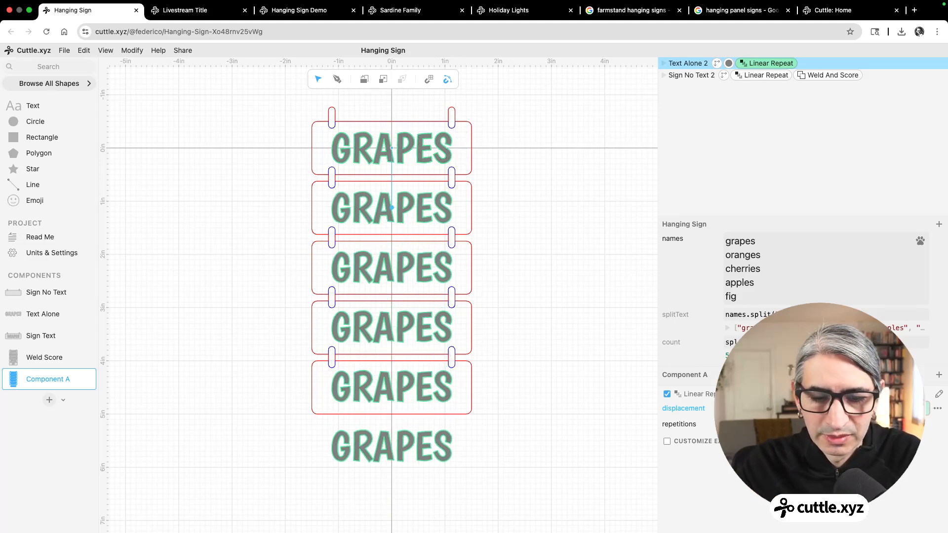
- Set the repetitions of the text's Linear Repeat to the count parameter
left_click(878, 424)
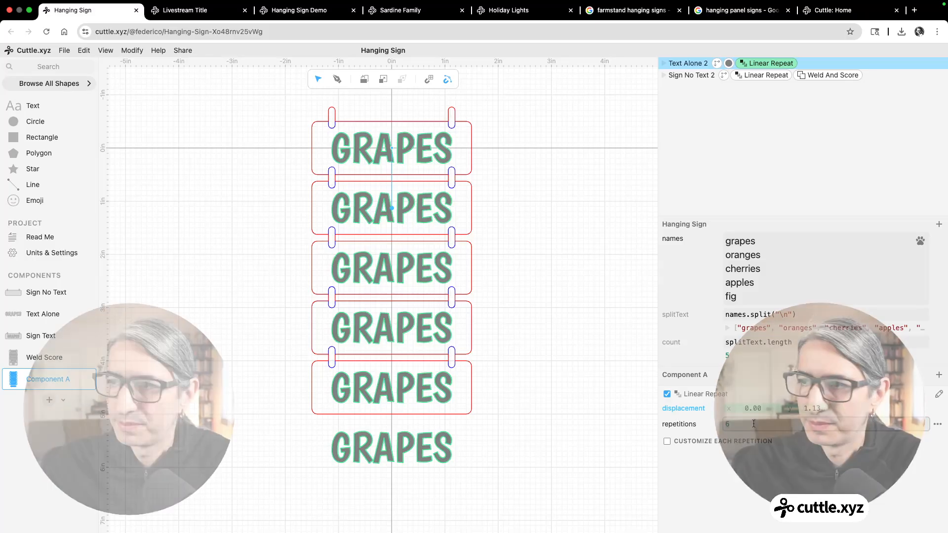
type("count")
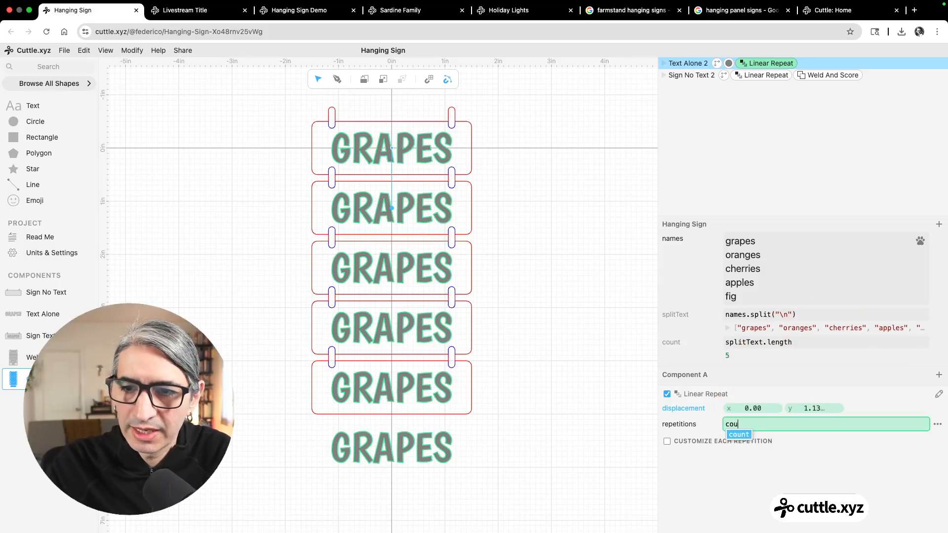
left_click(634, 255)
- Change the fill color of the repeated sign text to black
left_click(728, 63)
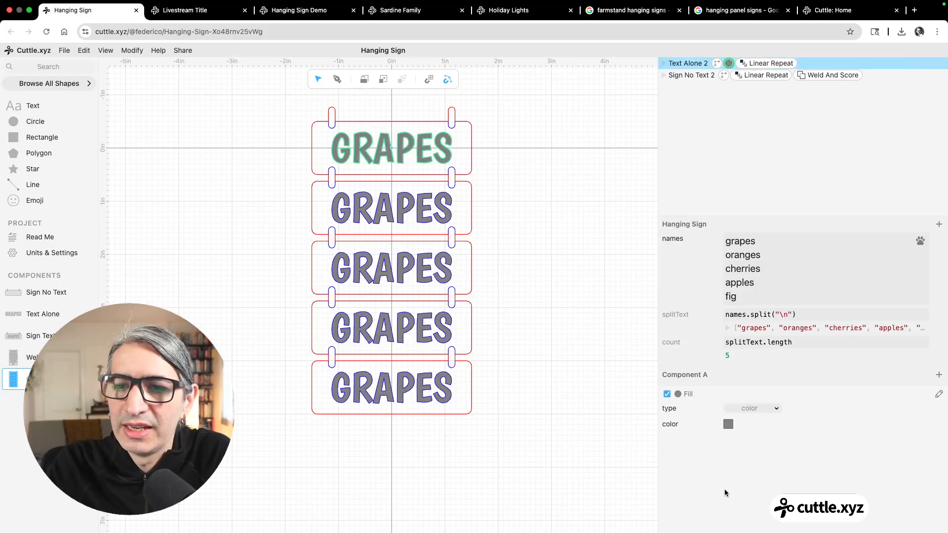
left_click(729, 425)
left_click(744, 406)
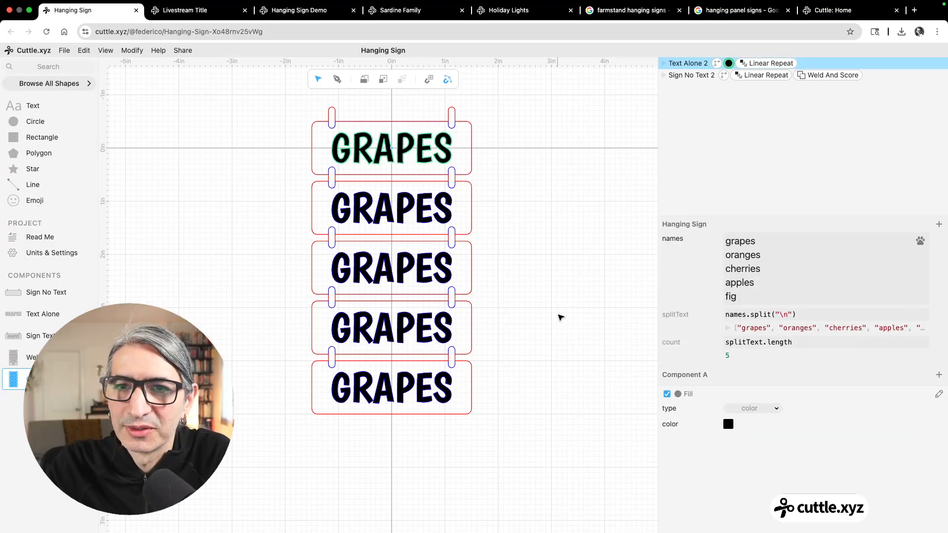
left_click(560, 318)
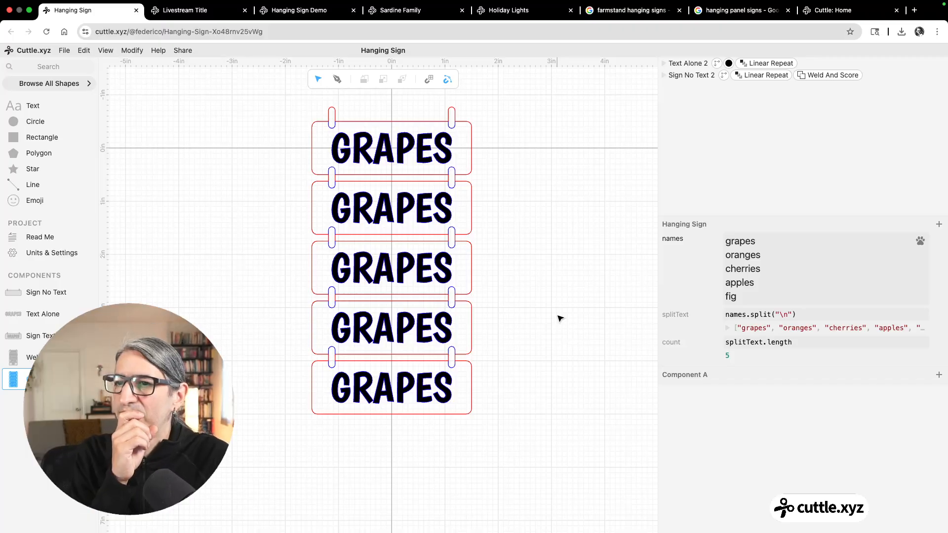
- Add a Stroke to the repeated Text Alone instance and set its color to none
left_click(686, 64)
scroll(698, 412, "down", 3)
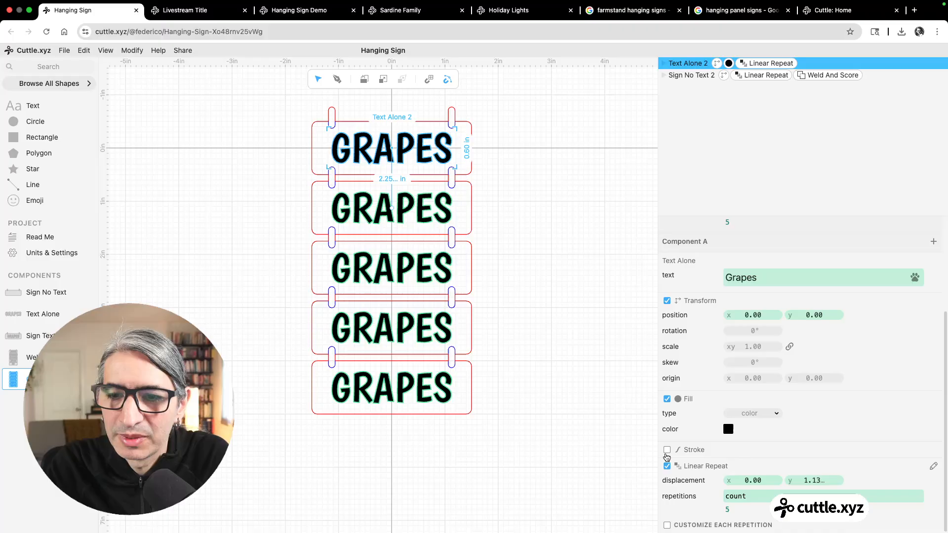
left_click(667, 449)
left_click(728, 465)
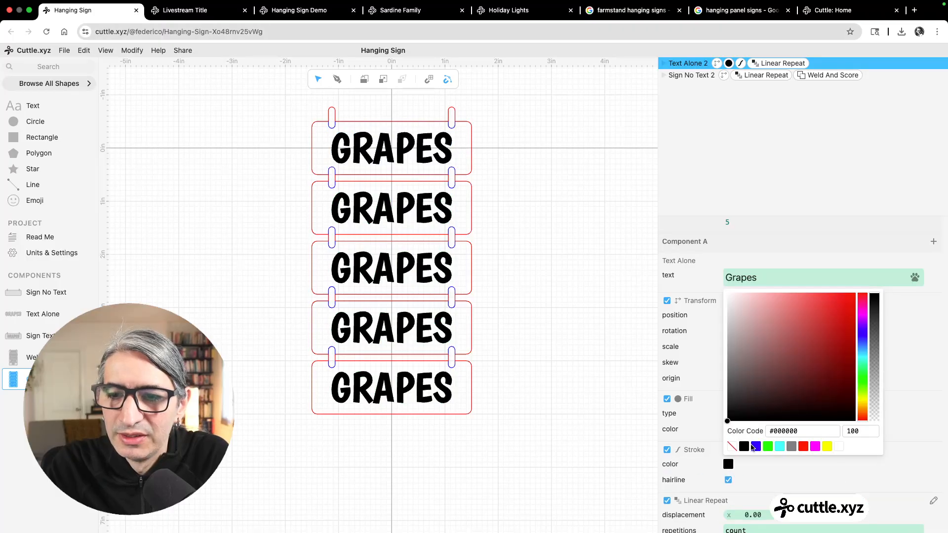
left_click(731, 448)
left_click(582, 387)
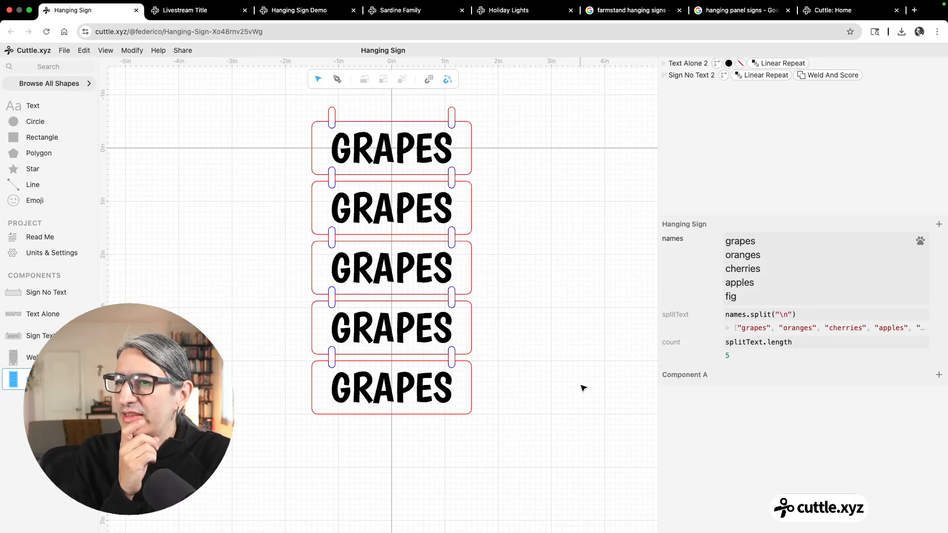
- Enable Customize Each Repetition on the Linear Repeat of the Text Alone instance
scroll(582, 387, "up", 1)
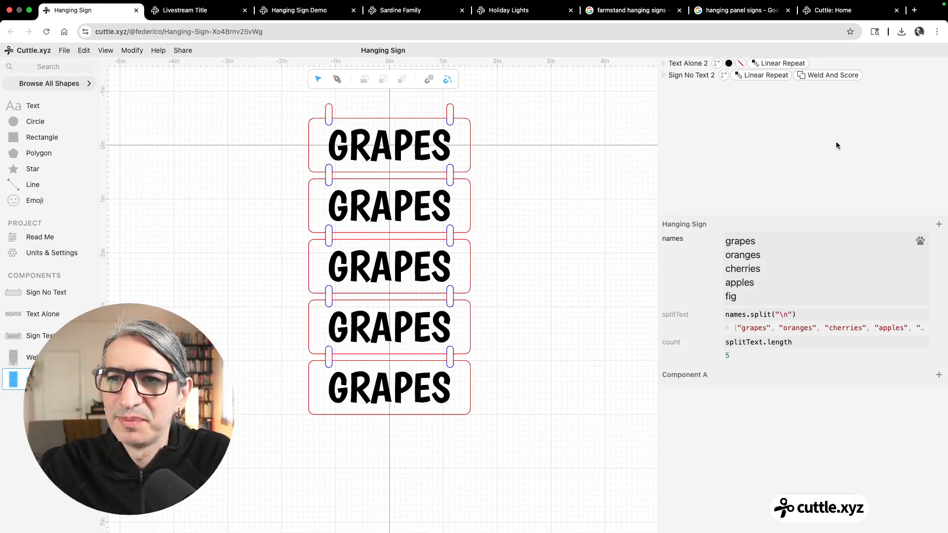
left_click(784, 63)
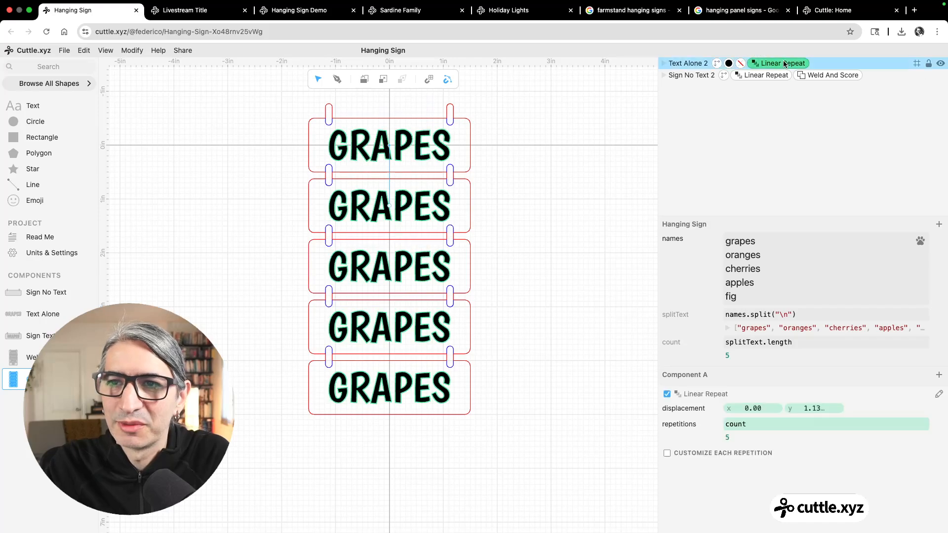
left_click(667, 454)
- Replace the Text Alone instance's text with the expression splitText[rep] so each sign takes its own name
left_click(691, 65)
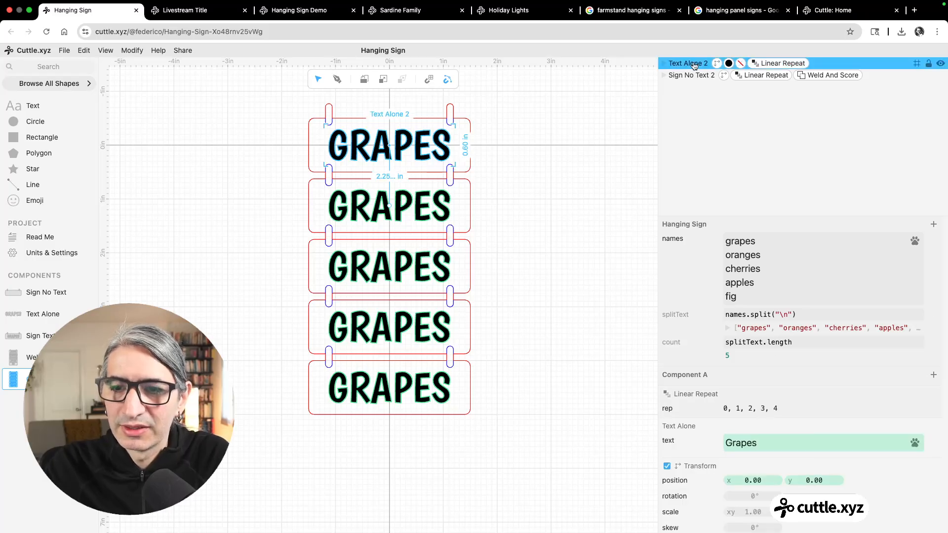
left_click(932, 441)
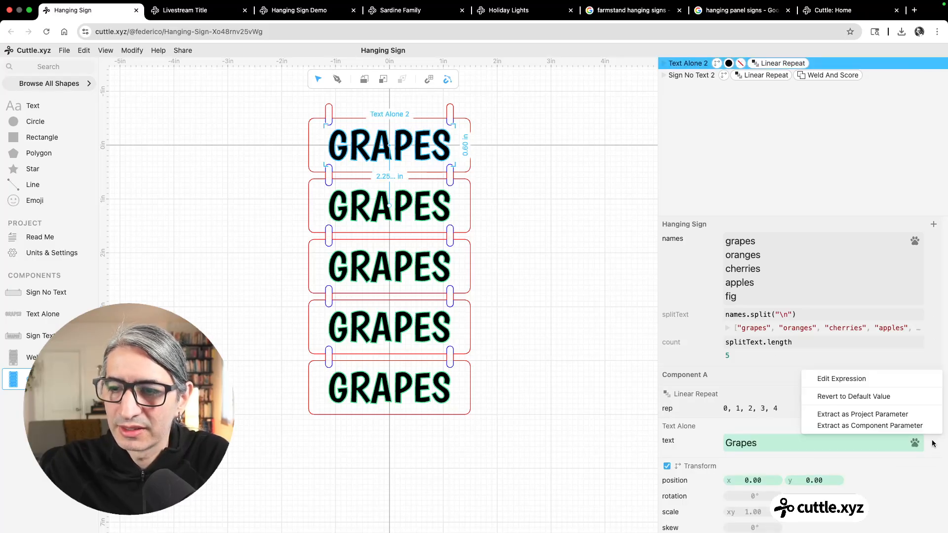
left_click(881, 379)
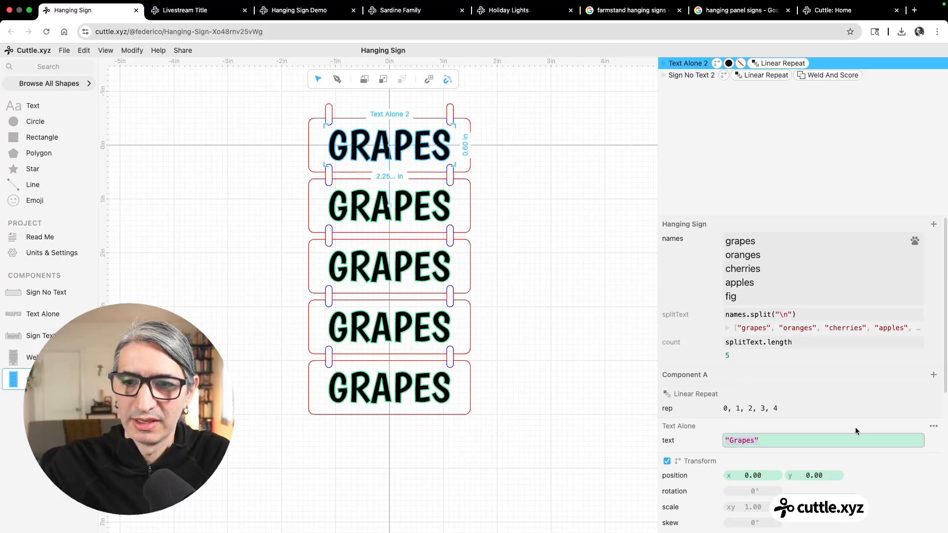
type("sp")
key("Return")
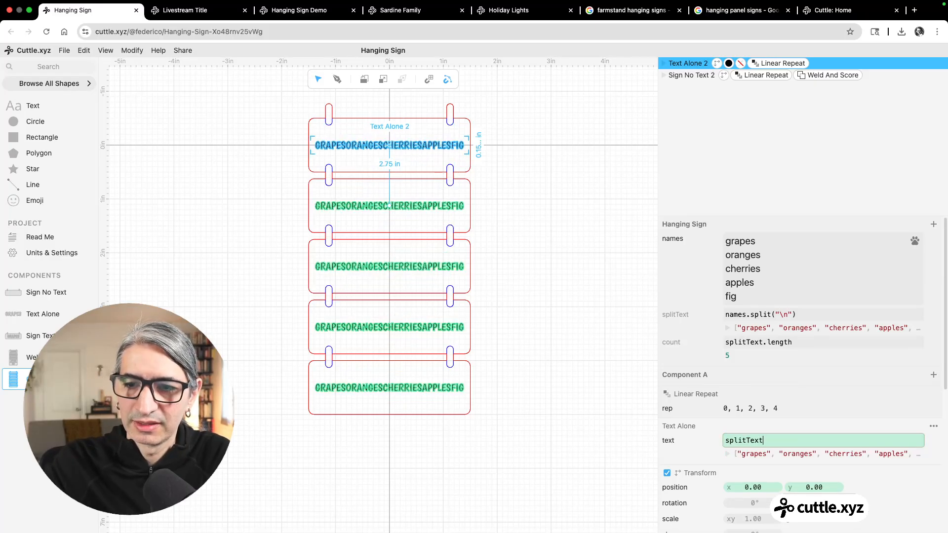
type("[]")
type("rep")
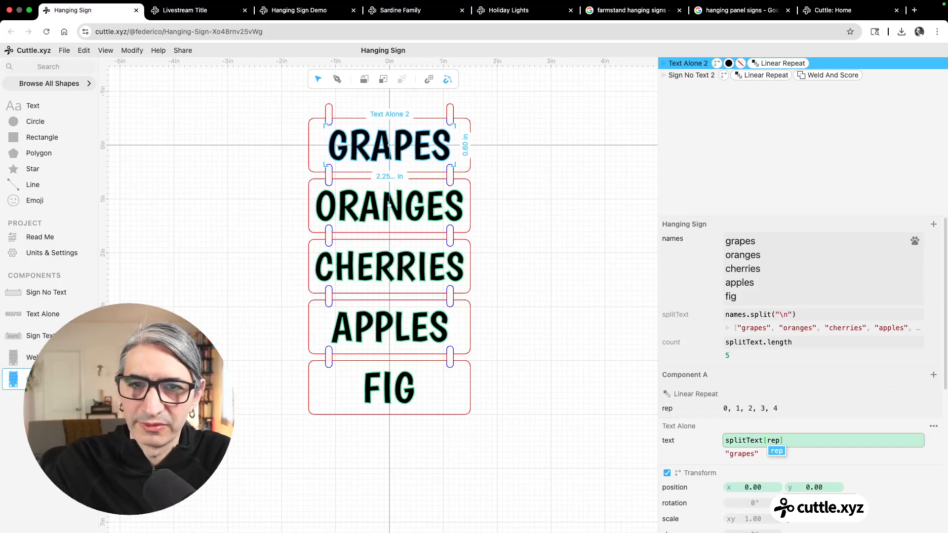
left_click(630, 412)
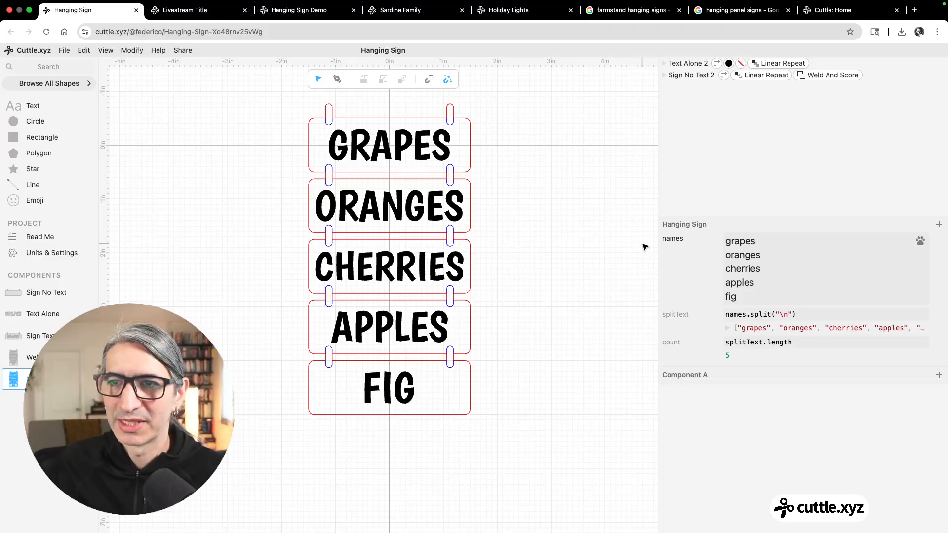
- Try moving the repeated names off to the right of the blank signs, and undo the move
left_click_drag(372, 159, 585, 146)
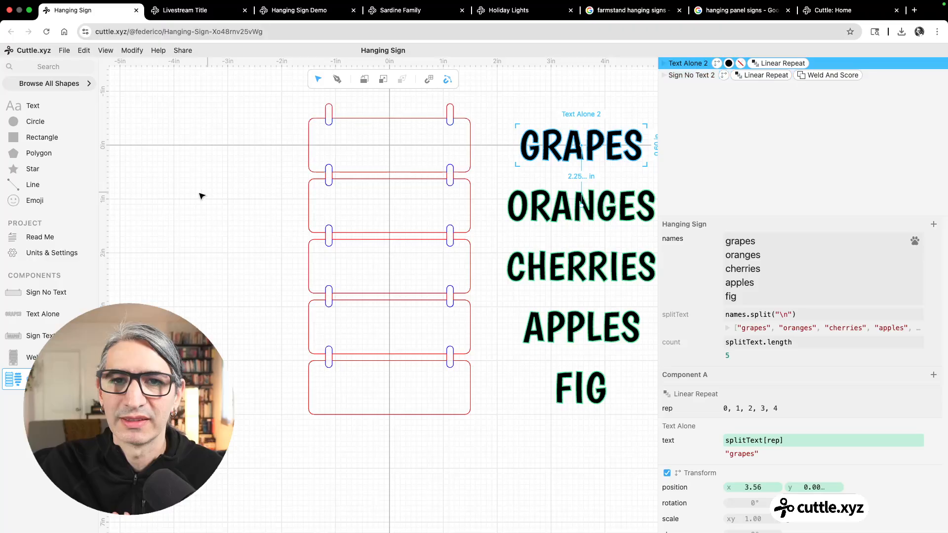
left_click(152, 194)
scroll(434, 214, "down", 2)
left_click(569, 144)
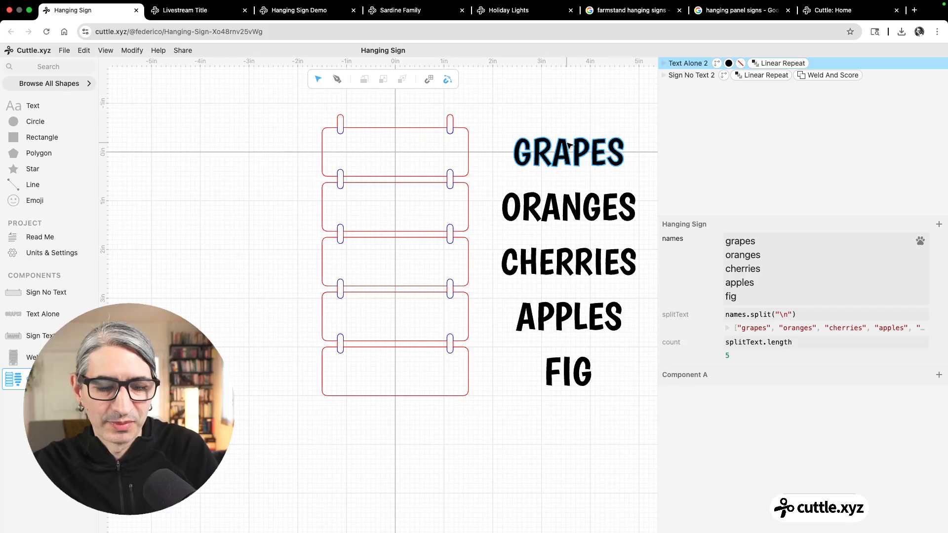
key("super+z")
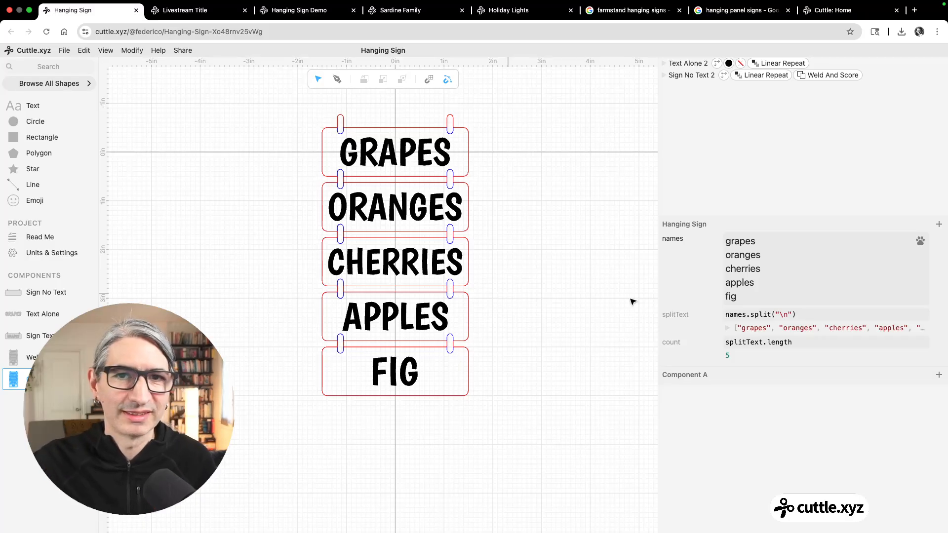
scroll(446, 308, "up", 1)
left_click_drag(552, 260, 533, 280)
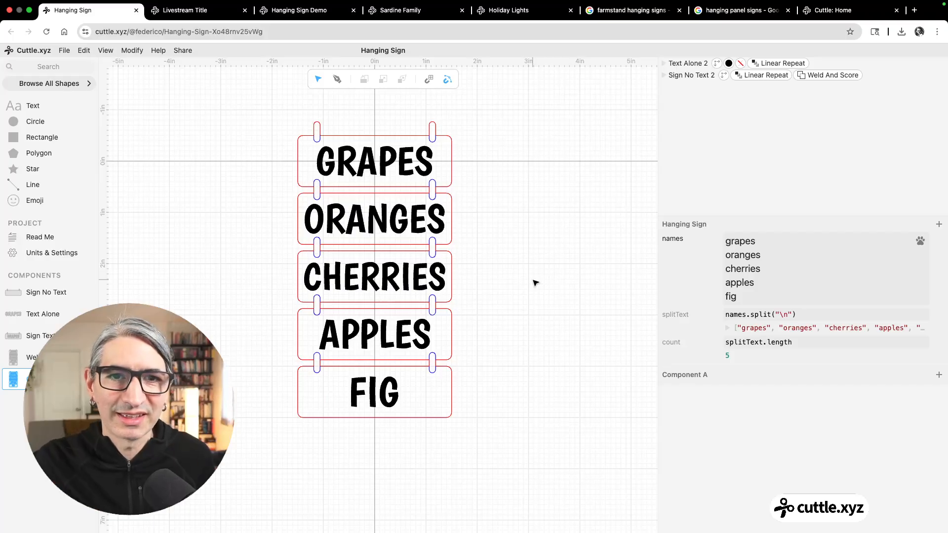
scroll(497, 256, "up", 3)
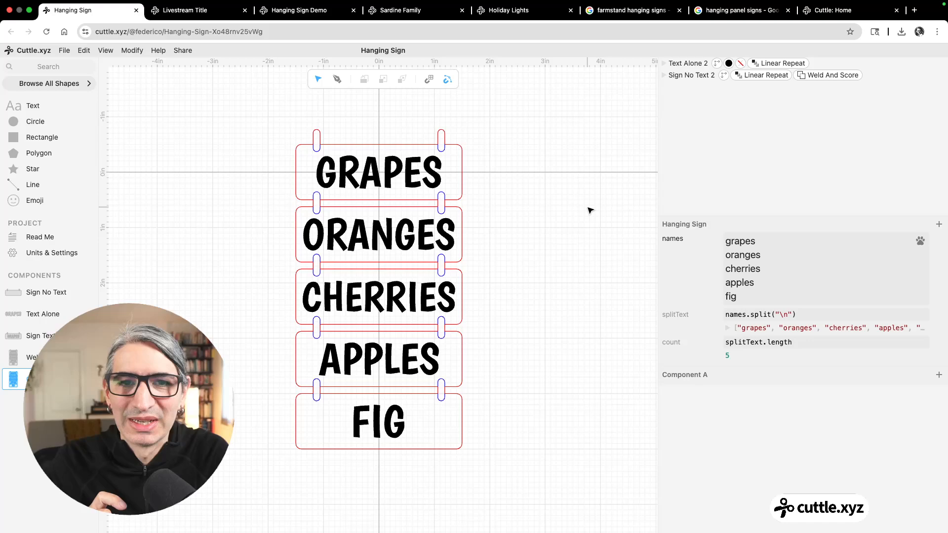
- Add a space and the grapes emoji after "grapes" in the names list, searching the symbols for "grap"
left_click(784, 248)
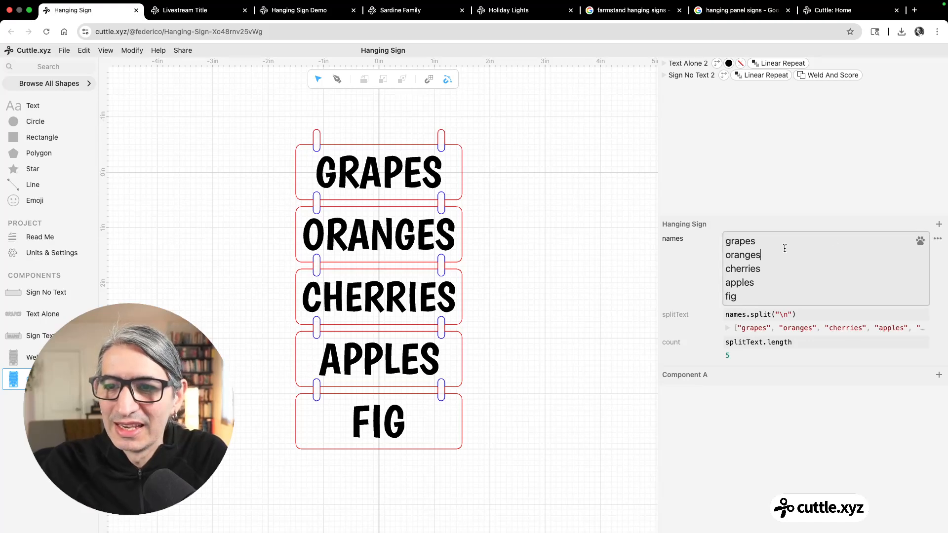
left_click(764, 237)
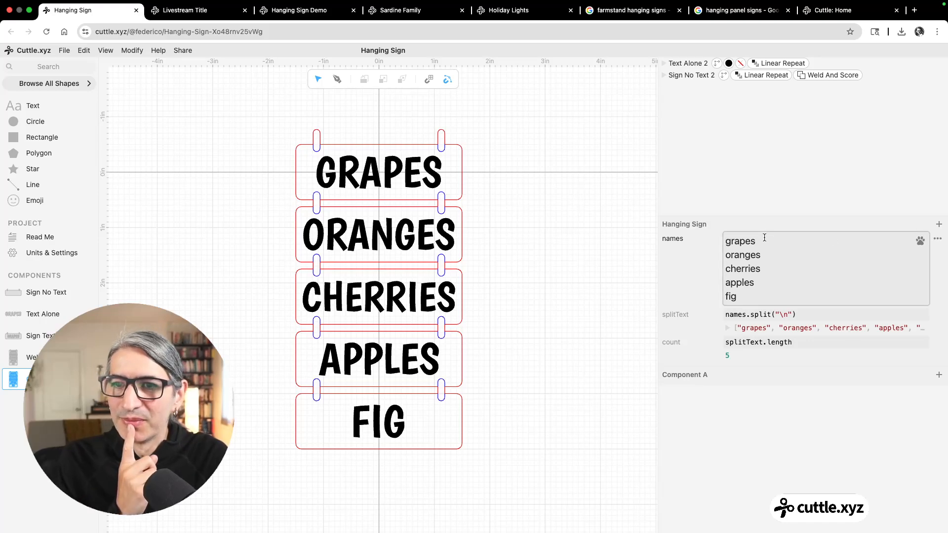
left_click(921, 244)
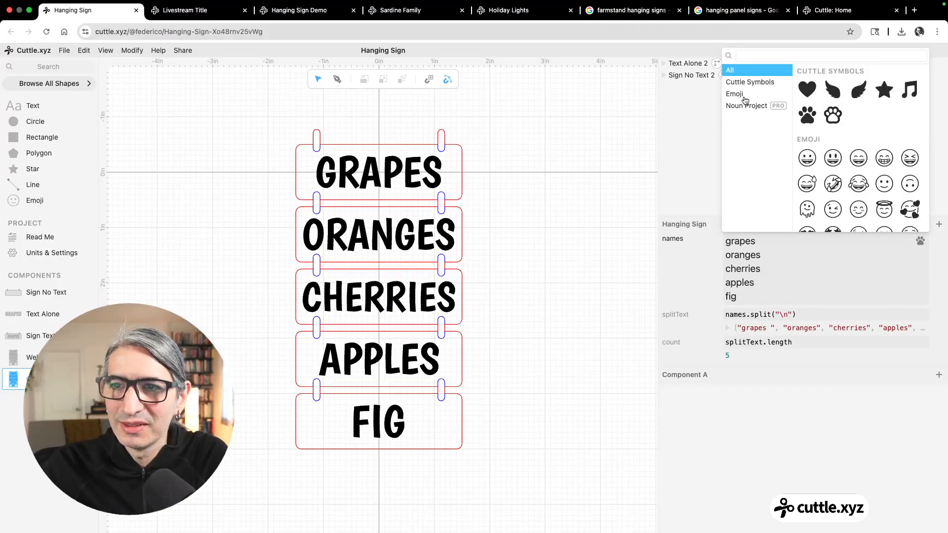
left_click(745, 98)
left_click(778, 58)
type("grap")
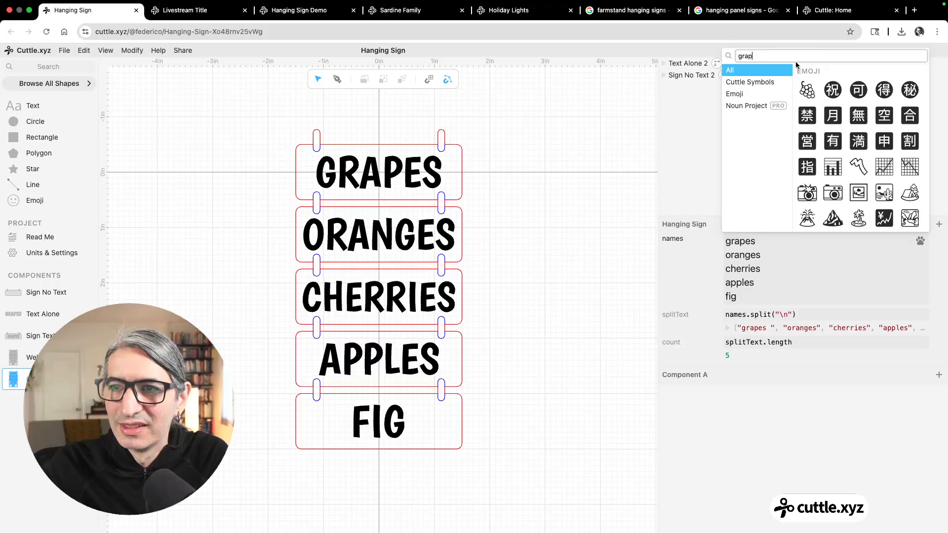
left_click(807, 90)
left_click(547, 285)
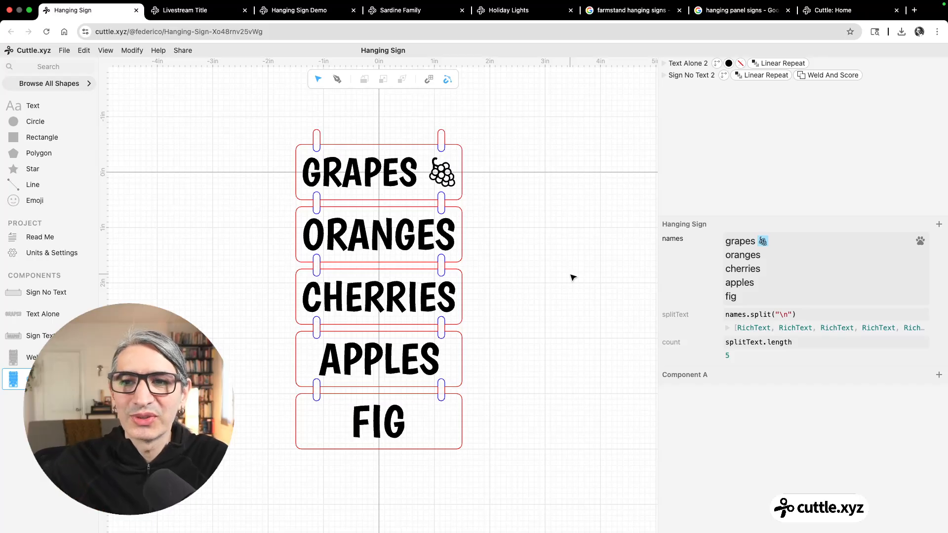
- Search the symbols for "oranges" and add a solid Noun Project orange with a cut slice after "oranges" in the names list
left_click(790, 261)
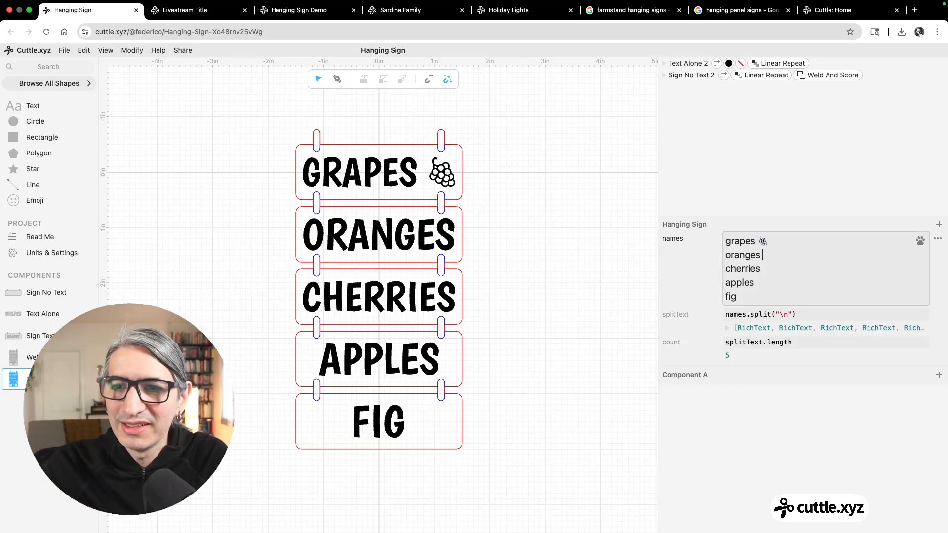
left_click(920, 242)
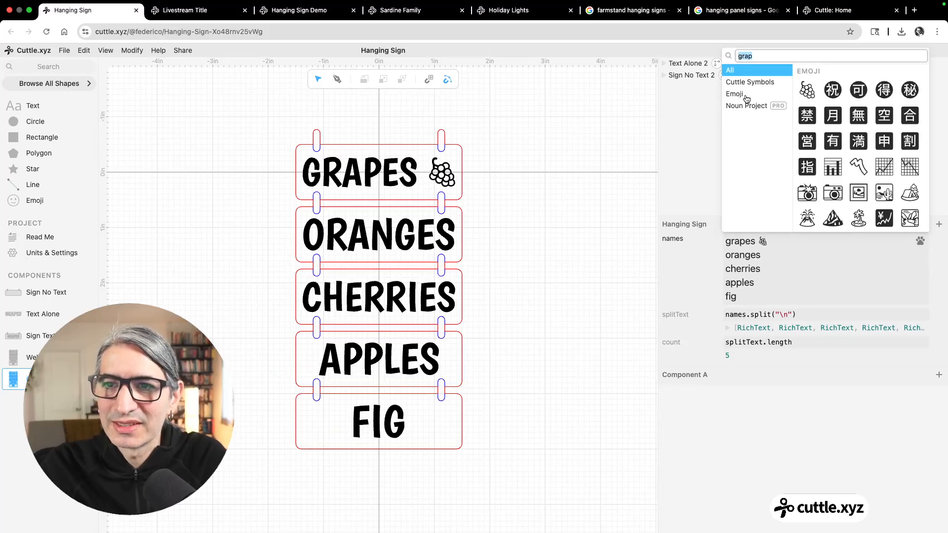
left_click(742, 106)
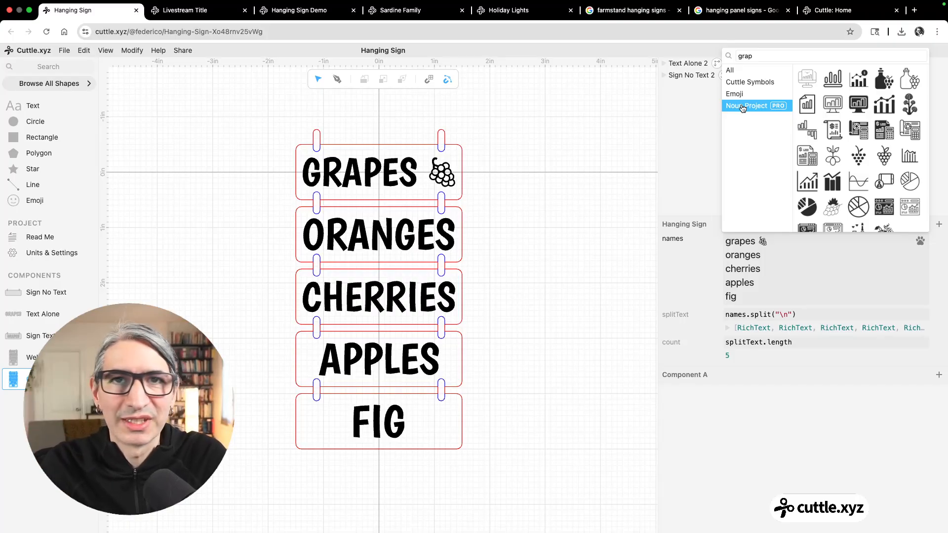
left_click(798, 58)
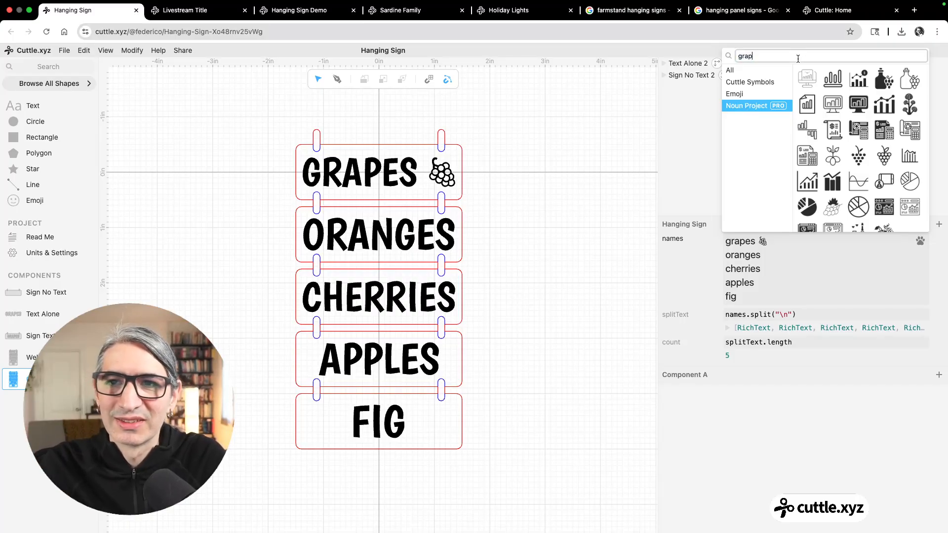
key("BackSpace")
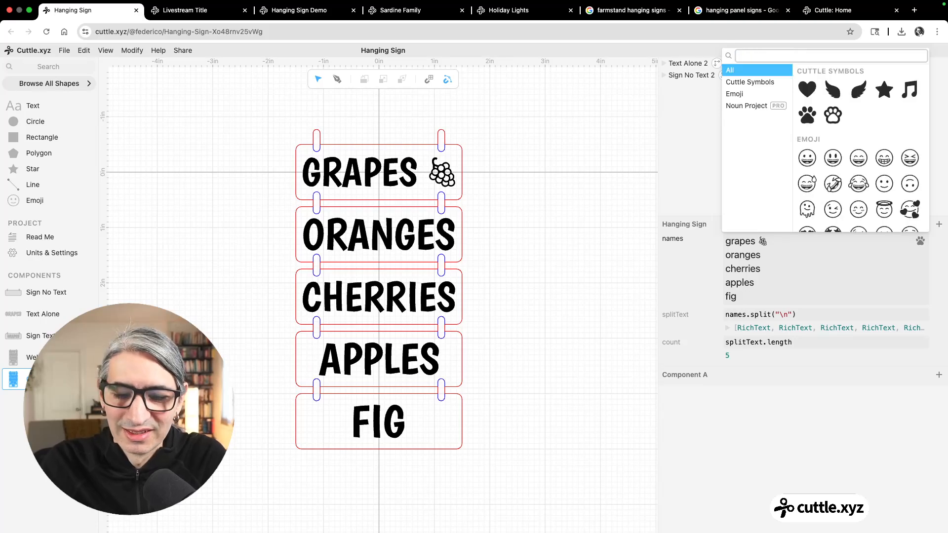
type("oranges")
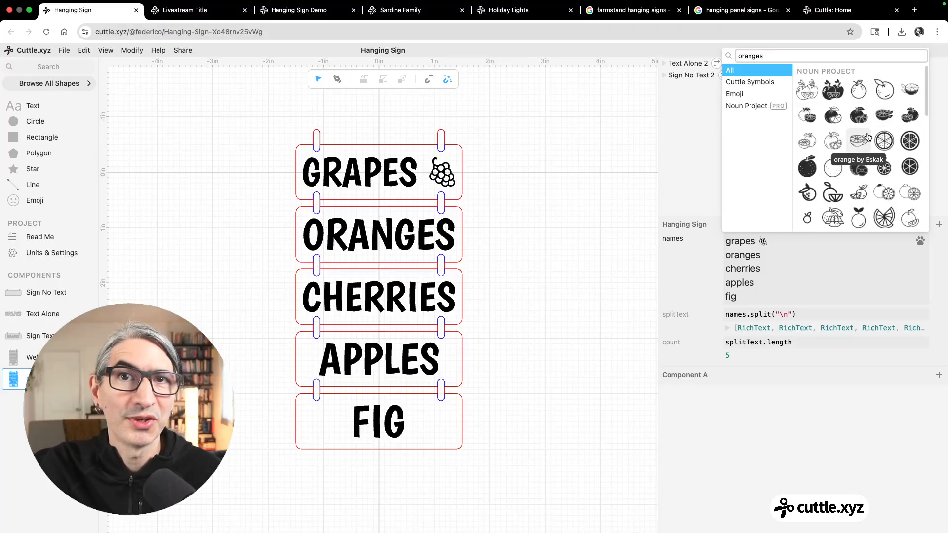
scroll(867, 137, "down", 5)
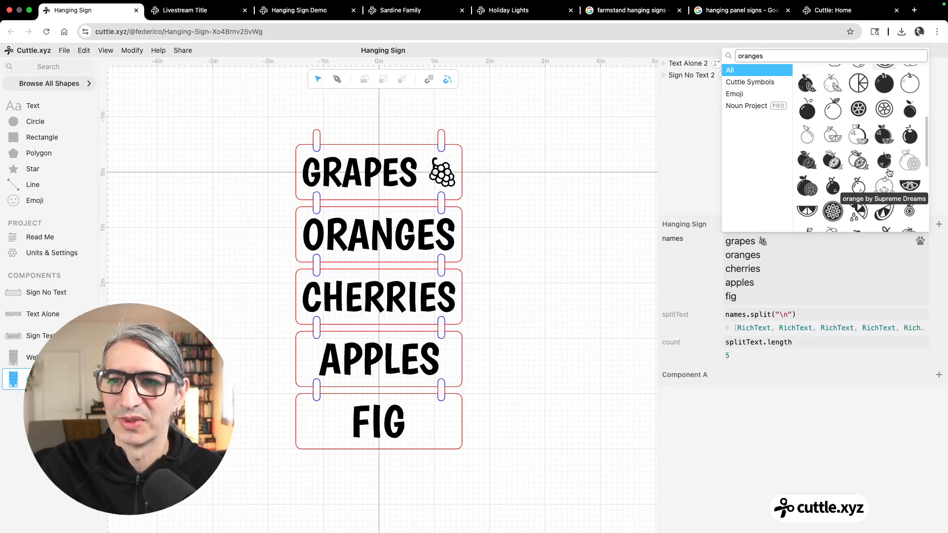
scroll(888, 172, "down", 3)
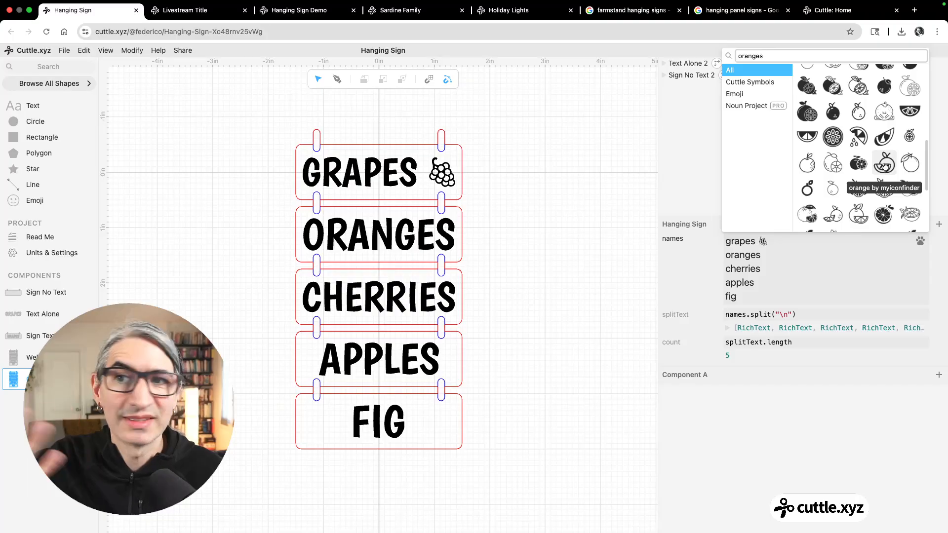
scroll(884, 166, "down", 1)
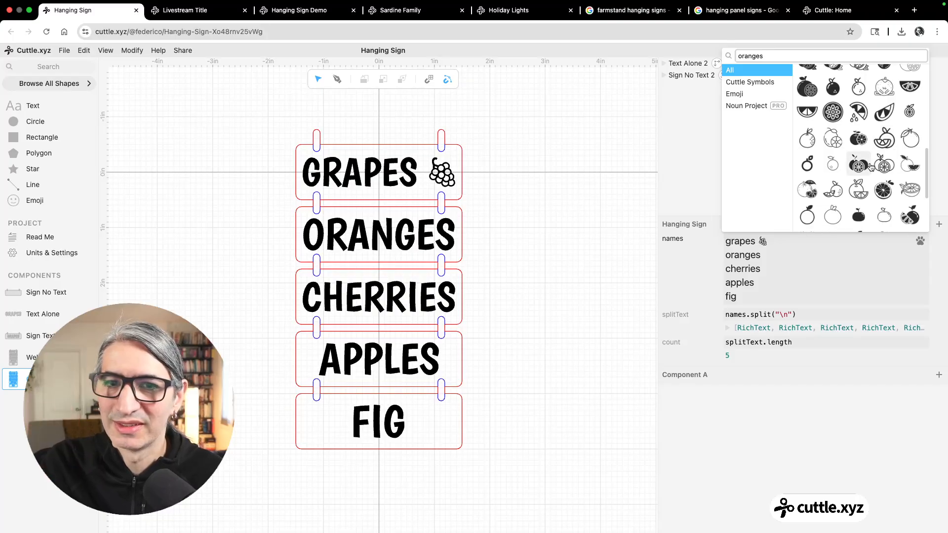
left_click(807, 165)
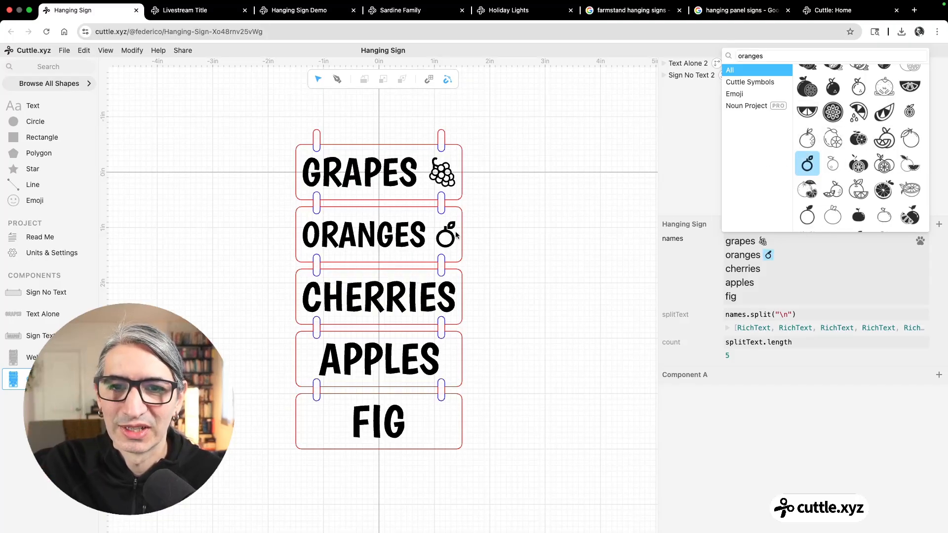
left_click(864, 164)
left_click(565, 260)
- Search the symbols for "cherries" and add the solid black Noun Project cherries icon after "cherries" in the names list
left_click(767, 269)
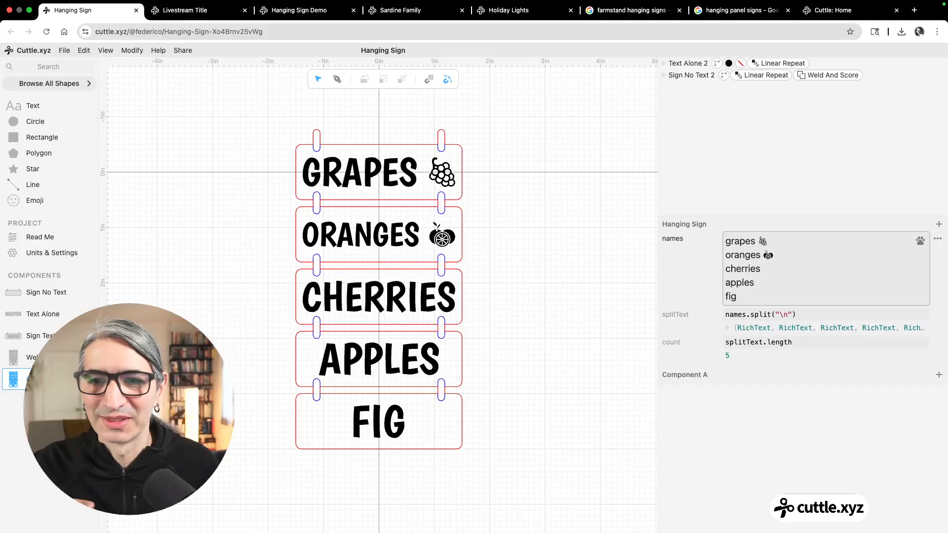
left_click(919, 240)
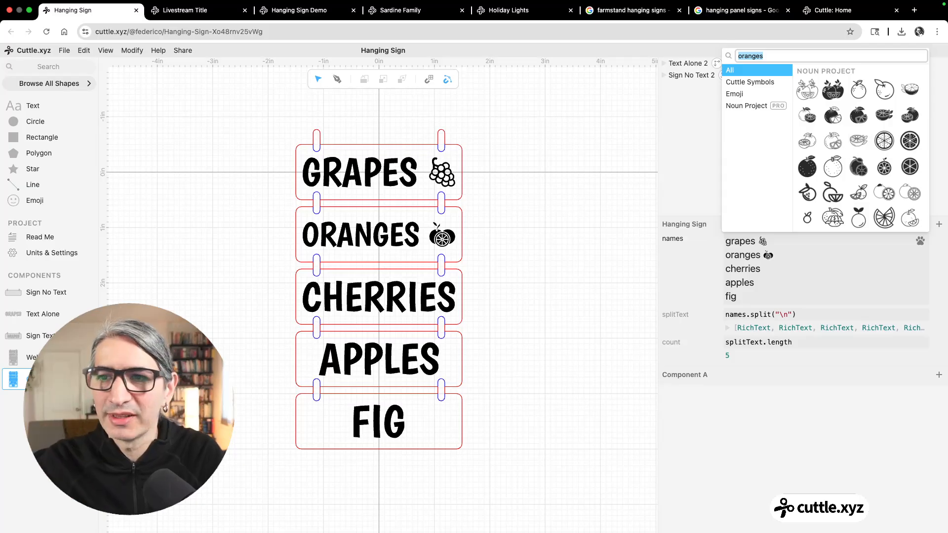
type("ch")
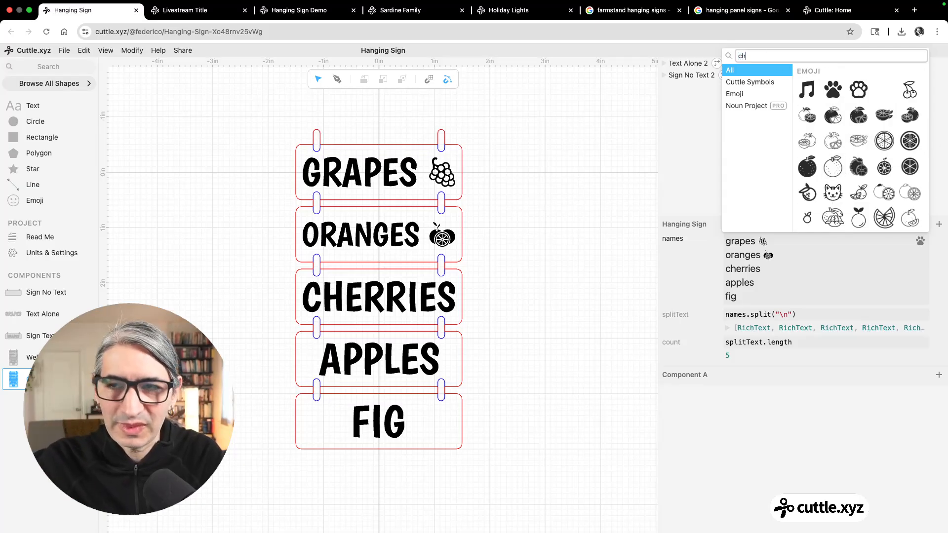
type("erri")
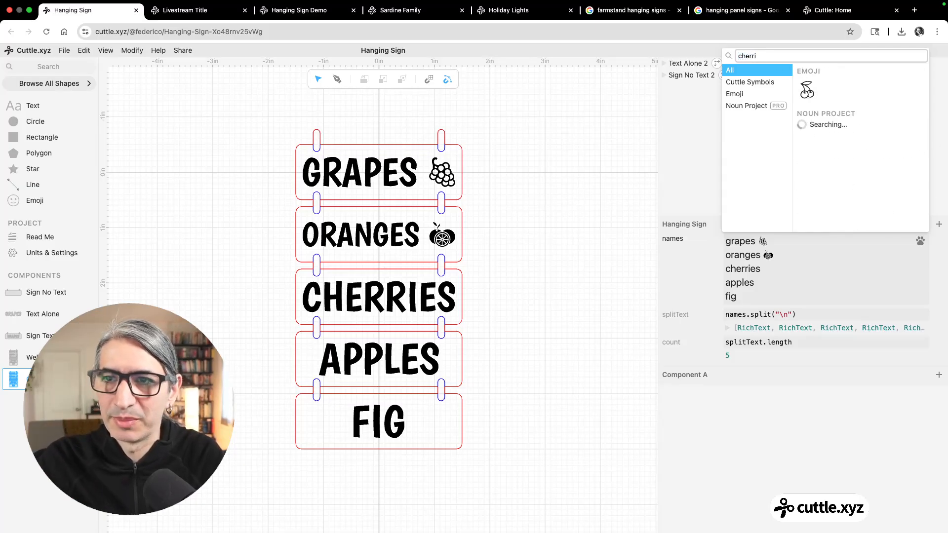
type("es")
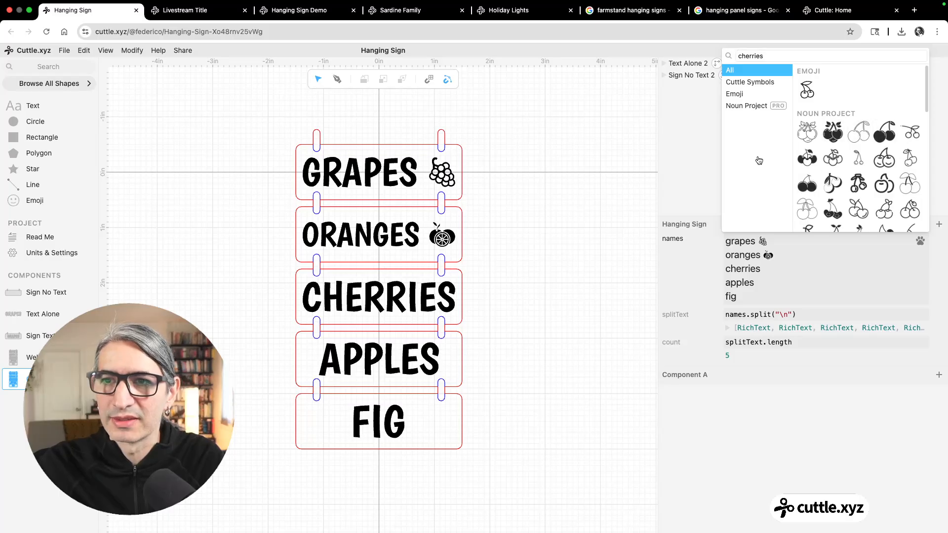
left_click(884, 131)
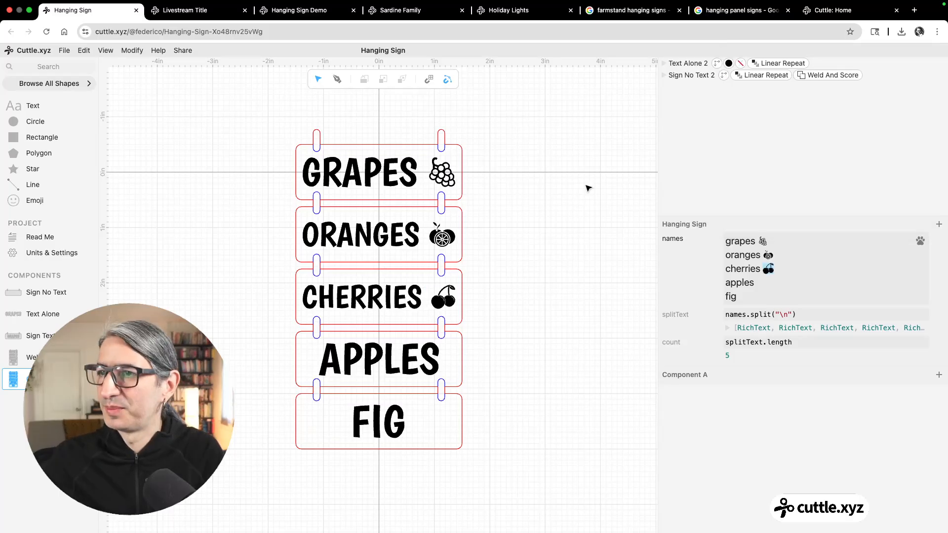